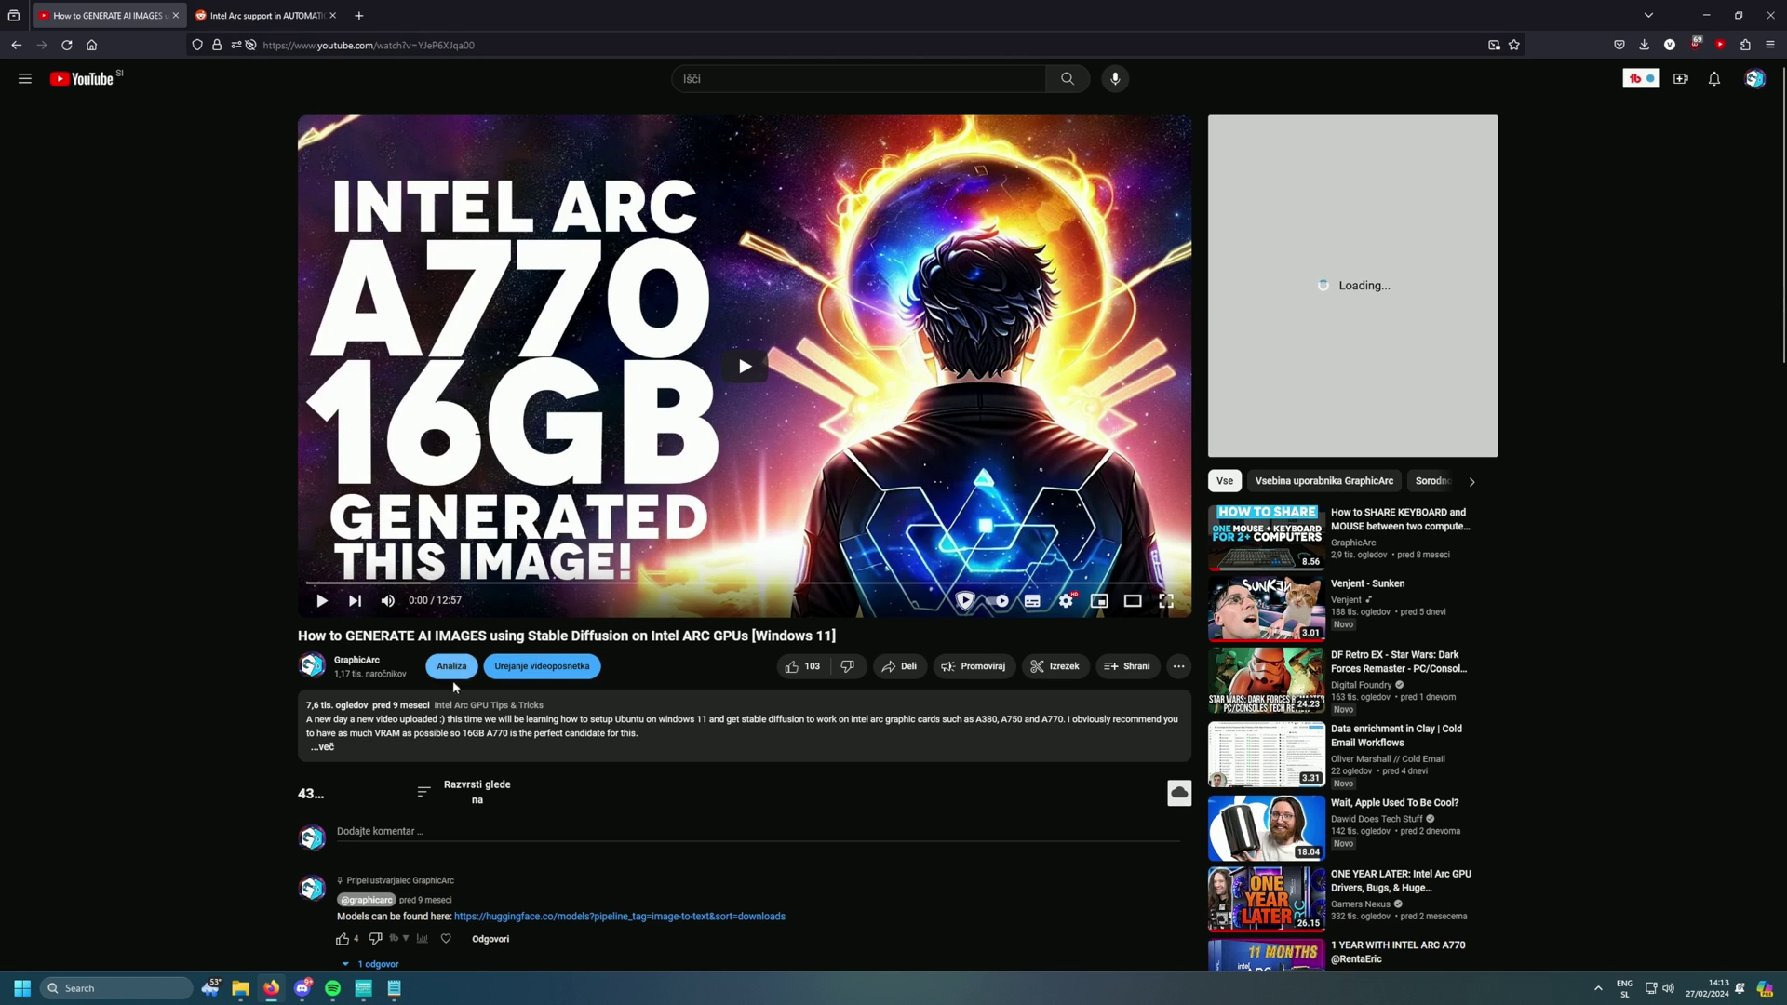
Expand the video's description and read through its Stable Diffusion installation instructions.
{"action": "left_click", "coordinate": [400, 703]}
{"action": "scroll", "coordinate": [400, 691], "scroll_direction": "down", "scroll_amount": 4}
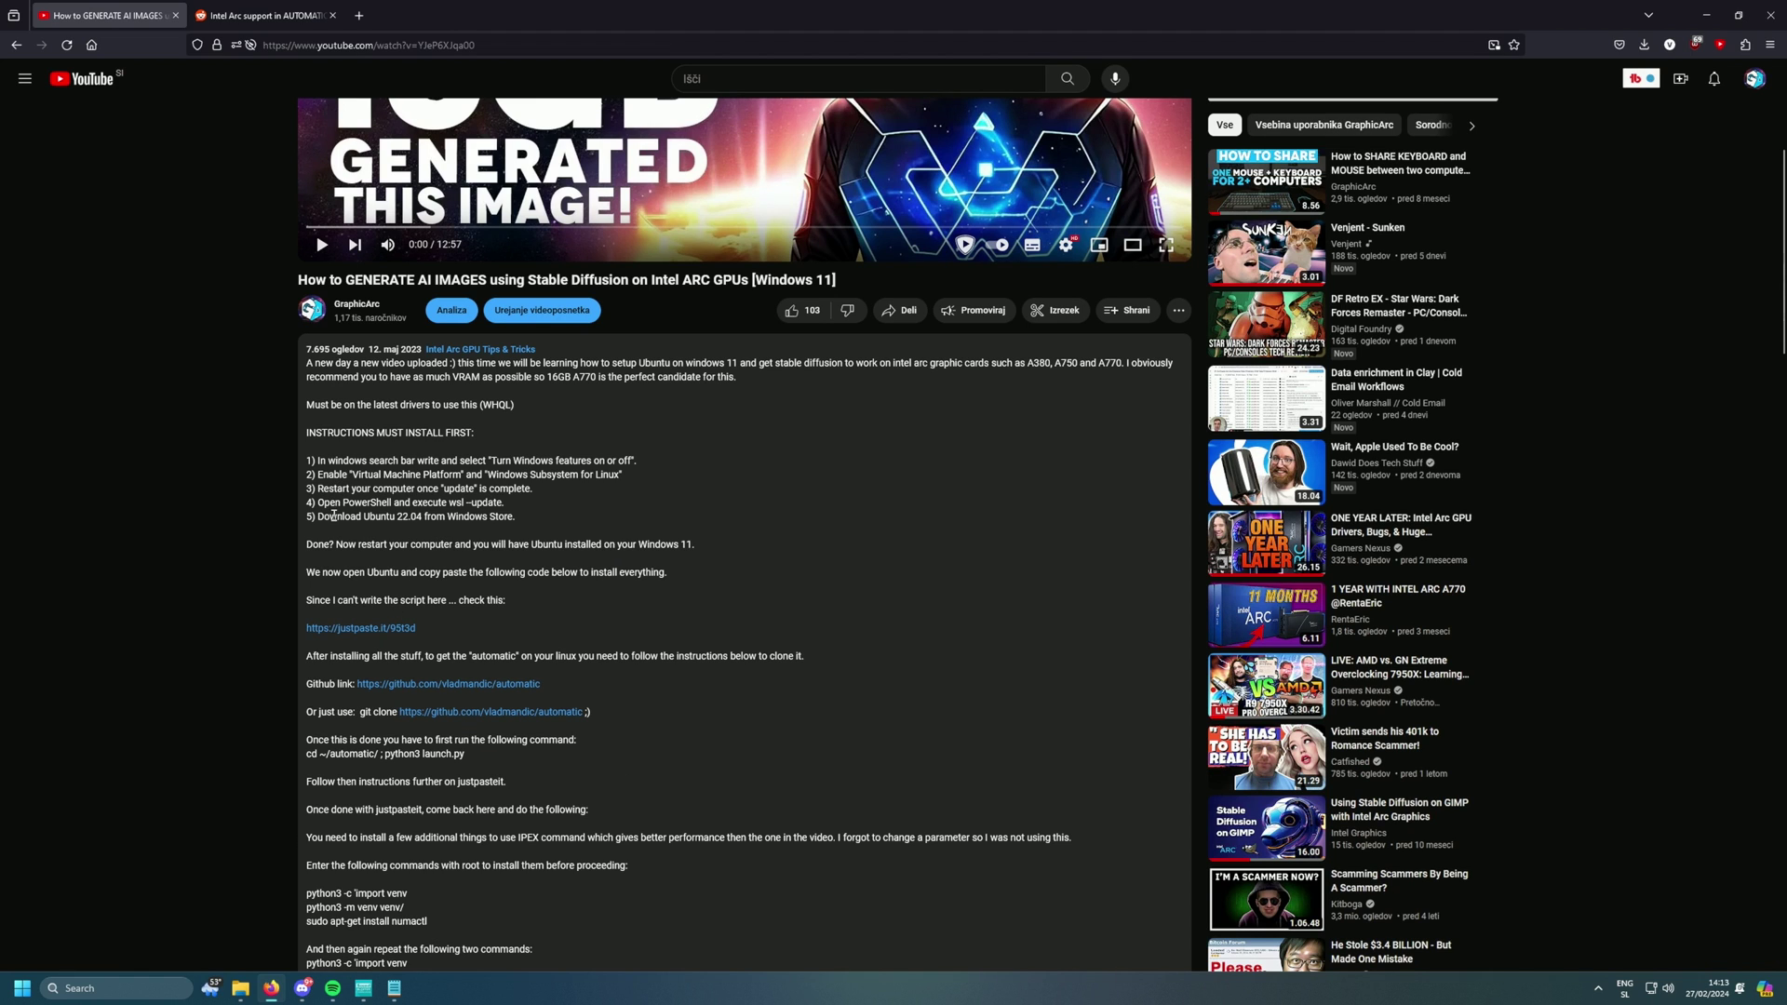
{"action": "scroll", "coordinate": [439, 607], "scroll_direction": "down", "scroll_amount": 6}
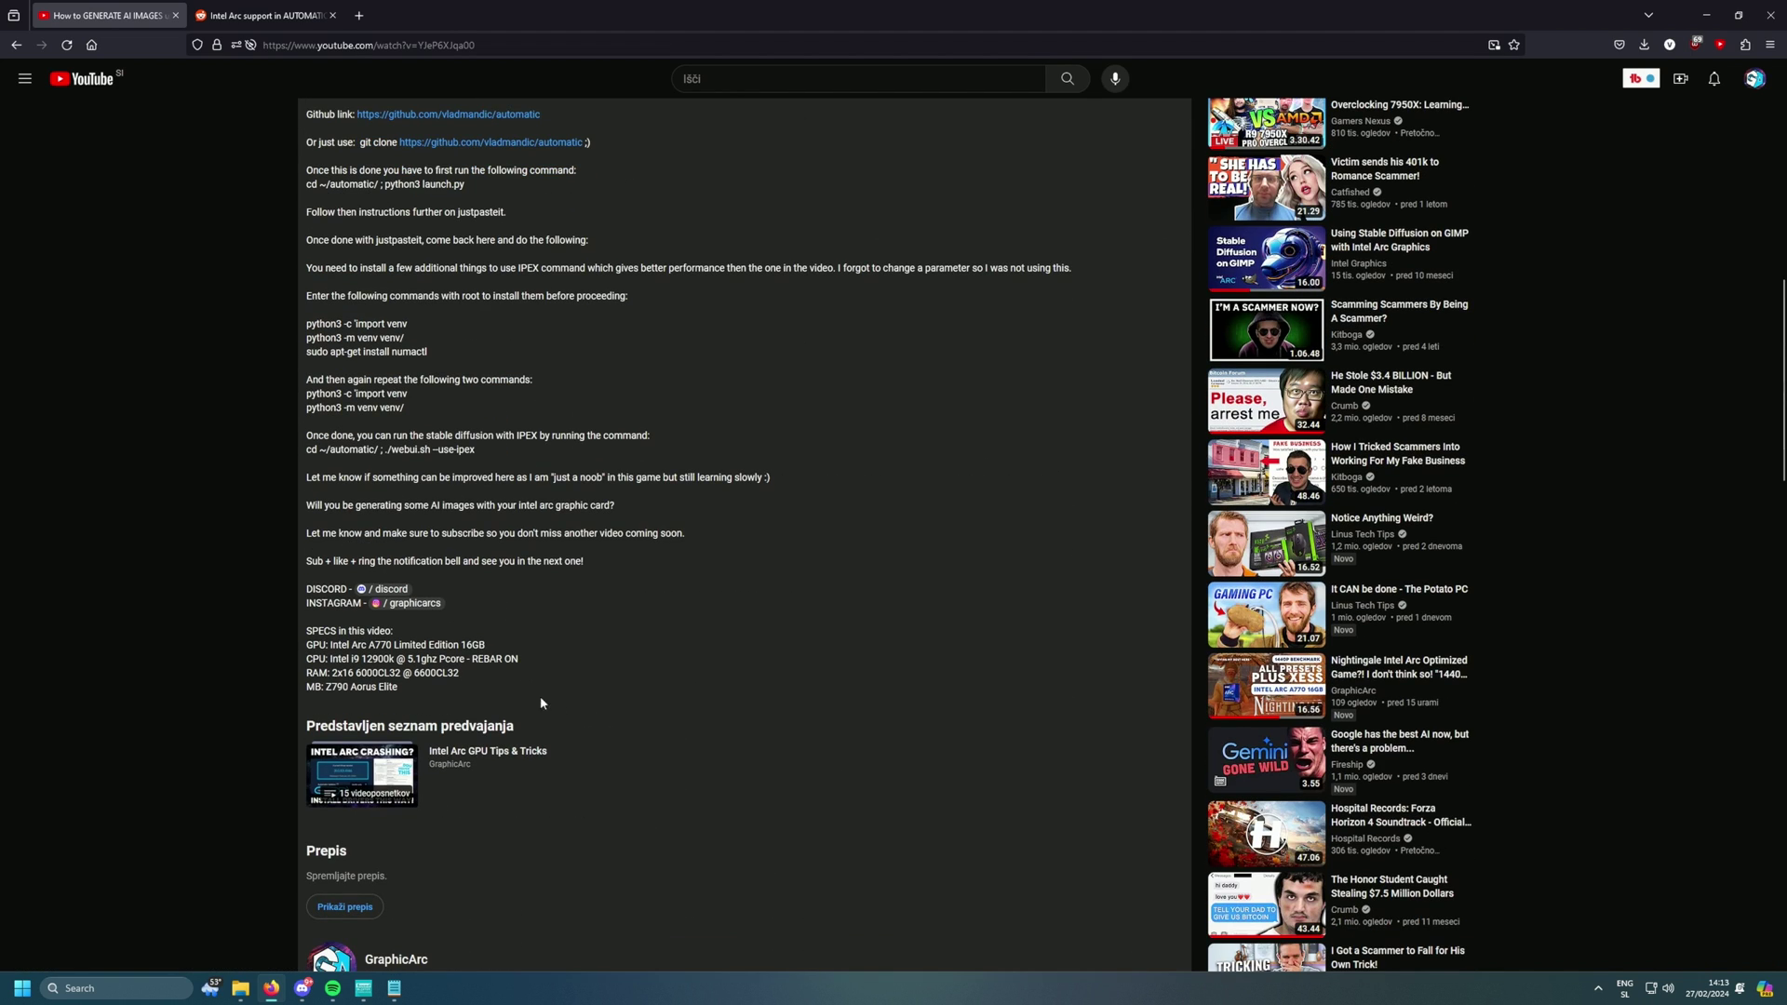
{"action": "scroll", "coordinate": [716, 724], "scroll_direction": "up", "scroll_amount": 4}
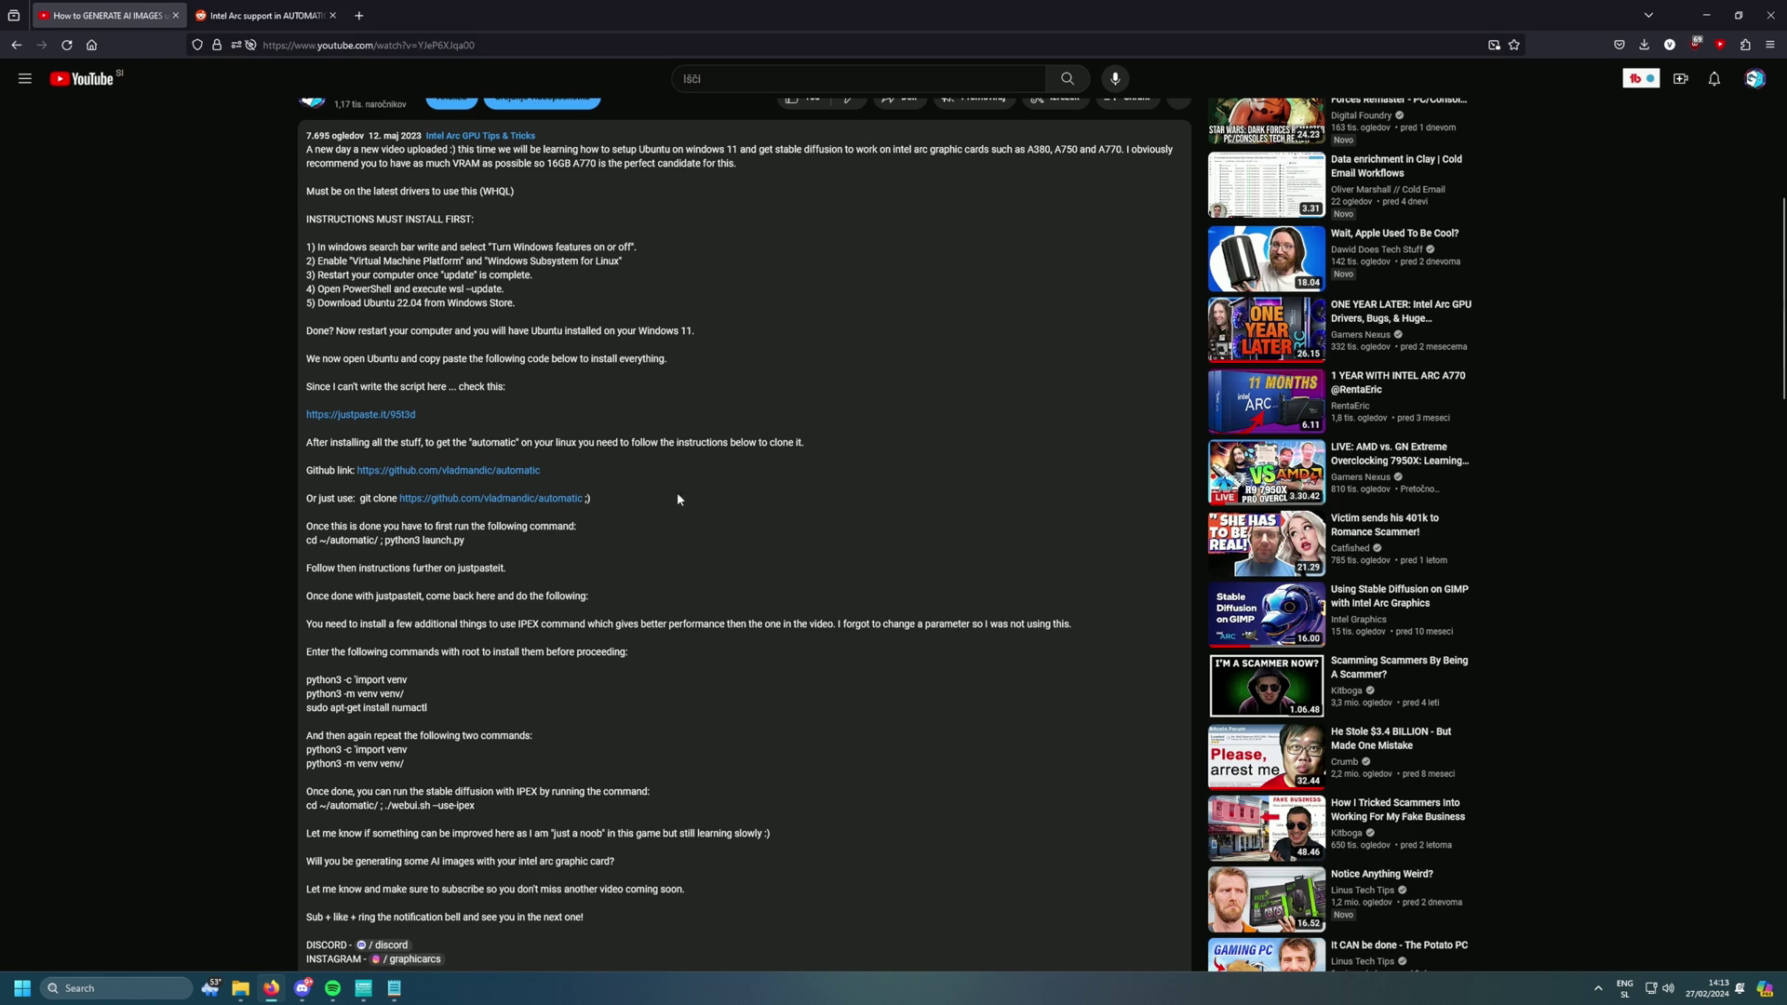
{"action": "scroll", "coordinate": [667, 525], "scroll_direction": "up", "scroll_amount": 6}
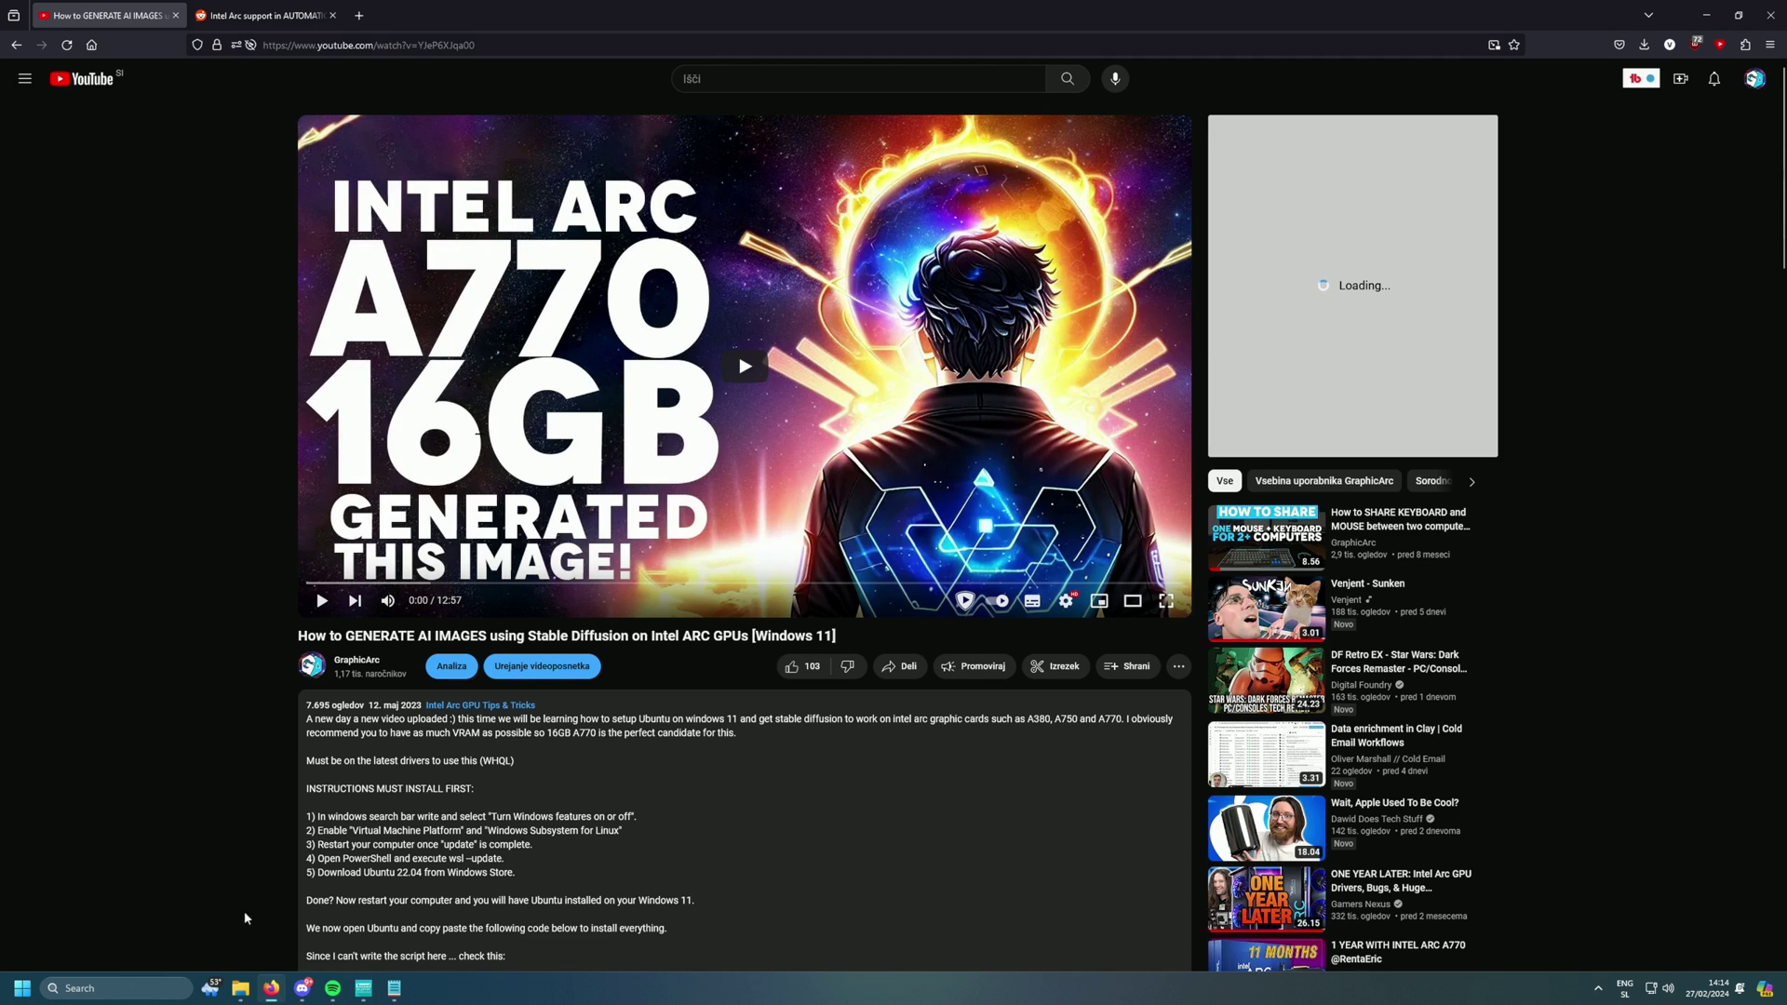
Switch to File Explorer and locate the Git 2.39.2 and Python 3.10.6 installers in the Intel Arc folder.
{"action": "left_click", "coordinate": [240, 991]}
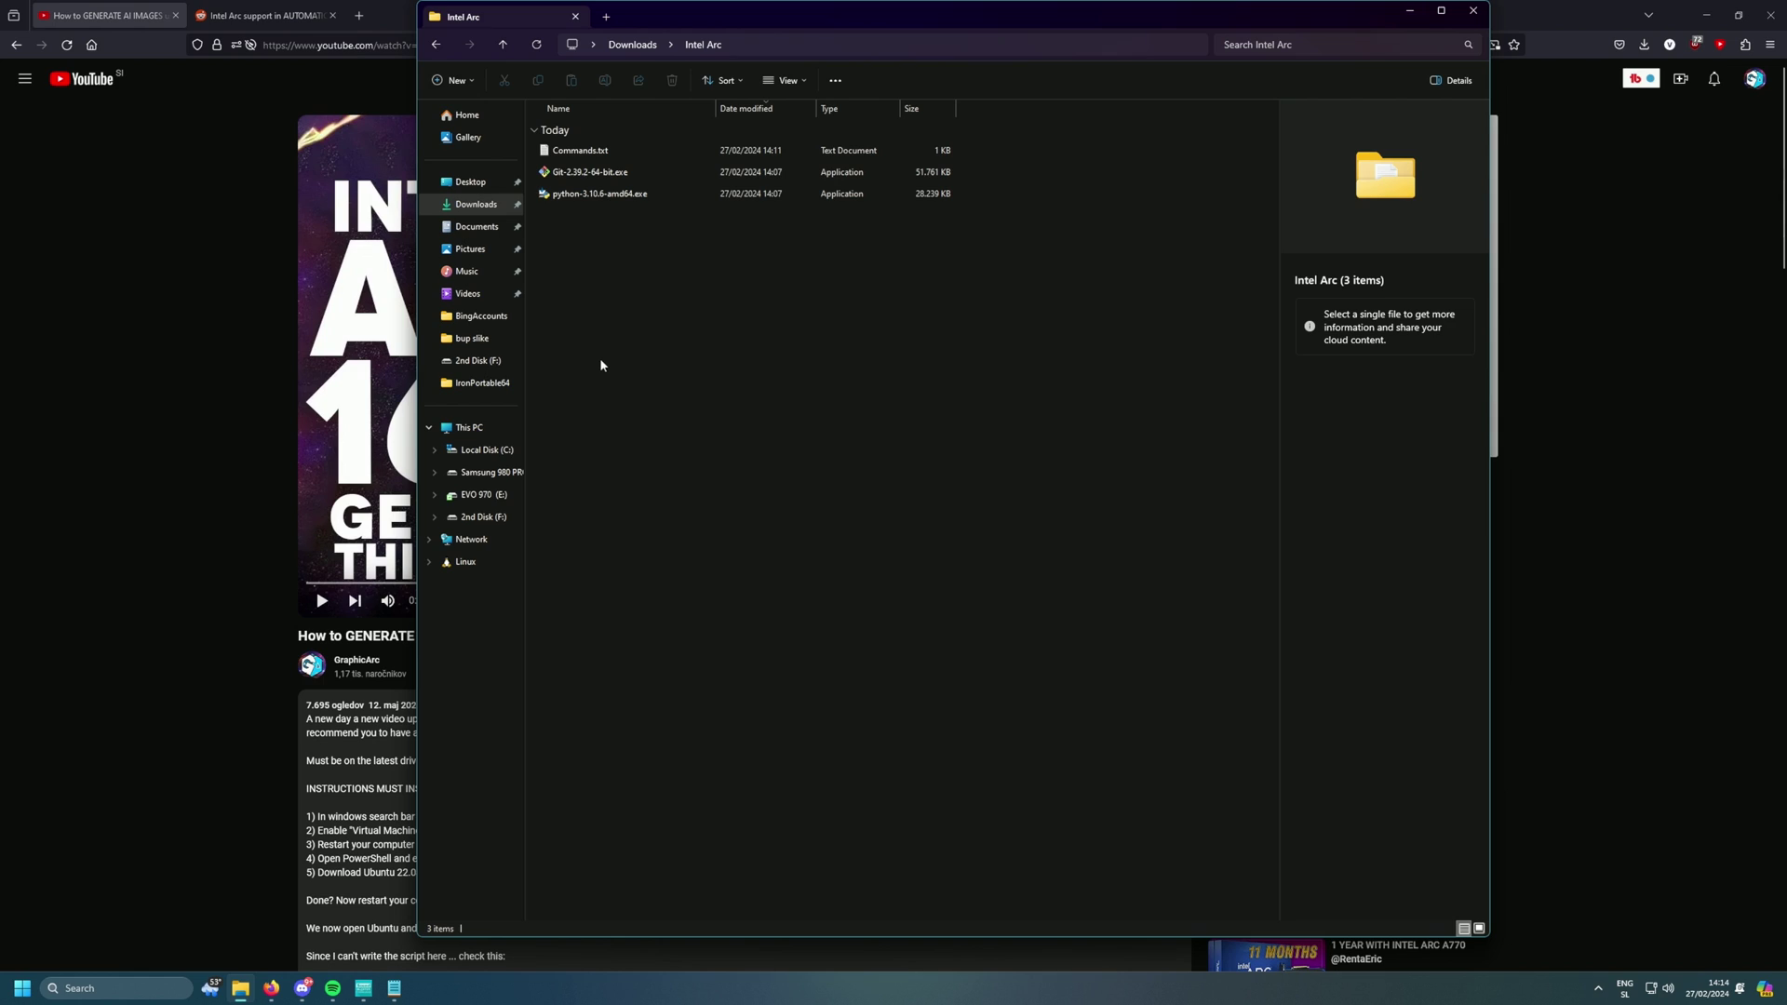
{"action": "left_click", "coordinate": [592, 176]}
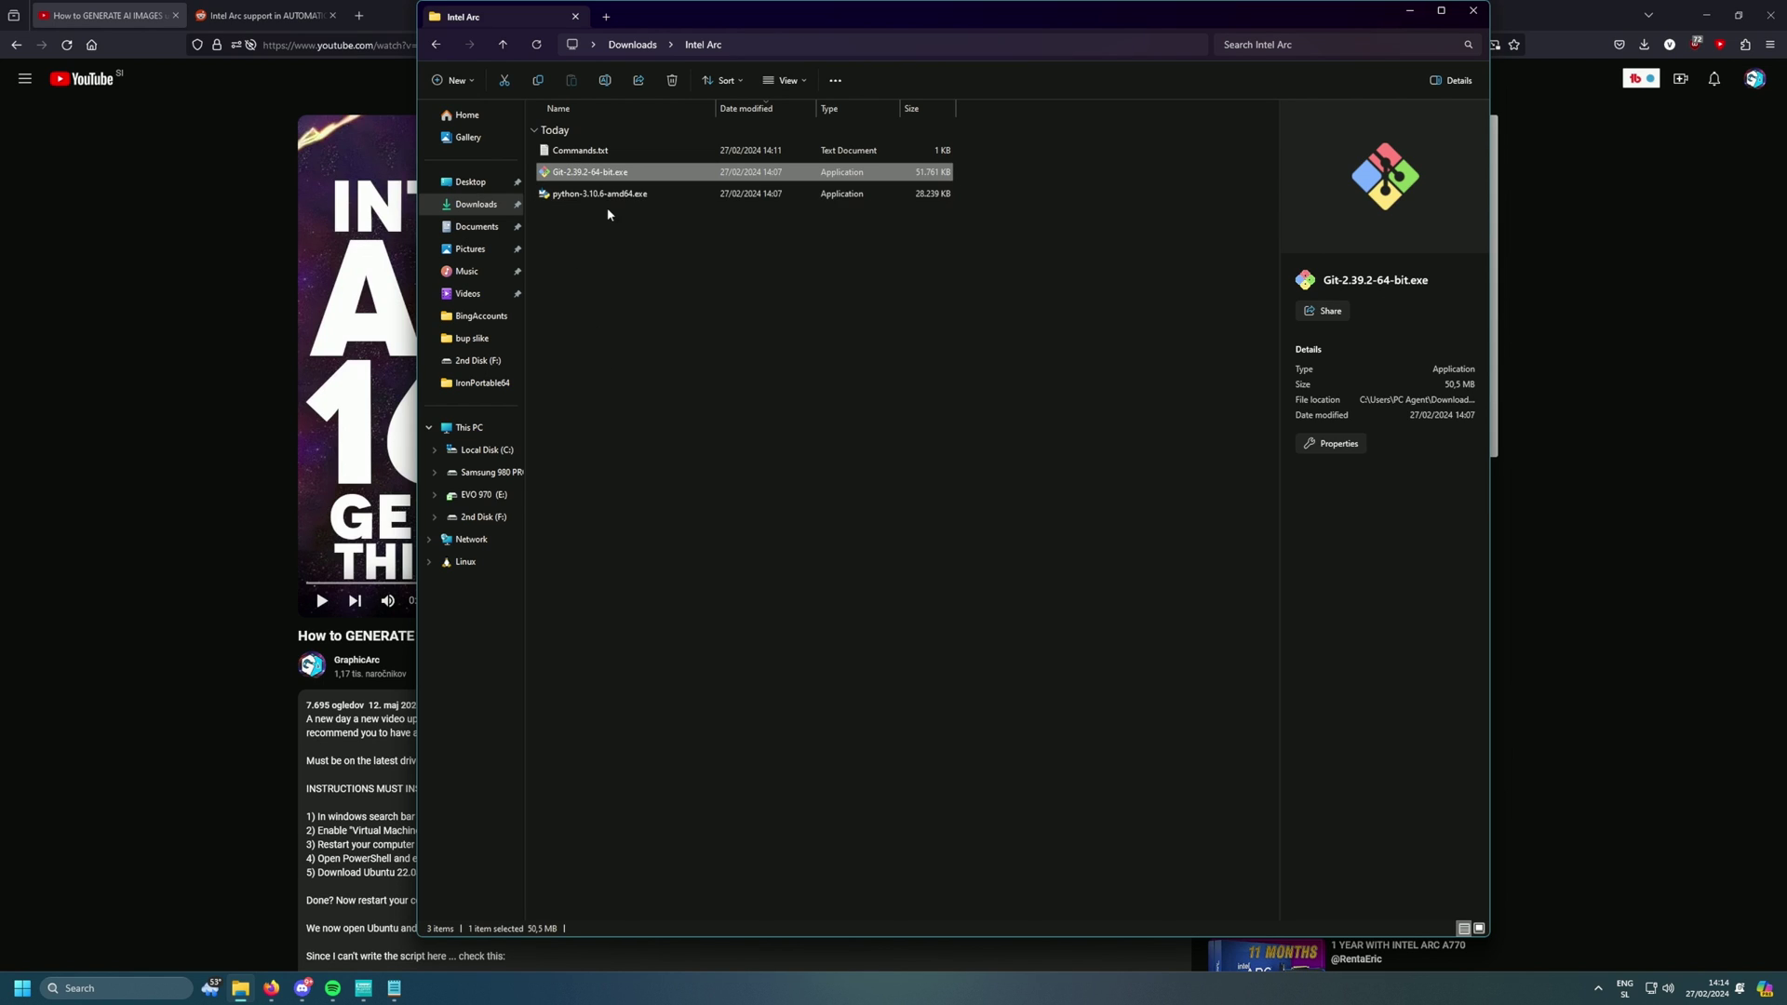
{"action": "left_click", "coordinate": [607, 198]}
{"action": "left_click", "coordinate": [625, 231]}
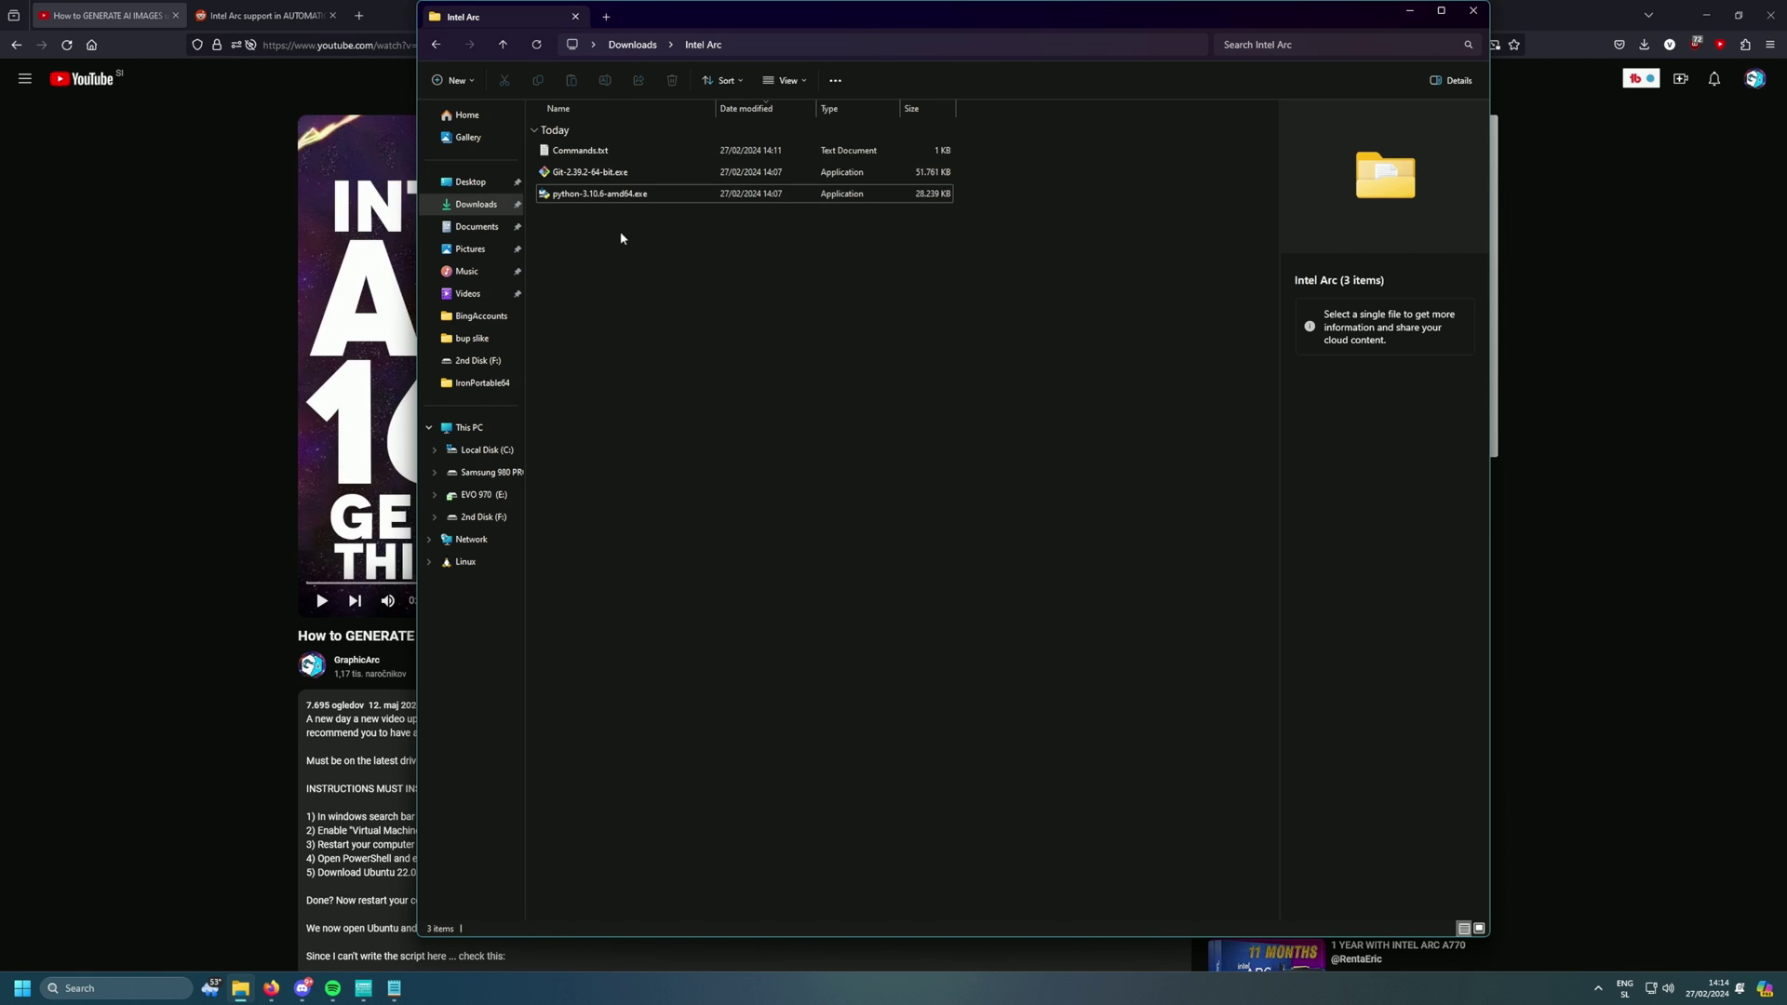
Run the Git 2.39.2 installer, go through its setup pages with the default options, and cancel it.
{"action": "left_click", "coordinate": [605, 172]}
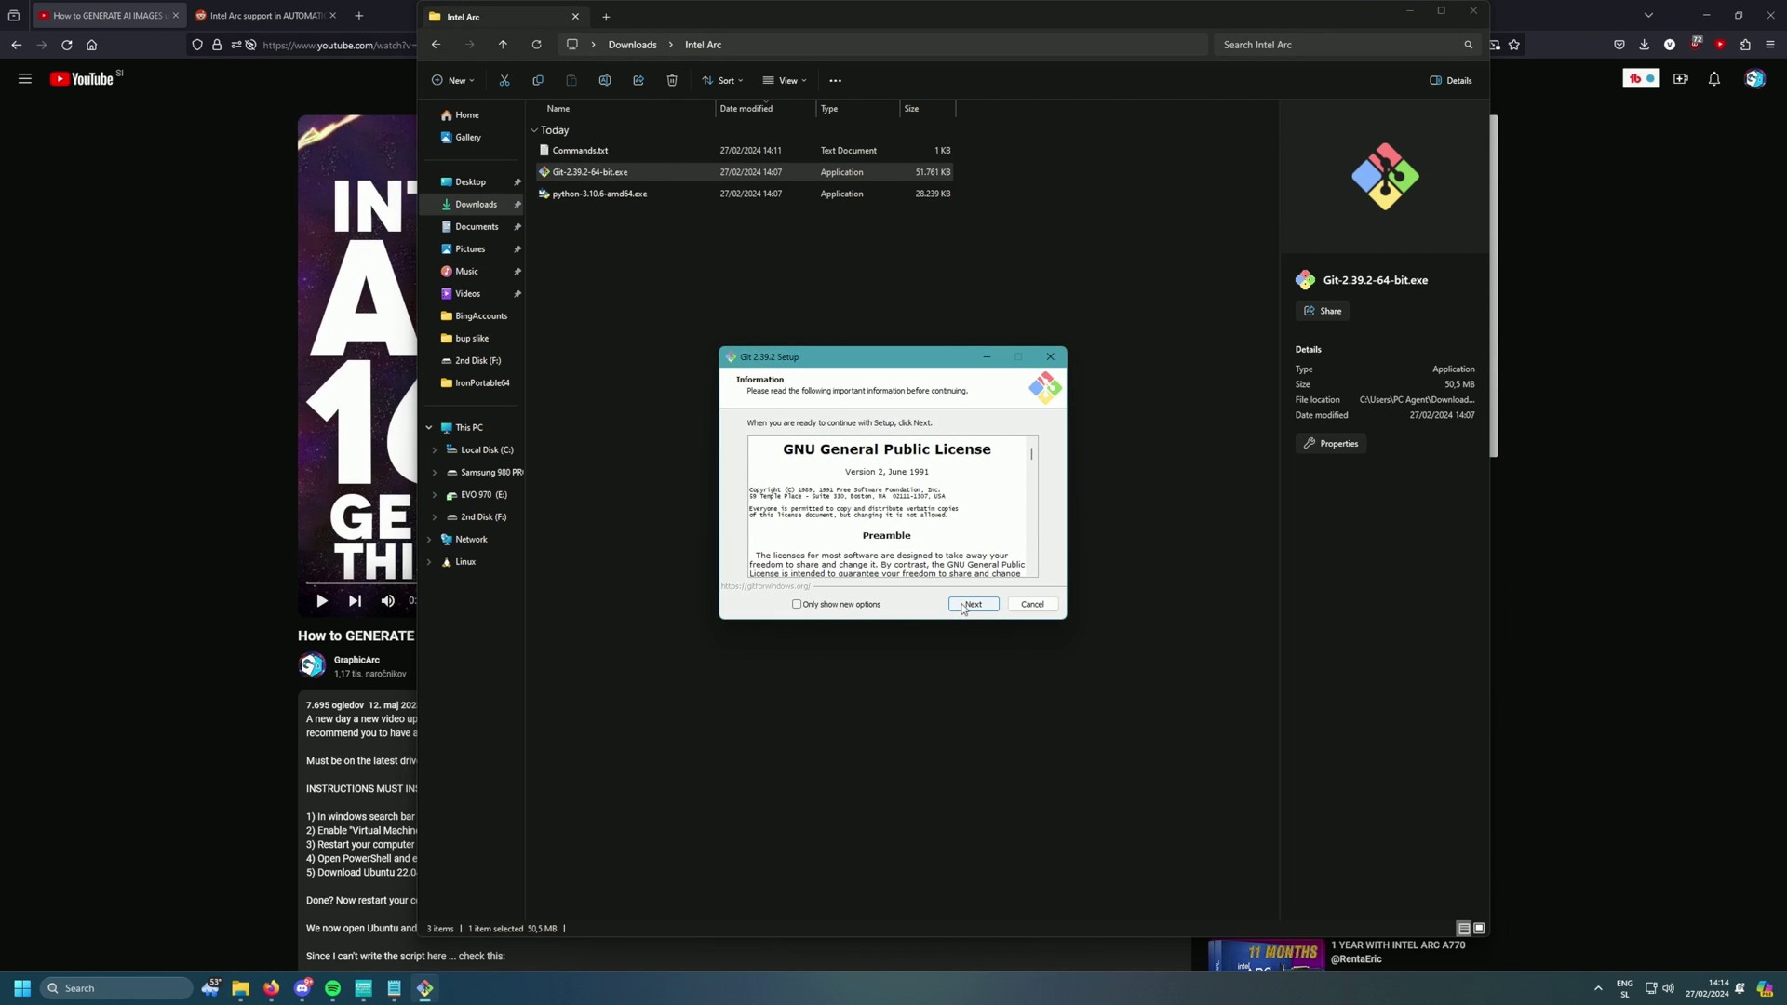
{"action": "left_click", "coordinate": [964, 605]}
{"action": "scroll", "coordinate": [977, 546], "scroll_direction": "down", "scroll_amount": 3}
{"action": "left_click", "coordinate": [993, 606]}
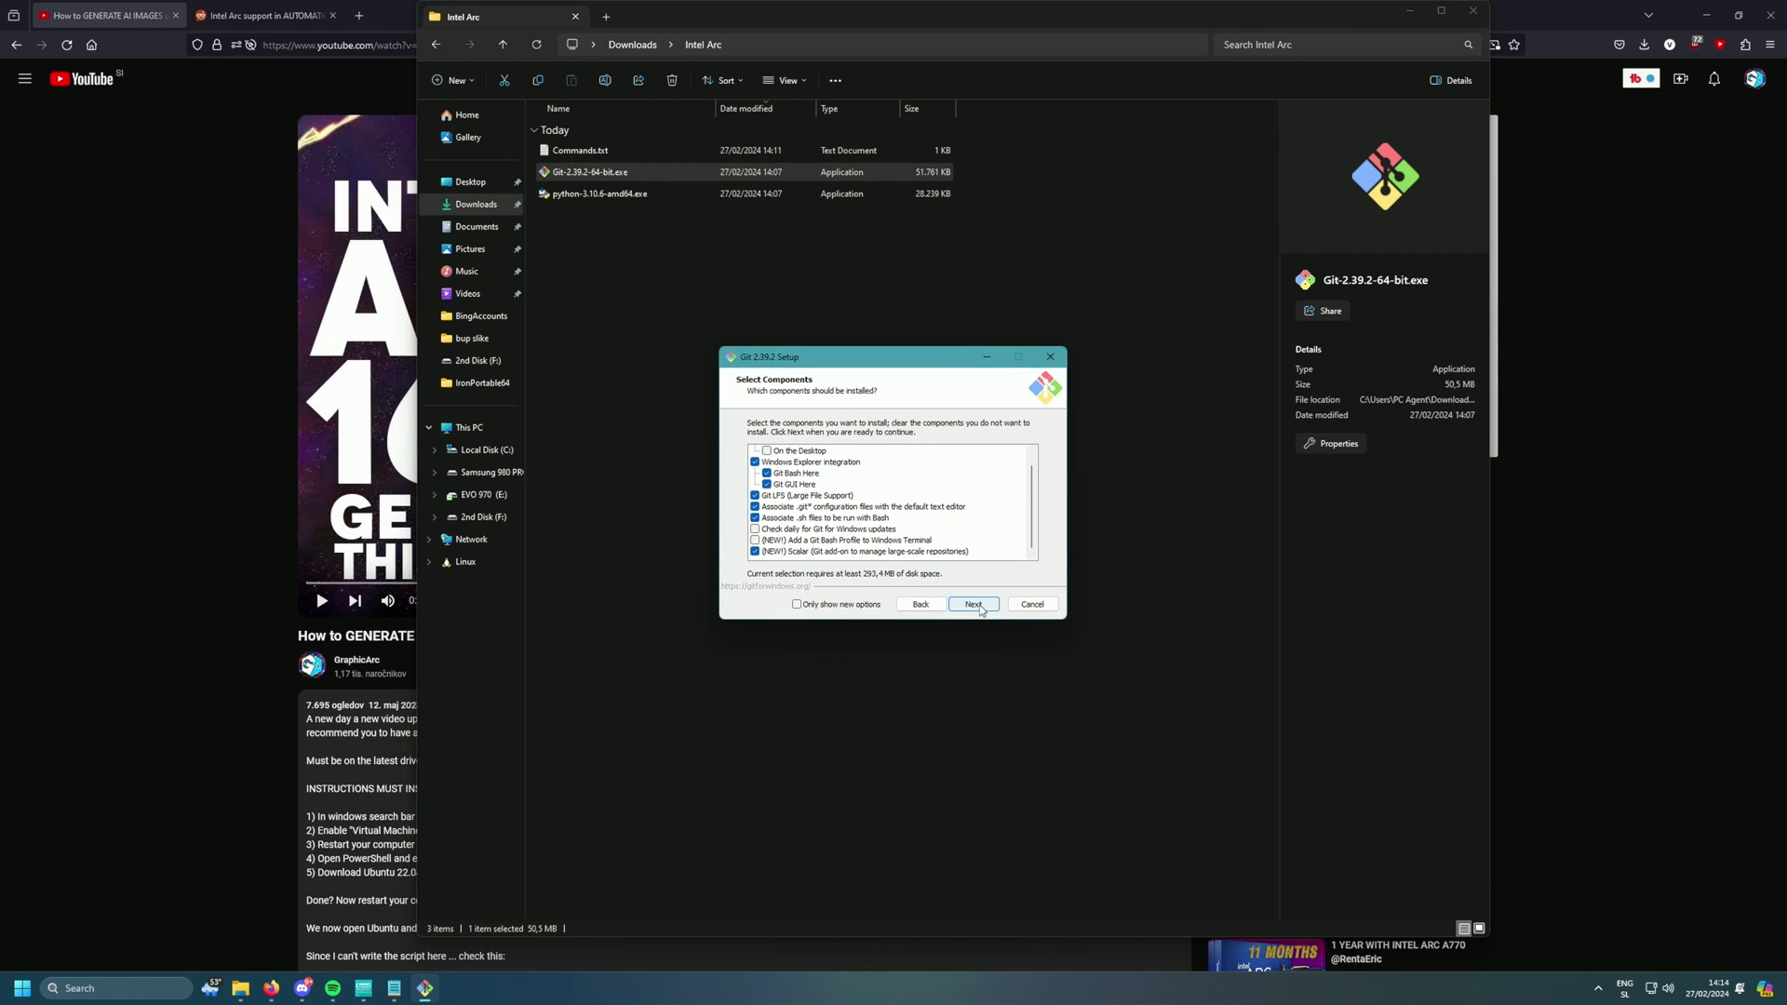
{"action": "left_click", "coordinate": [988, 608]}
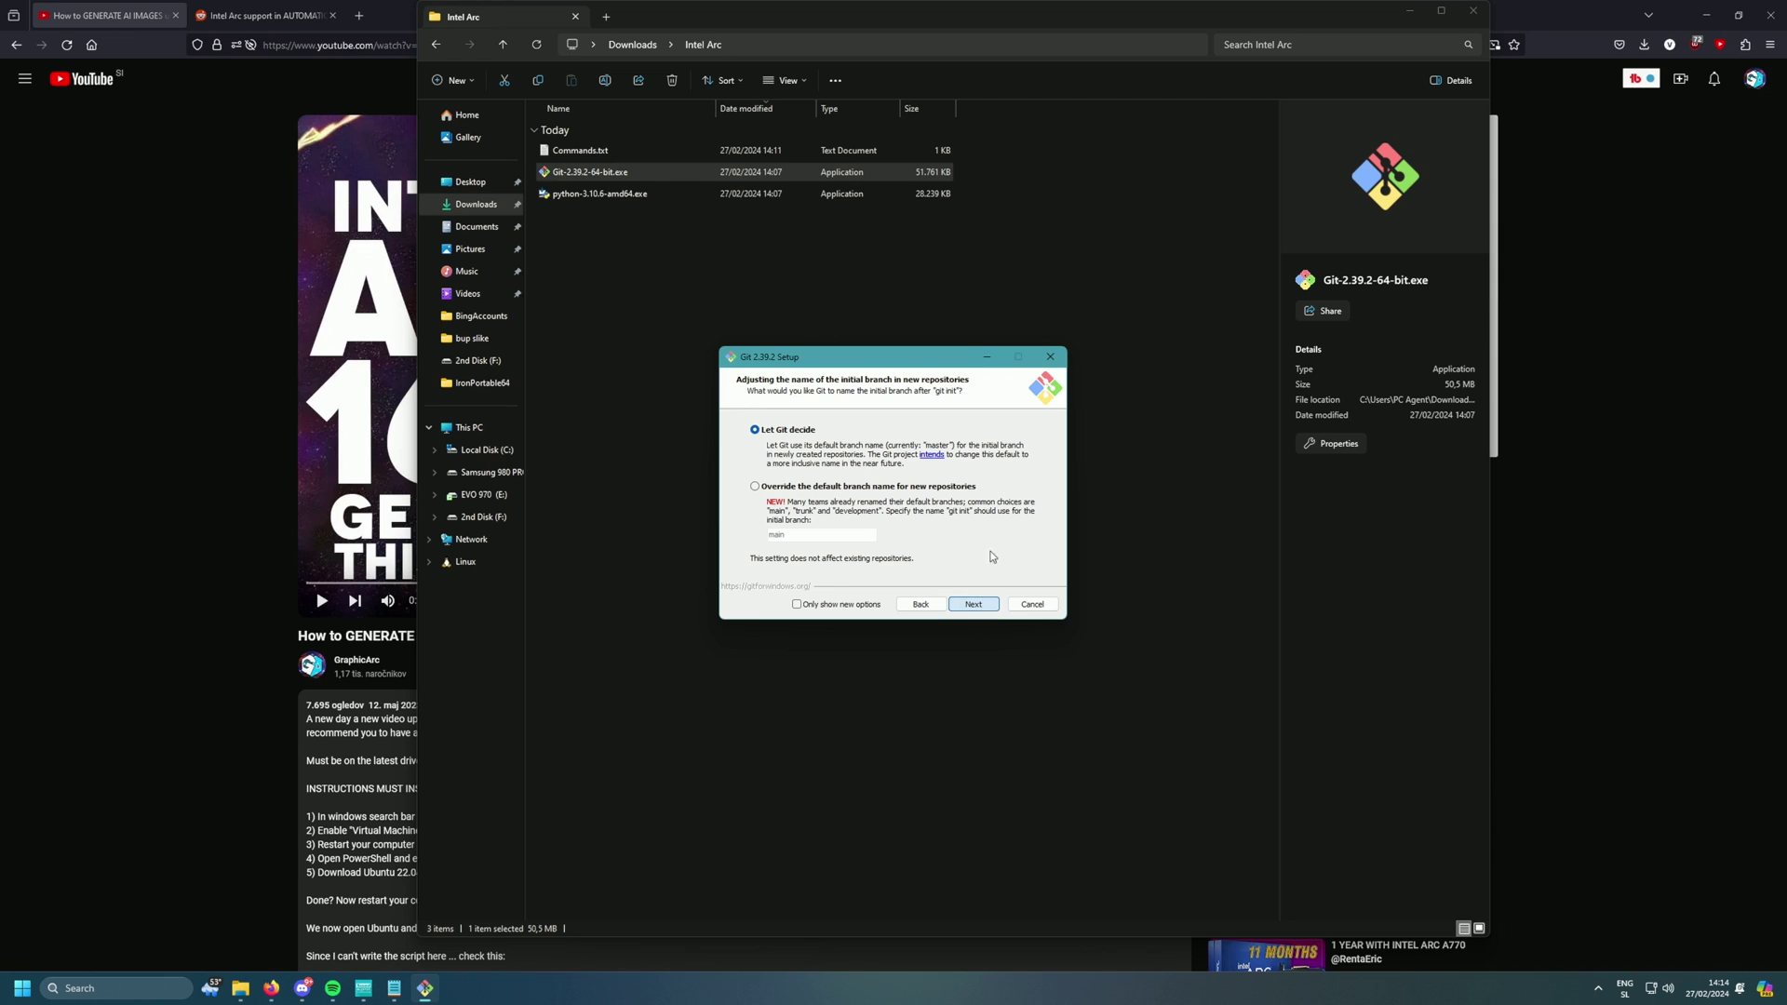
{"action": "left_click", "coordinate": [1042, 608]}
{"action": "left_click", "coordinate": [952, 568]}
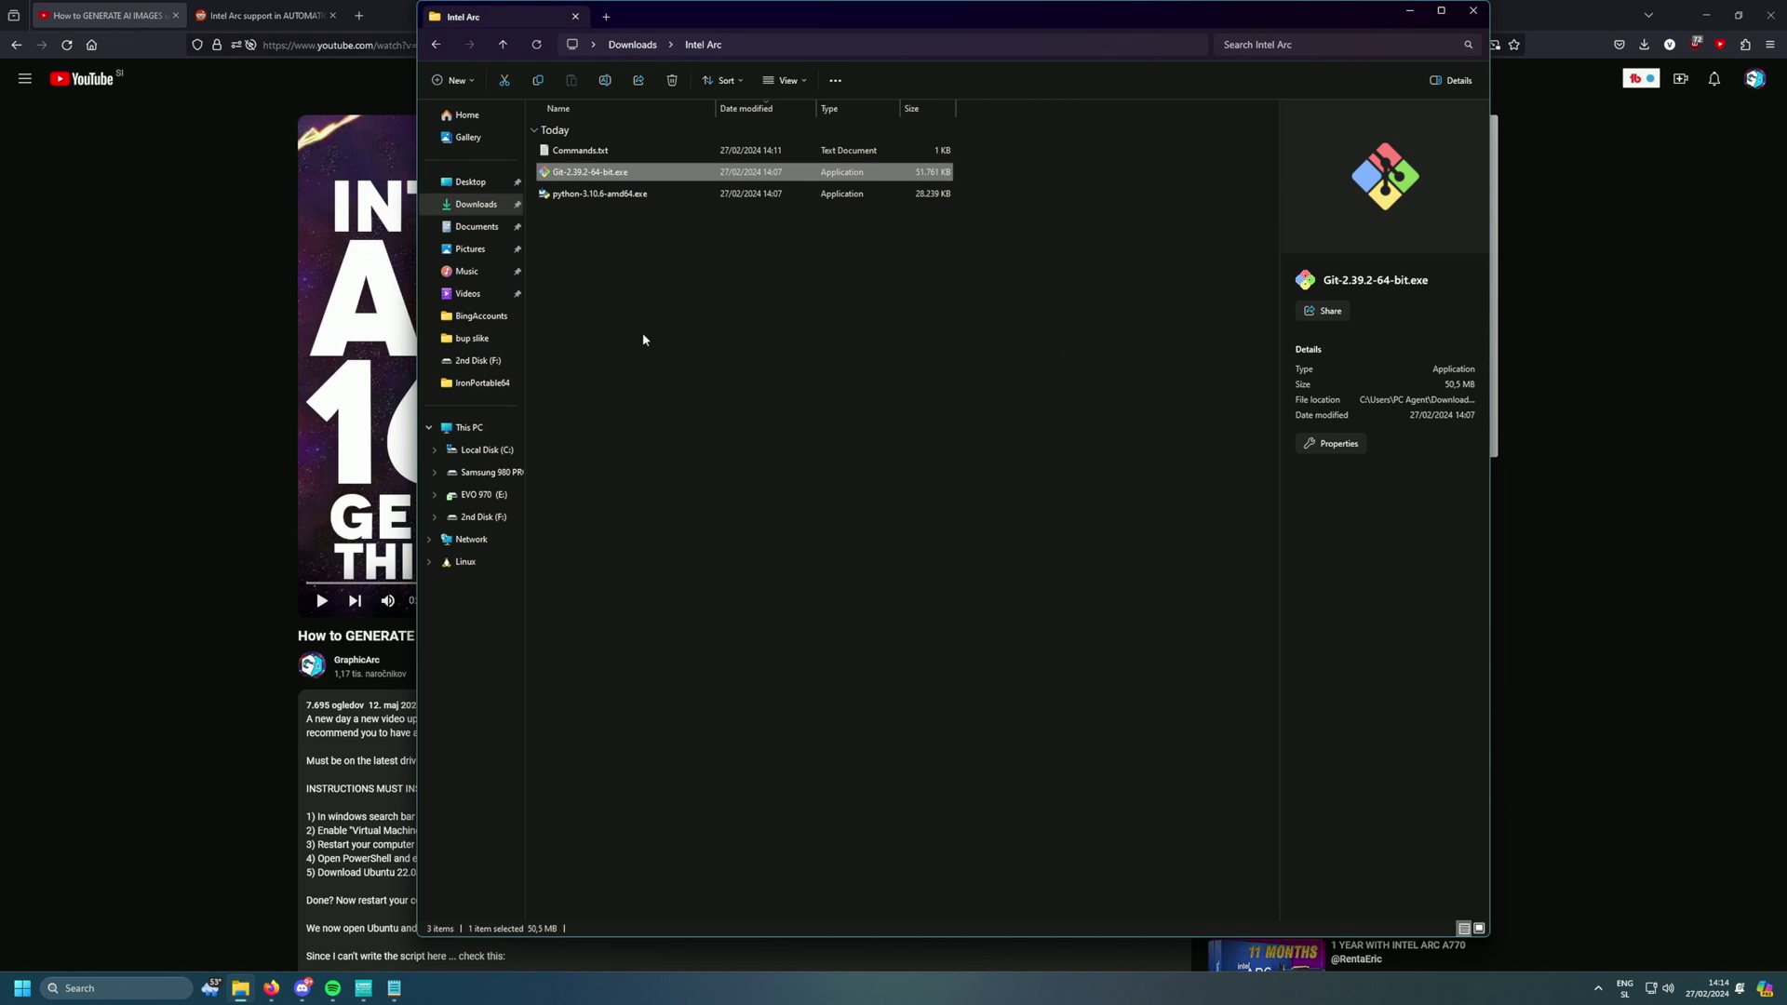
{"action": "left_click", "coordinate": [598, 197]}
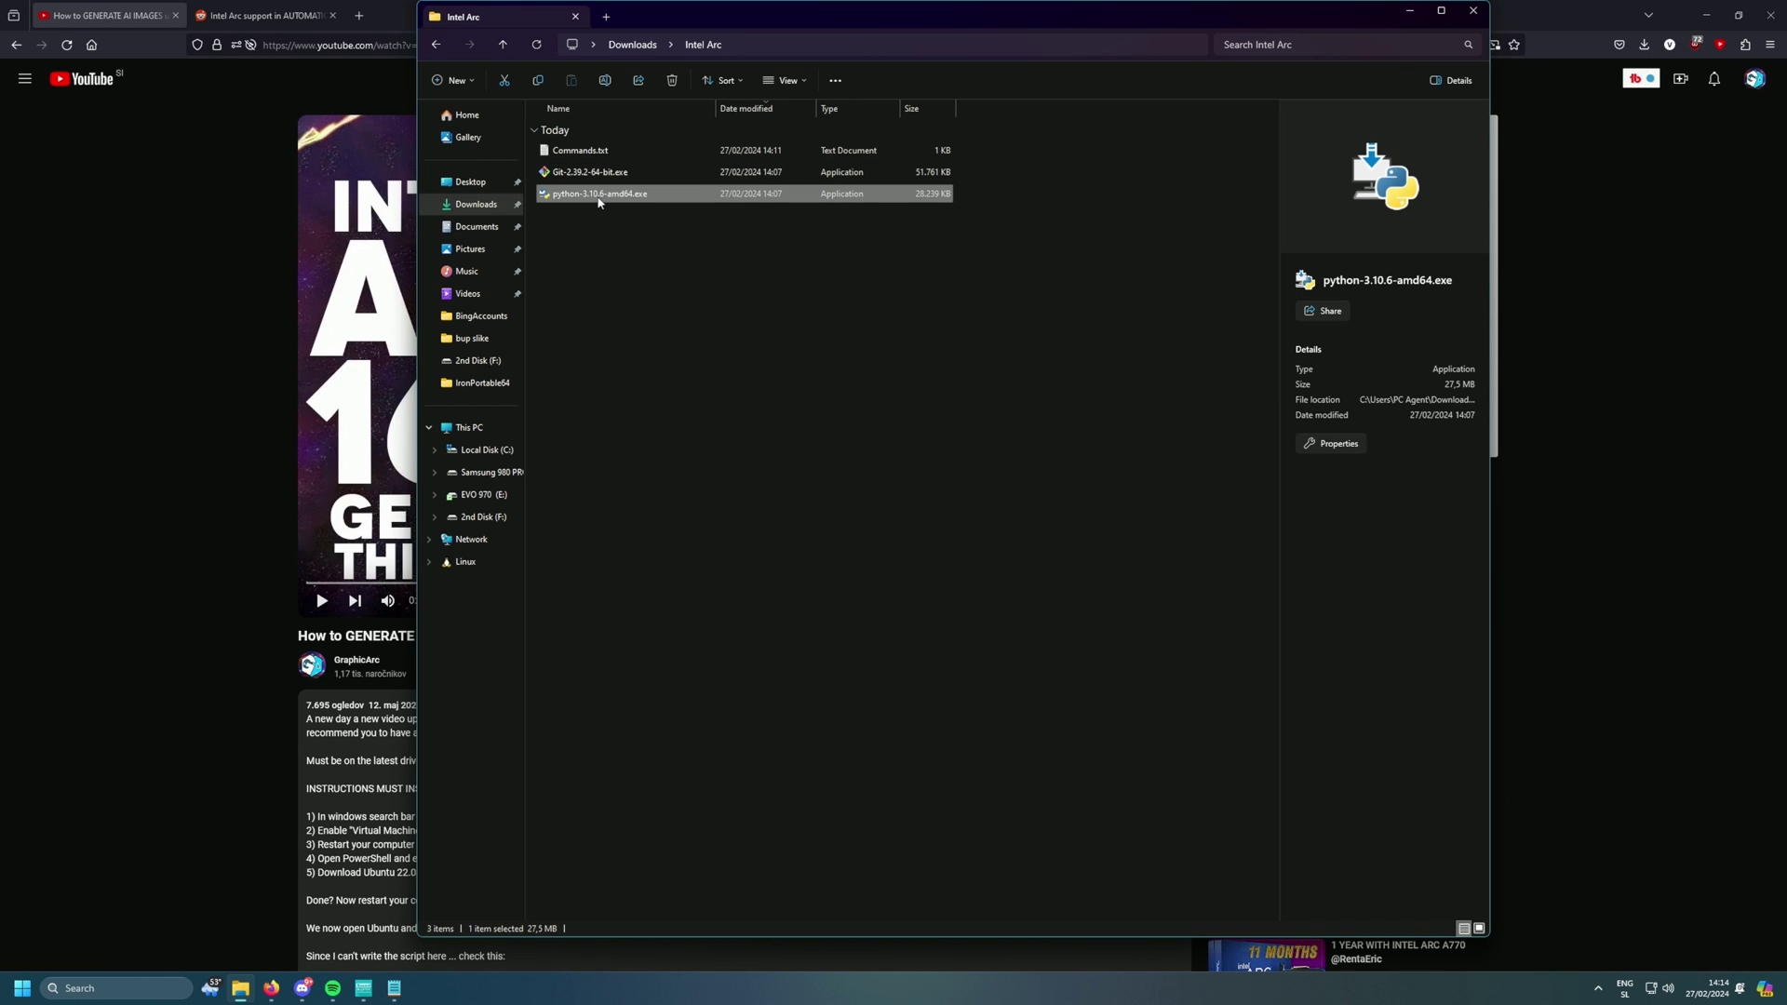
{"action": "double_click", "coordinate": [599, 198]}
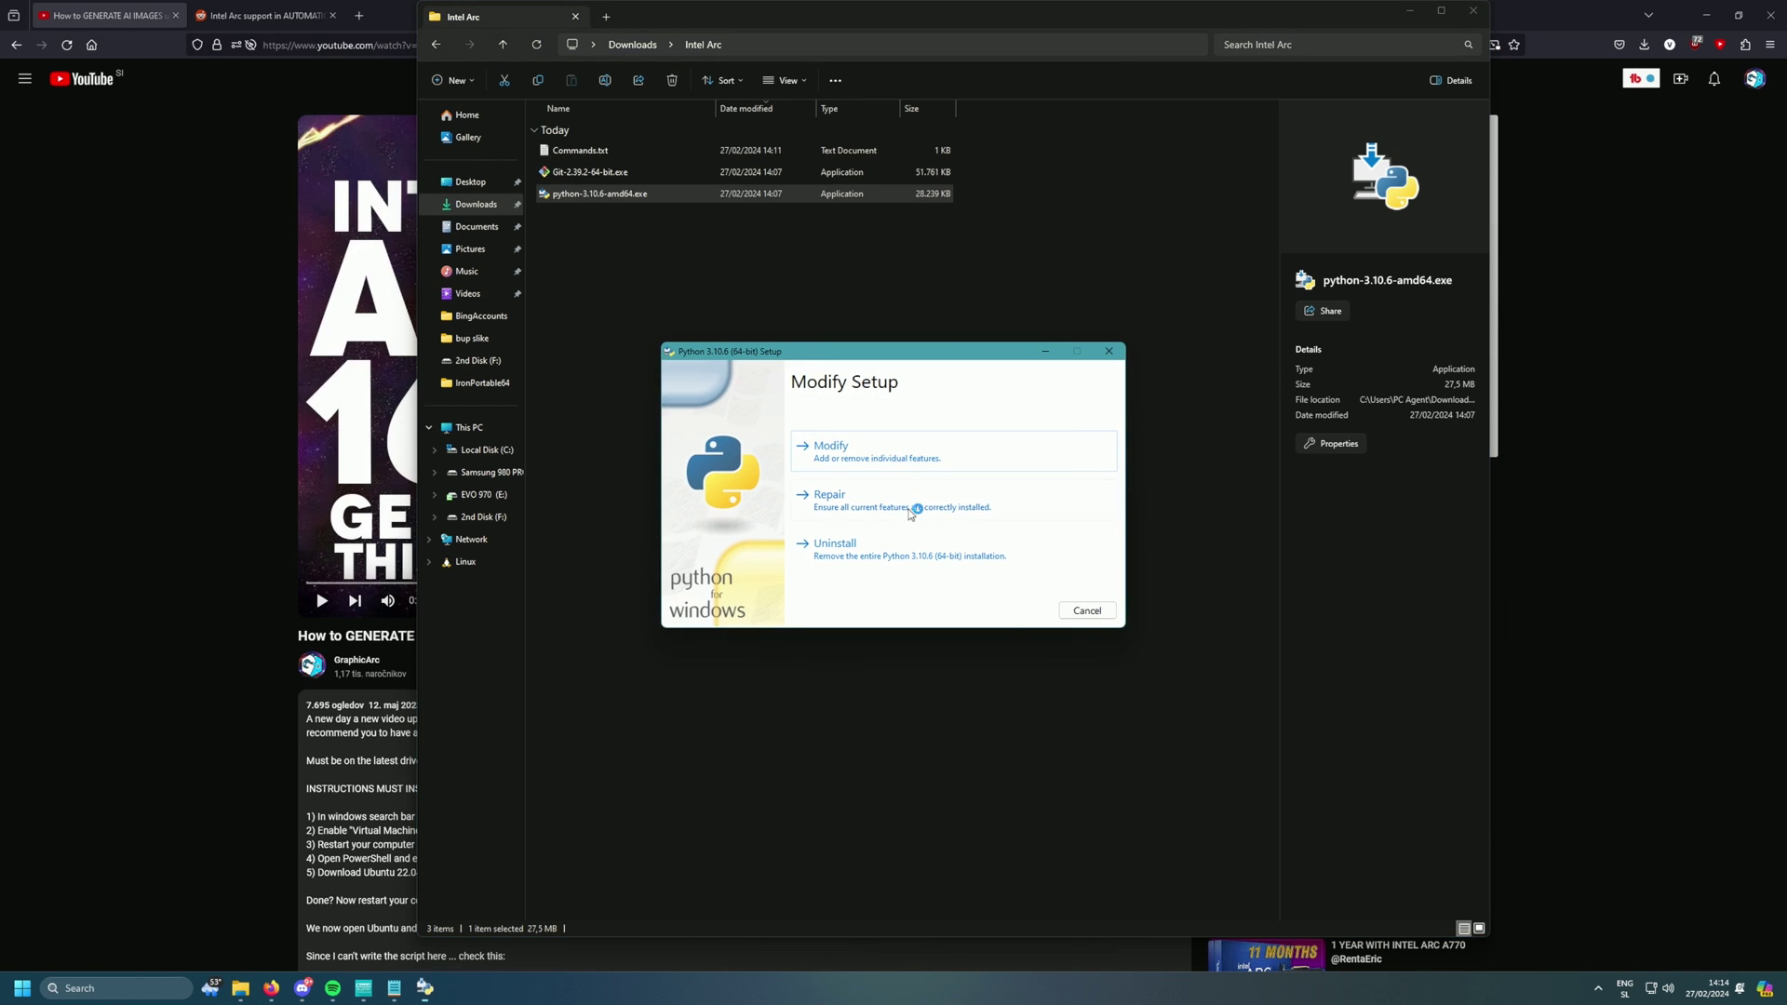
{"action": "left_click", "coordinate": [1089, 611]}
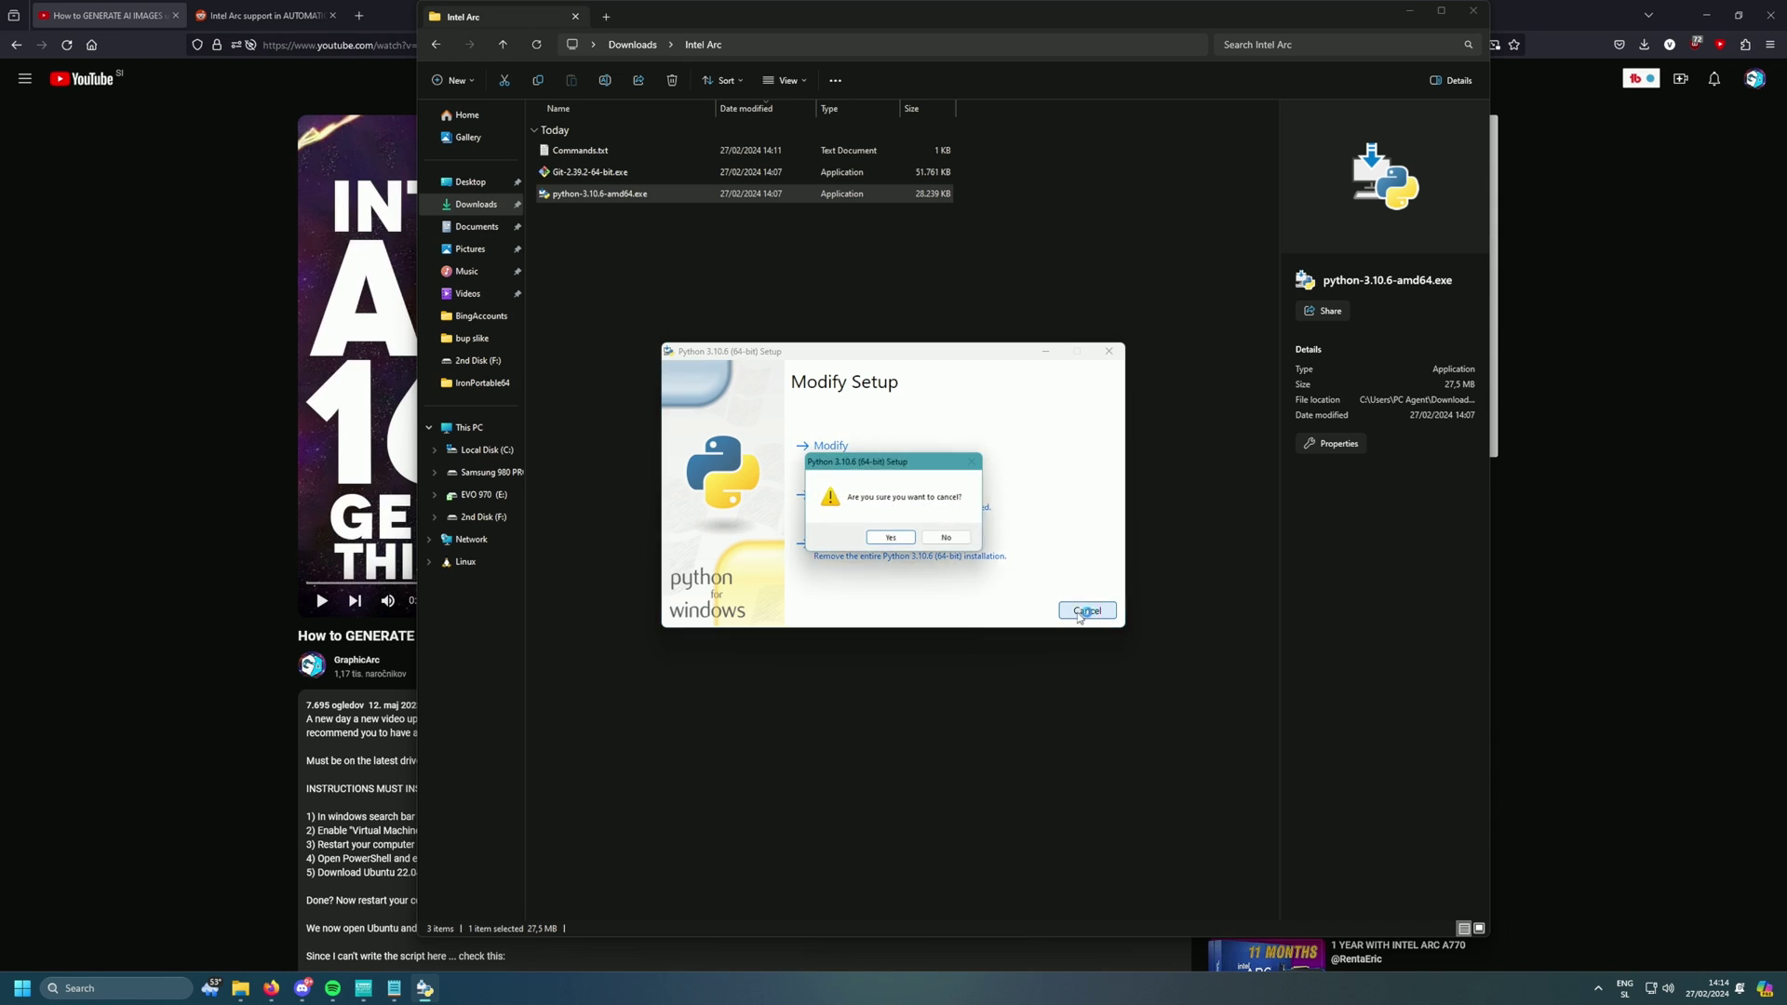
{"action": "left_click", "coordinate": [948, 540]}
{"action": "left_click", "coordinate": [870, 450]}
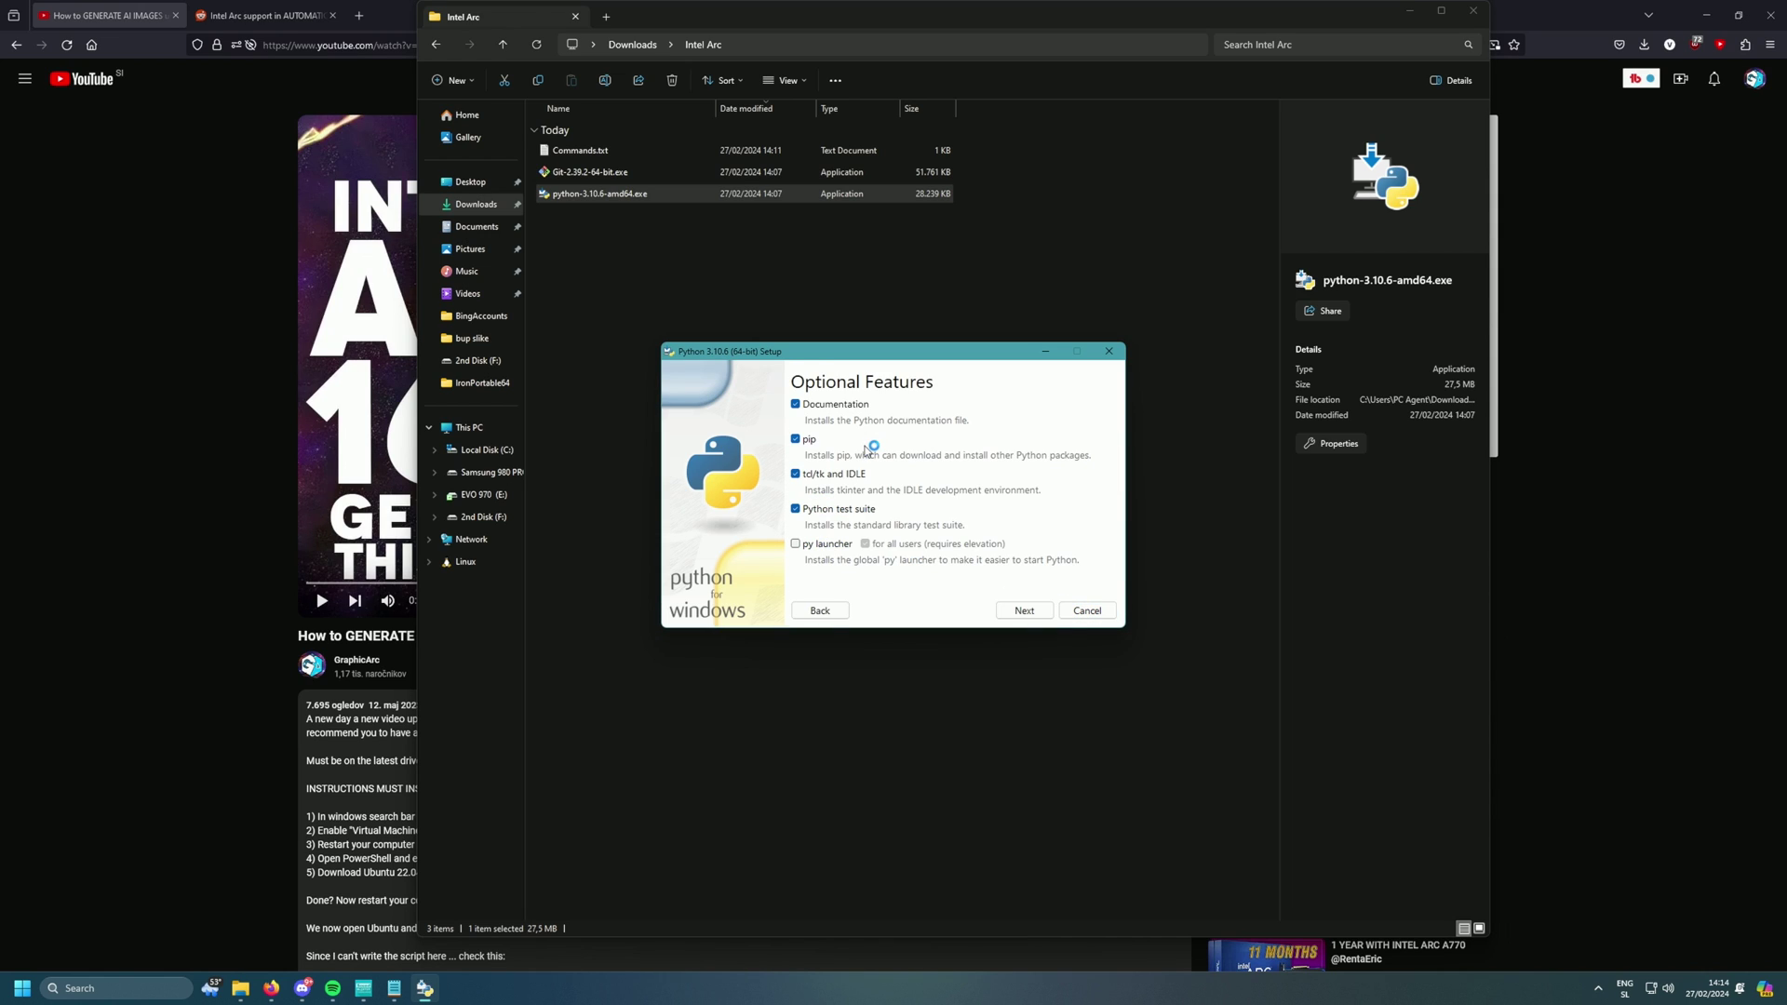
{"action": "left_click", "coordinate": [1029, 611]}
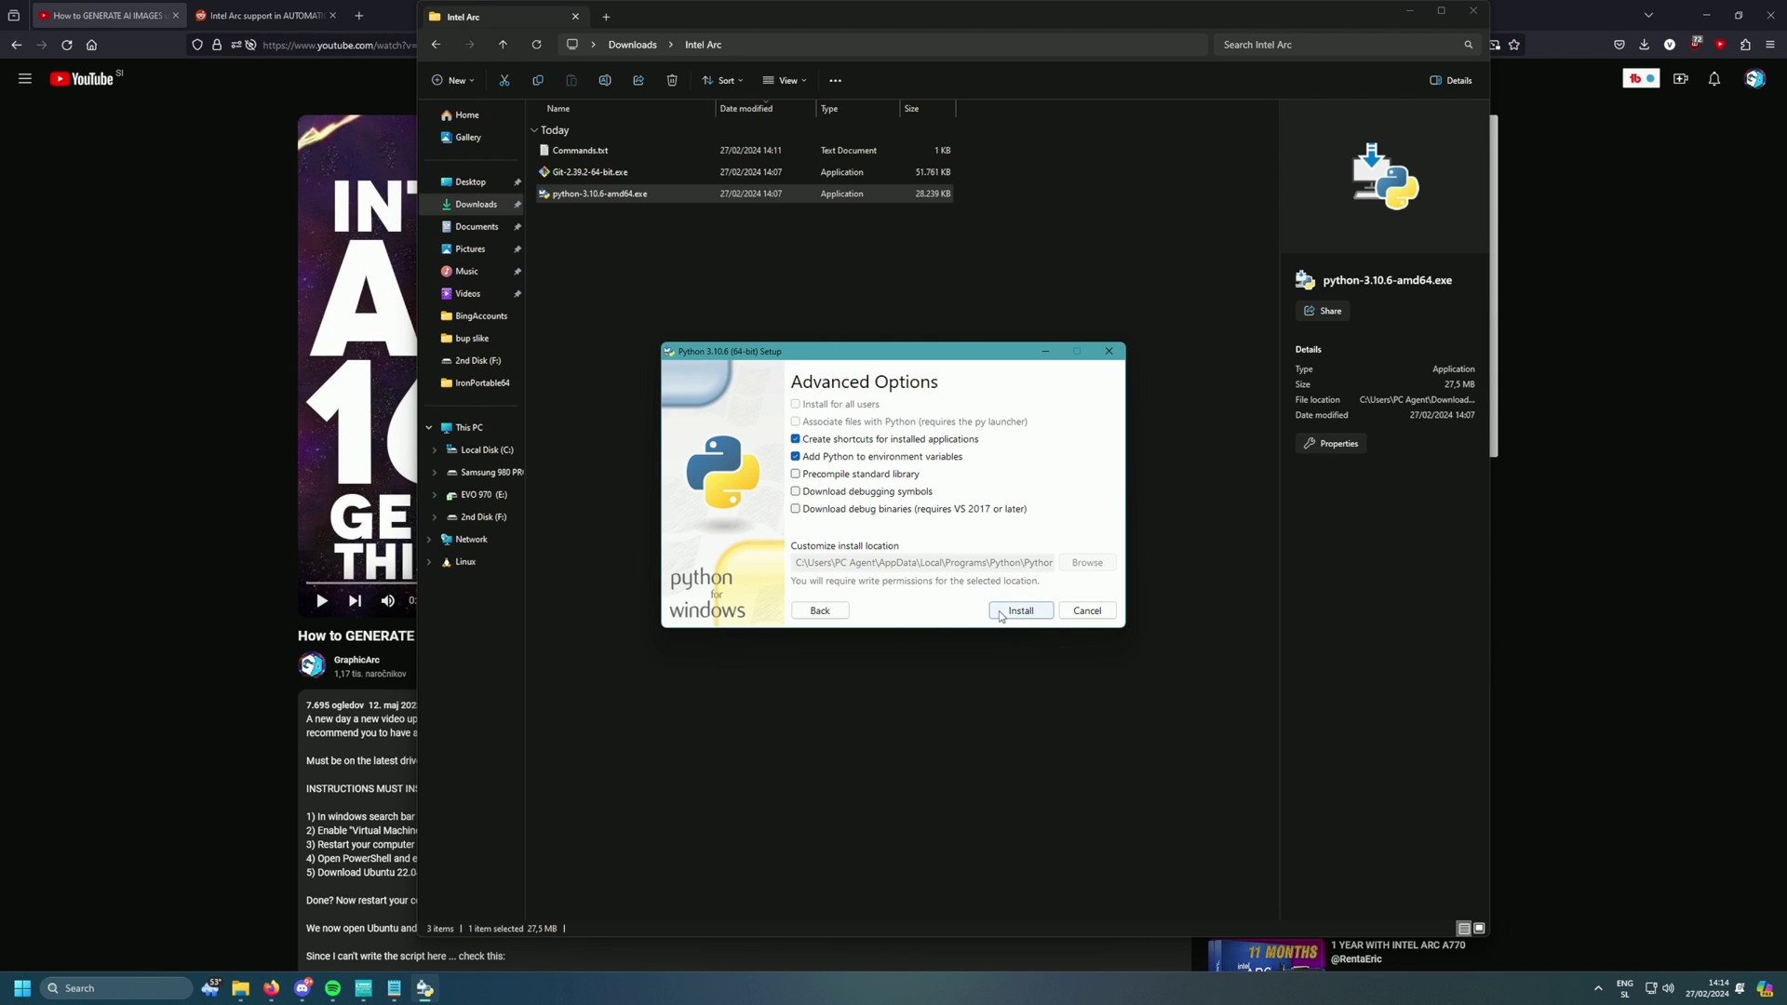
{"action": "left_click", "coordinate": [1007, 613]}
{"action": "left_click", "coordinate": [1070, 612]}
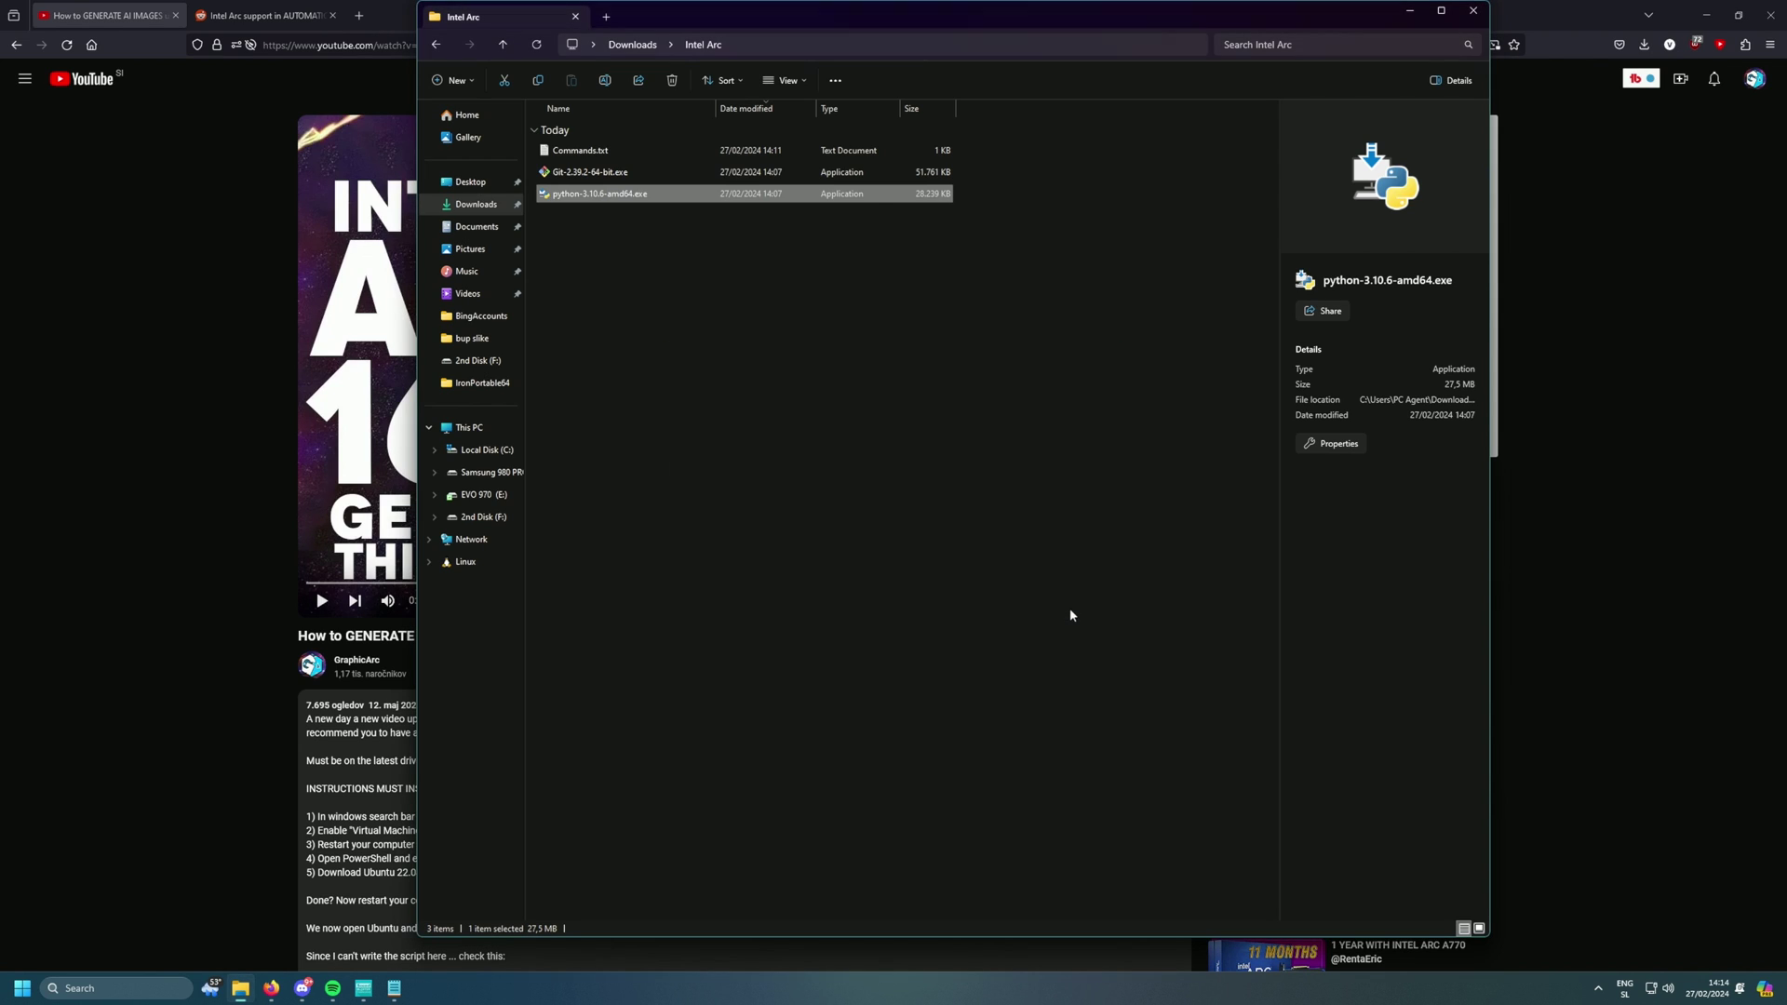
{"action": "right_click", "coordinate": [731, 425]}
{"action": "left_click", "coordinate": [789, 467]}
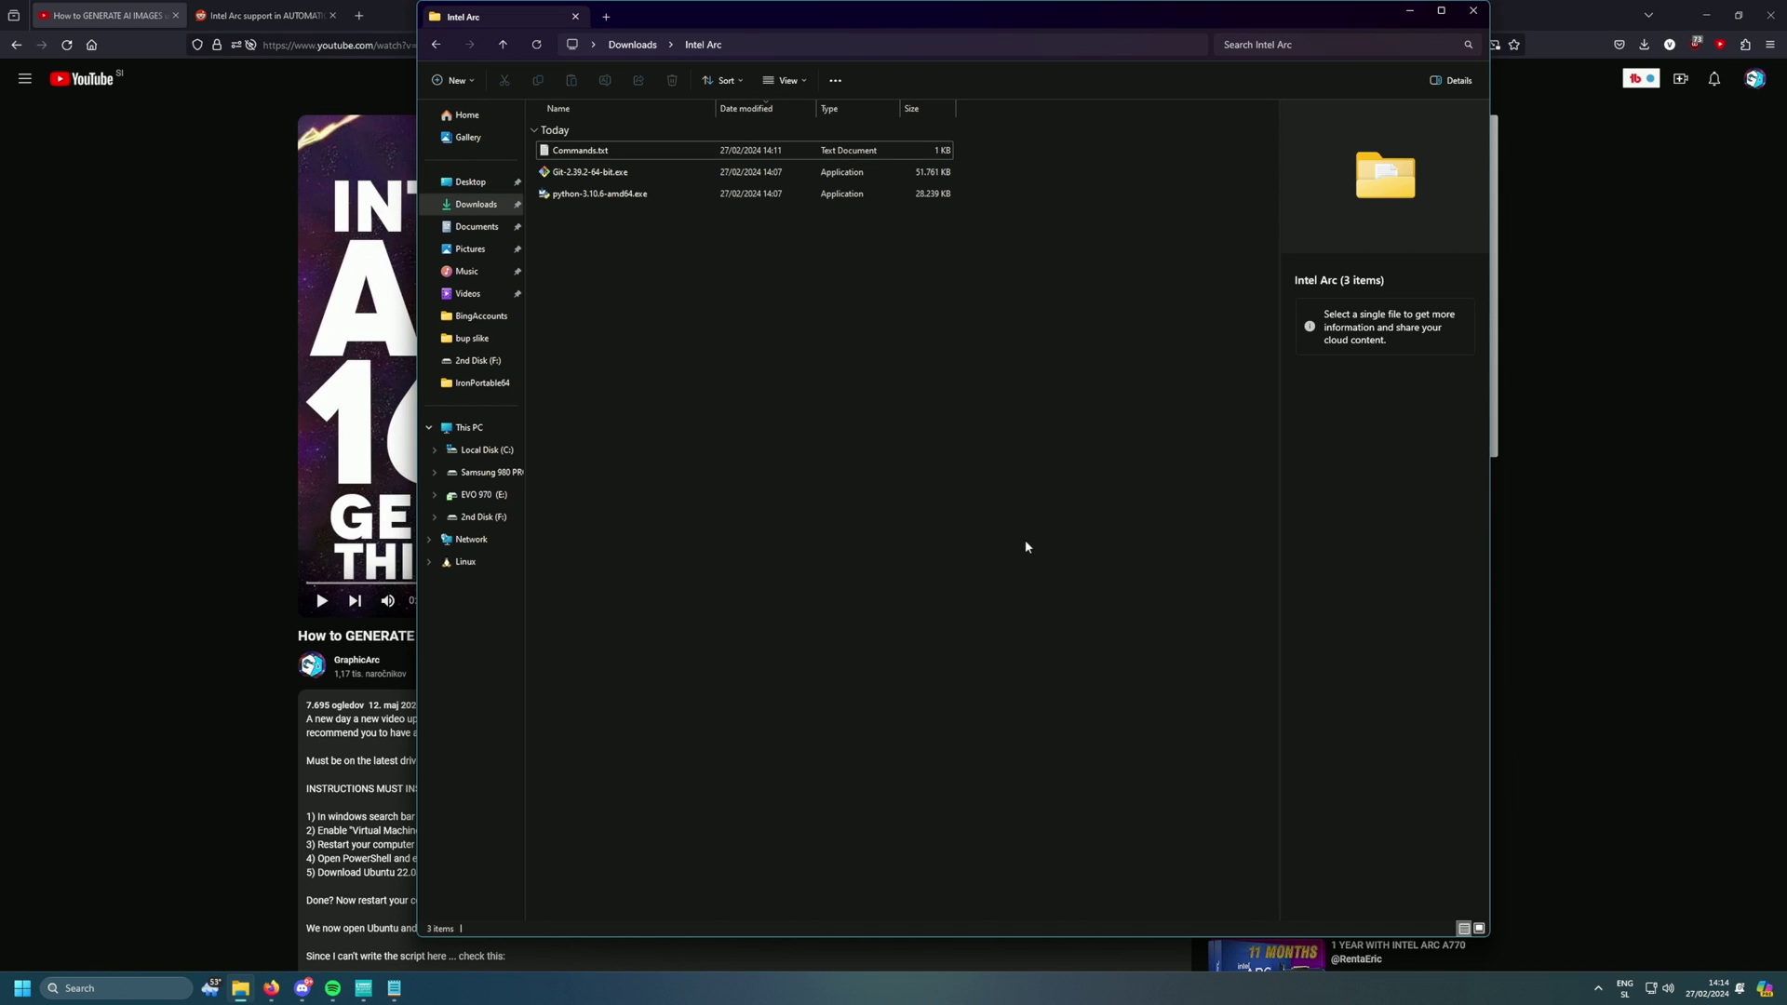
Uninstall the existing Python 3.10.6 using python-3.10.6-amd64.exe and close the setup.
{"action": "double_click", "coordinate": [606, 194]}
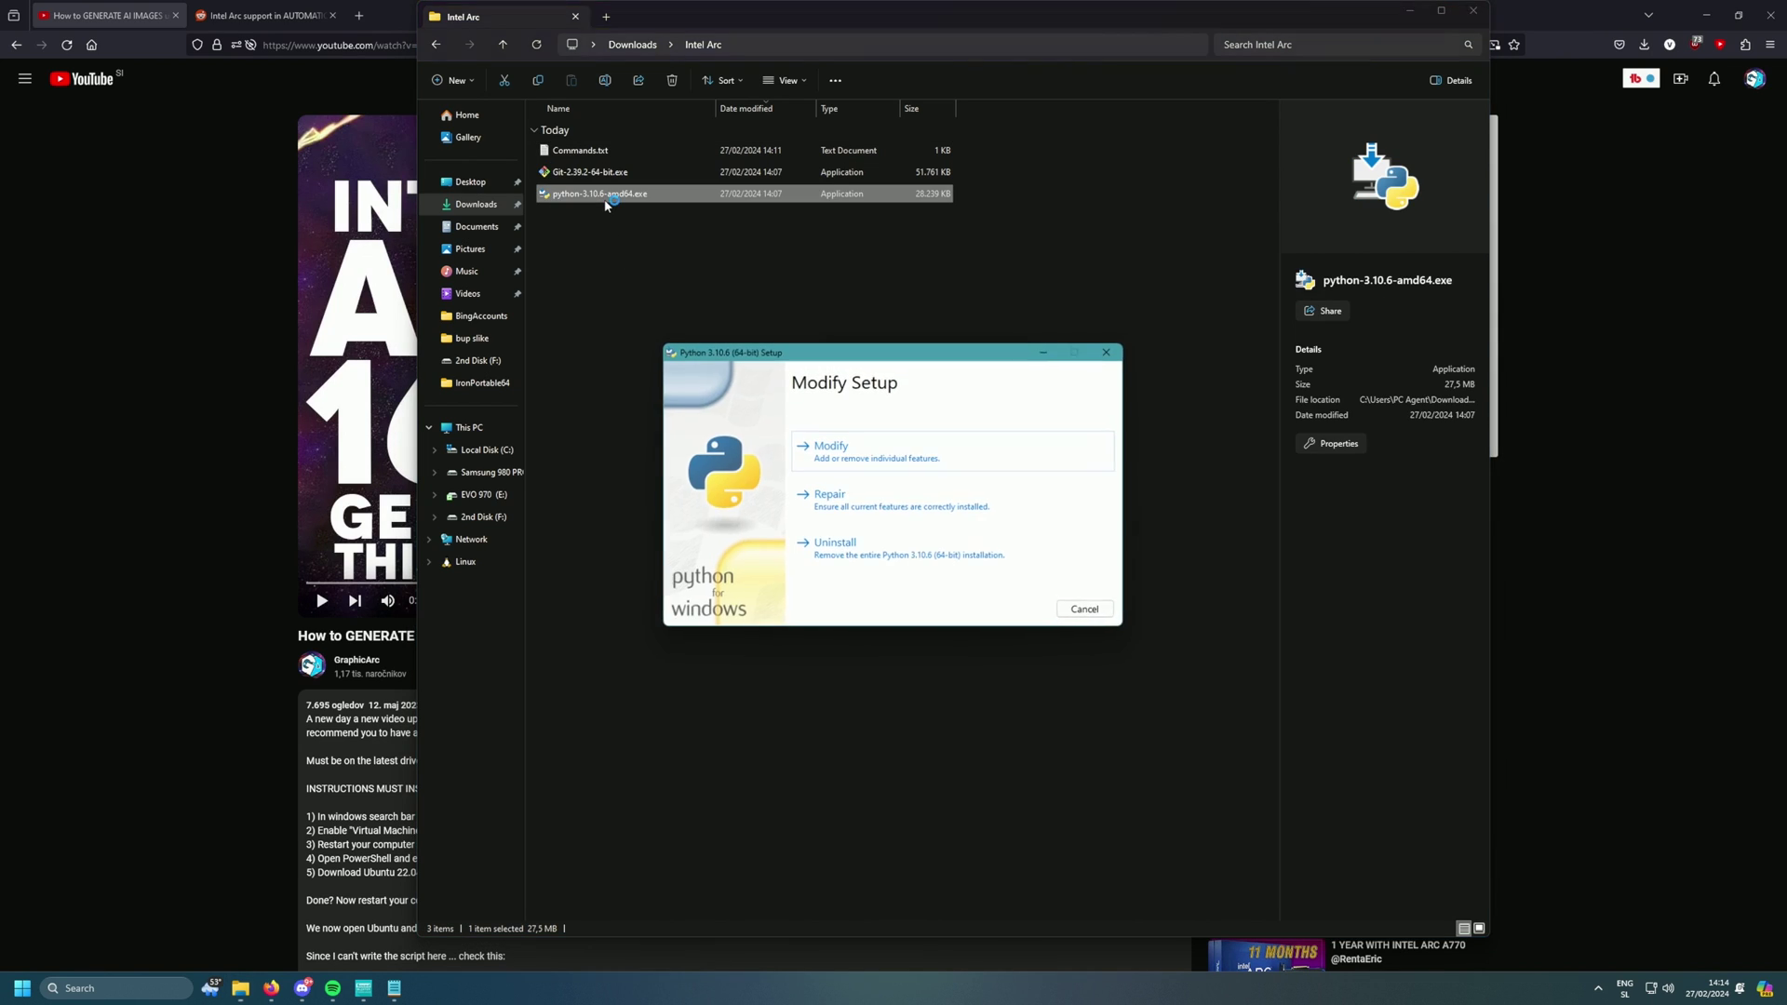
{"action": "left_click", "coordinate": [905, 554]}
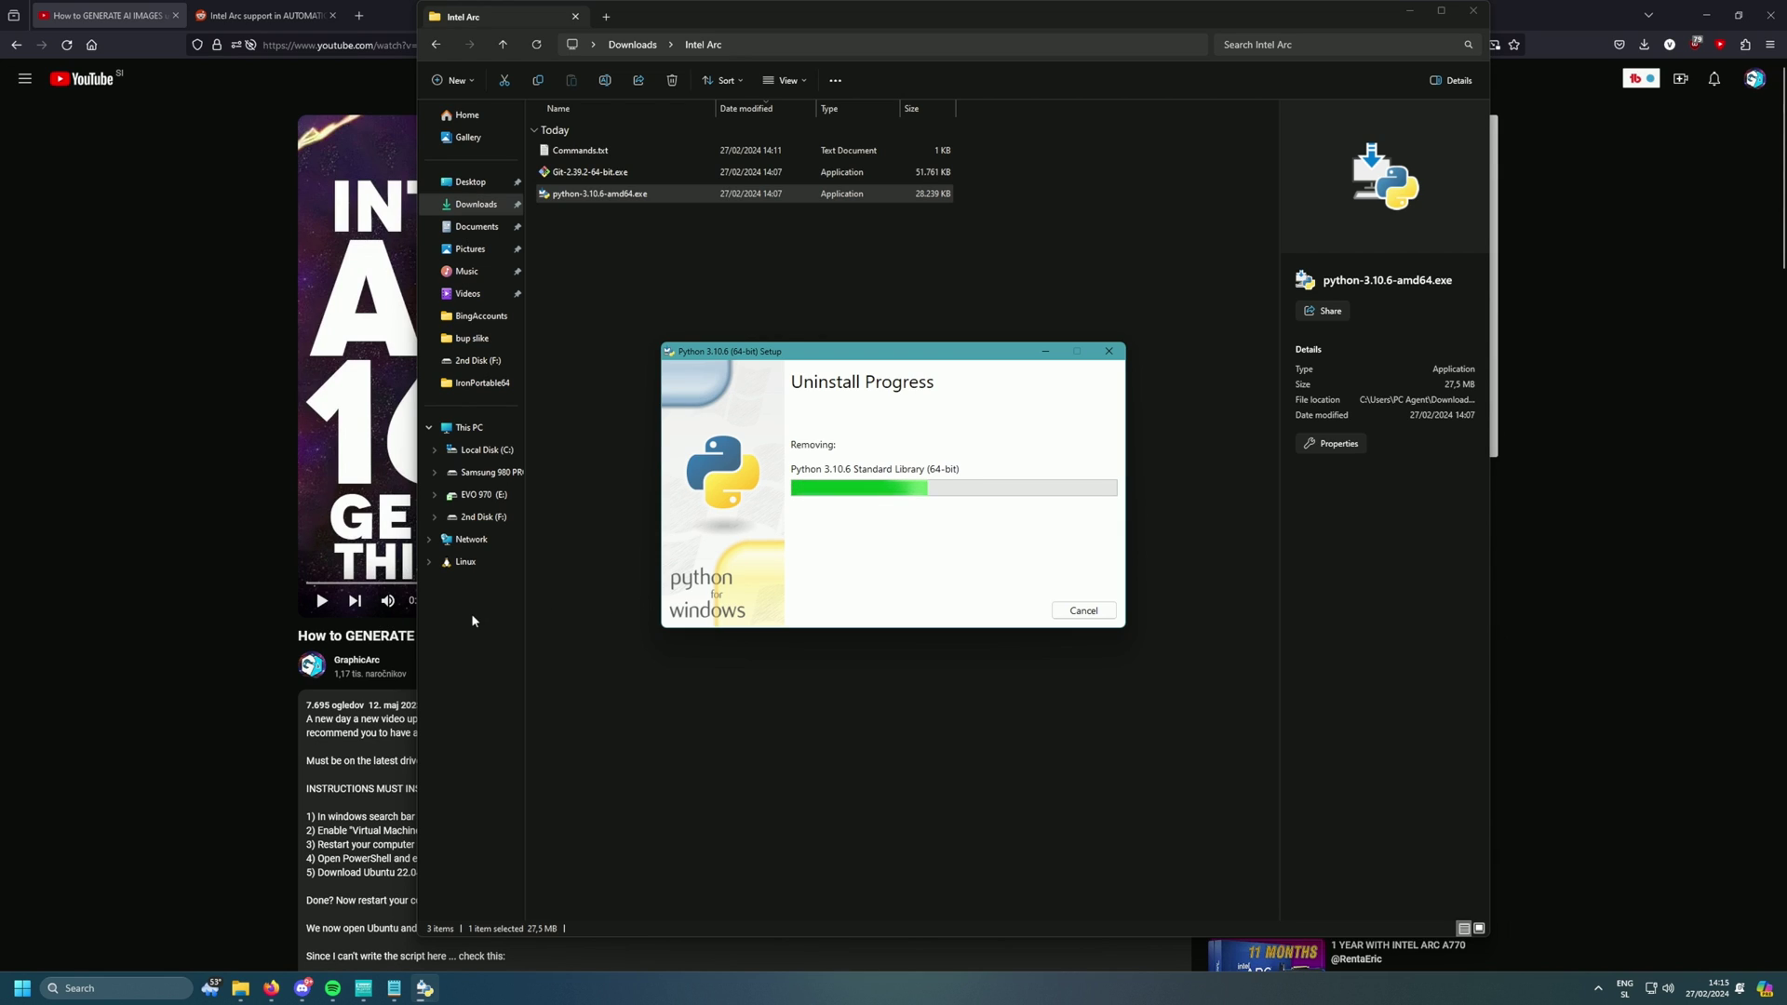
{"action": "left_click_drag", "start_coordinate": [849, 358], "coordinate": [801, 335]}
{"action": "left_click", "coordinate": [1031, 587]}
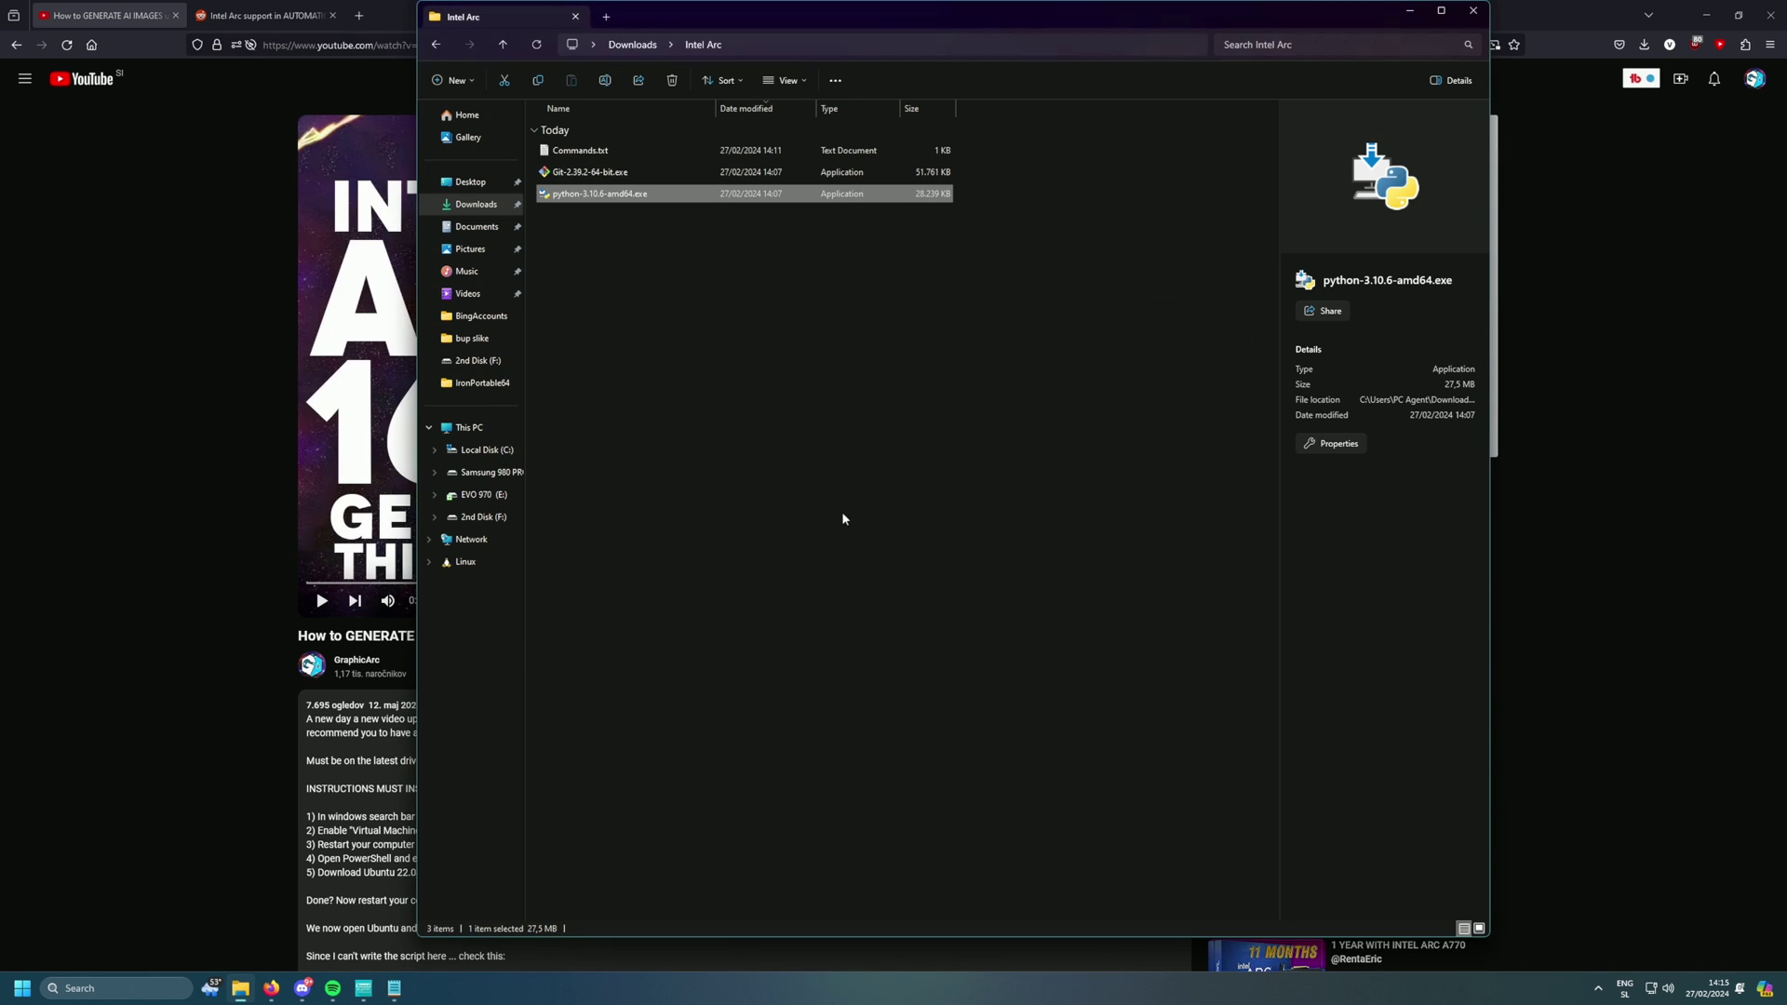
Install Python 3.10.6 with default settings and Python 3.10 added to PATH.
{"action": "double_click", "coordinate": [607, 197]}
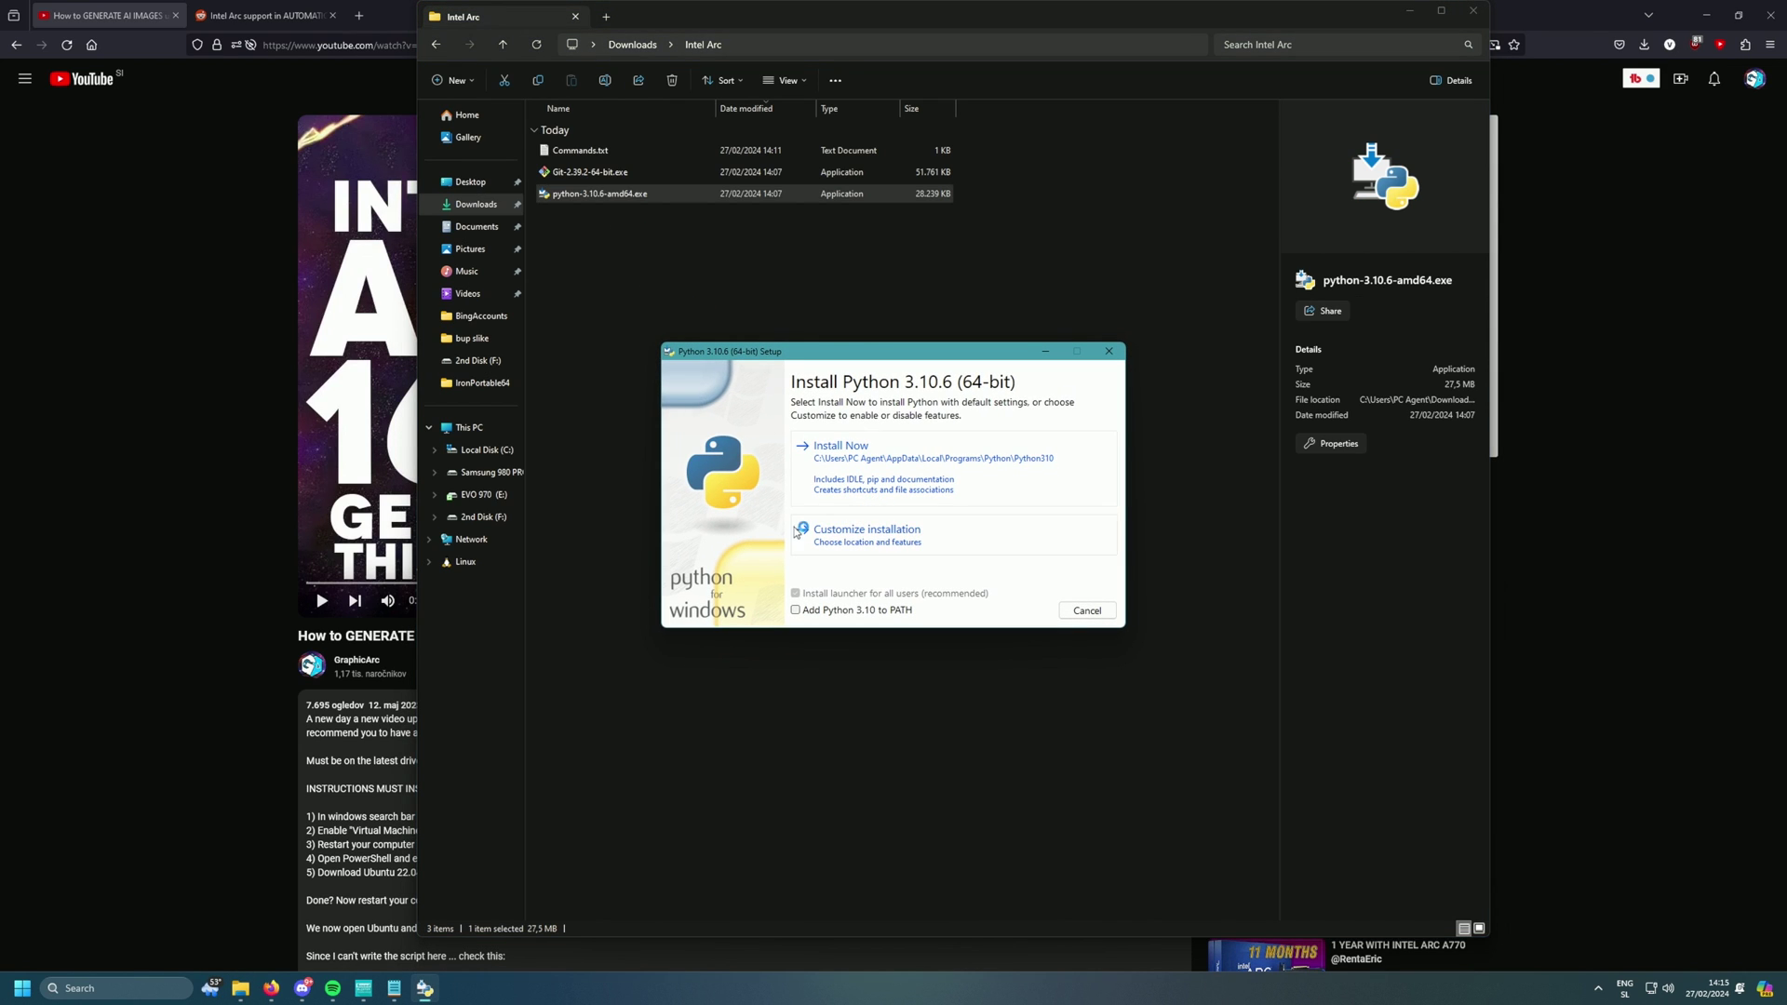
{"action": "left_click", "coordinate": [838, 614]}
{"action": "left_click", "coordinate": [905, 464]}
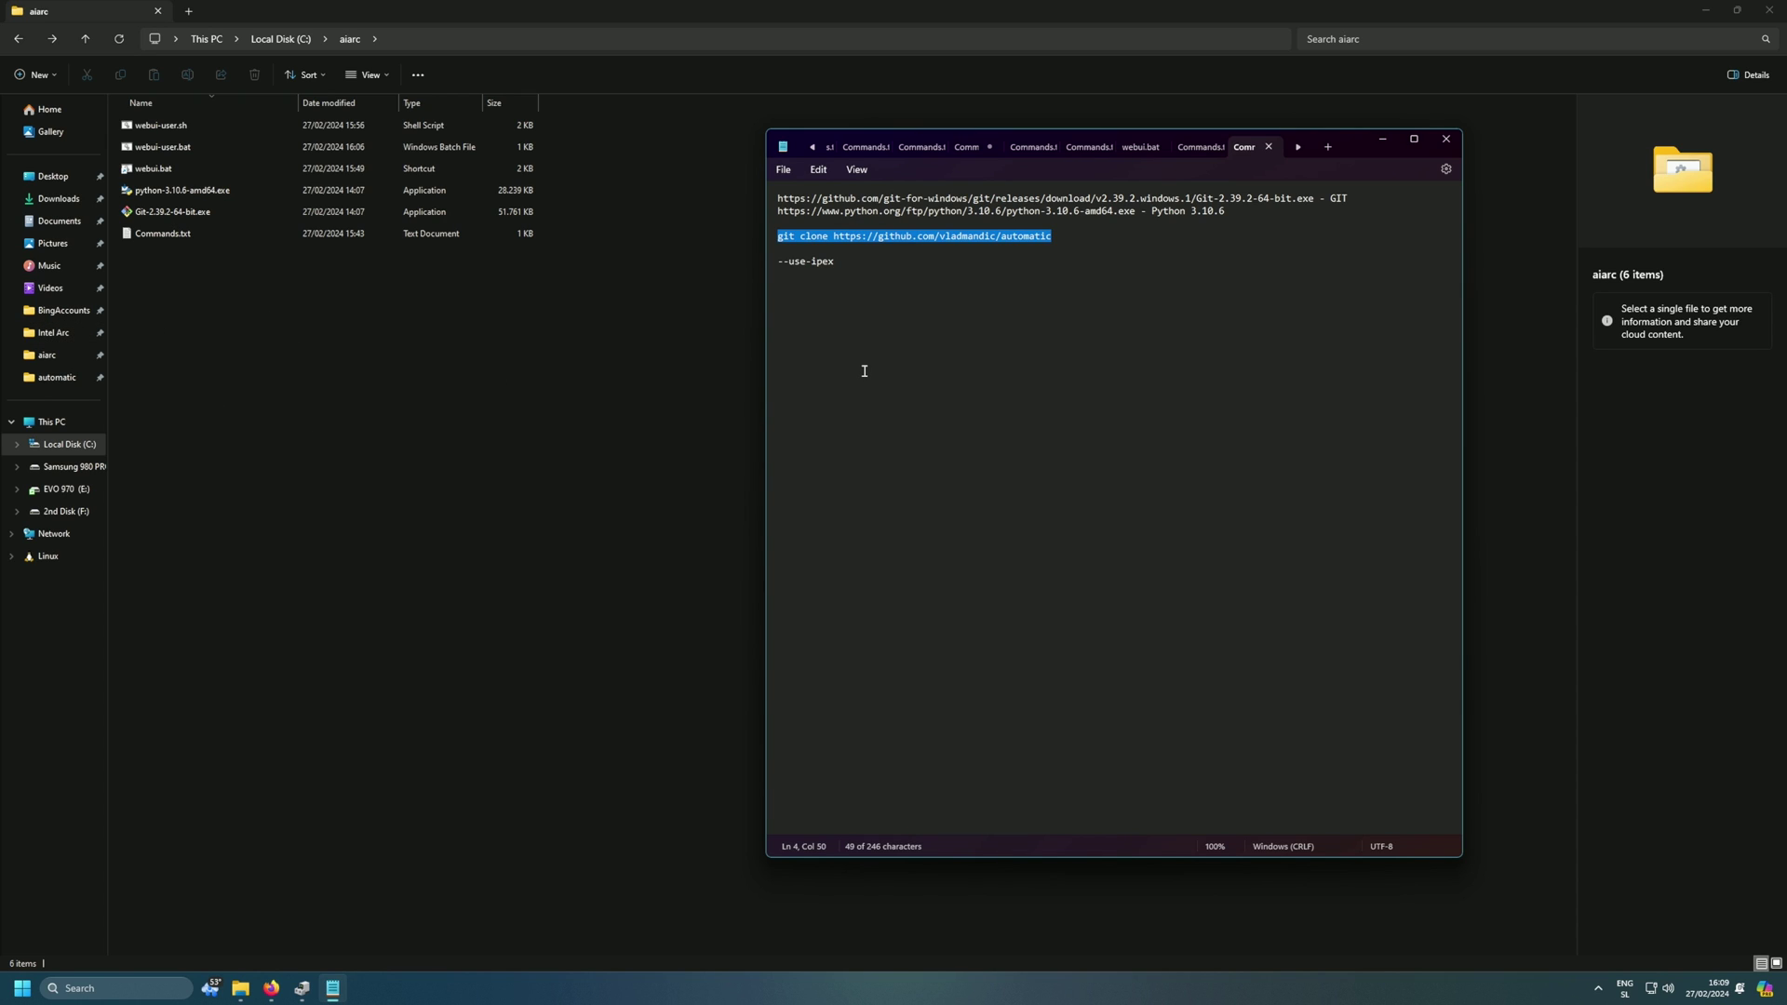
{"action": "left_click", "coordinate": [925, 327]}
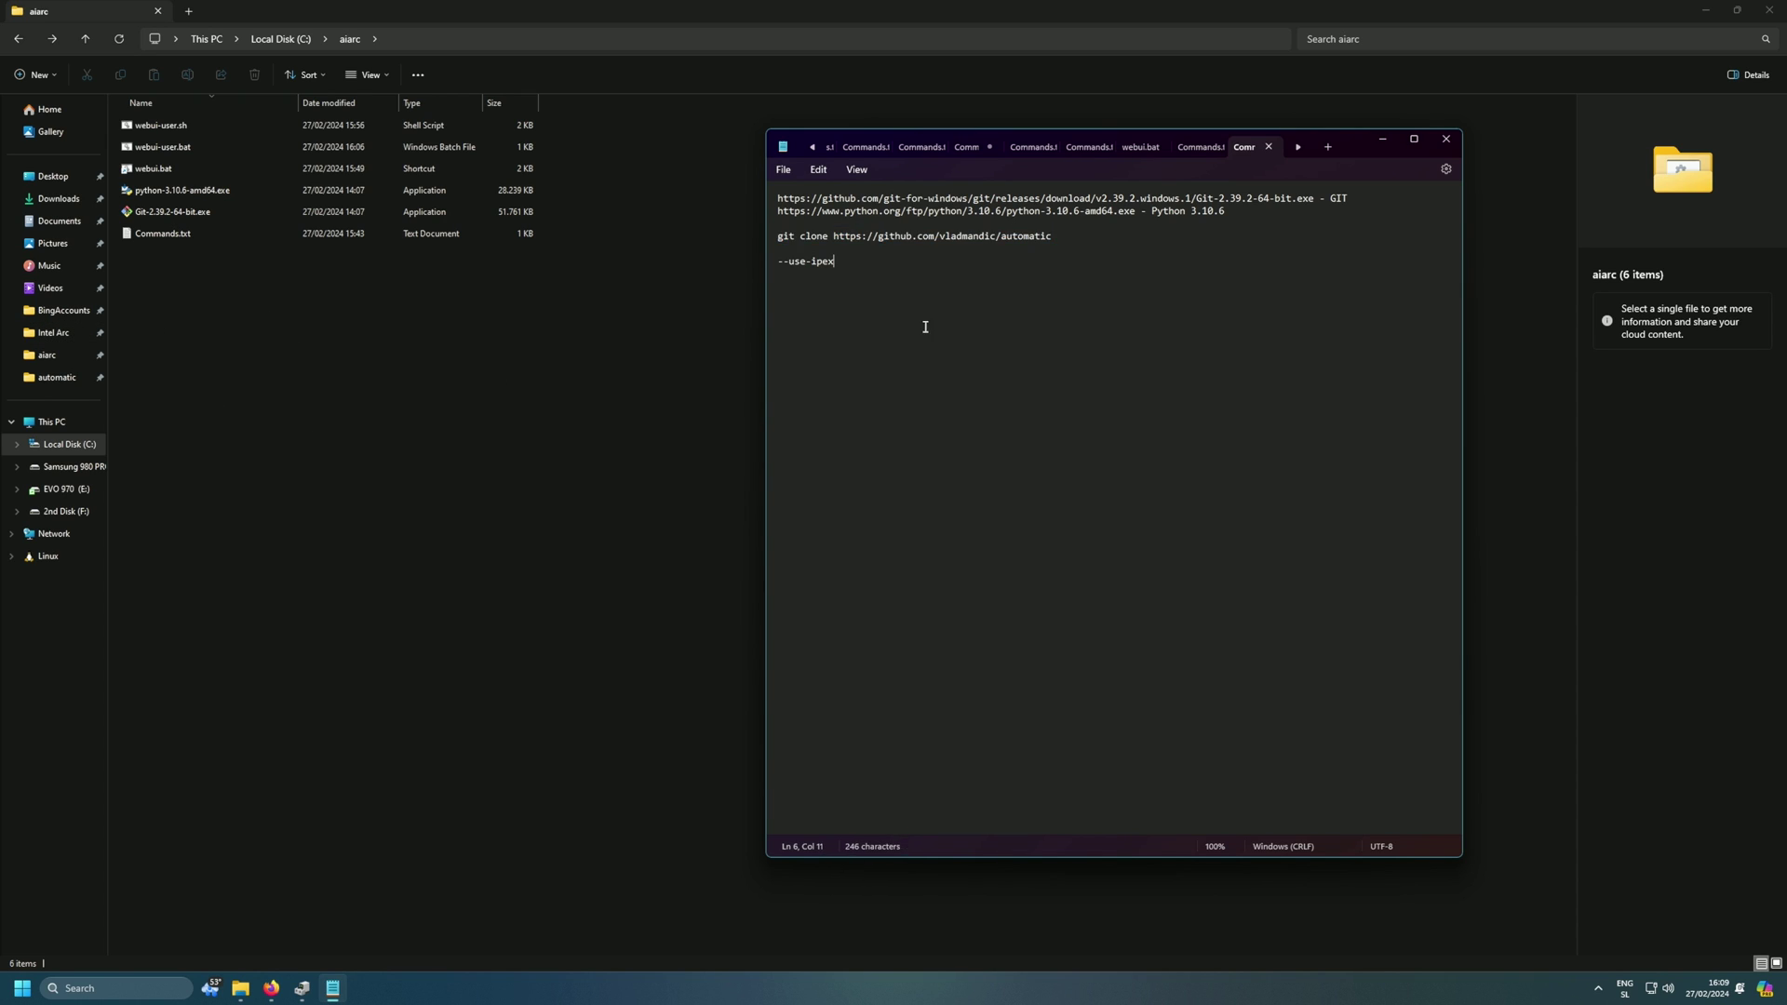
{"action": "left_click_drag", "start_coordinate": [1055, 234], "coordinate": [776, 240]}
{"action": "key", "text": "ctrl+c"}
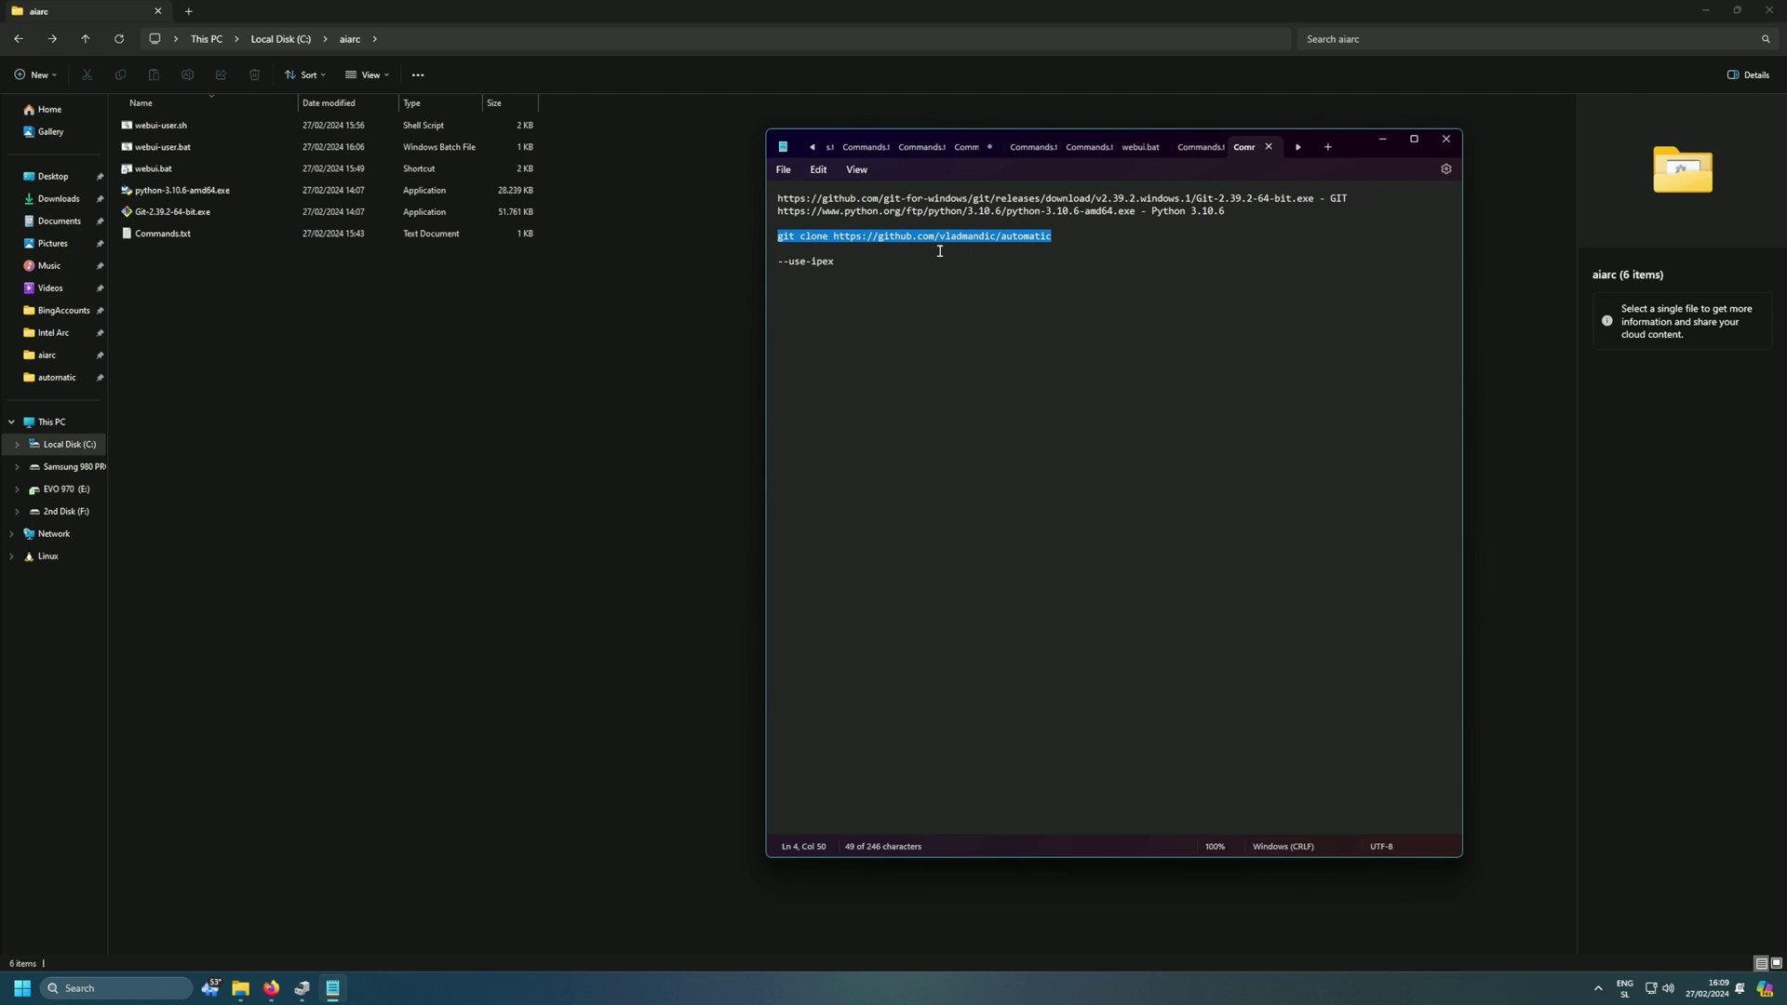
Open Git Bash in the aiarc folder, clone the vladmandic/automatic repository with the copied command, and close the terminal.
{"action": "right_click", "coordinate": [169, 296]}
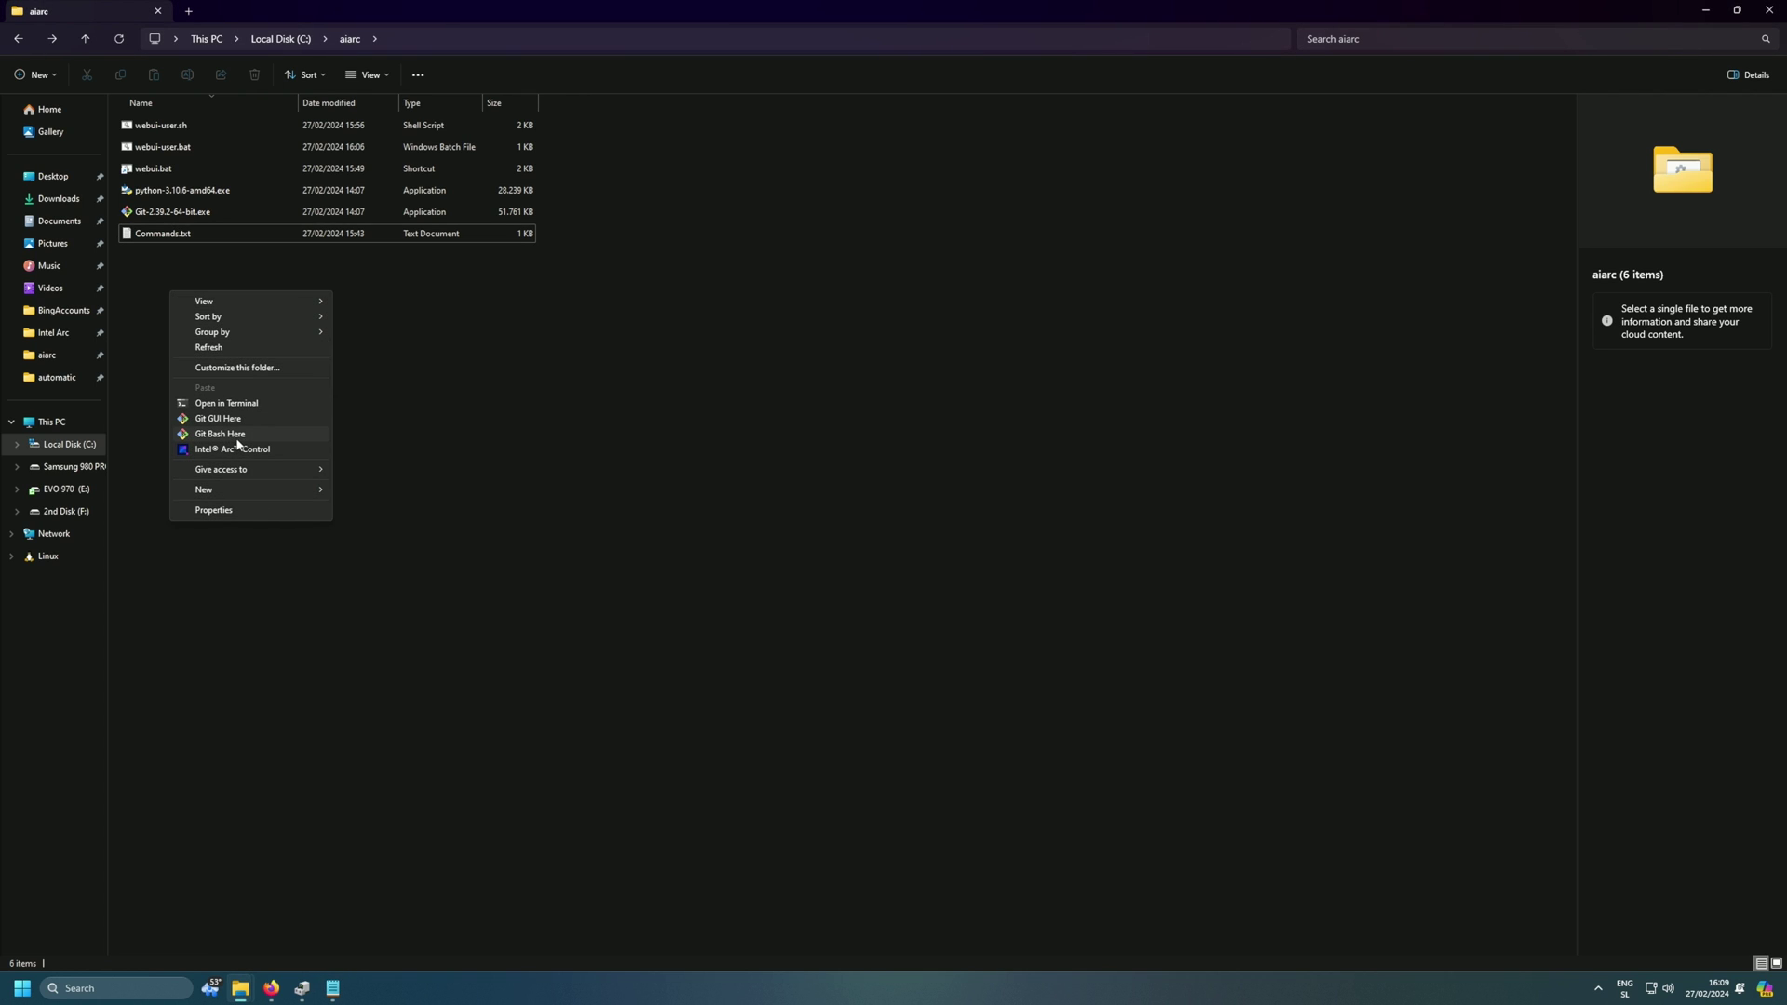
{"action": "left_click", "coordinate": [244, 440]}
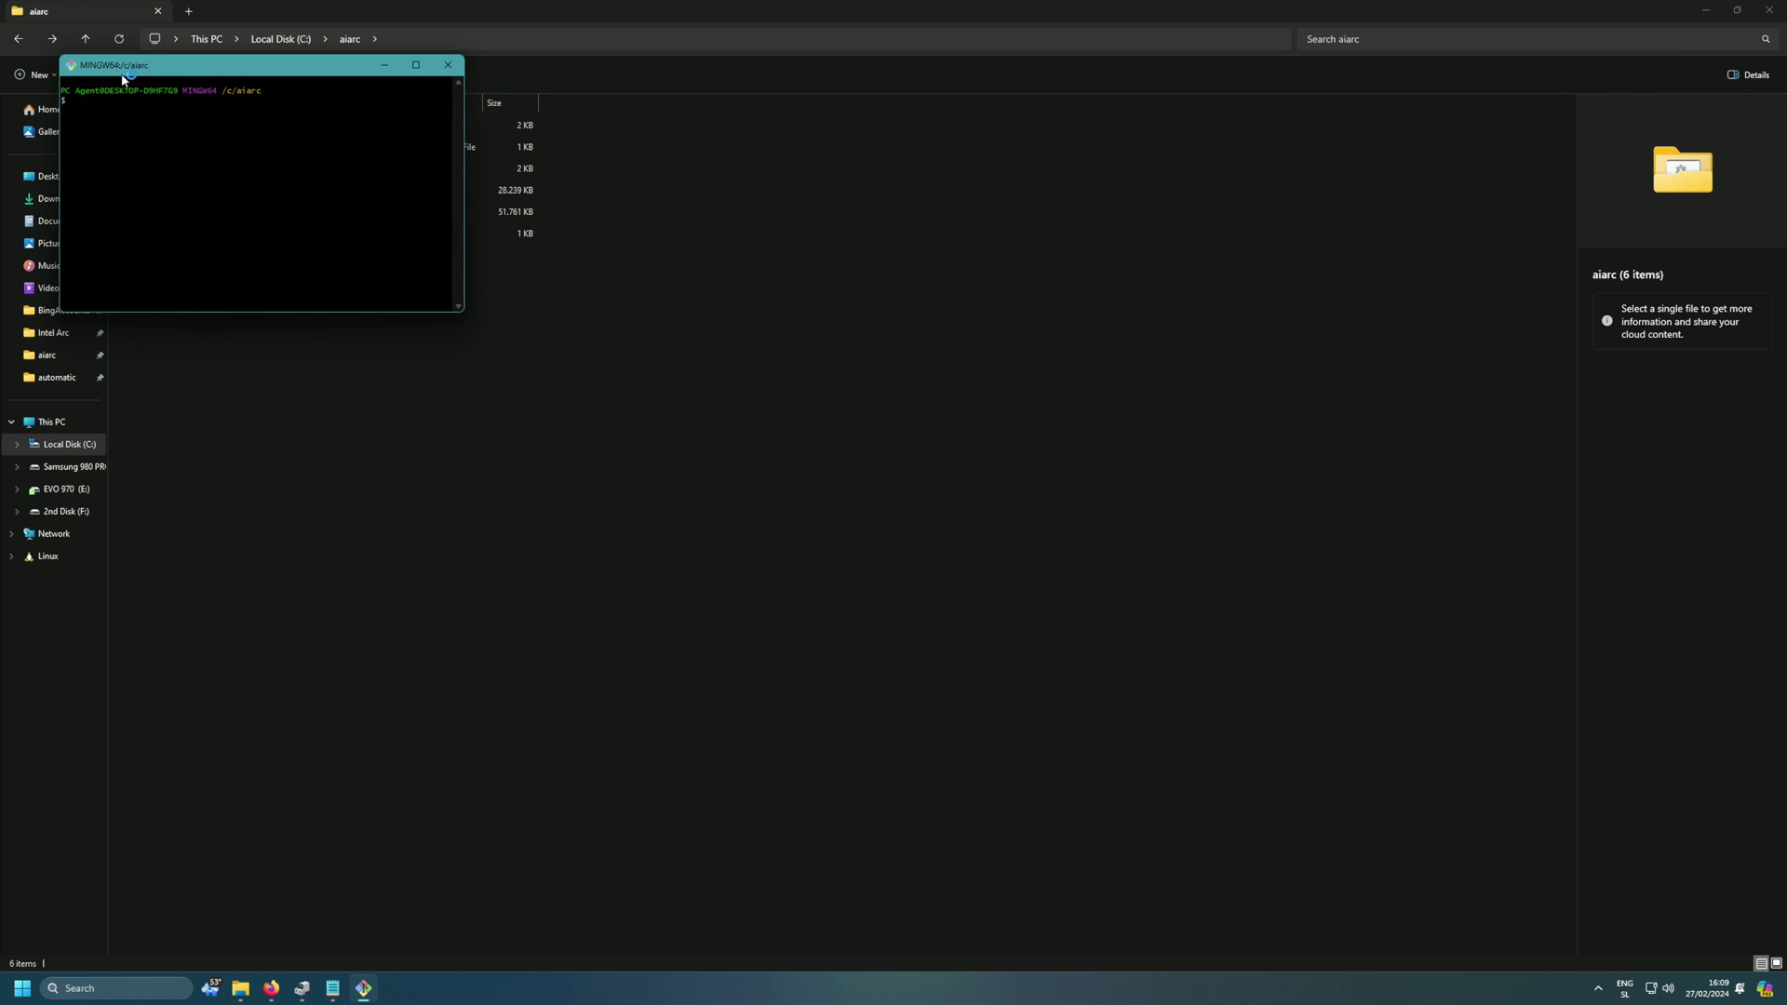
{"action": "left_click_drag", "start_coordinate": [186, 64], "coordinate": [332, 199]}
{"action": "right_click", "coordinate": [265, 254]}
{"action": "left_click", "coordinate": [300, 299]}
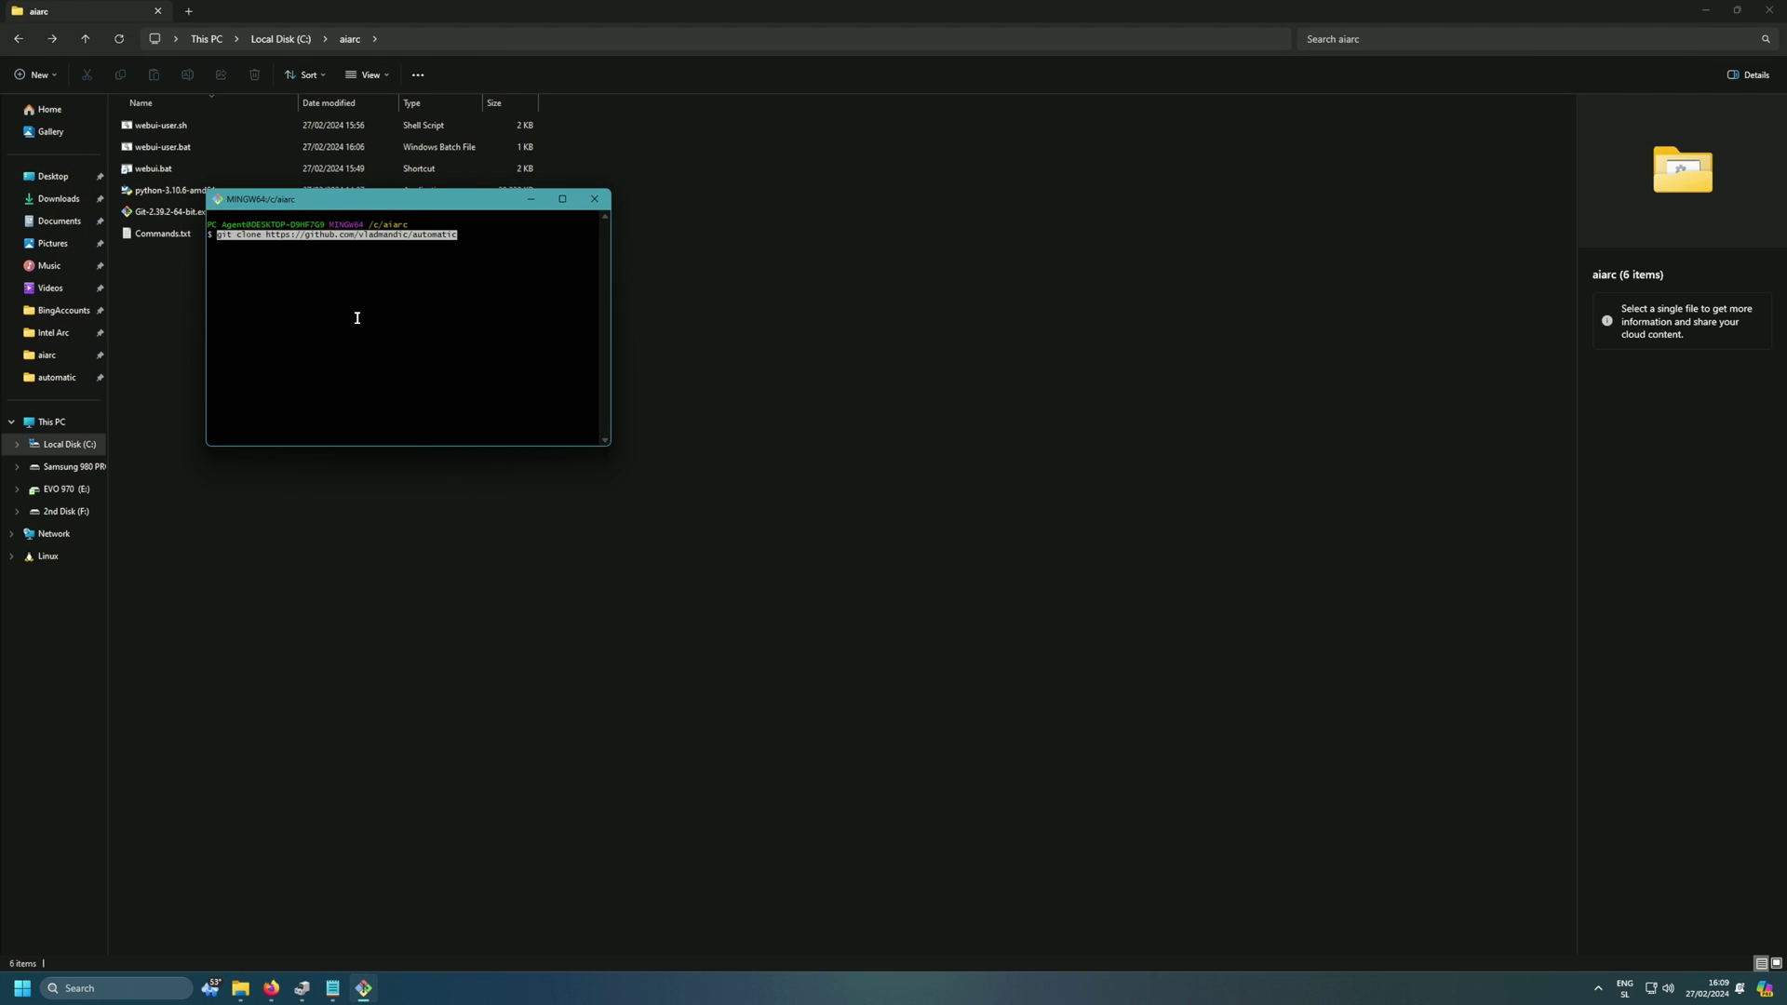
{"action": "key", "text": "Return"}
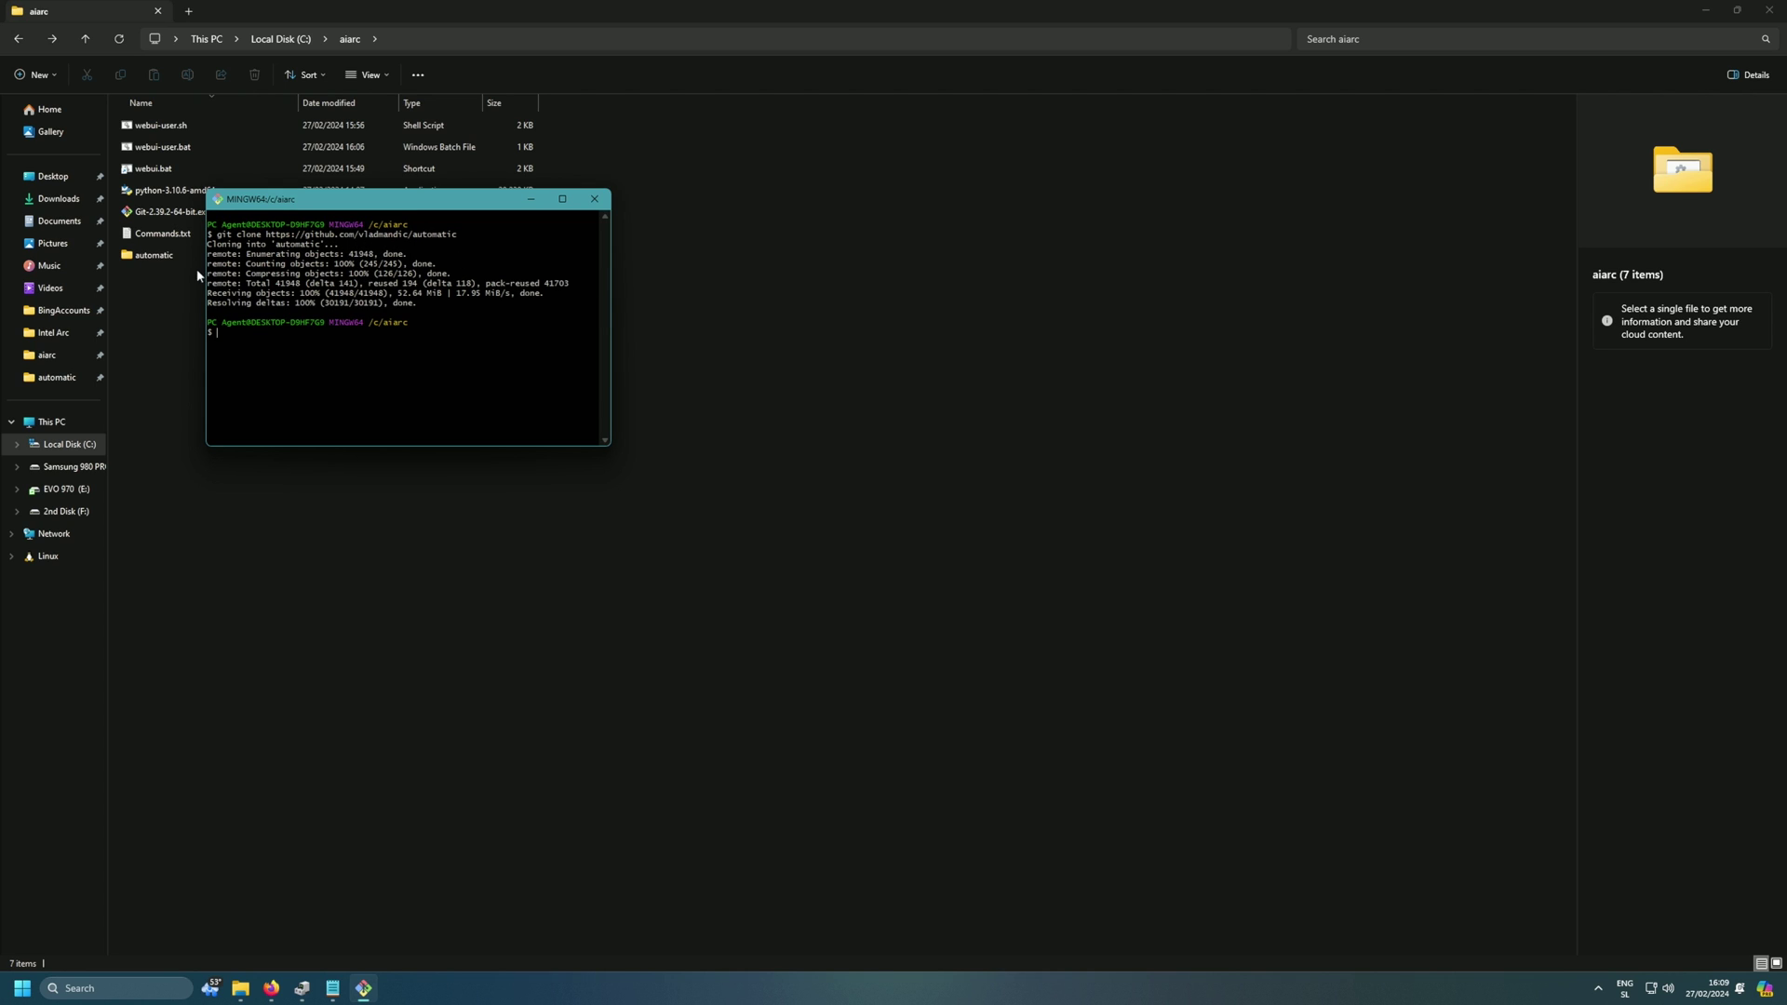
{"action": "left_click", "coordinate": [595, 198]}
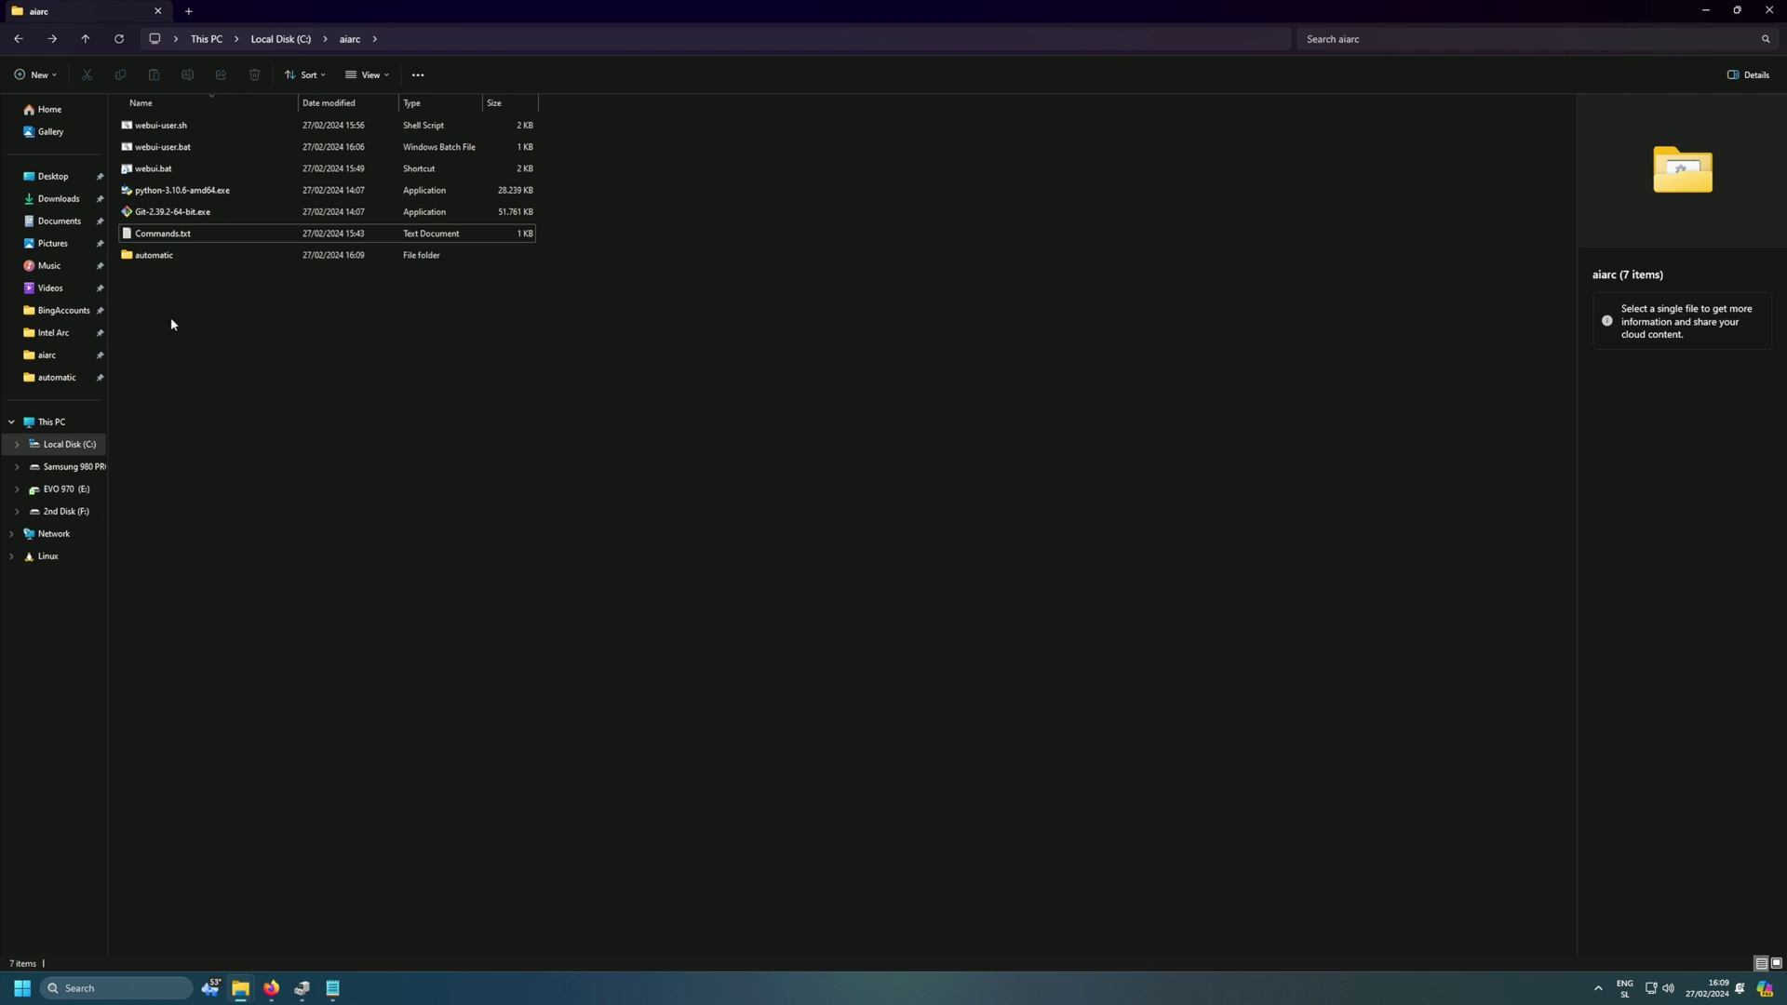
Look over the contents of the cloned automatic folder and return to the aiarc folder.
{"action": "left_click", "coordinate": [155, 259]}
{"action": "double_click", "coordinate": [156, 261]}
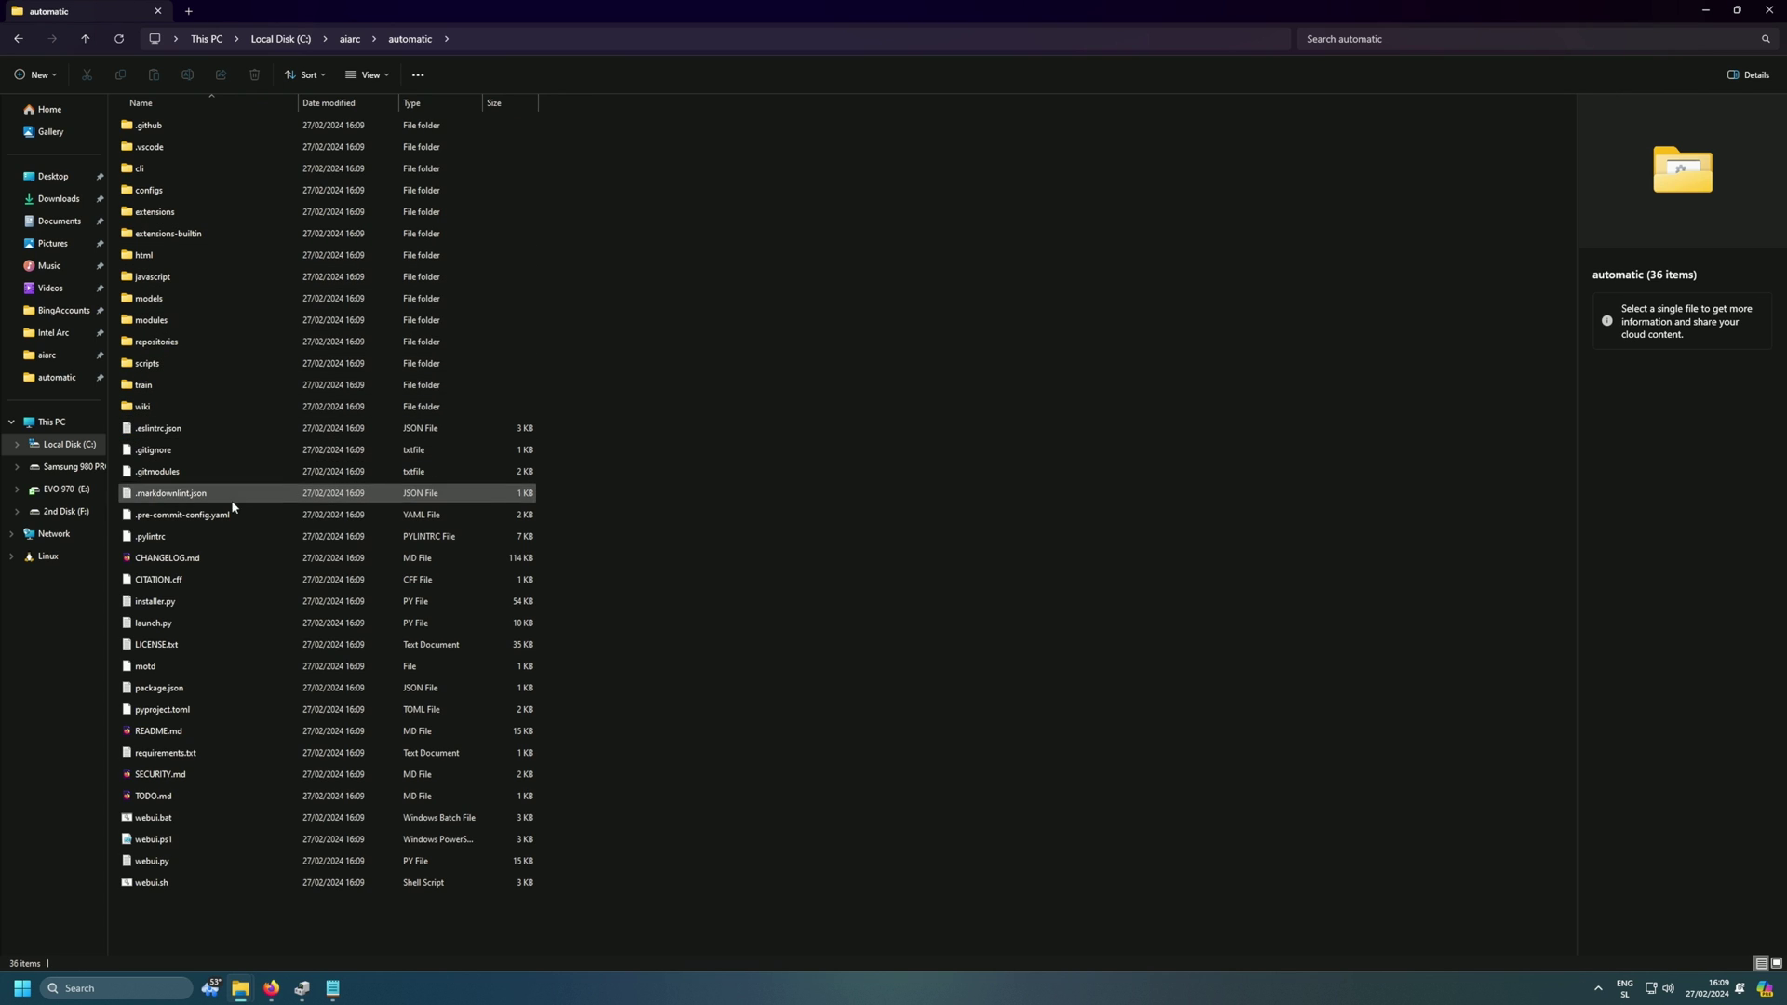
{"action": "left_click_drag", "start_coordinate": [186, 921], "coordinate": [177, 119]}
{"action": "left_click", "coordinate": [681, 275]}
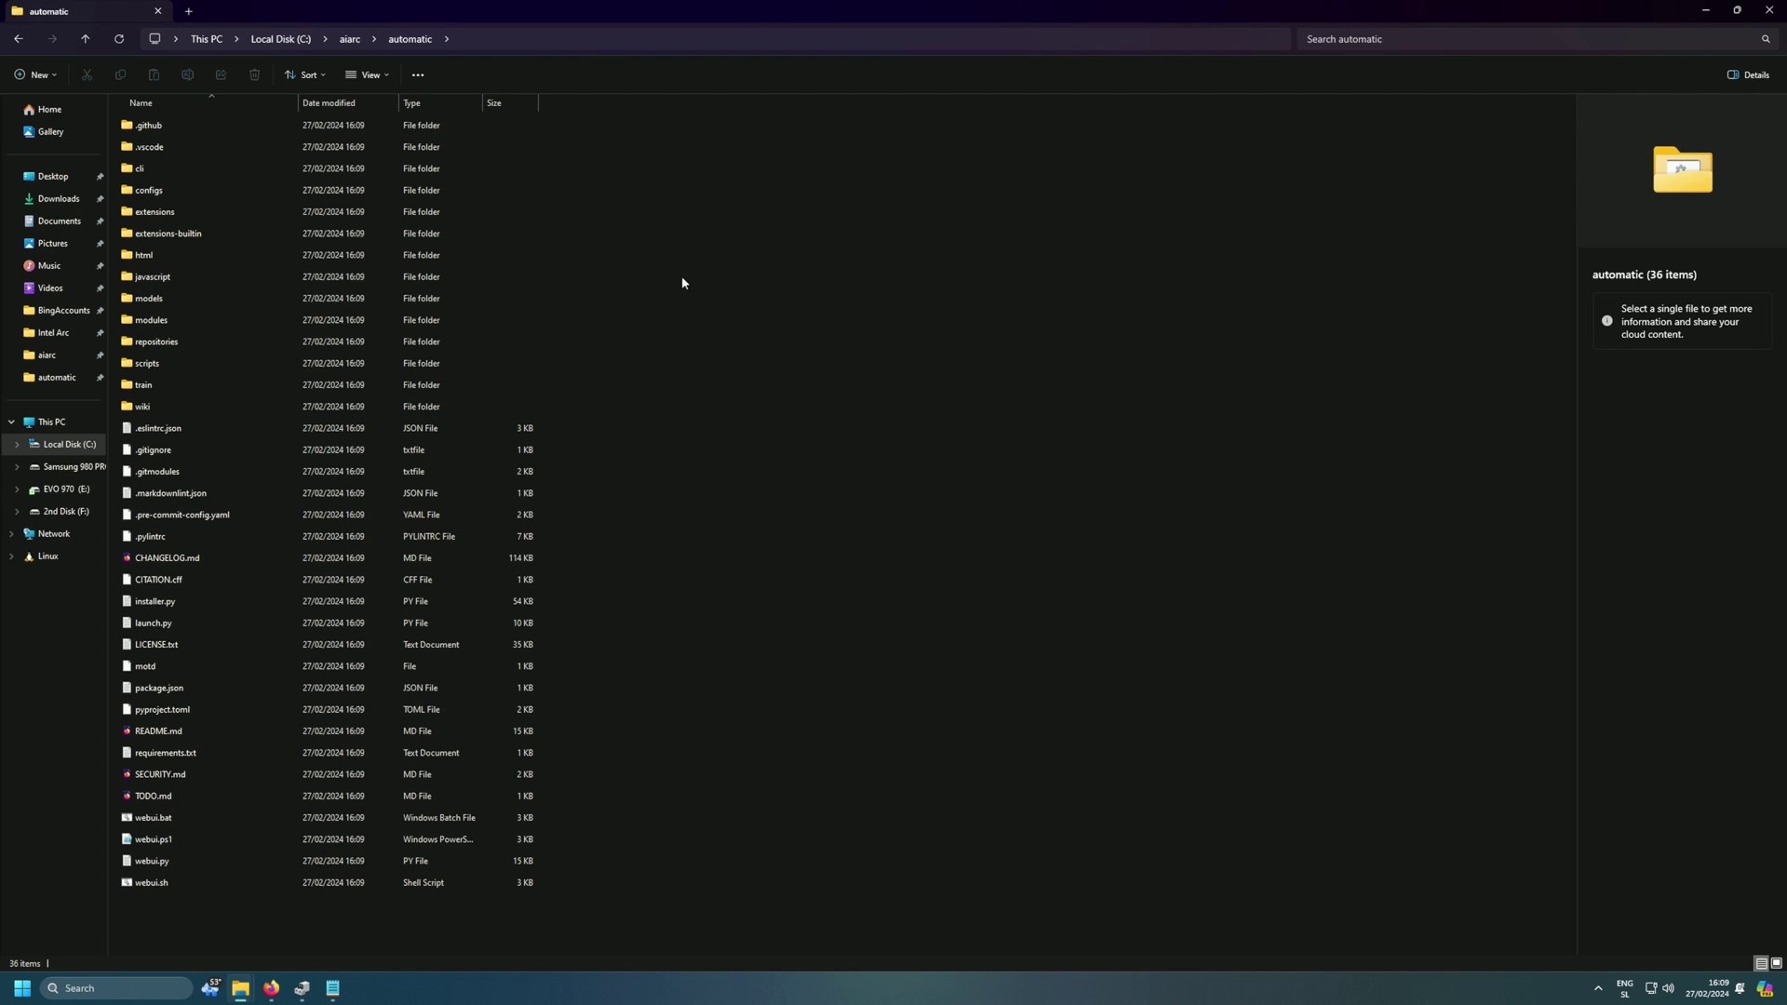
{"action": "key", "text": "alt+Left"}
{"action": "key", "text": "alt+Right"}
{"action": "key", "text": "alt+Left"}
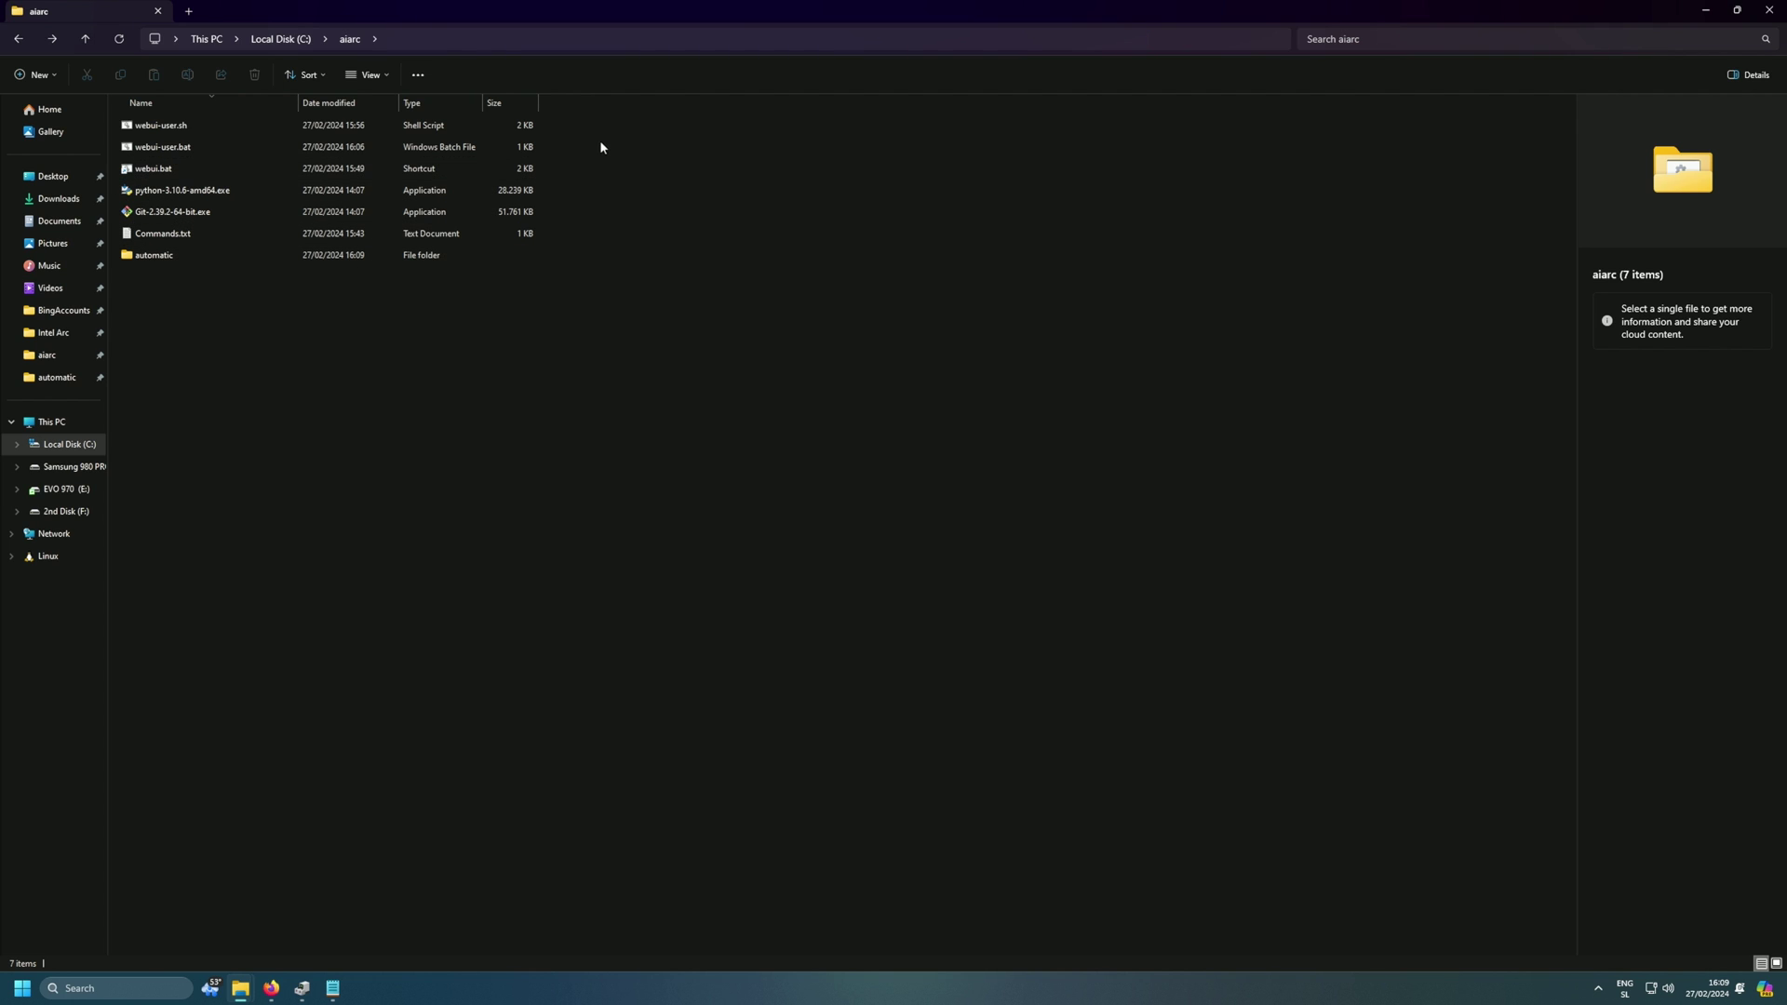
Copy webui-user.sh and webui-user.bat from the aiarc folder into its automatic subfolder.
{"action": "left_click_drag", "start_coordinate": [570, 157], "coordinate": [359, 125]}
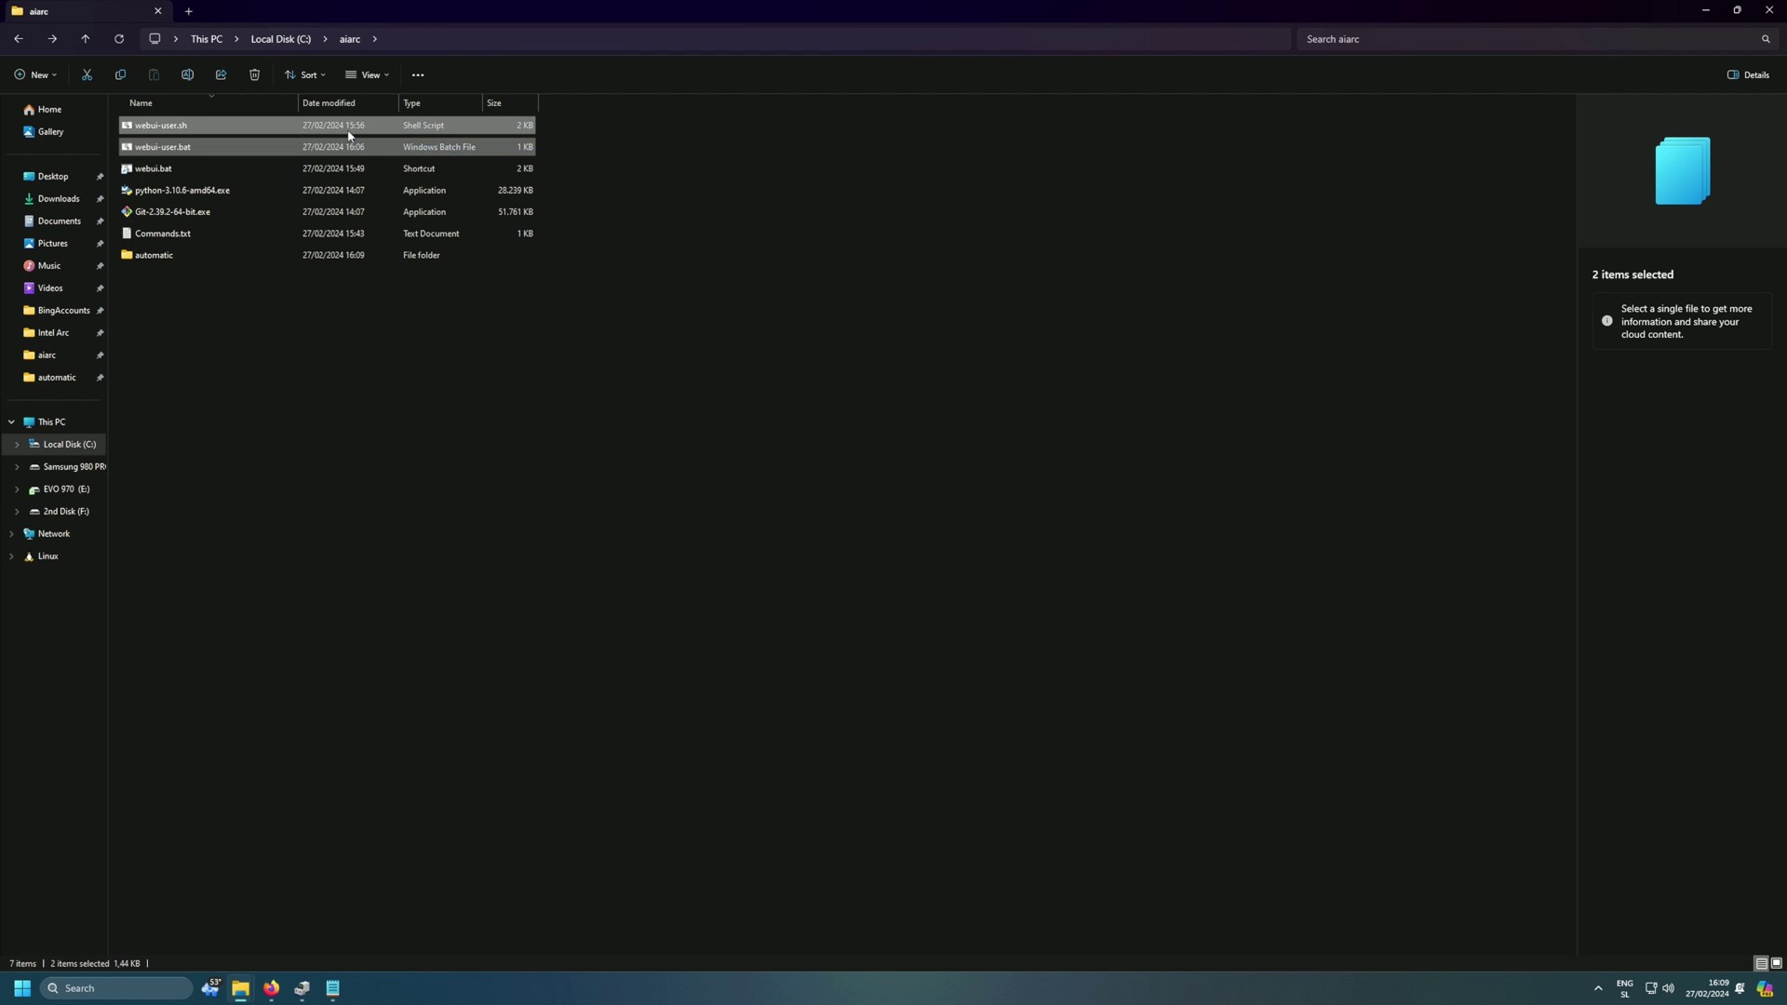
{"action": "key", "text": "ctrl+c"}
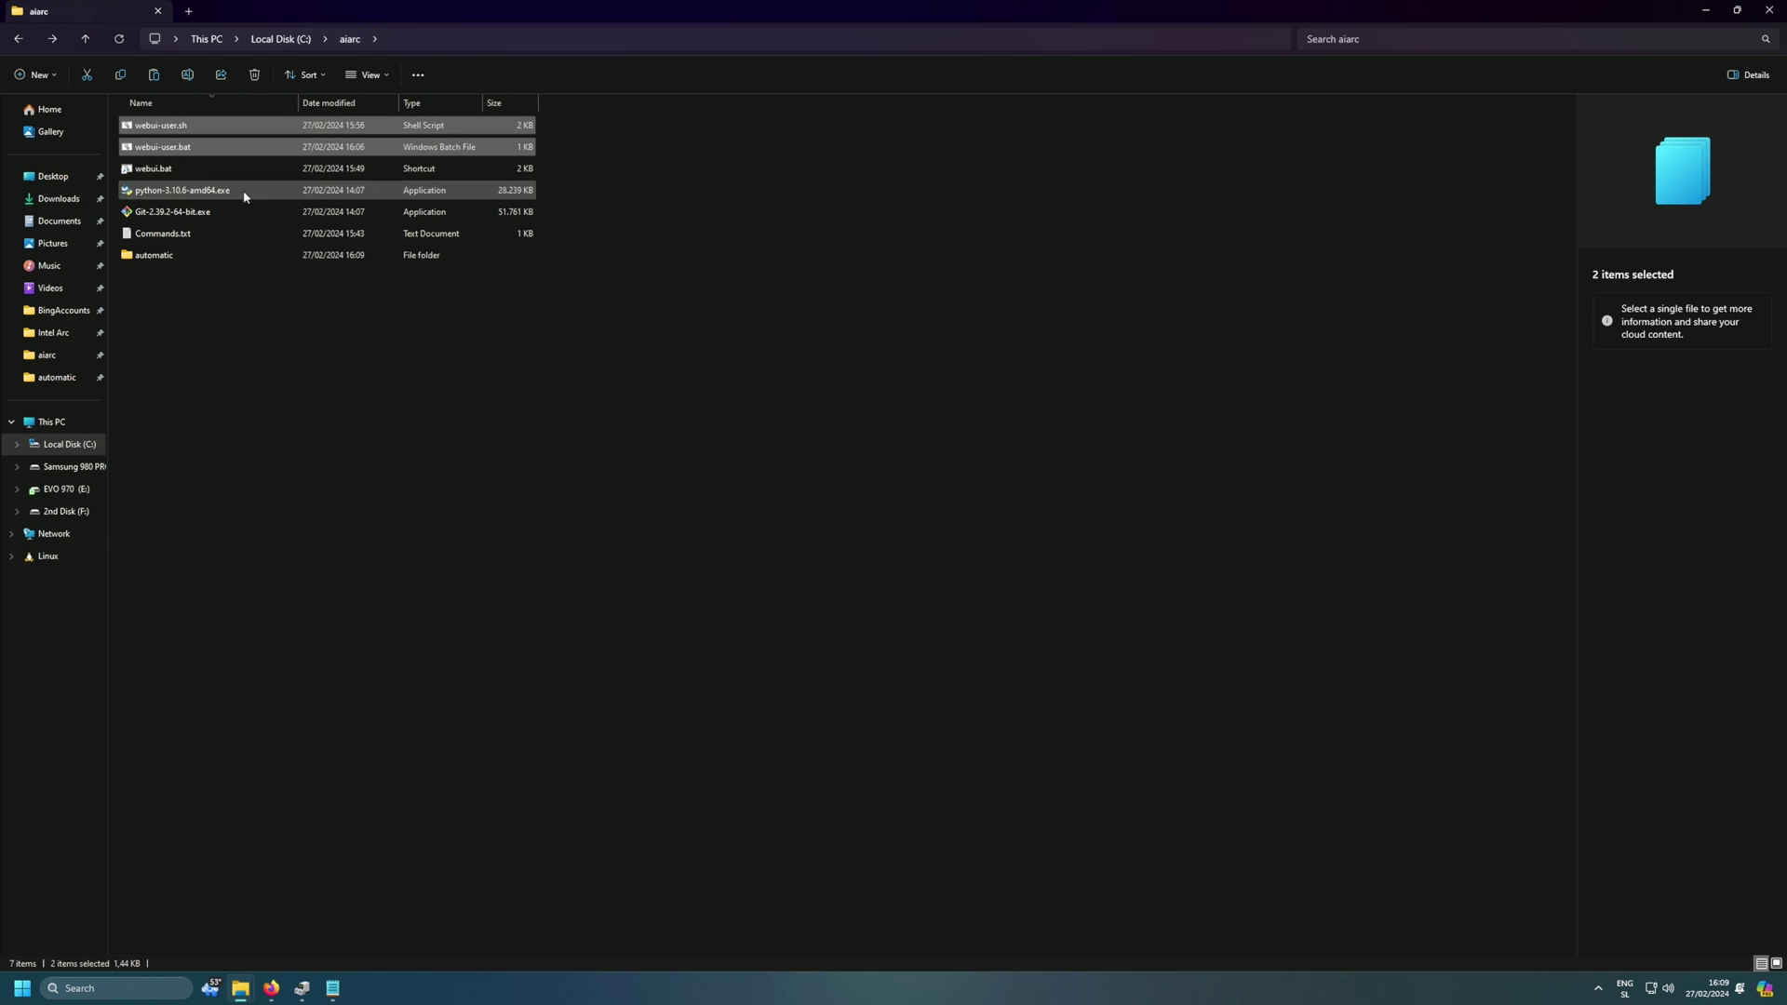
{"action": "double_click", "coordinate": [233, 253]}
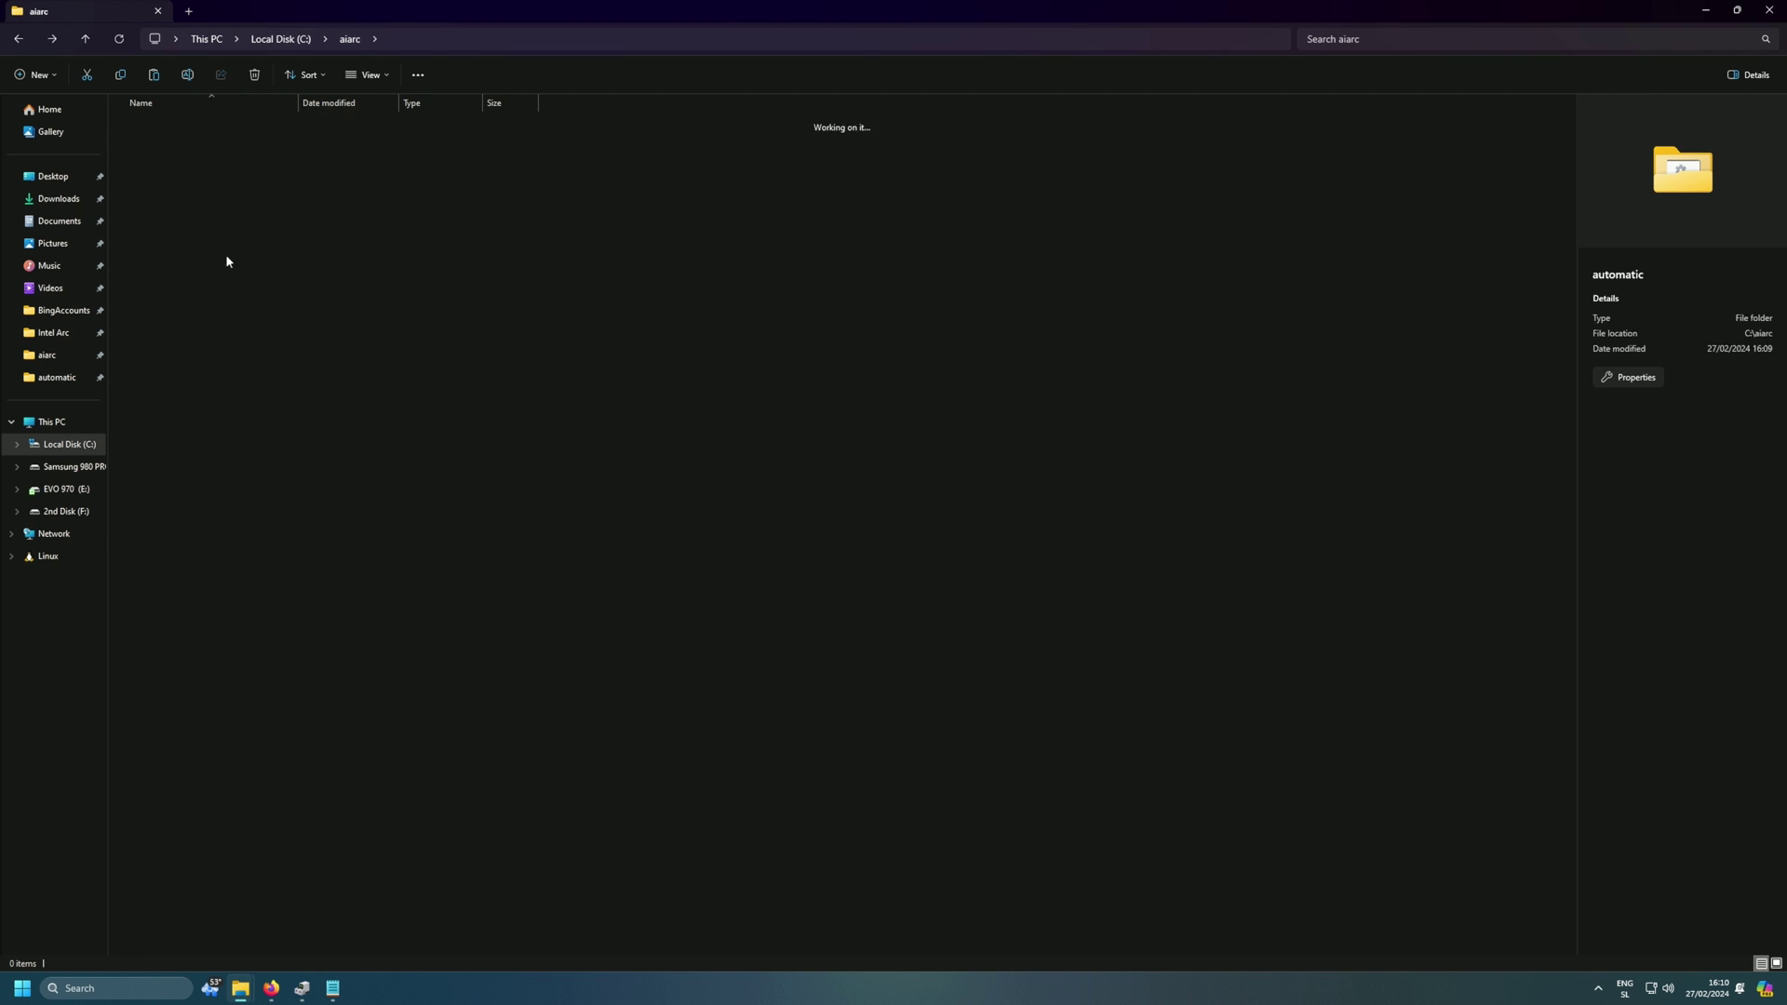
{"action": "key", "text": "ctrl+v"}
{"action": "left_click", "coordinate": [750, 443]}
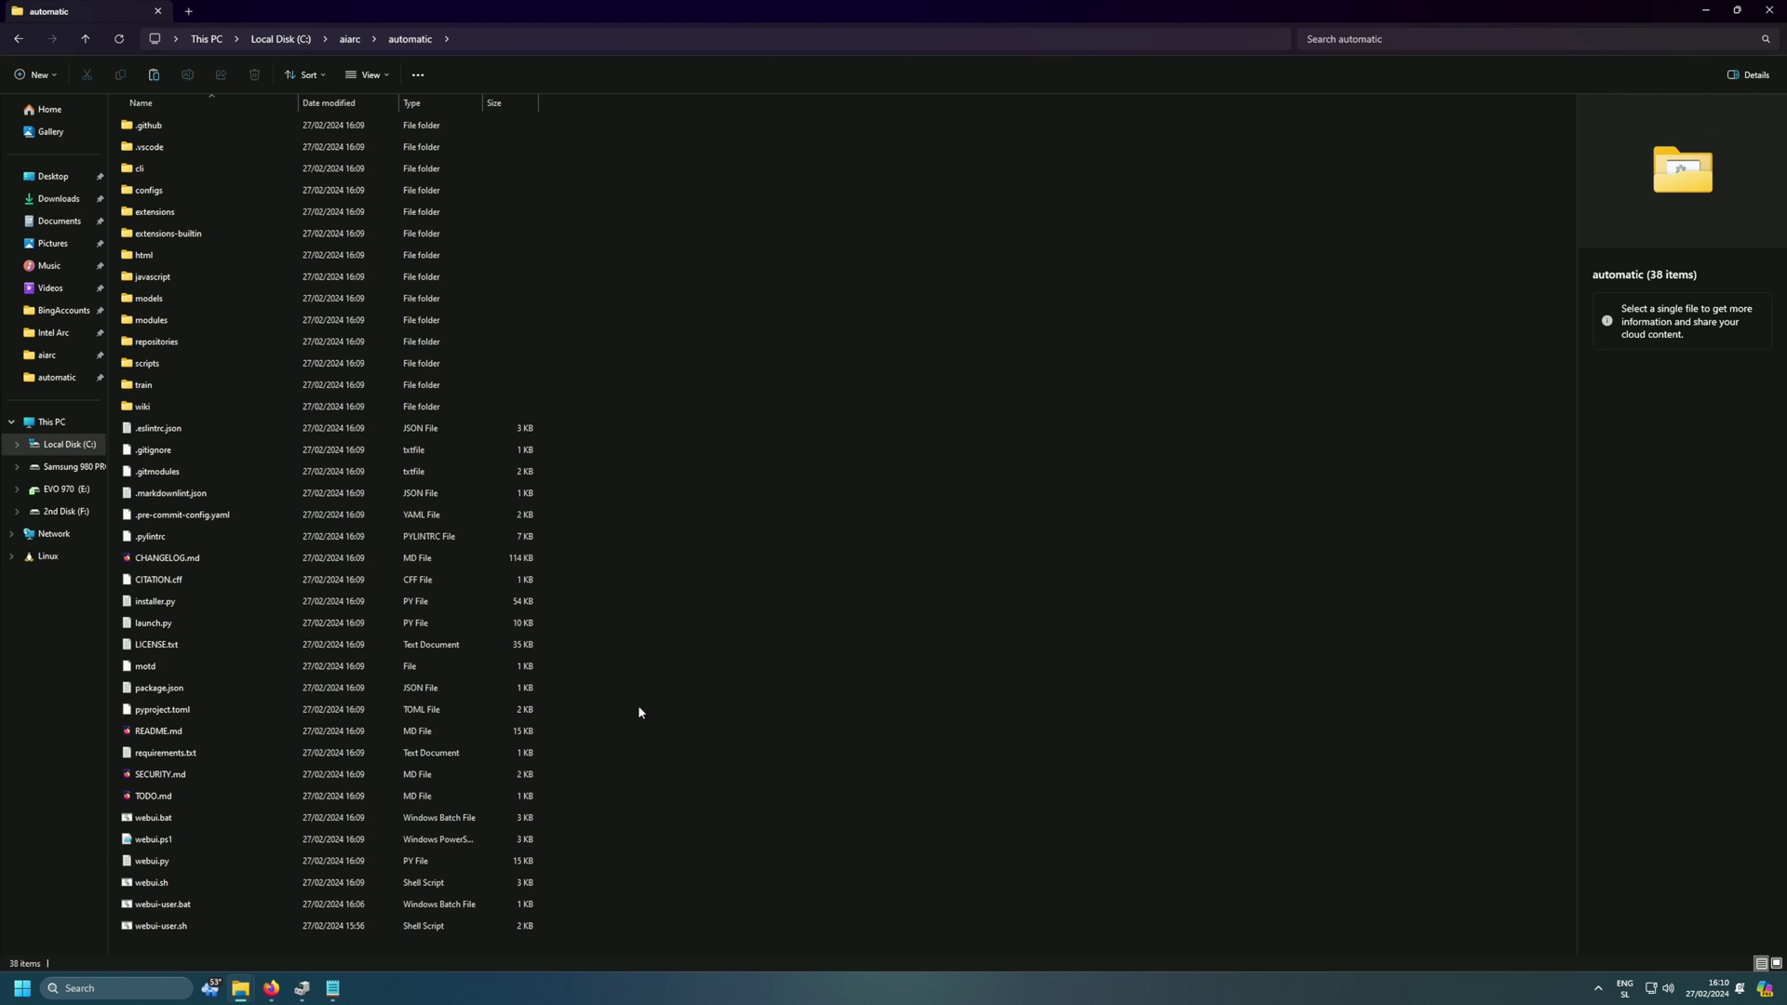
Run webui-user.bat from the automatic folder to start the SD.Next installation.
{"action": "left_click", "coordinate": [194, 904]}
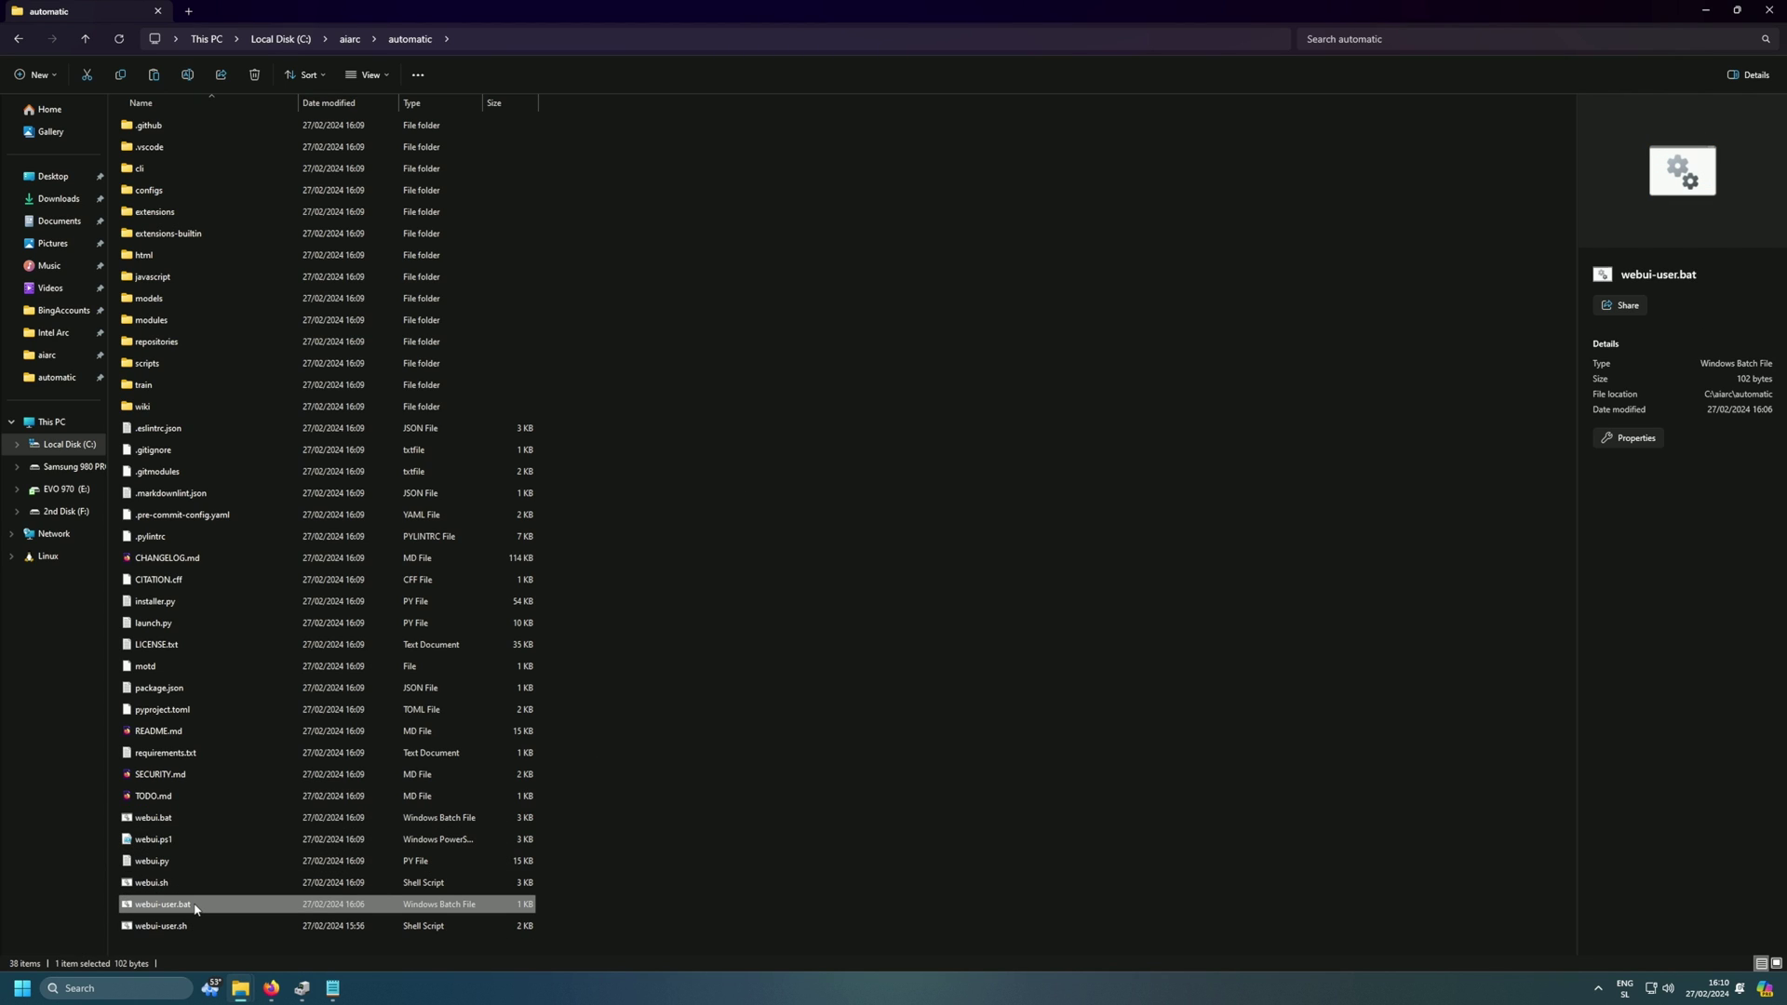
{"action": "right_click", "coordinate": [195, 905]}
{"action": "left_click", "coordinate": [296, 565]}
{"action": "double_click", "coordinate": [195, 914]}
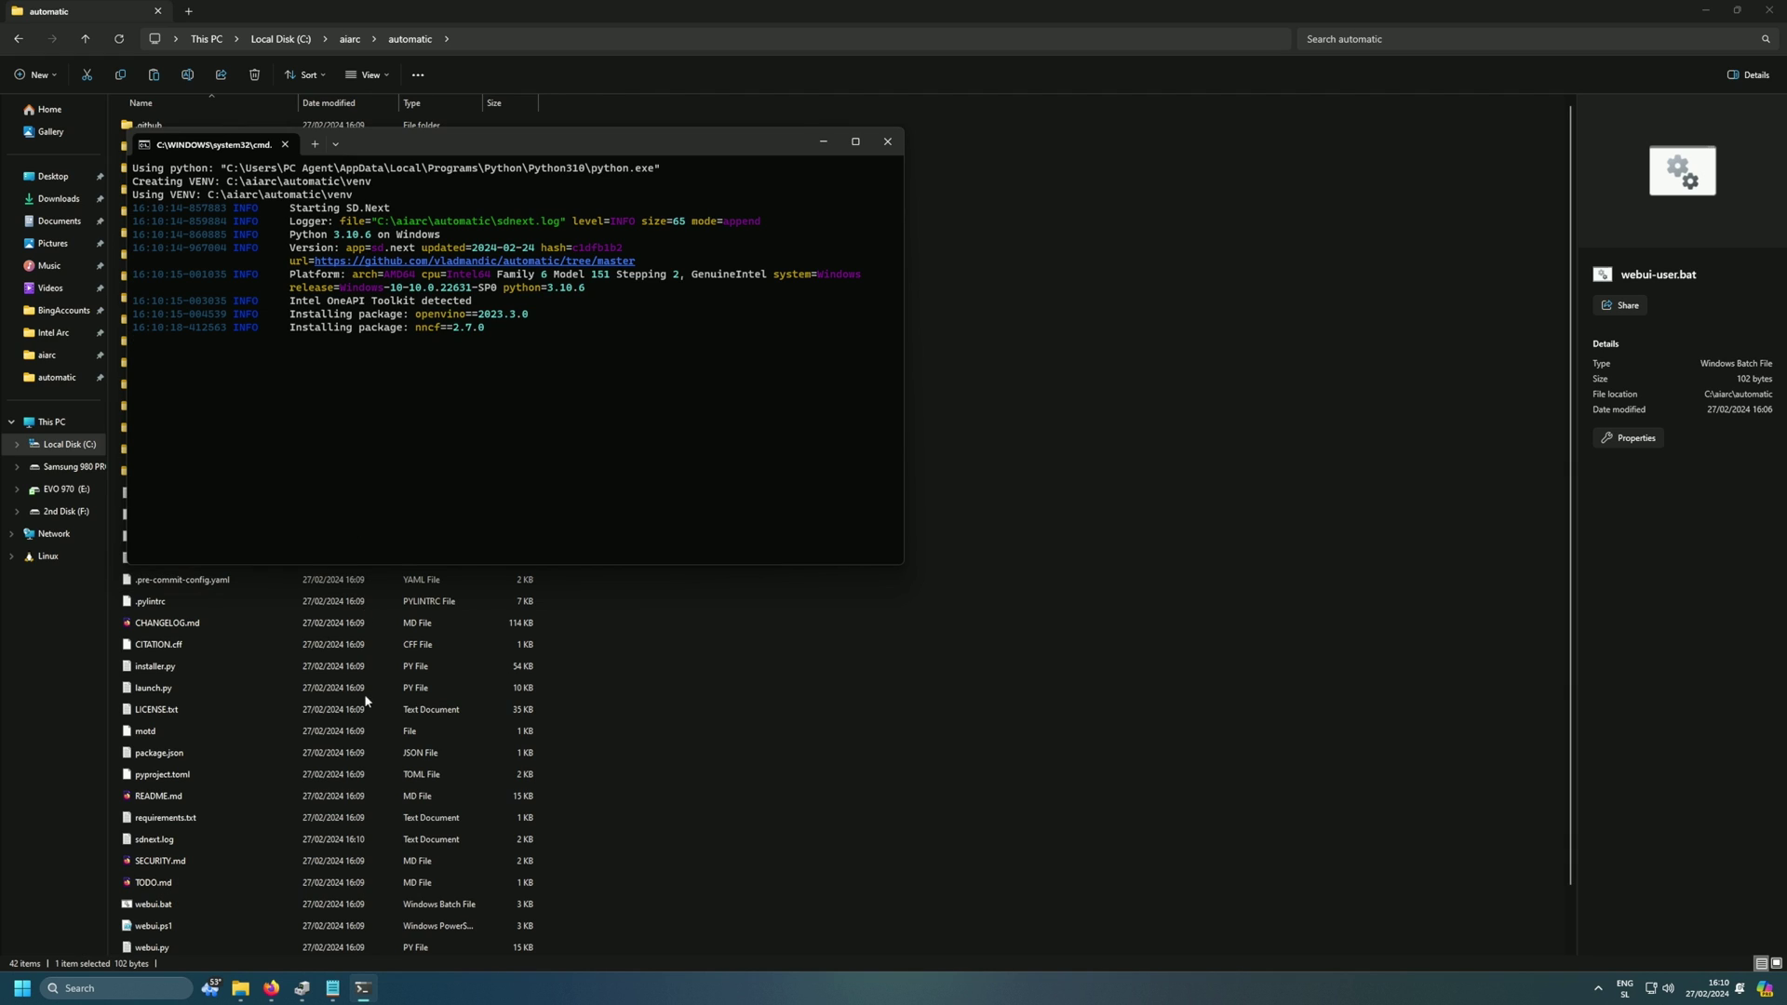
Check the Intel UHD Graphics 770 and Intel Arc A770 display adapters in Device Manager, including the options available for the UHD adapter.
{"action": "left_click", "coordinate": [302, 989]}
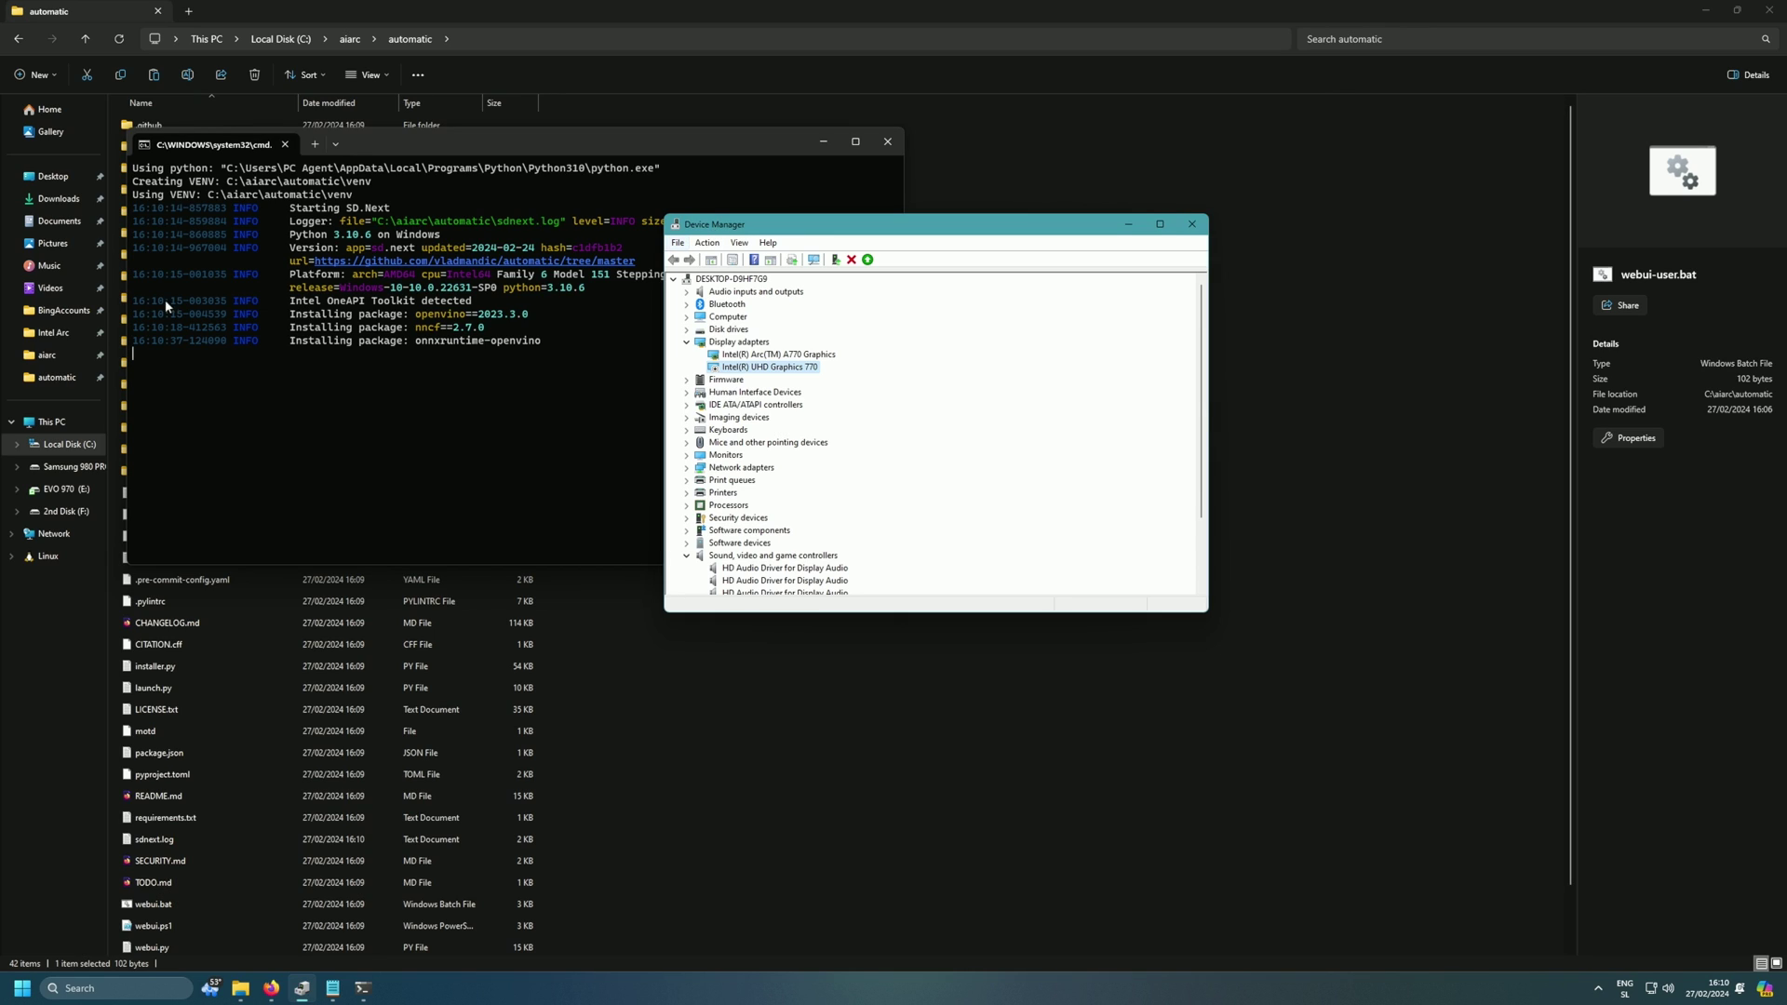
{"action": "right_click", "coordinate": [776, 368]}
{"action": "left_click", "coordinate": [754, 376]}
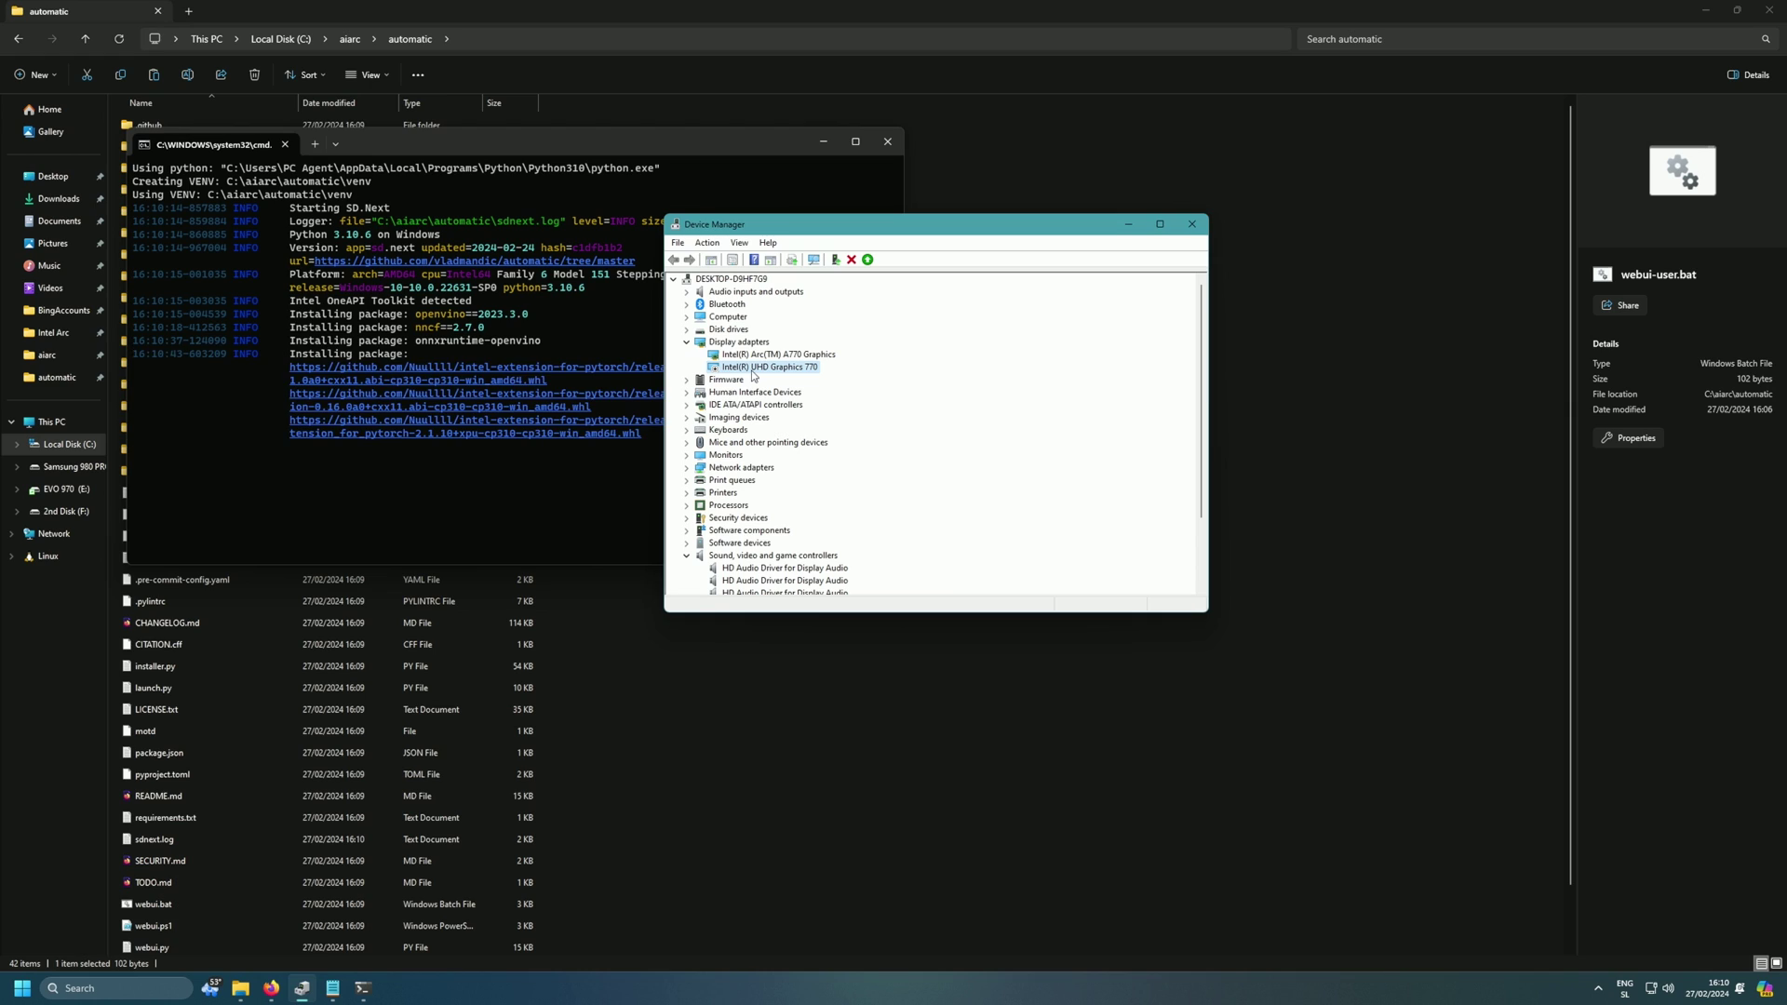
{"action": "right_click", "coordinate": [772, 374]}
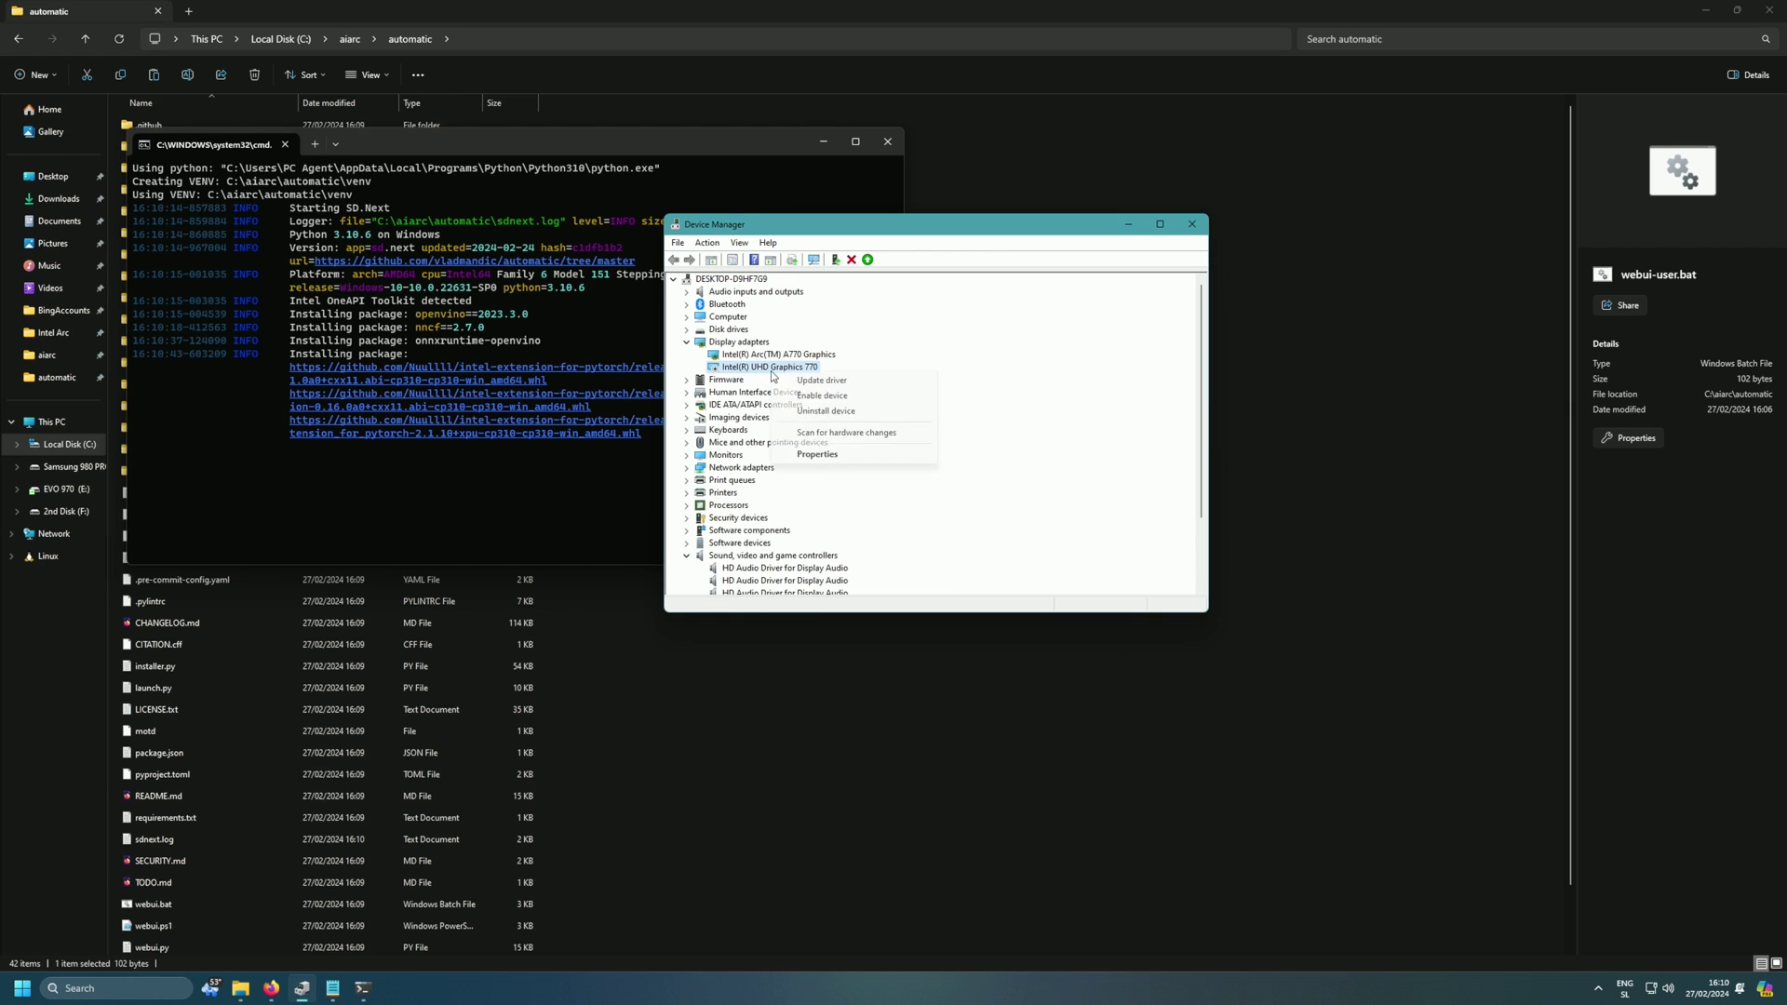
{"action": "left_click", "coordinate": [754, 372]}
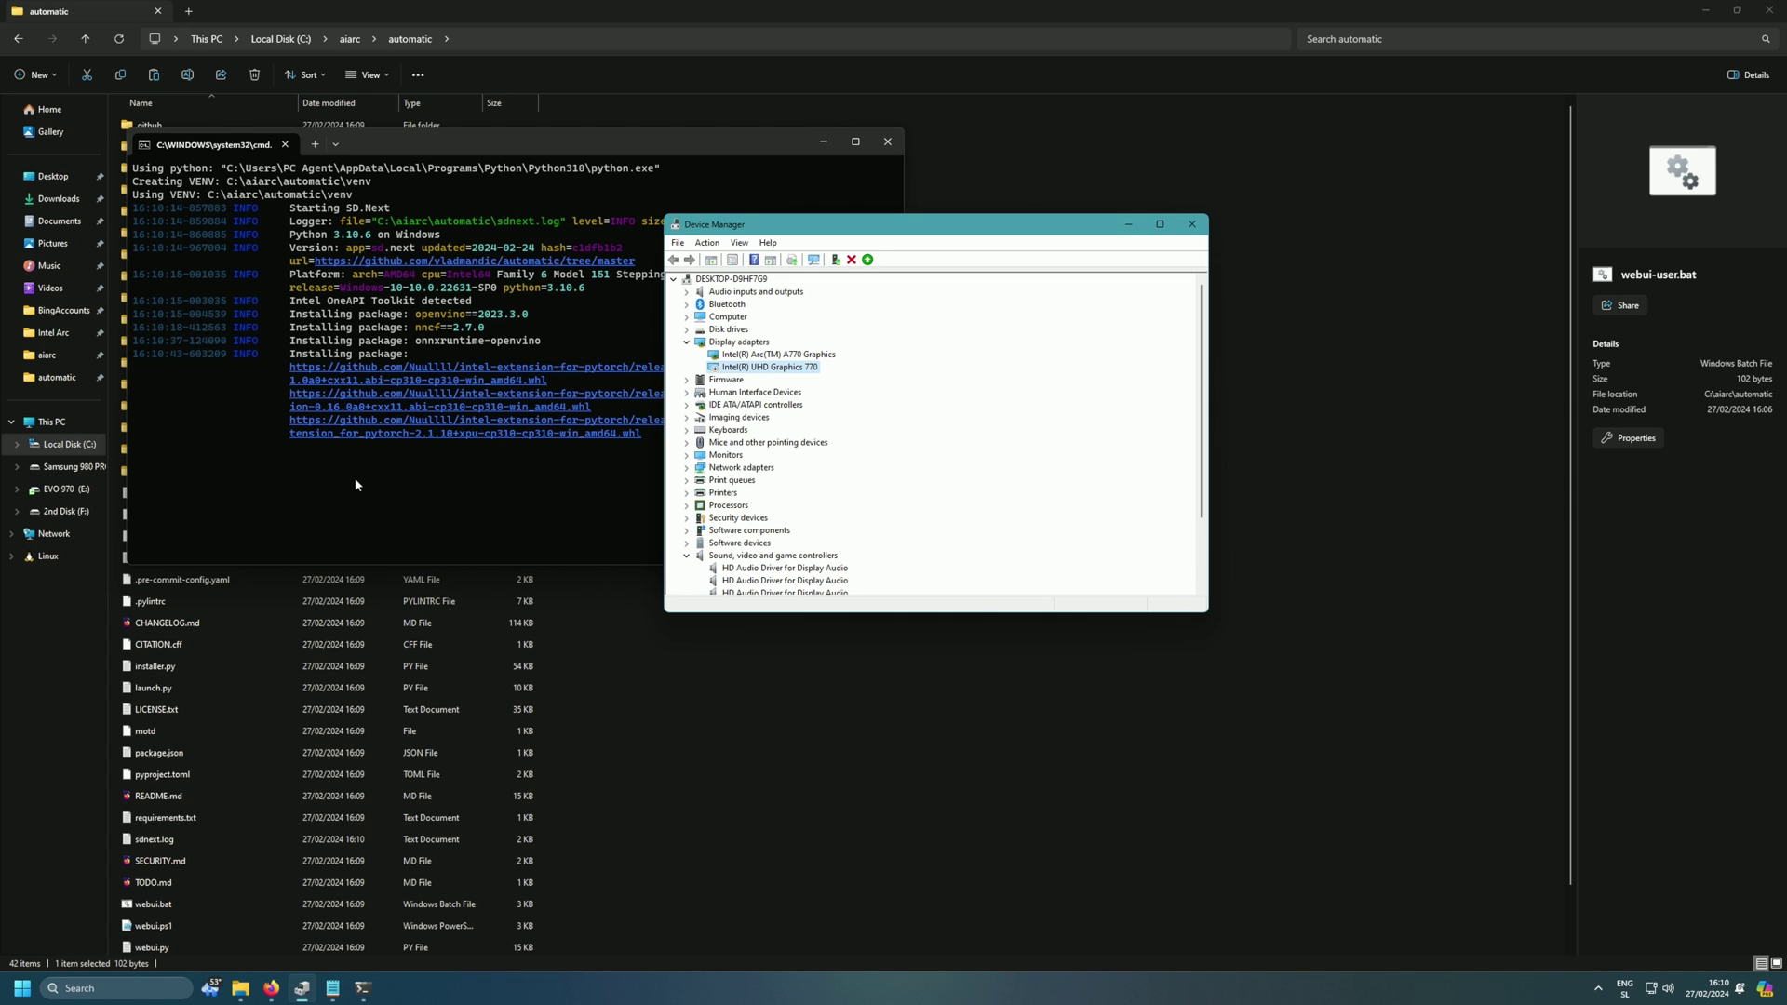
{"action": "right_click", "coordinate": [766, 369]}
{"action": "left_click", "coordinate": [985, 393]}
{"action": "left_click", "coordinate": [797, 356]}
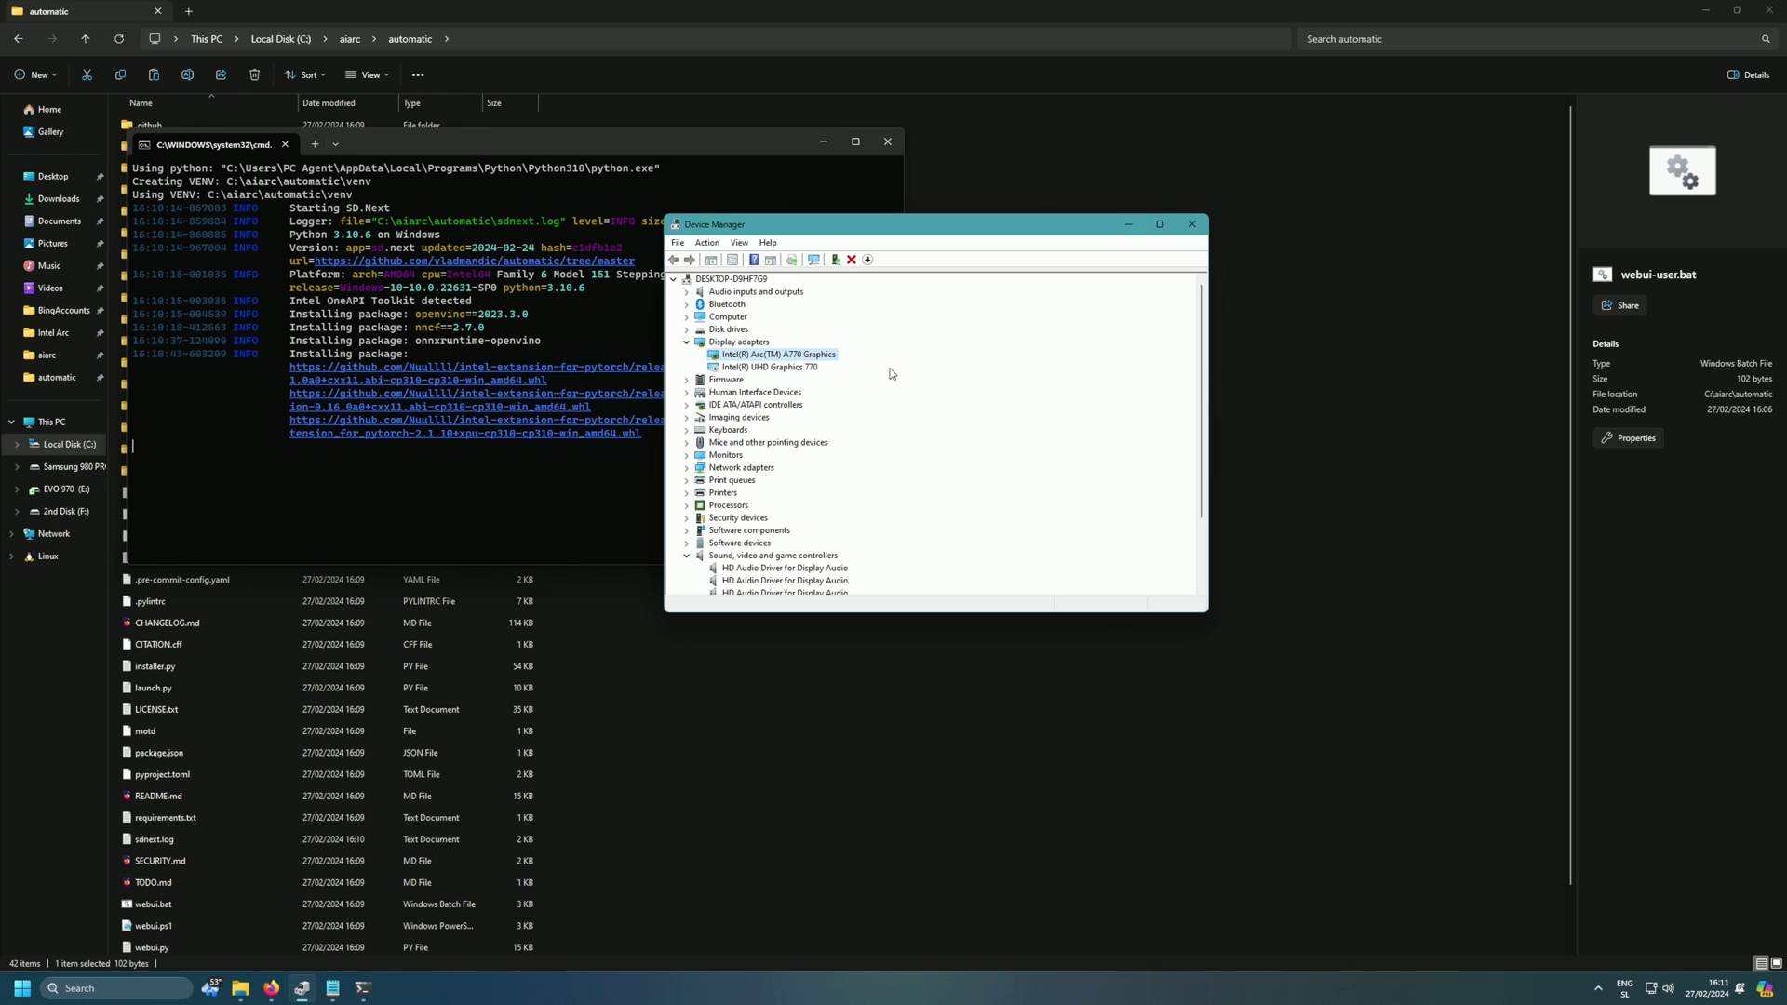
{"action": "left_click", "coordinate": [592, 500]}
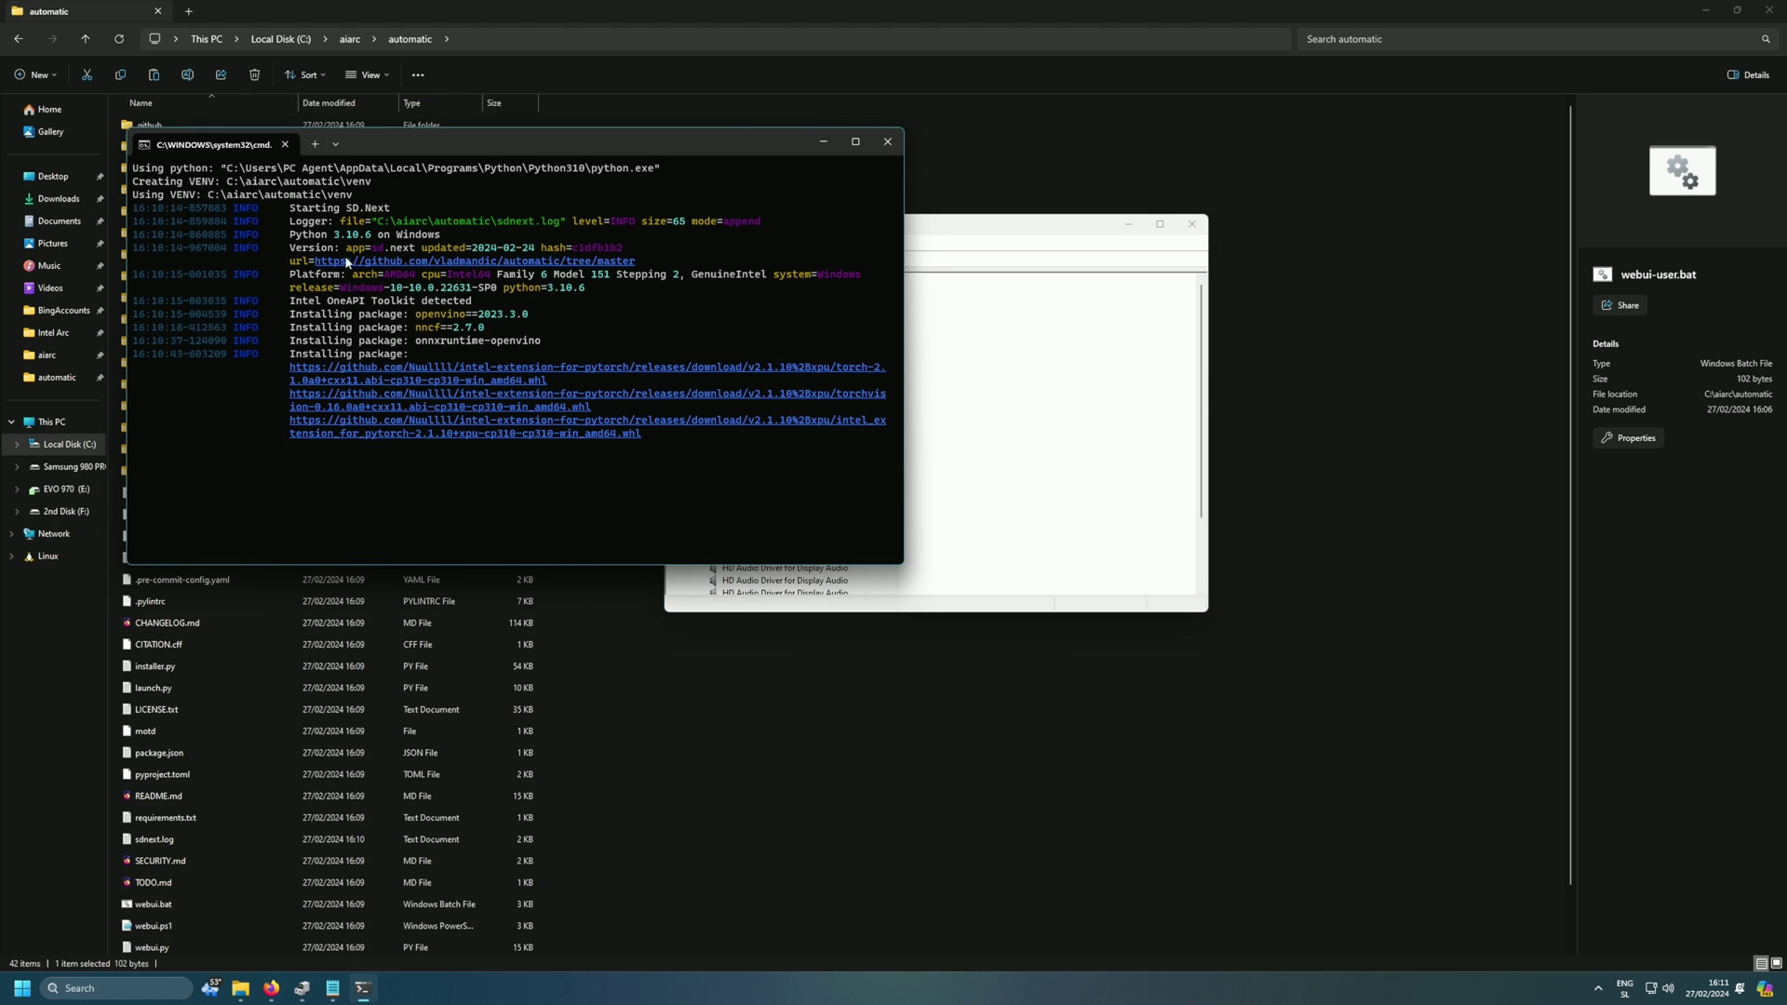
{"action": "left_click", "coordinate": [644, 798]}
{"action": "left_click", "coordinate": [363, 987]}
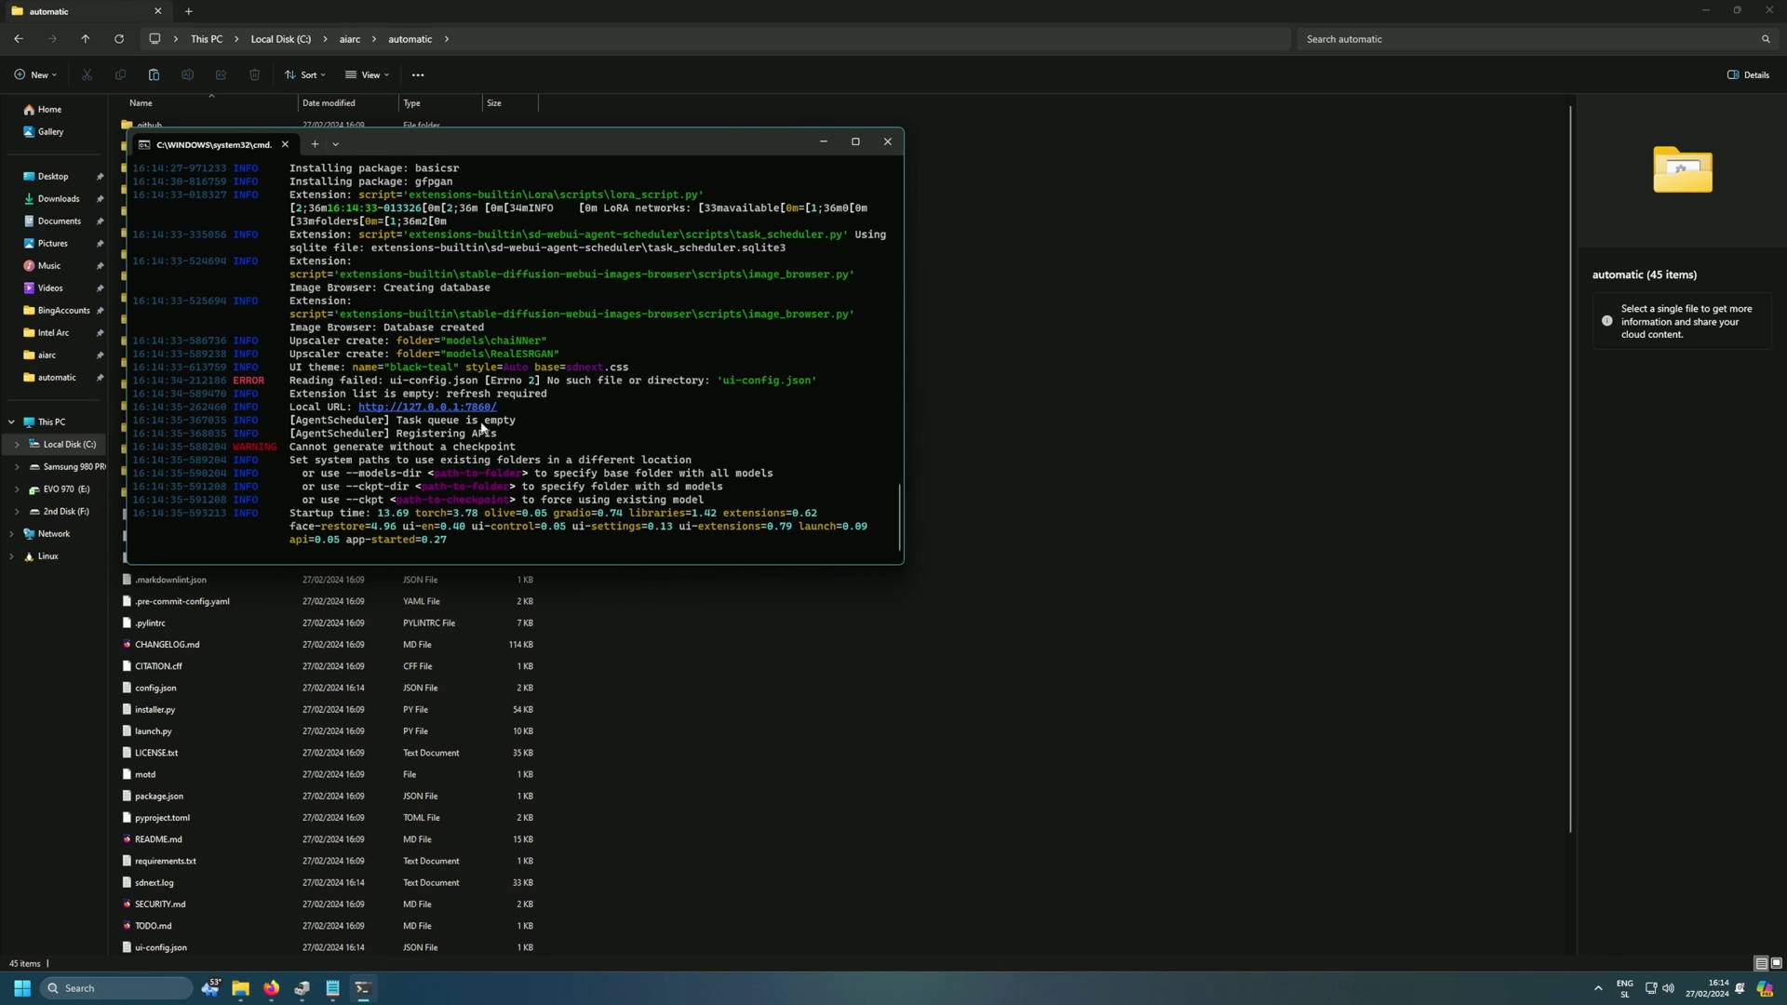
{"action": "left_click_drag", "start_coordinate": [498, 409], "coordinate": [366, 416]}
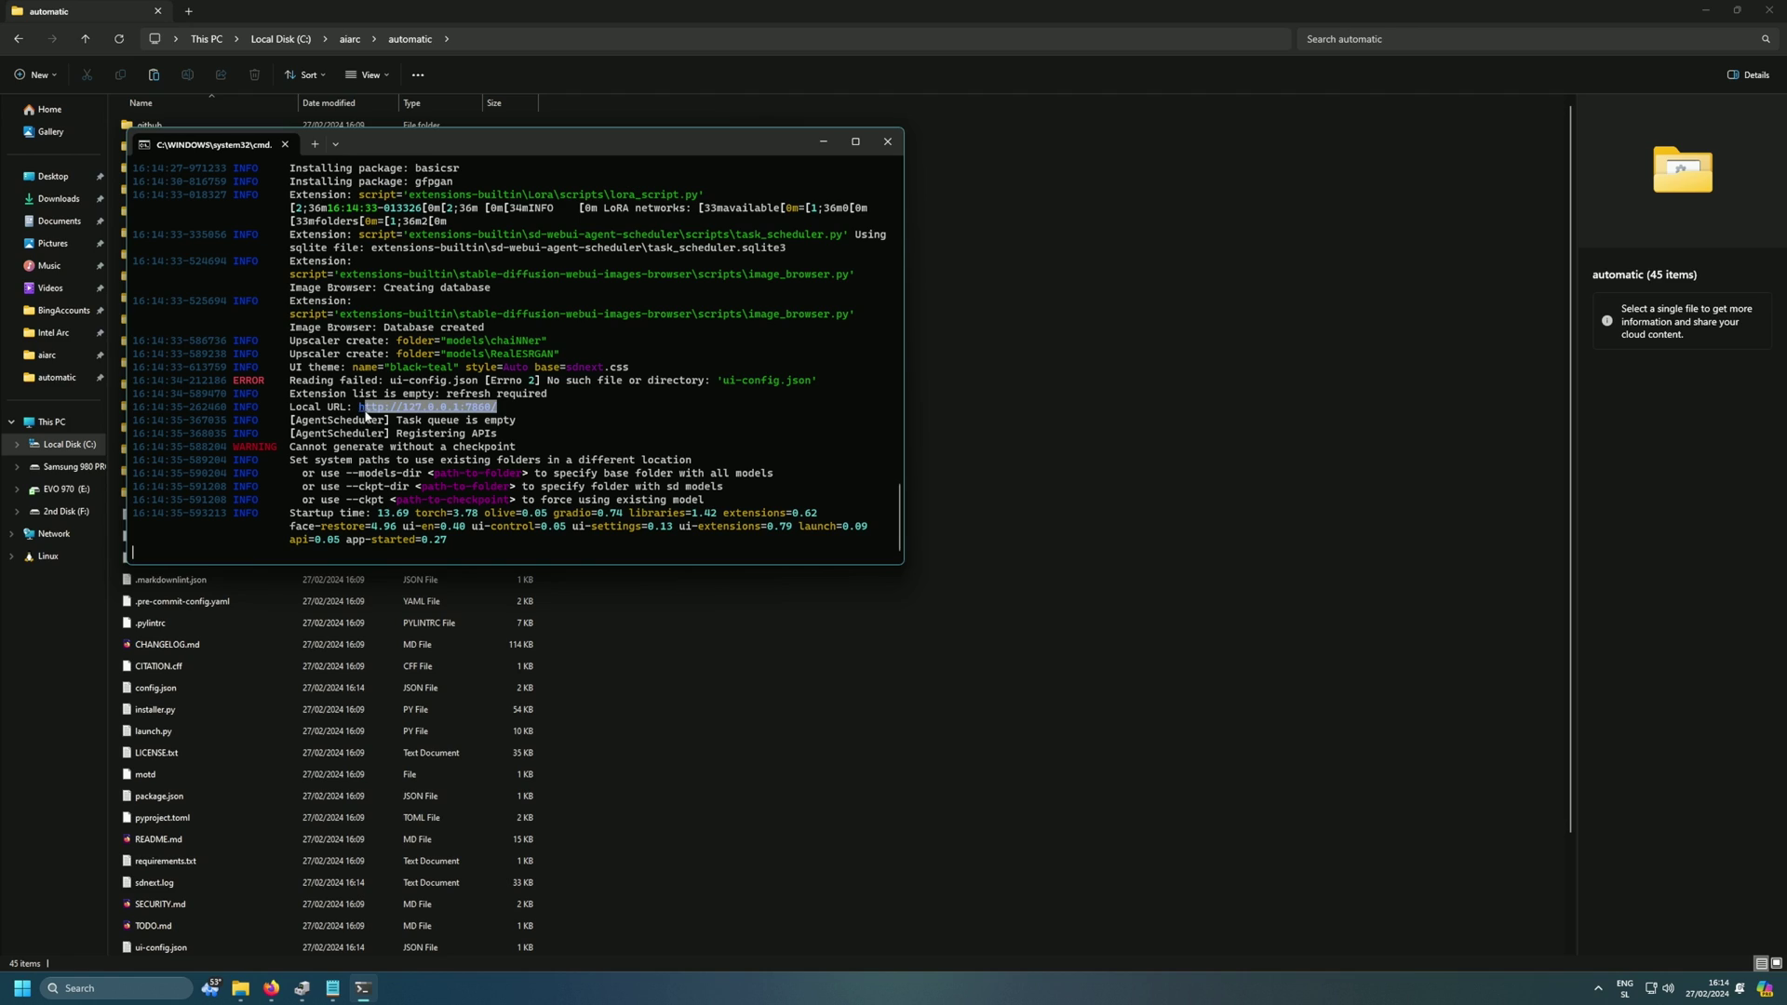
{"action": "key", "text": "ctrl+c"}
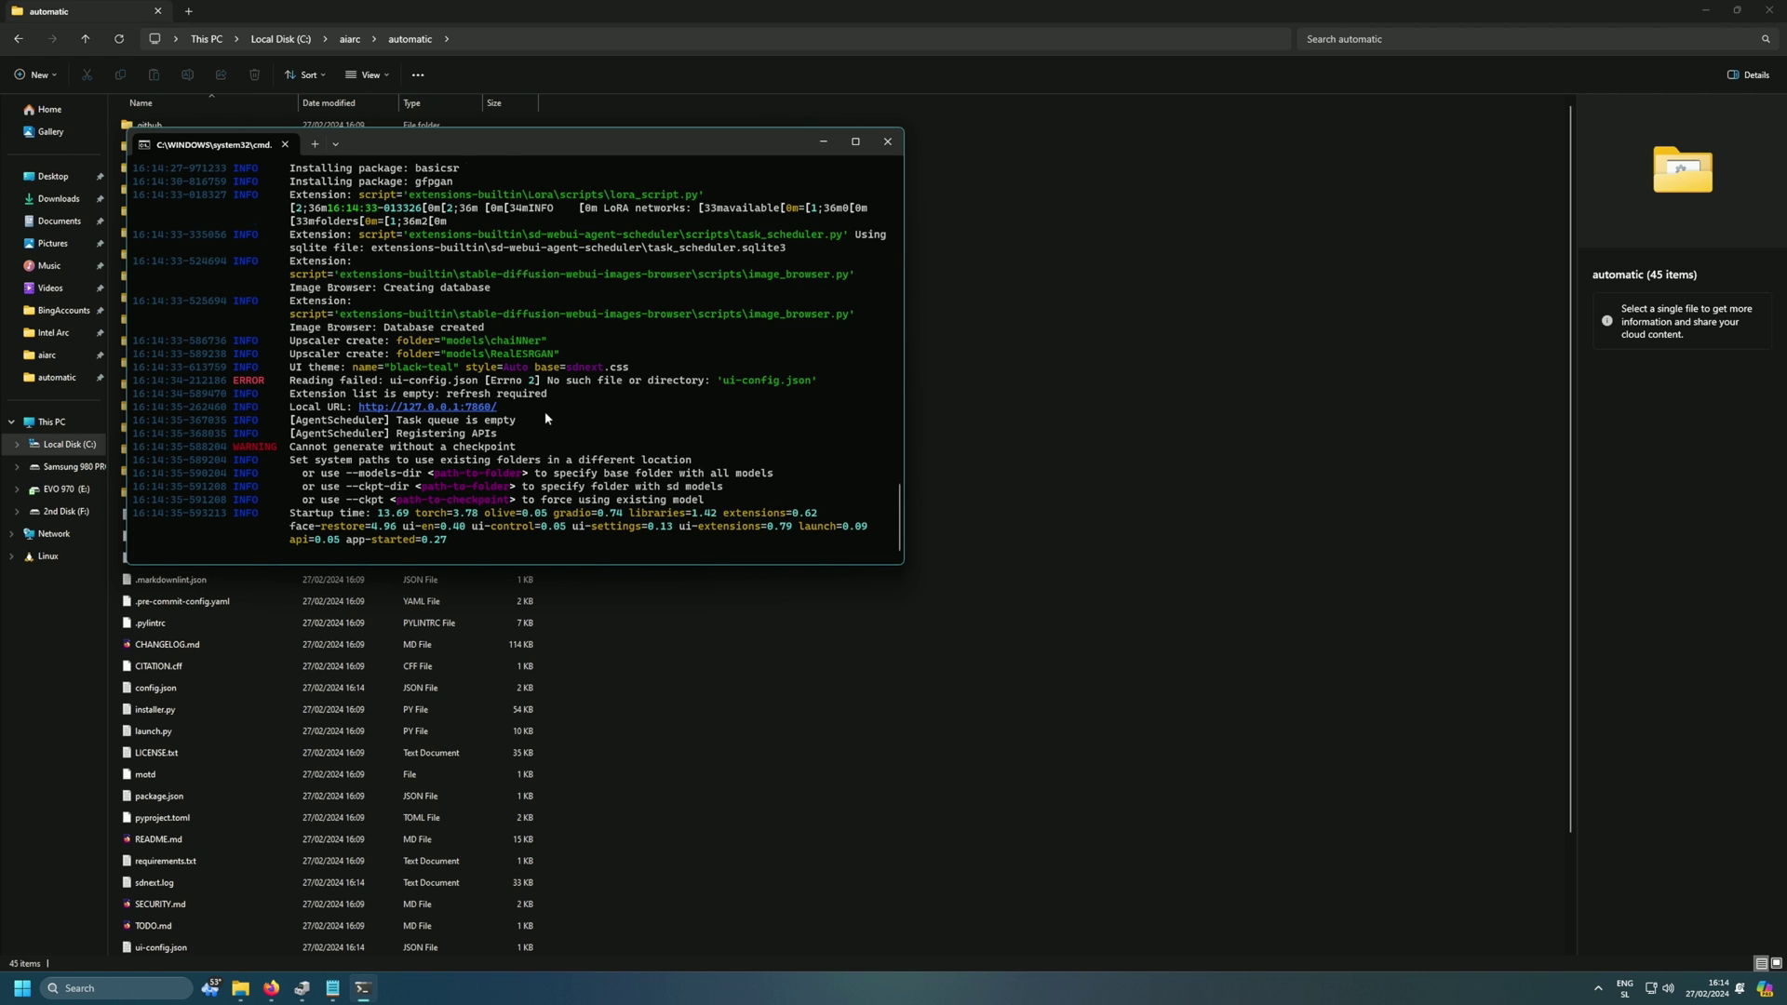
Examine the startup log in the console for the command line arguments, the IPEX setting and the graphics device in use.
{"action": "scroll", "coordinate": [544, 411], "scroll_direction": "up", "scroll_amount": 1}
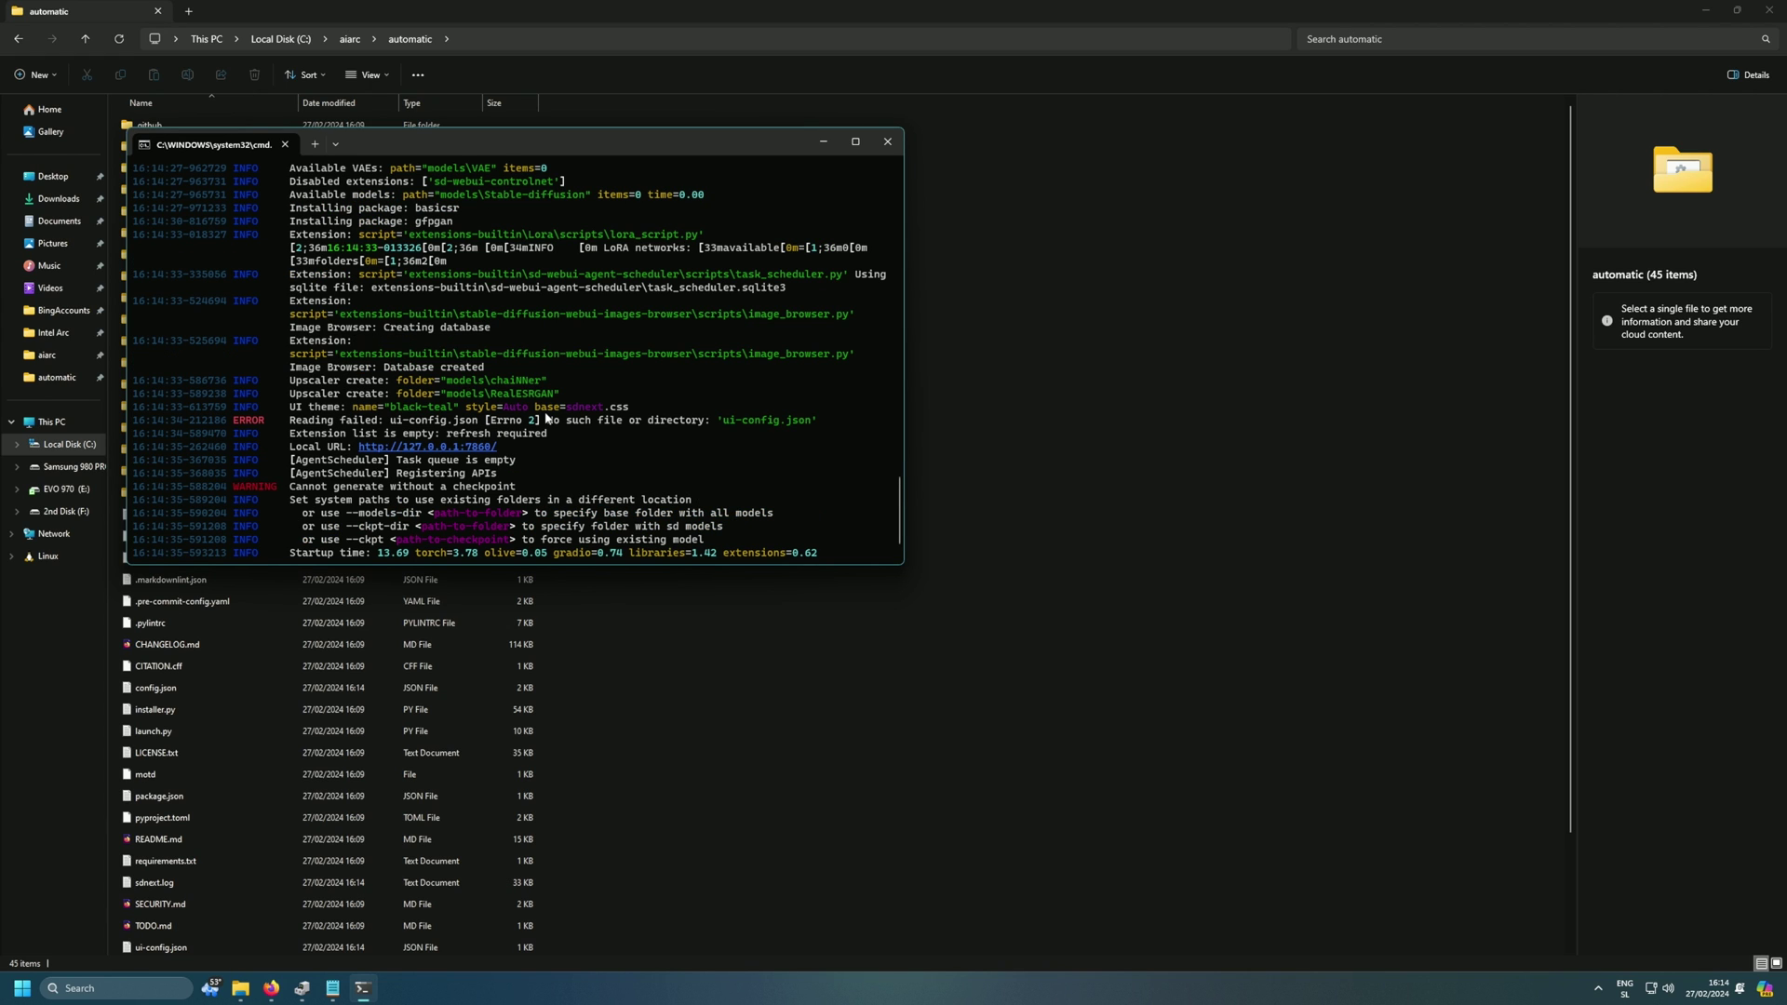
{"action": "scroll", "coordinate": [547, 419], "scroll_direction": "up", "scroll_amount": 12}
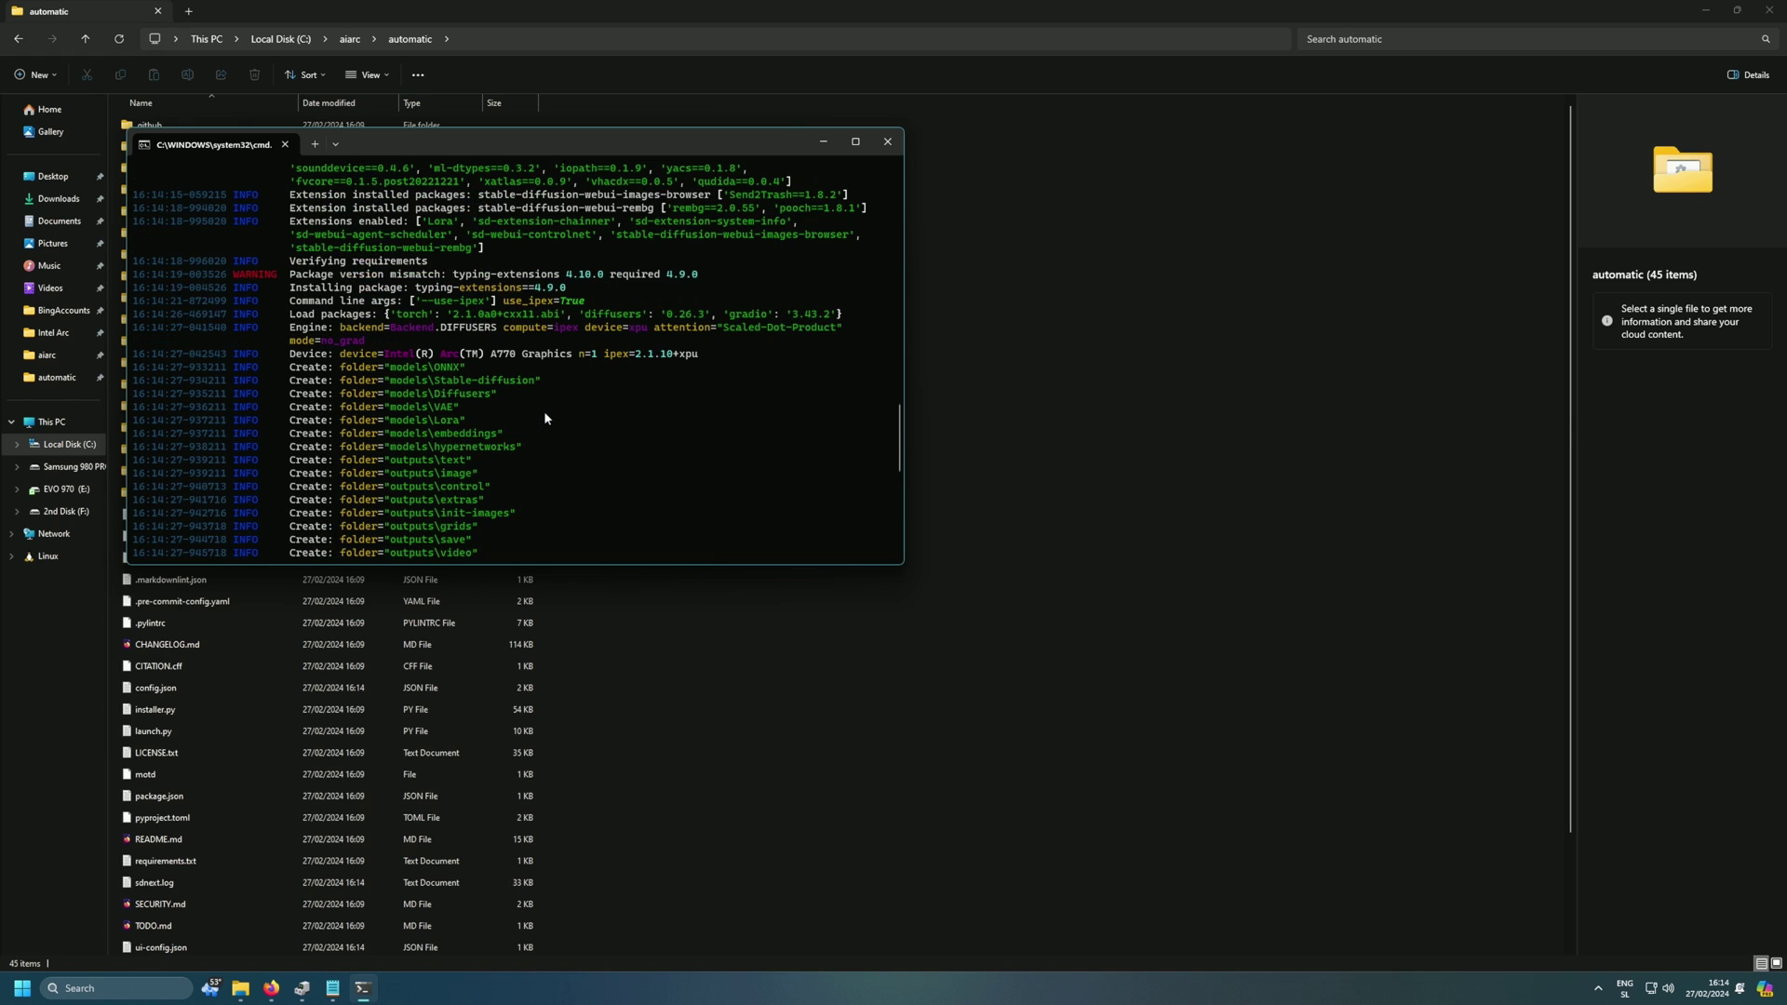
{"action": "triple_click", "coordinate": [293, 313]}
{"action": "left_click", "coordinate": [398, 312]}
{"action": "left_click_drag", "start_coordinate": [416, 302], "coordinate": [436, 311]}
{"action": "left_click", "coordinate": [456, 313]}
{"action": "mouse_move", "coordinate": [586, 301]}
{"action": "left_mouse_down"}
{"action": "mouse_move", "coordinate": [503, 301]}
{"action": "mouse_move", "coordinate": [561, 306]}
{"action": "left_mouse_up"}
{"action": "left_click", "coordinate": [514, 307]}
{"action": "left_click", "coordinate": [563, 312]}
{"action": "left_click_drag", "start_coordinate": [547, 357], "coordinate": [388, 358]}
{"action": "left_click", "coordinate": [614, 359]}
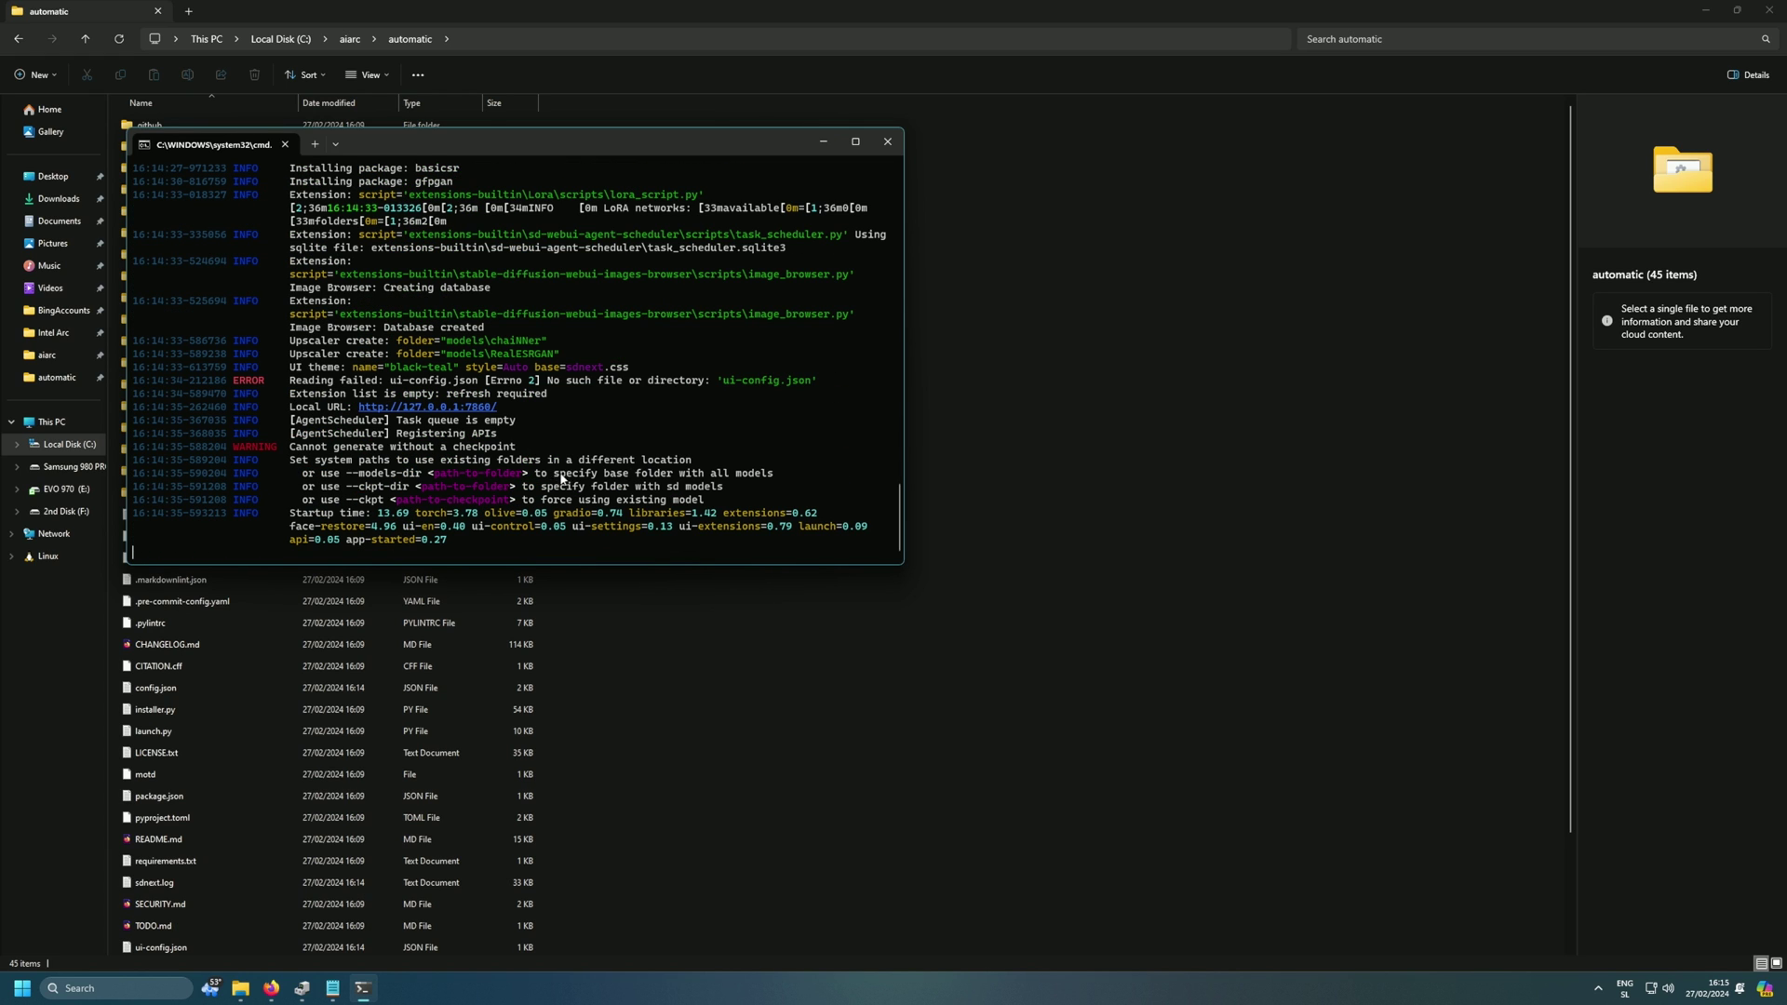
{"action": "right_click", "coordinate": [271, 988]}
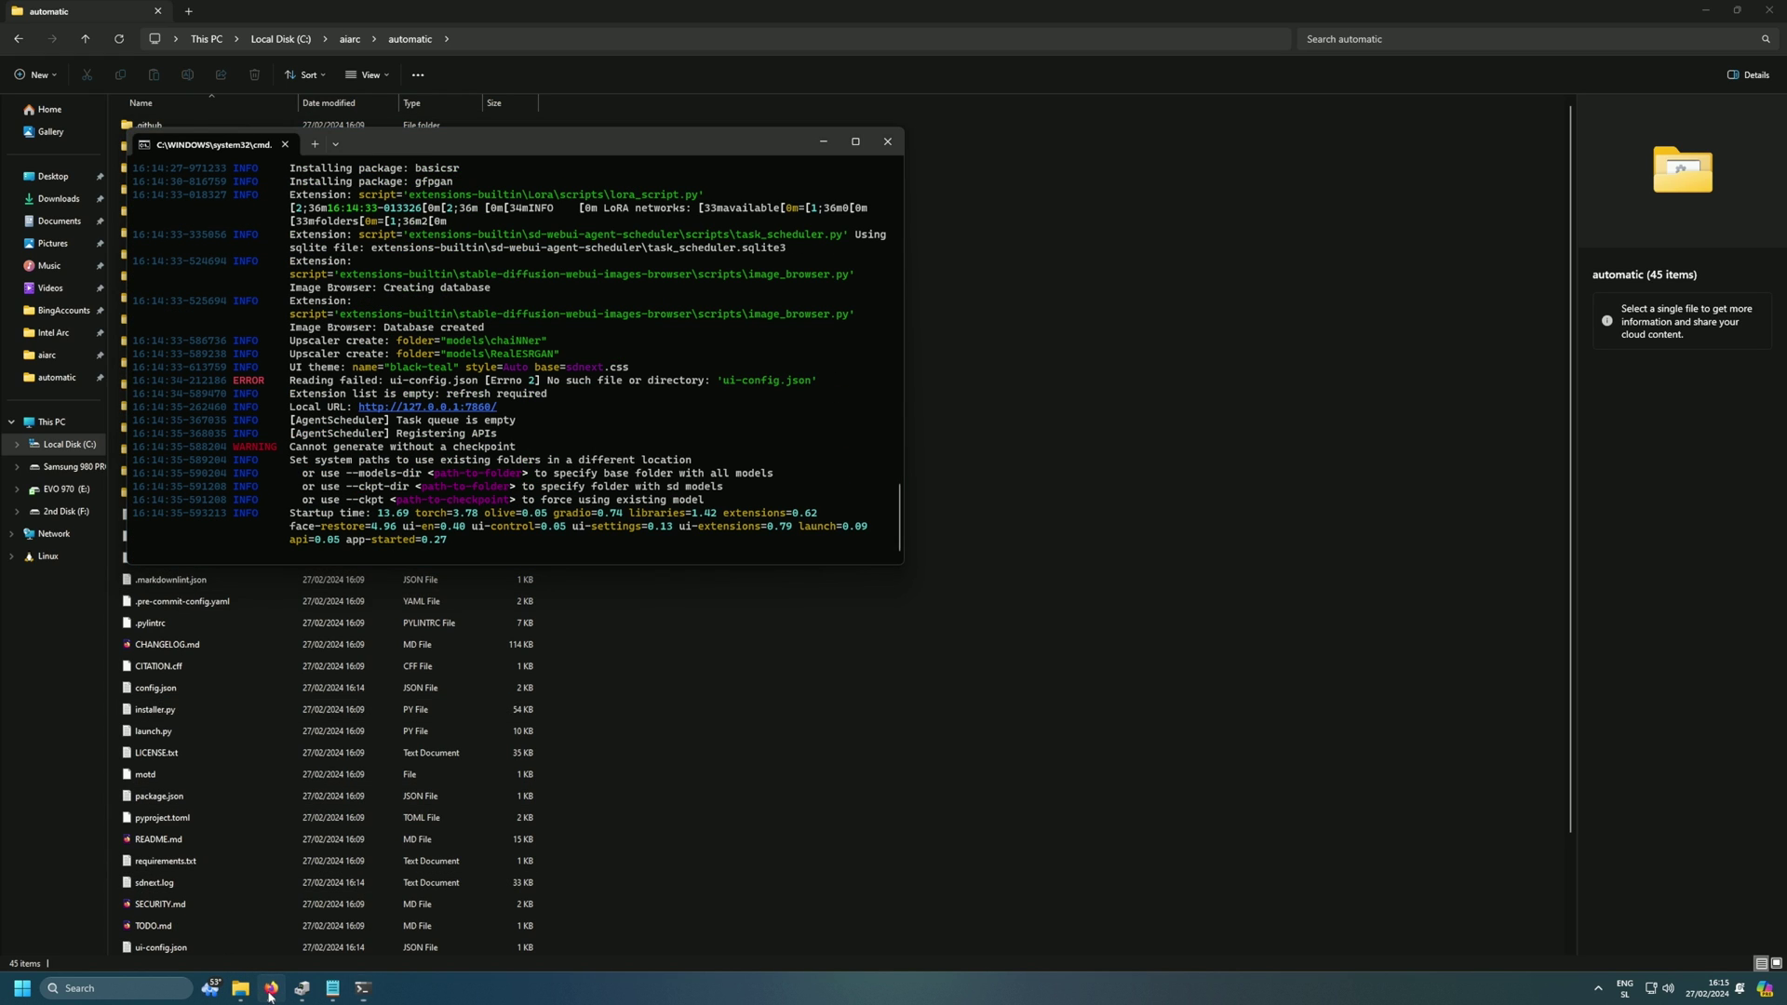
{"action": "left_click", "coordinate": [232, 923]}
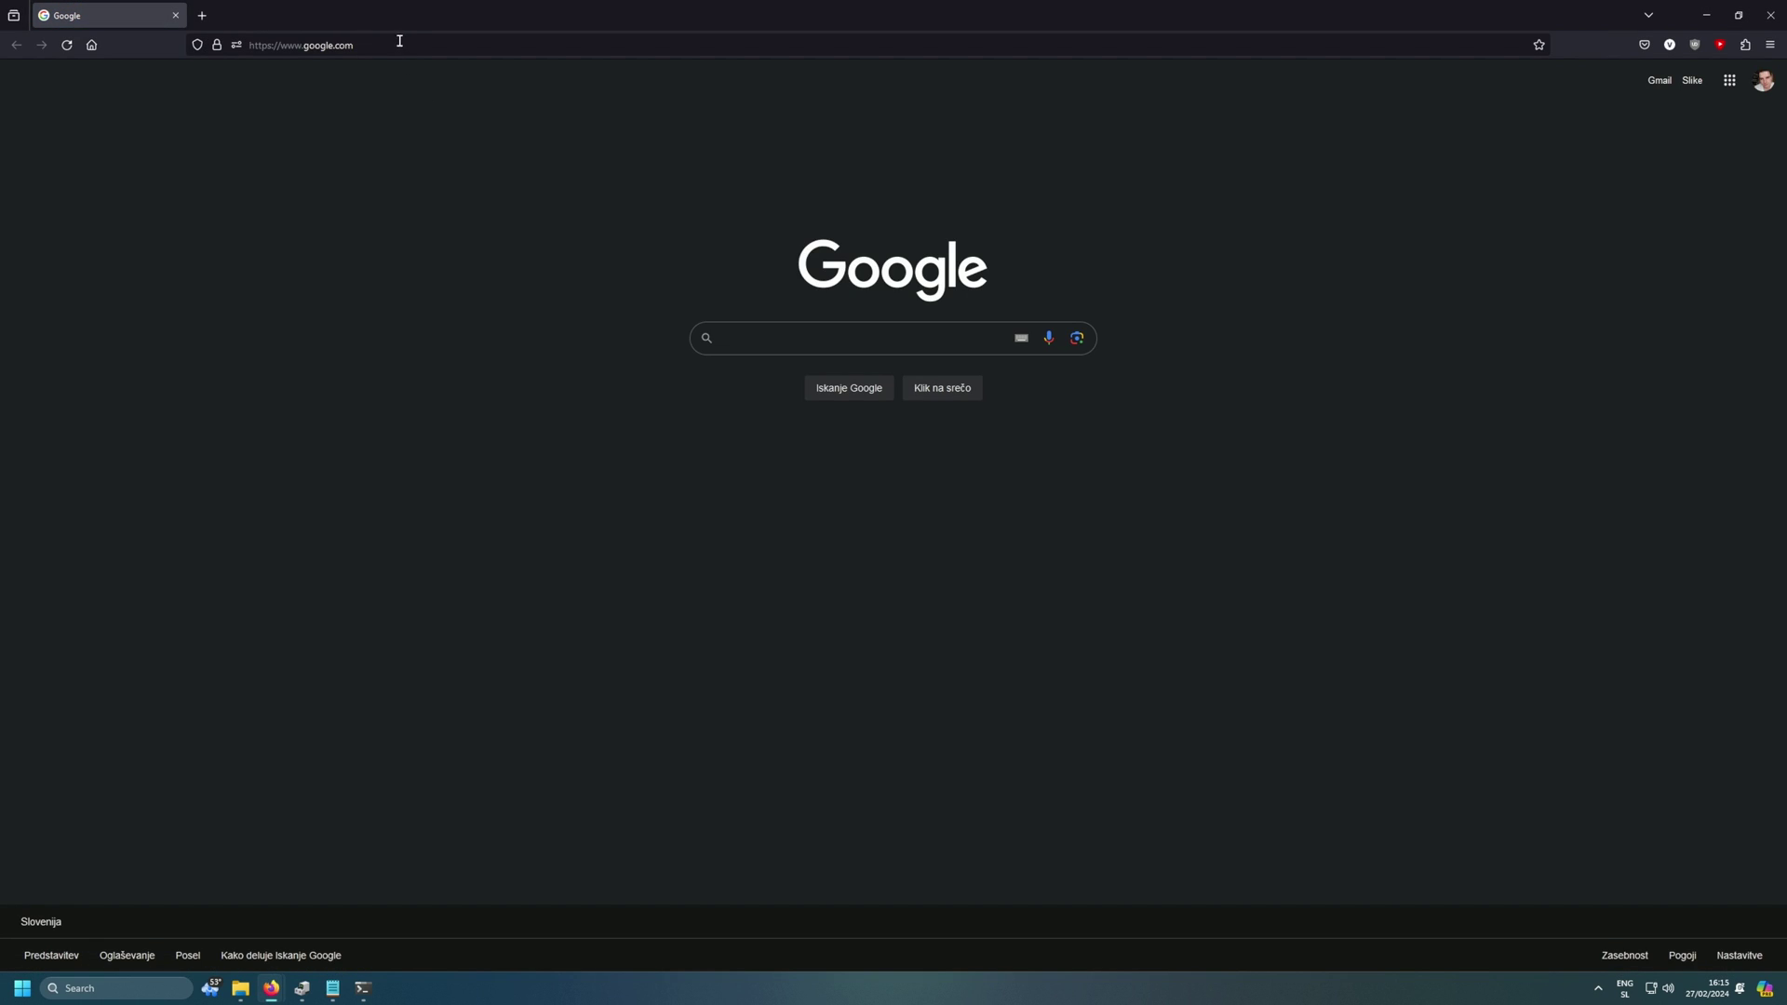
{"action": "left_click", "coordinate": [400, 42]}
{"action": "key", "text": "ctrl+v"}
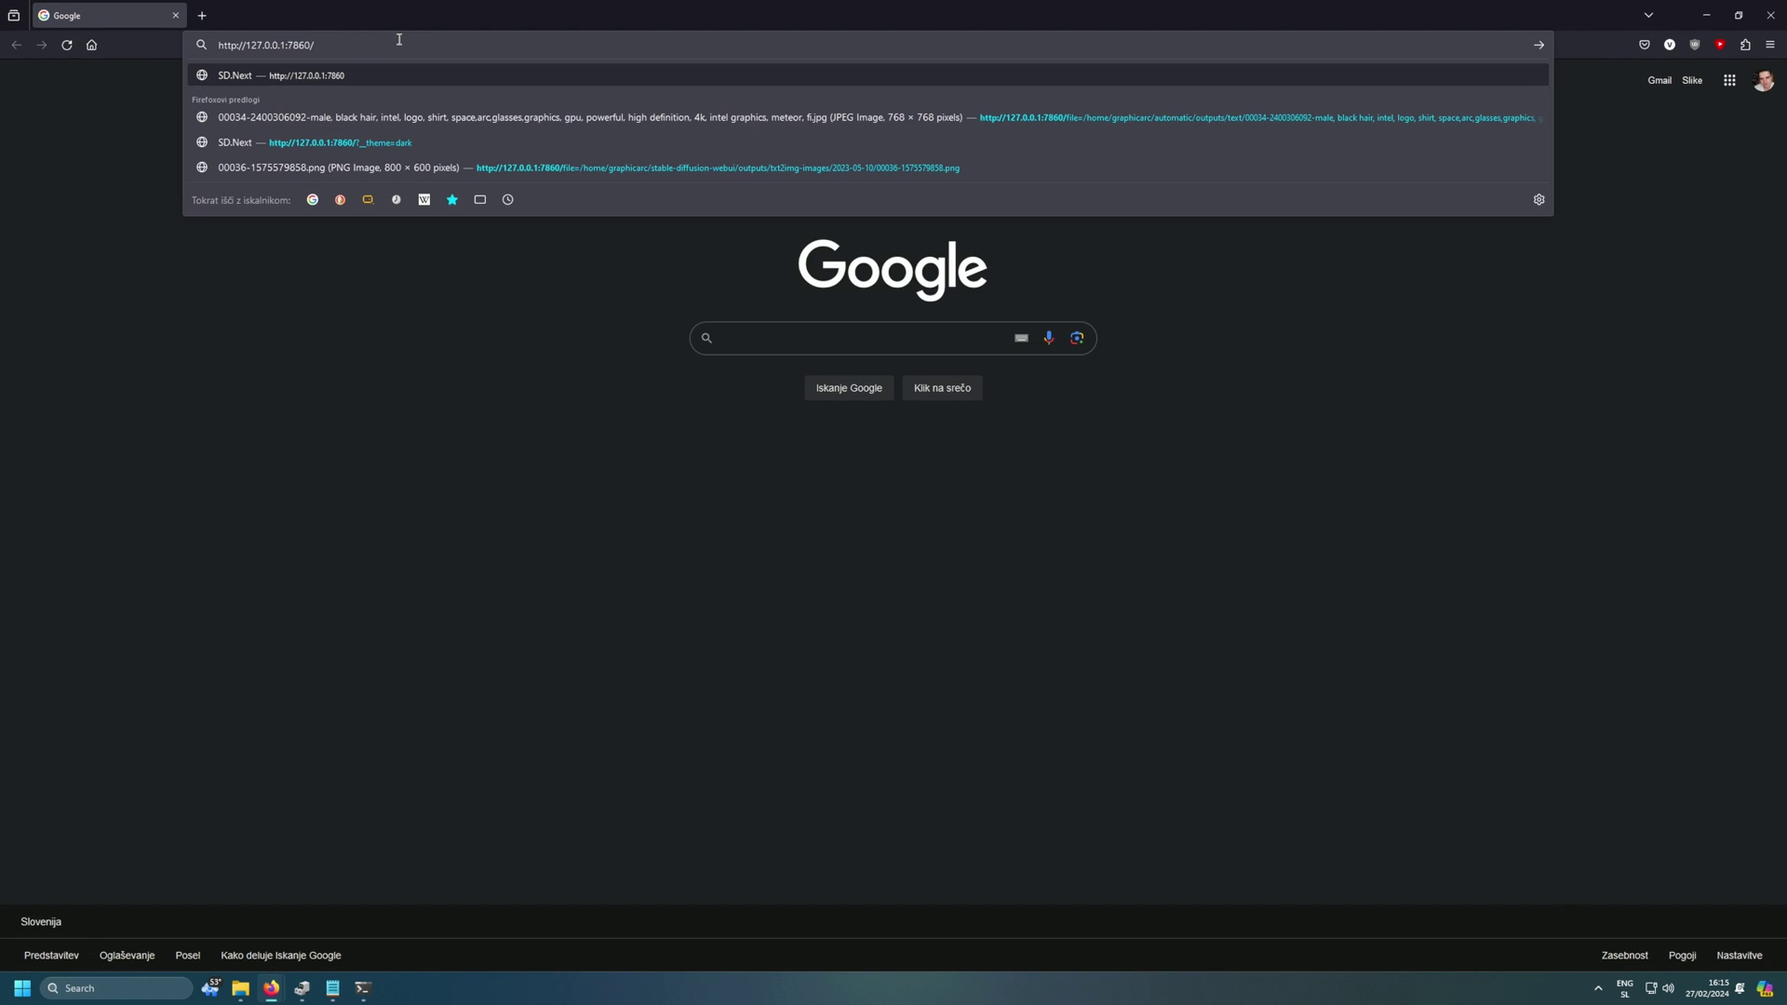
{"action": "key", "text": "Return"}
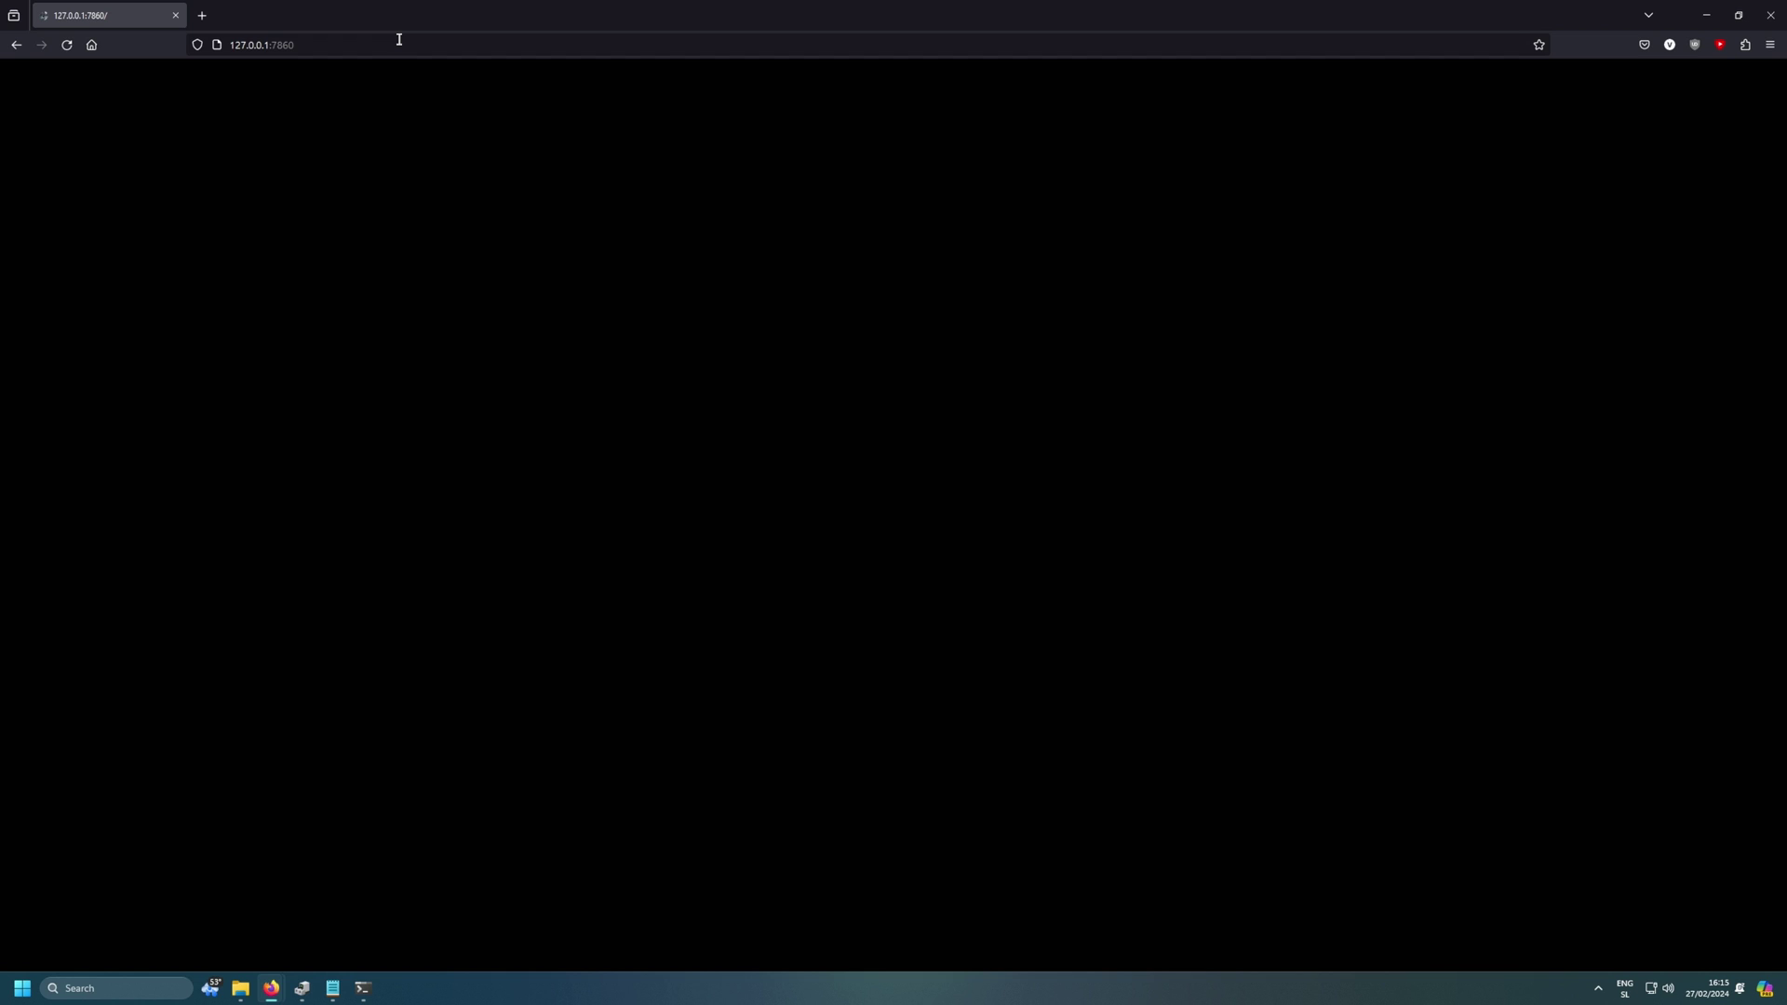
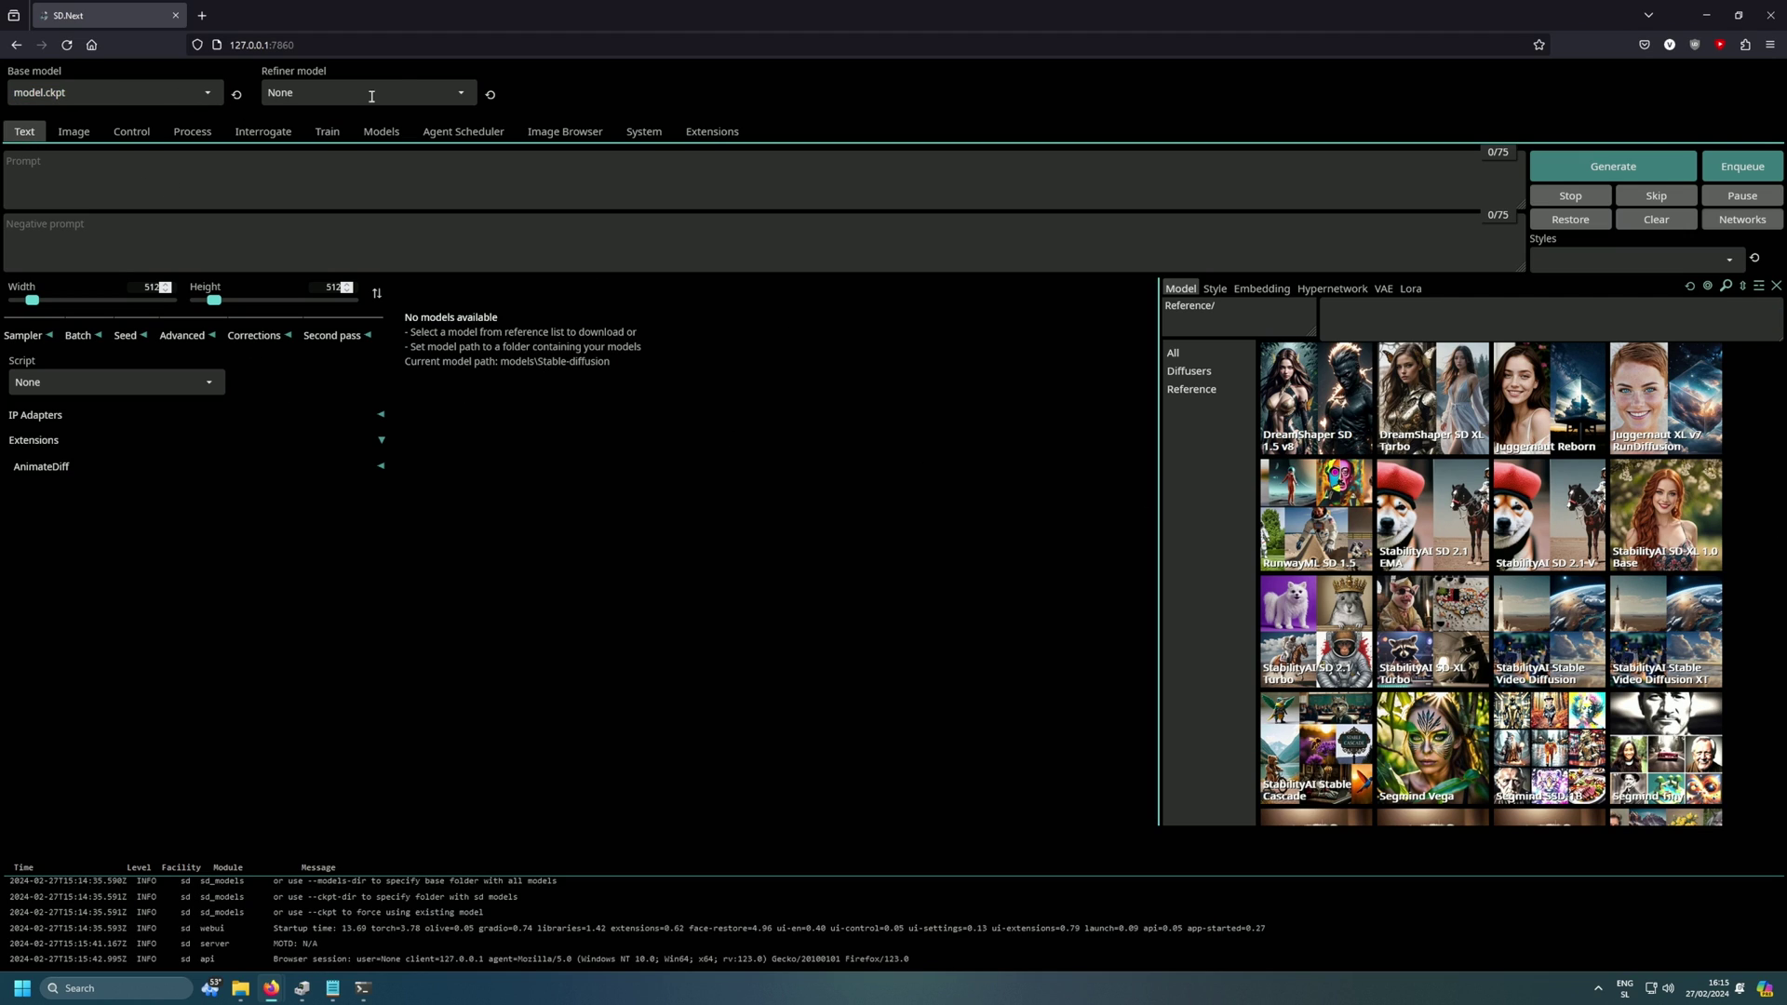
{"action": "left_click", "coordinate": [408, 409]}
{"action": "left_click", "coordinate": [28, 336]}
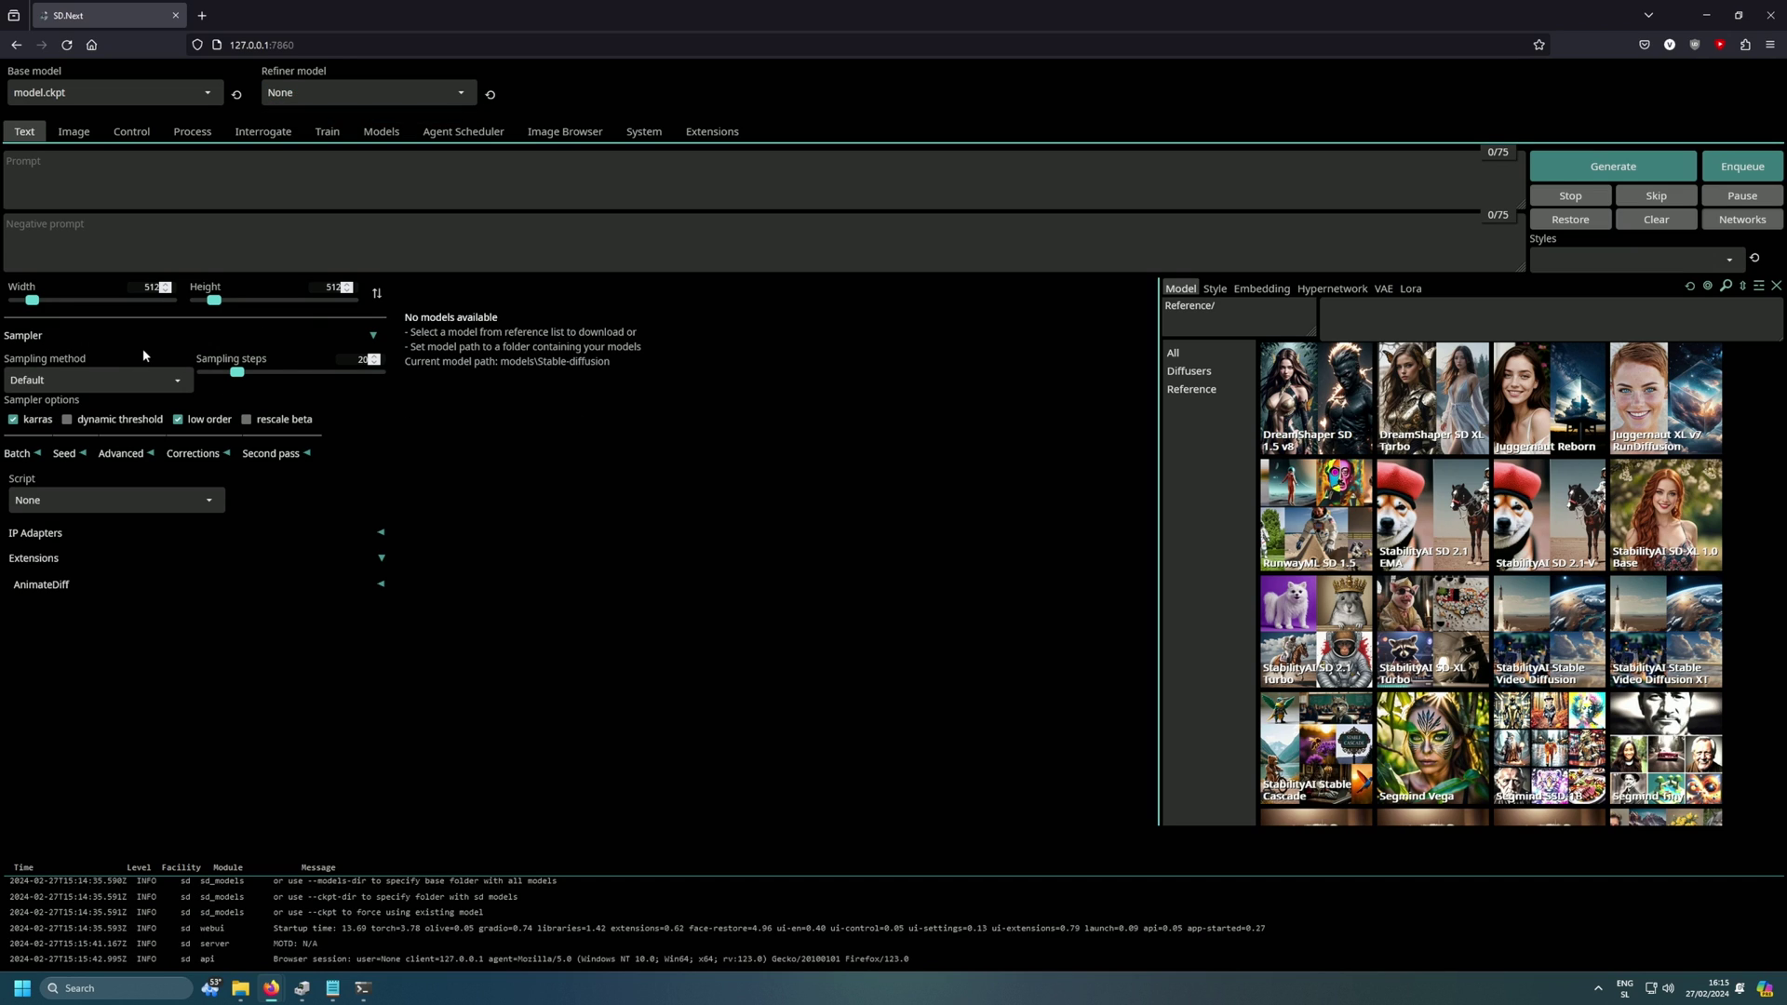
Choose the DreamShaper SD 1.5 v8 model from the reference models to download it.
{"action": "left_click", "coordinate": [1236, 290]}
{"action": "left_click", "coordinate": [1180, 289]}
{"action": "scroll", "coordinate": [1488, 558], "scroll_direction": "down", "scroll_amount": 5}
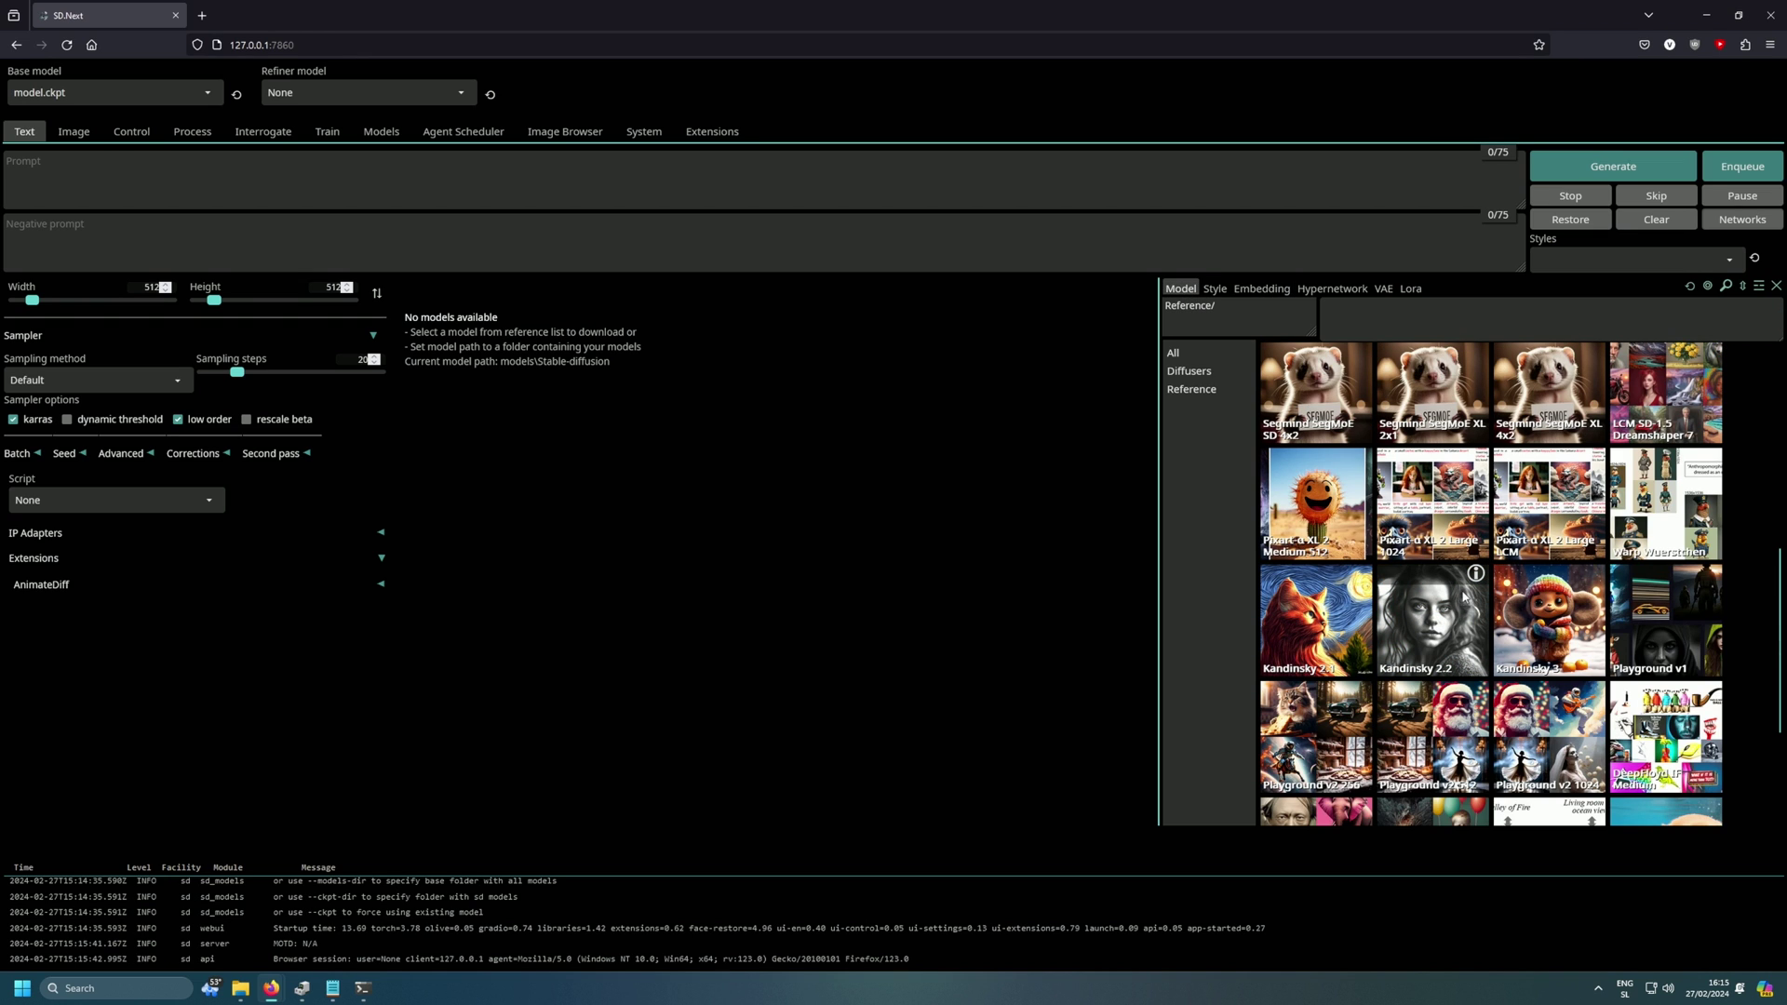
{"action": "scroll", "coordinate": [1437, 615], "scroll_direction": "up", "scroll_amount": 2}
{"action": "scroll", "coordinate": [1363, 624], "scroll_direction": "up", "scroll_amount": 2}
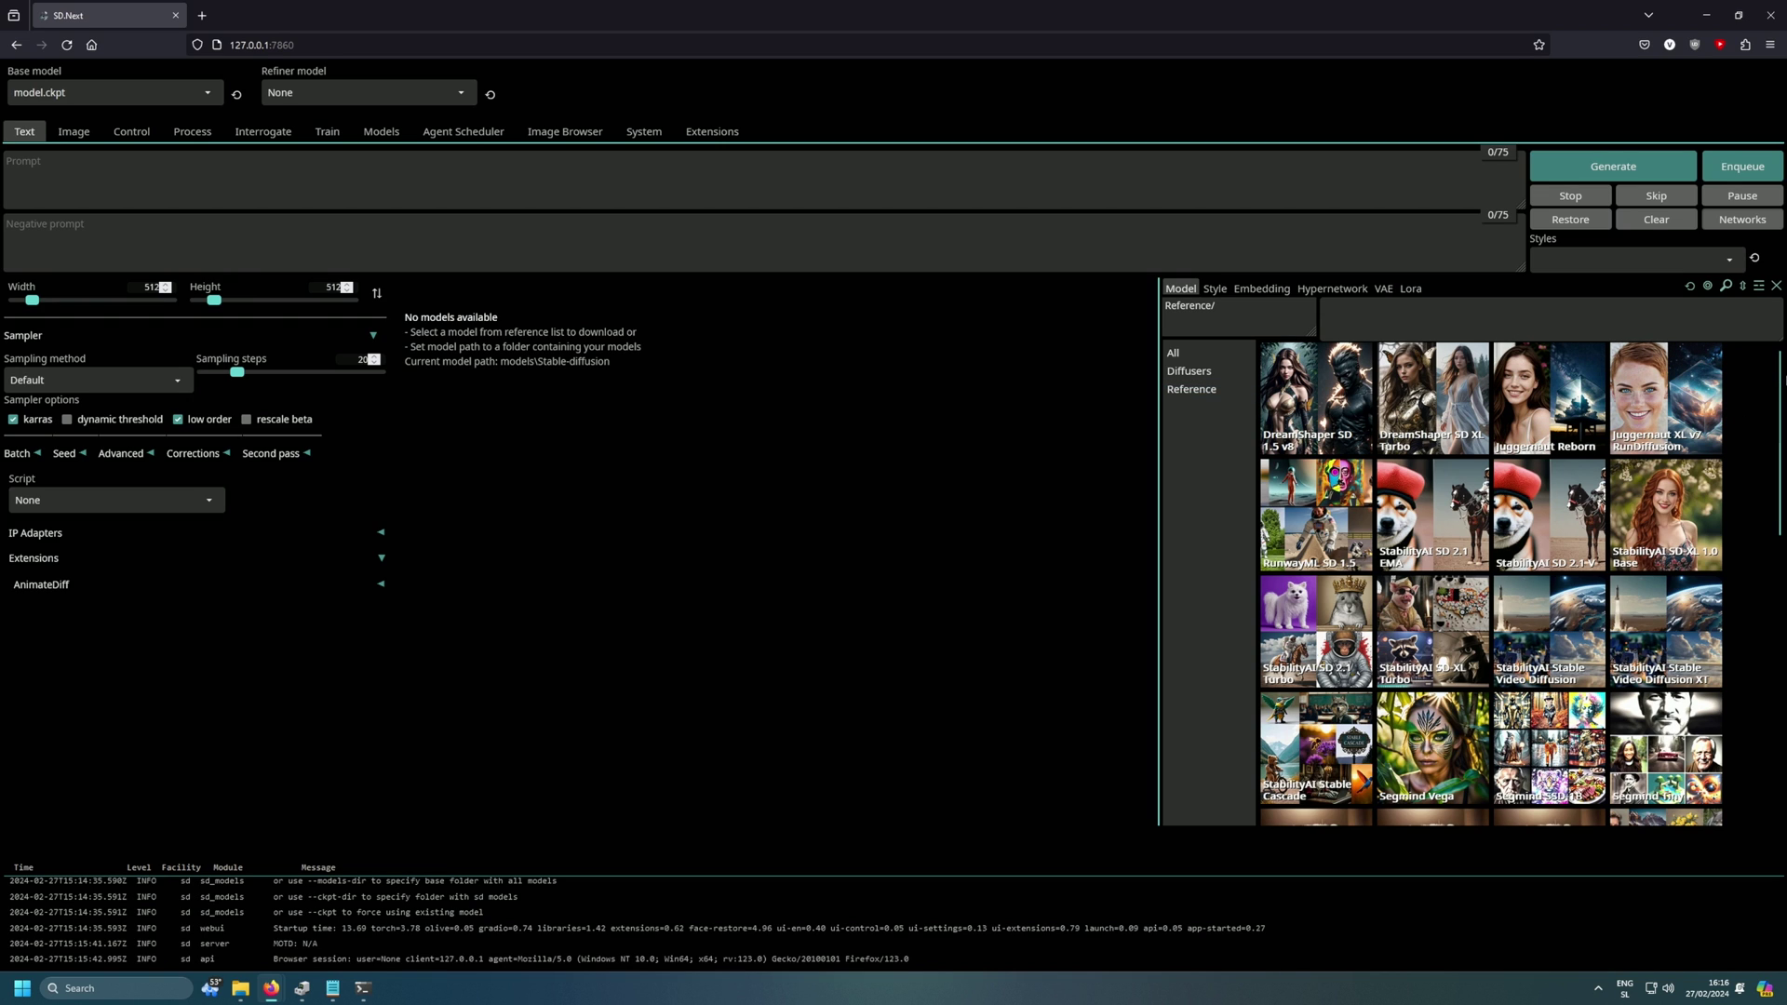
{"action": "scroll", "coordinate": [1583, 512], "scroll_direction": "down", "scroll_amount": 10}
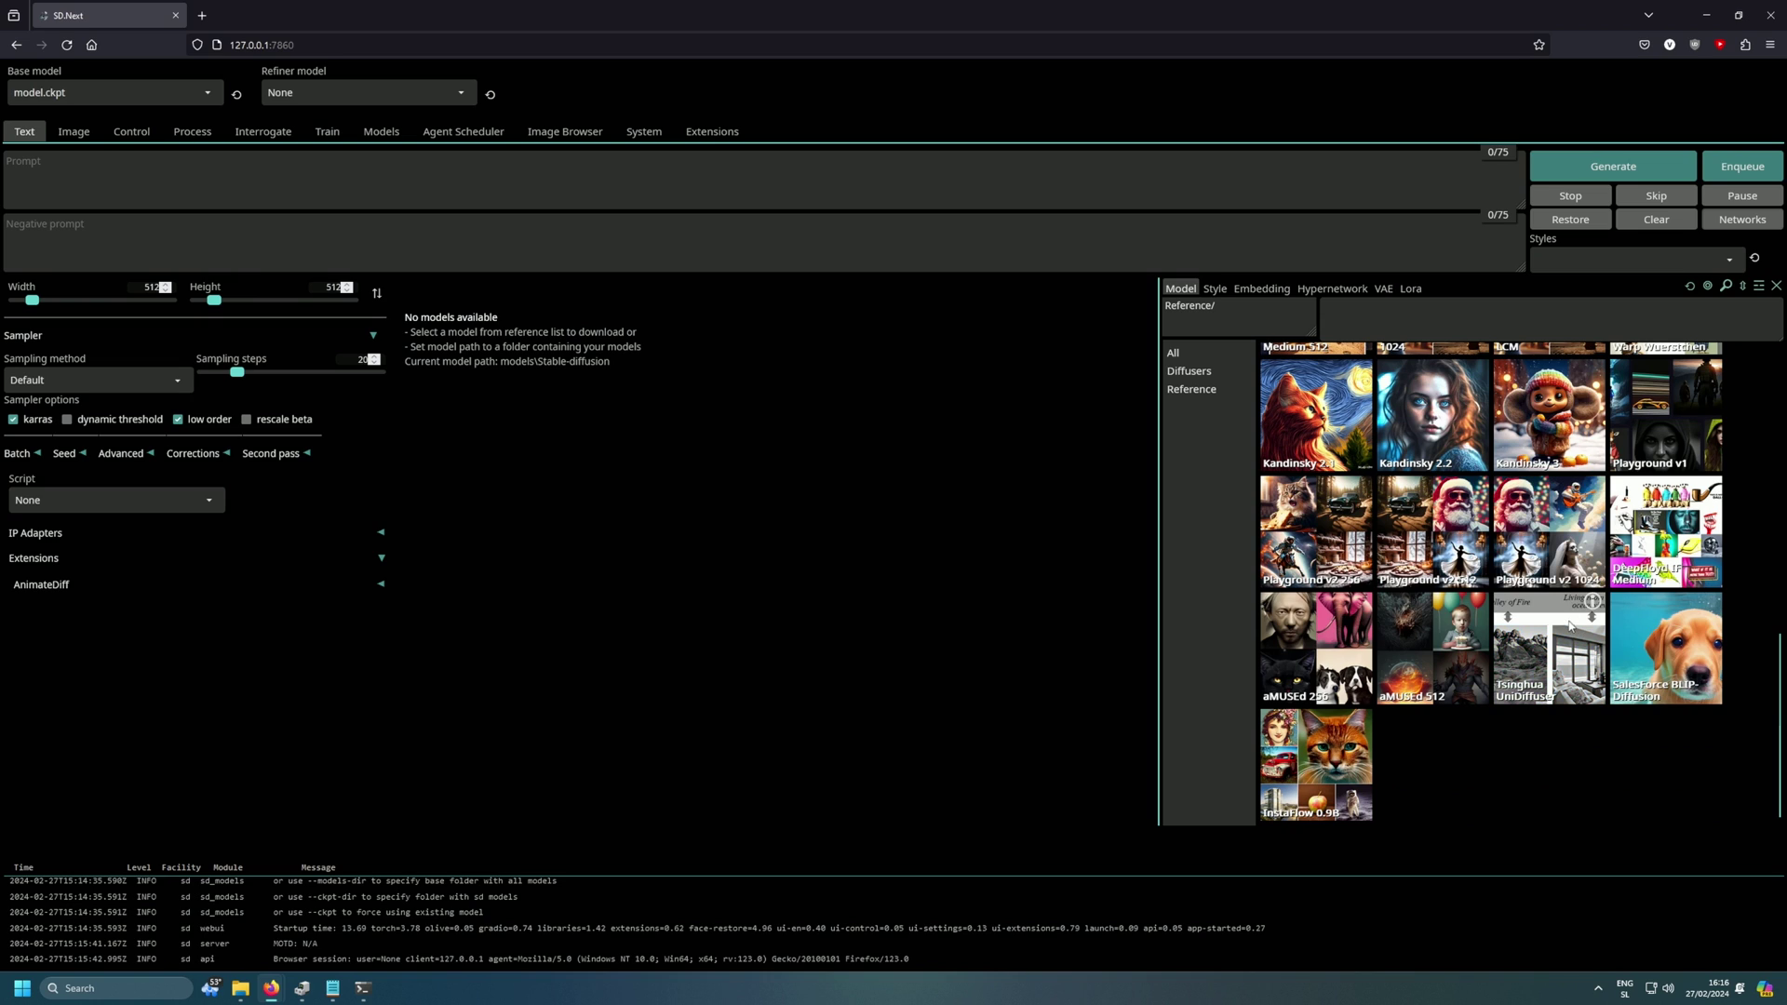
{"action": "scroll", "coordinate": [1321, 544], "scroll_direction": "up", "scroll_amount": 3}
{"action": "scroll", "coordinate": [1326, 544], "scroll_direction": "up", "scroll_amount": 4}
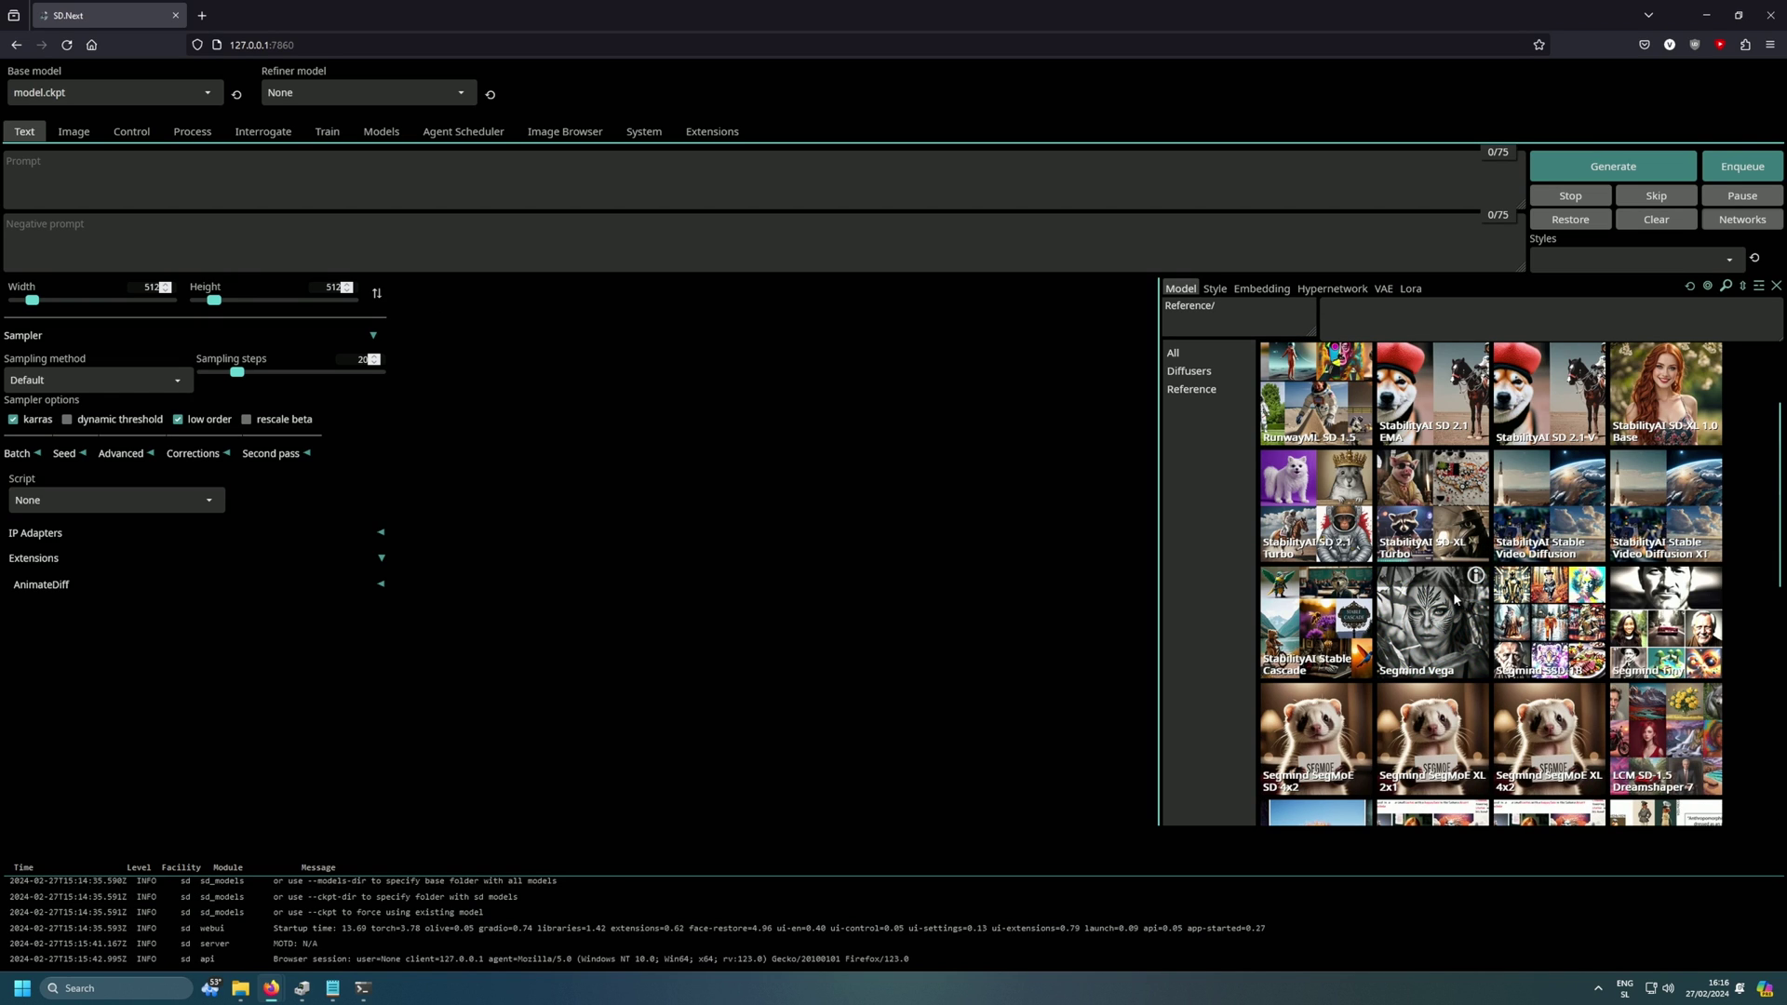
{"action": "scroll", "coordinate": [1317, 558], "scroll_direction": "up", "scroll_amount": 1}
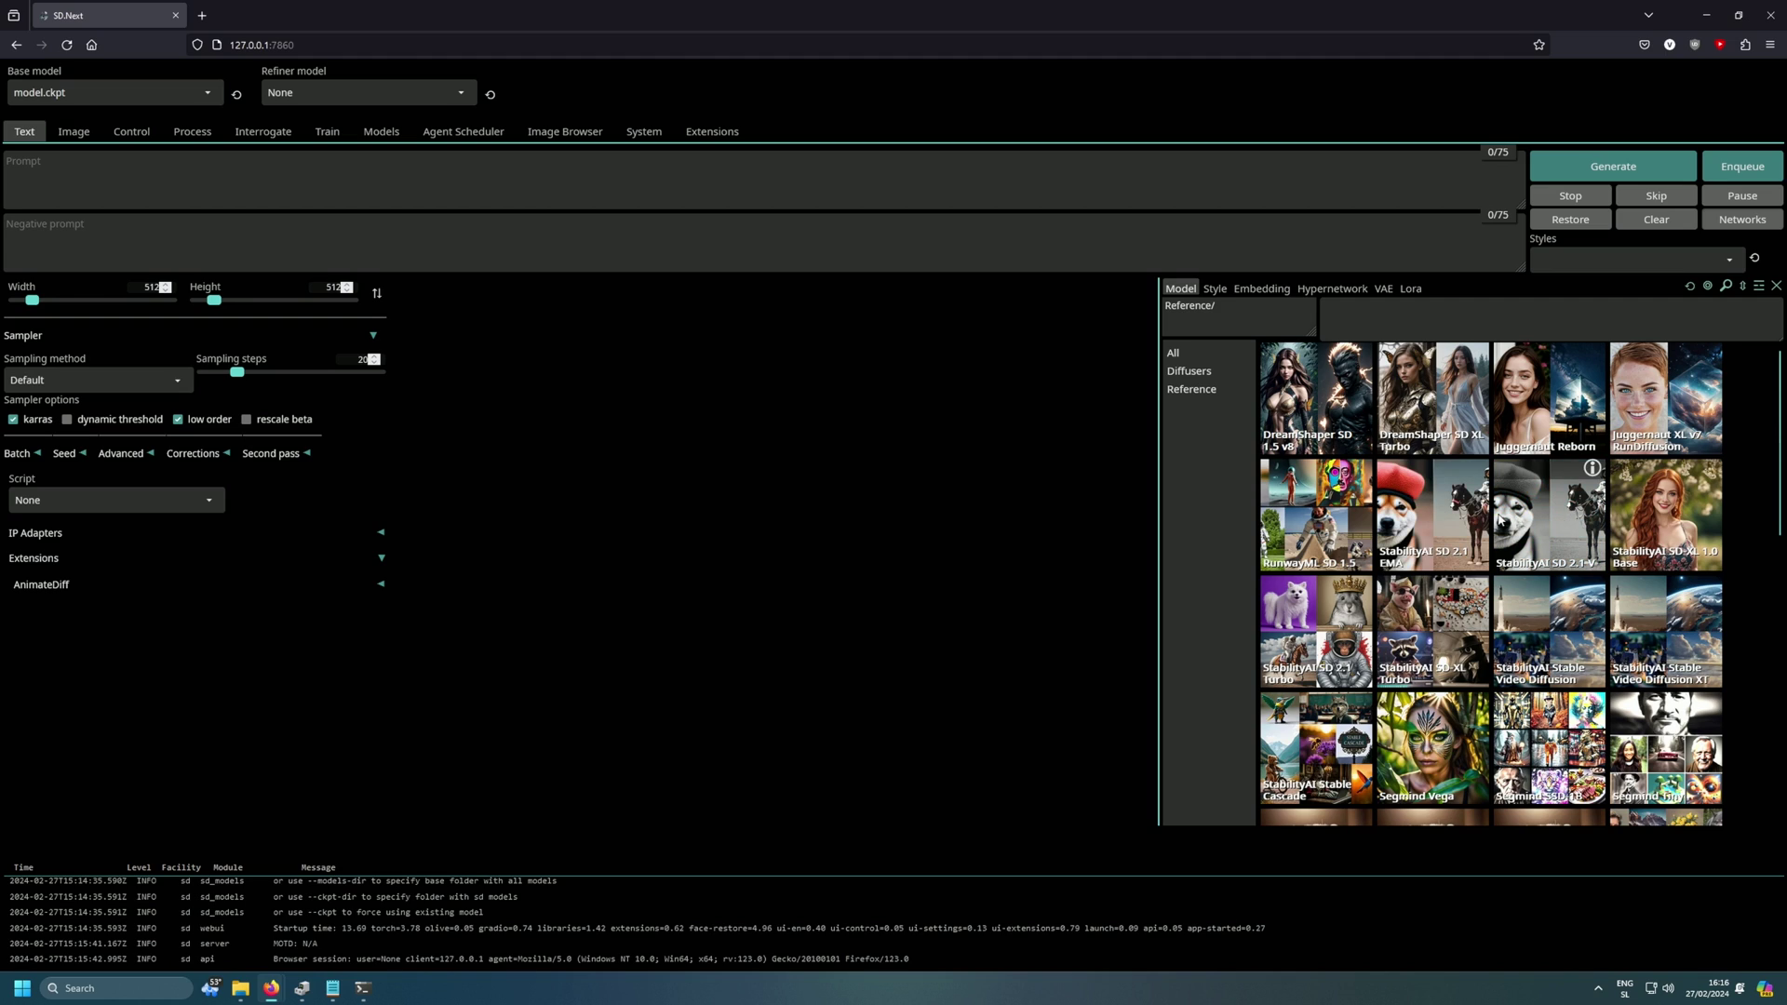
{"action": "left_click", "coordinate": [1299, 401]}
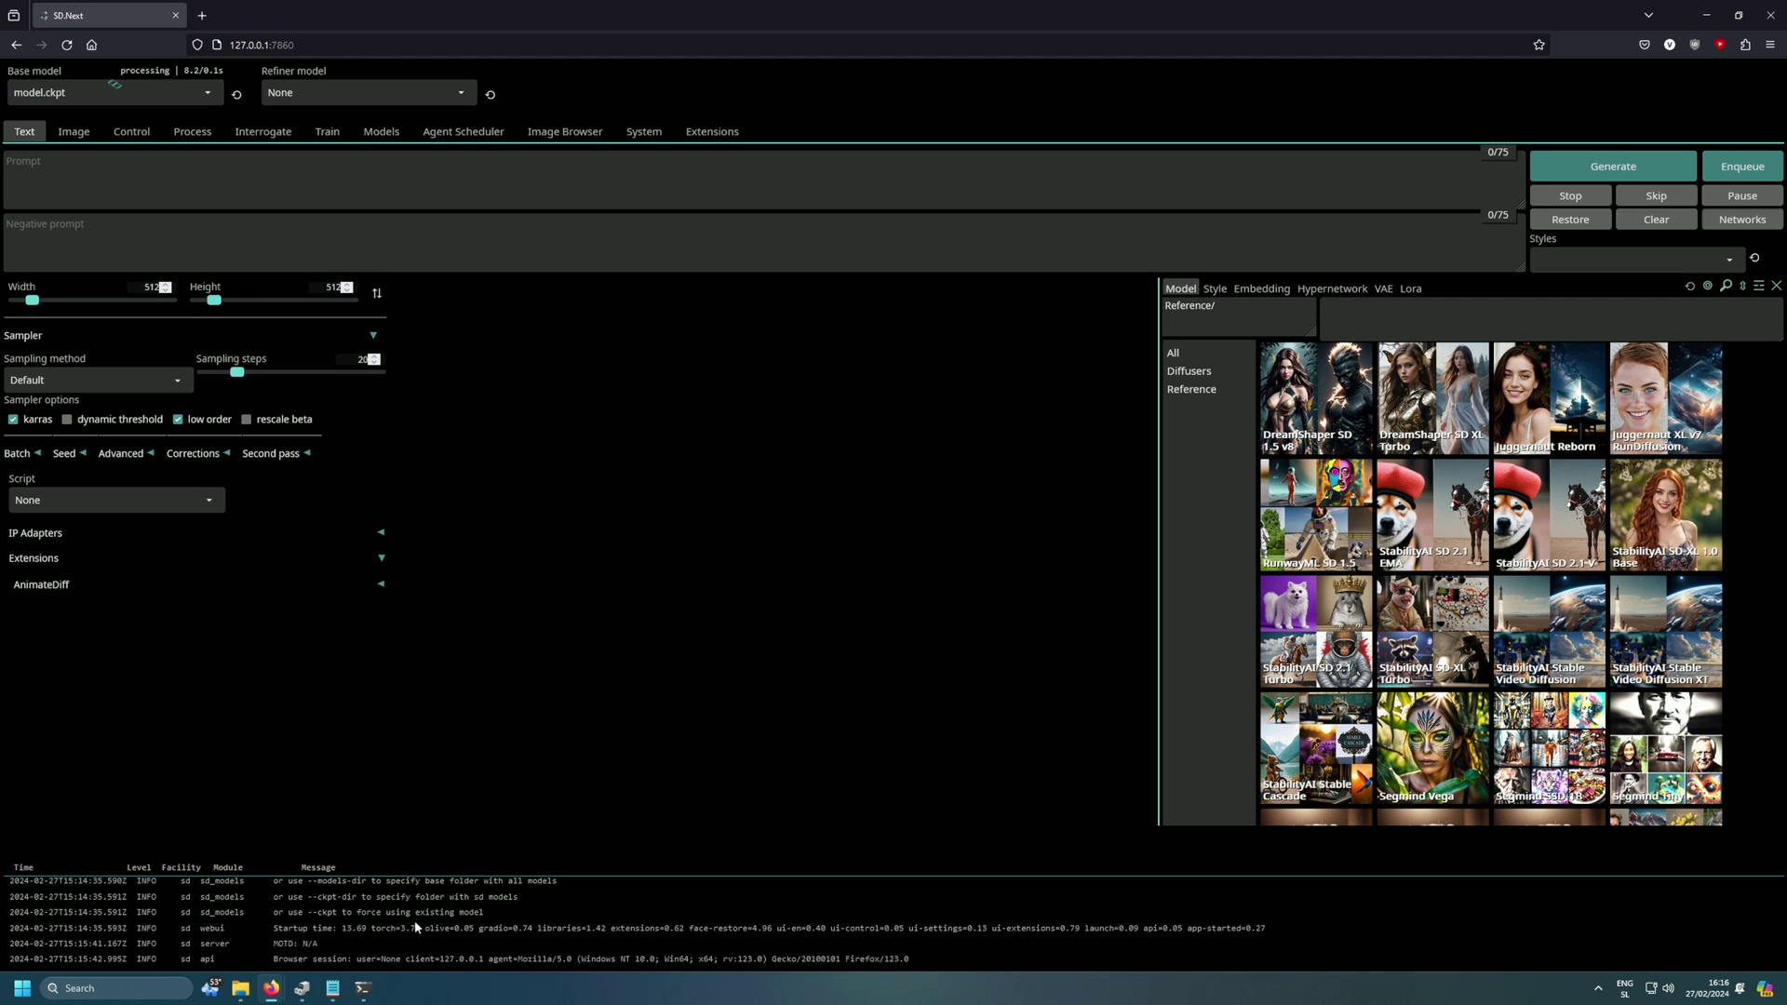
Check the progress of the dreamshaper_8.safetensors download in the enlarged console window and return to the web interface.
{"action": "left_click", "coordinate": [339, 924]}
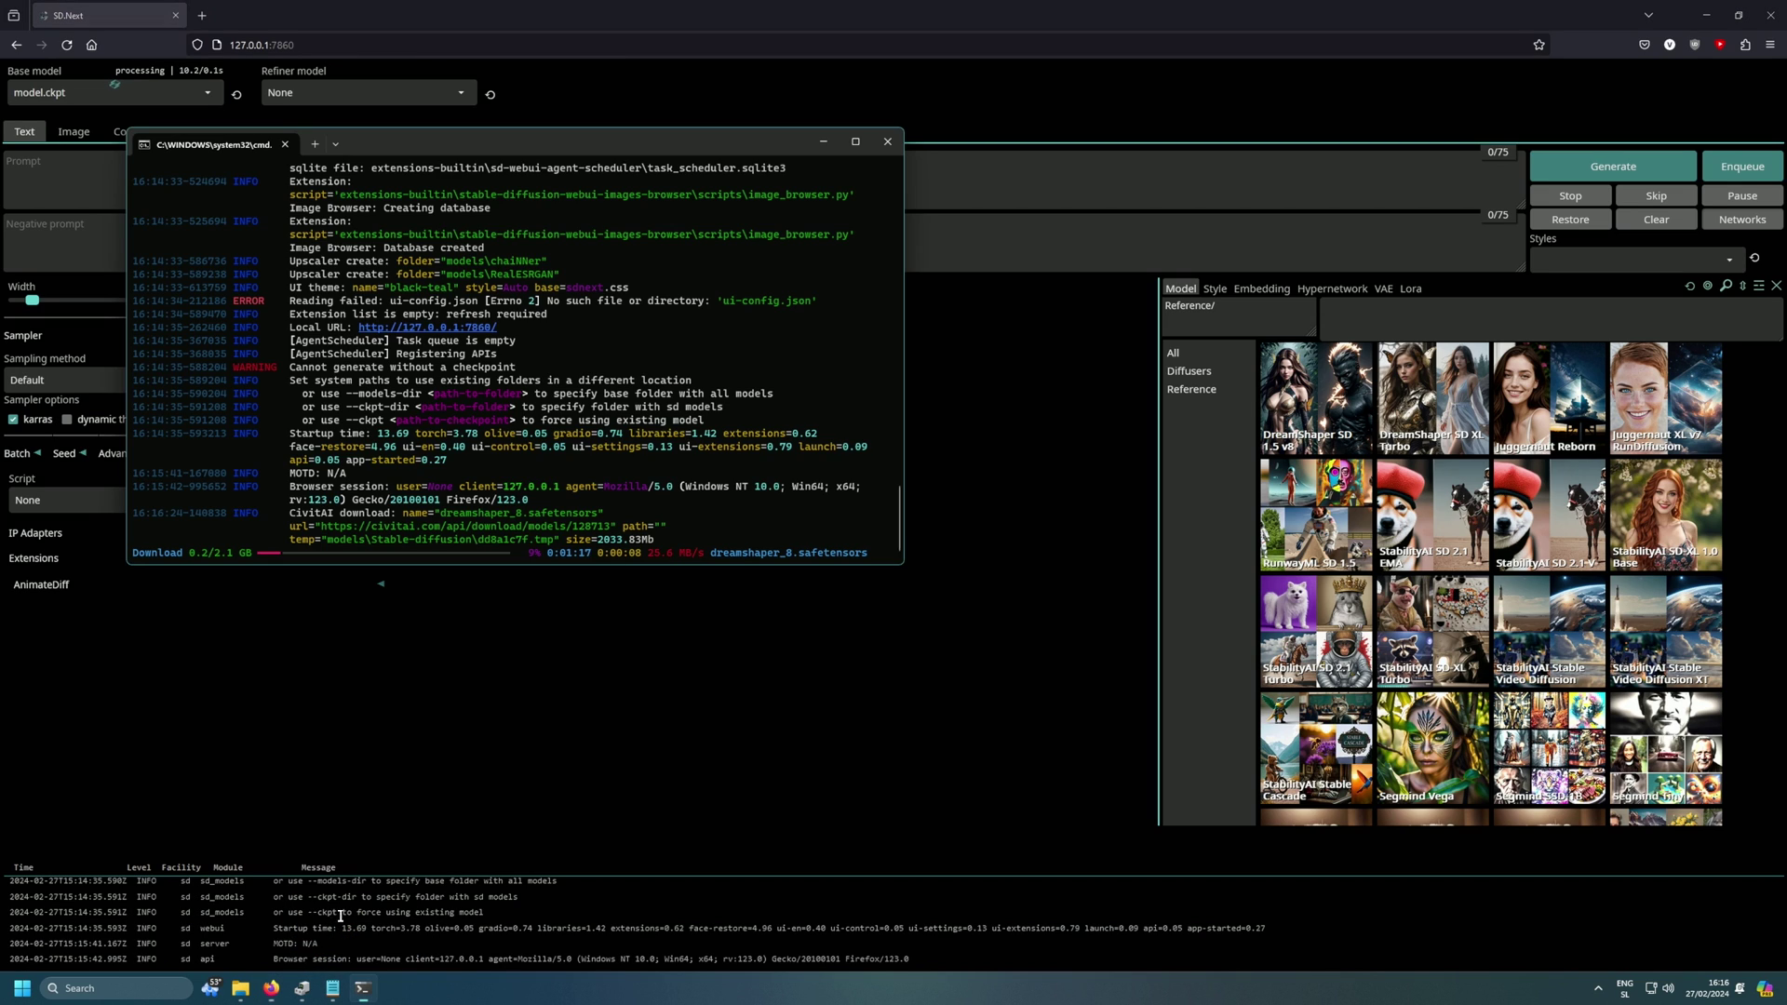
{"action": "left_click_drag", "start_coordinate": [606, 566], "coordinate": [590, 618]}
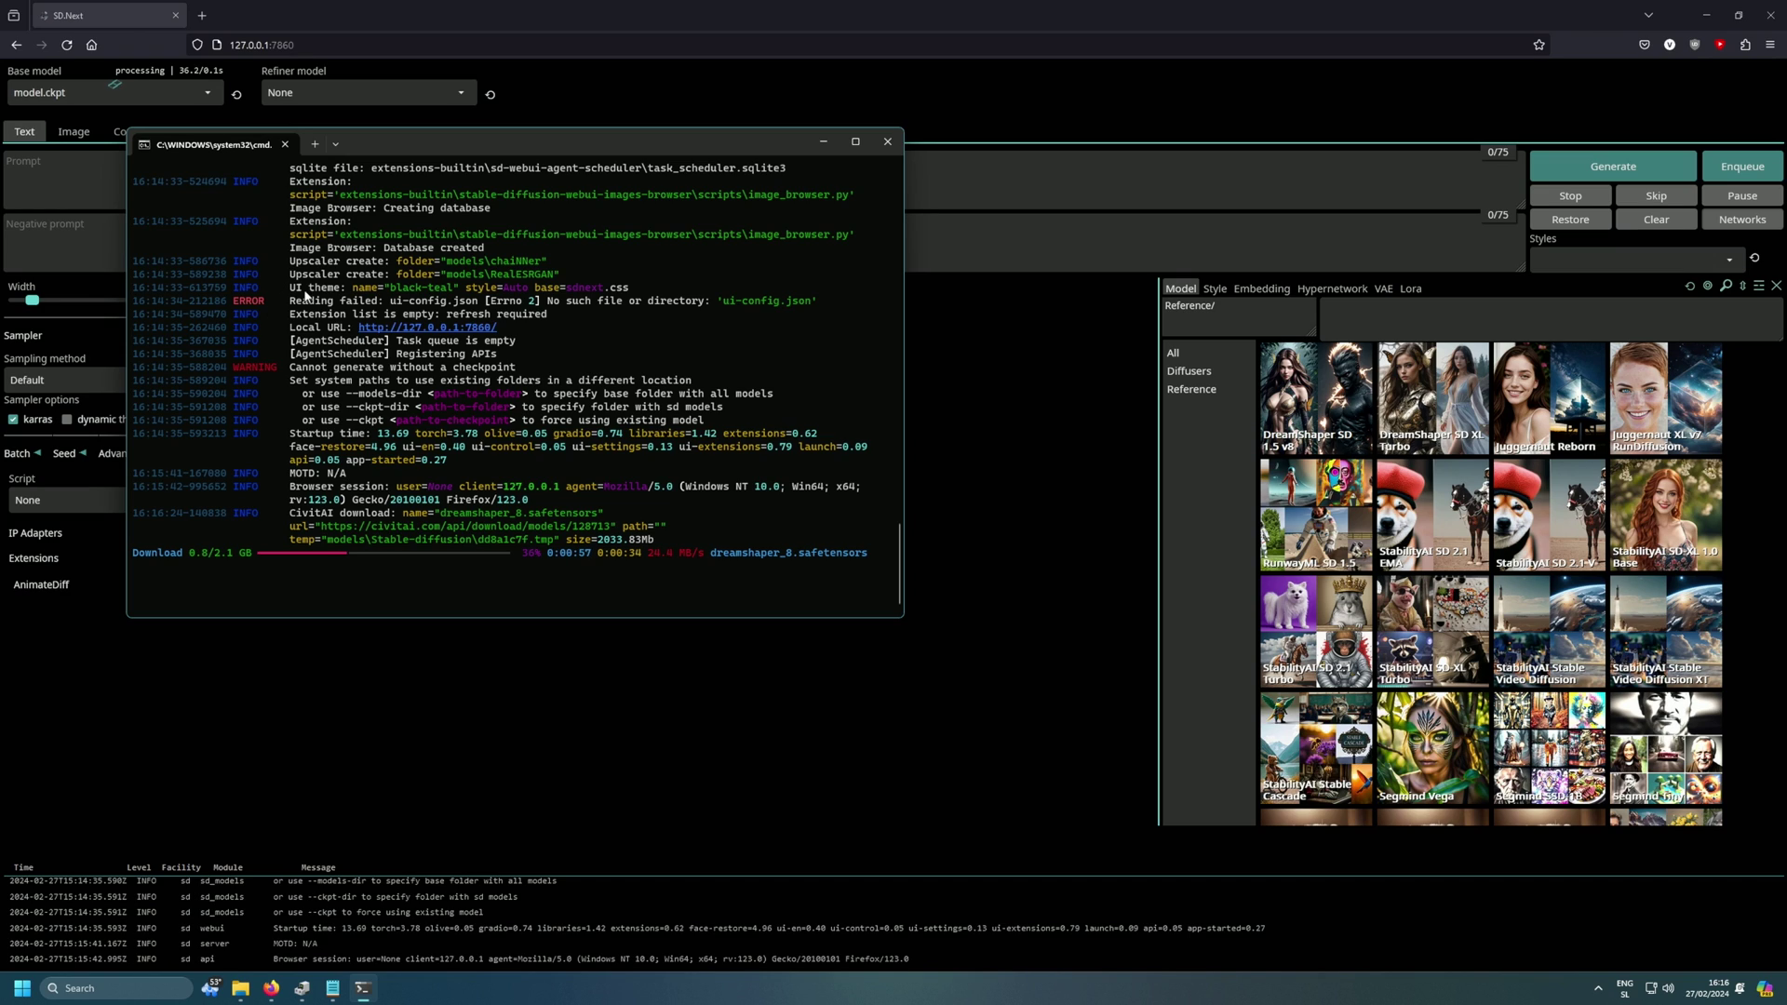
{"action": "left_click", "coordinate": [450, 672]}
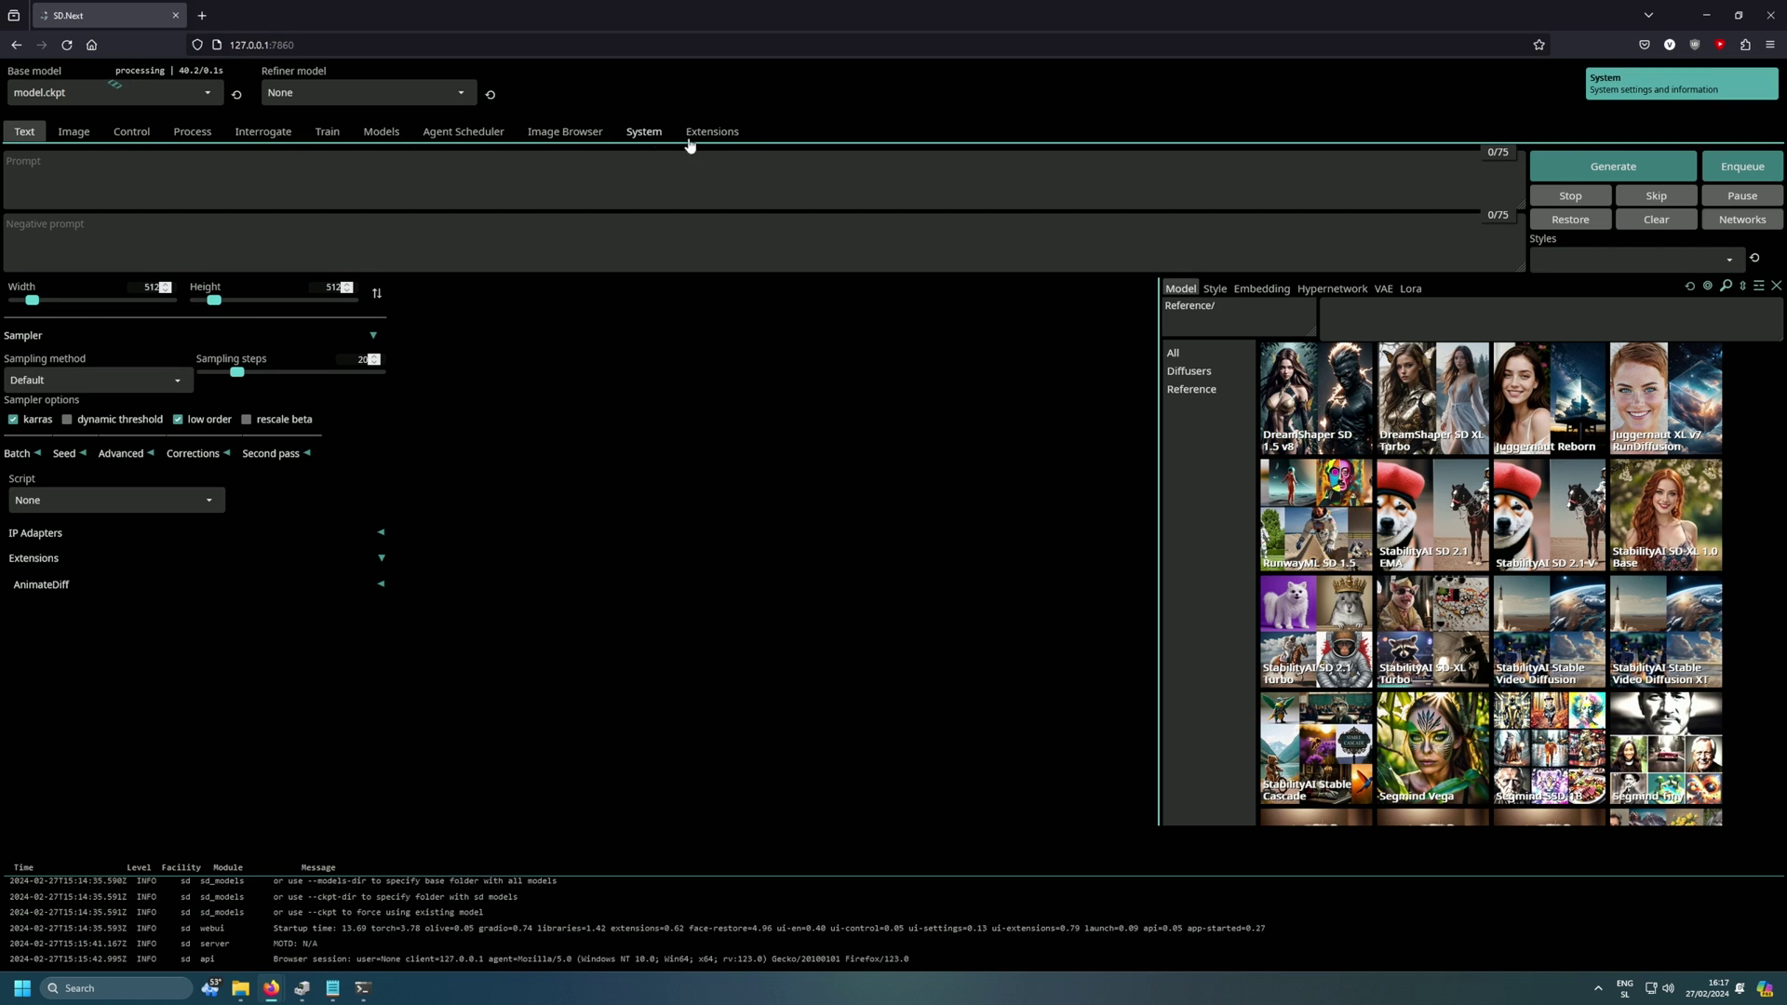
Set the sampling method to DPM++ 2M and expand the Batch settings.
{"action": "left_click", "coordinate": [72, 169]}
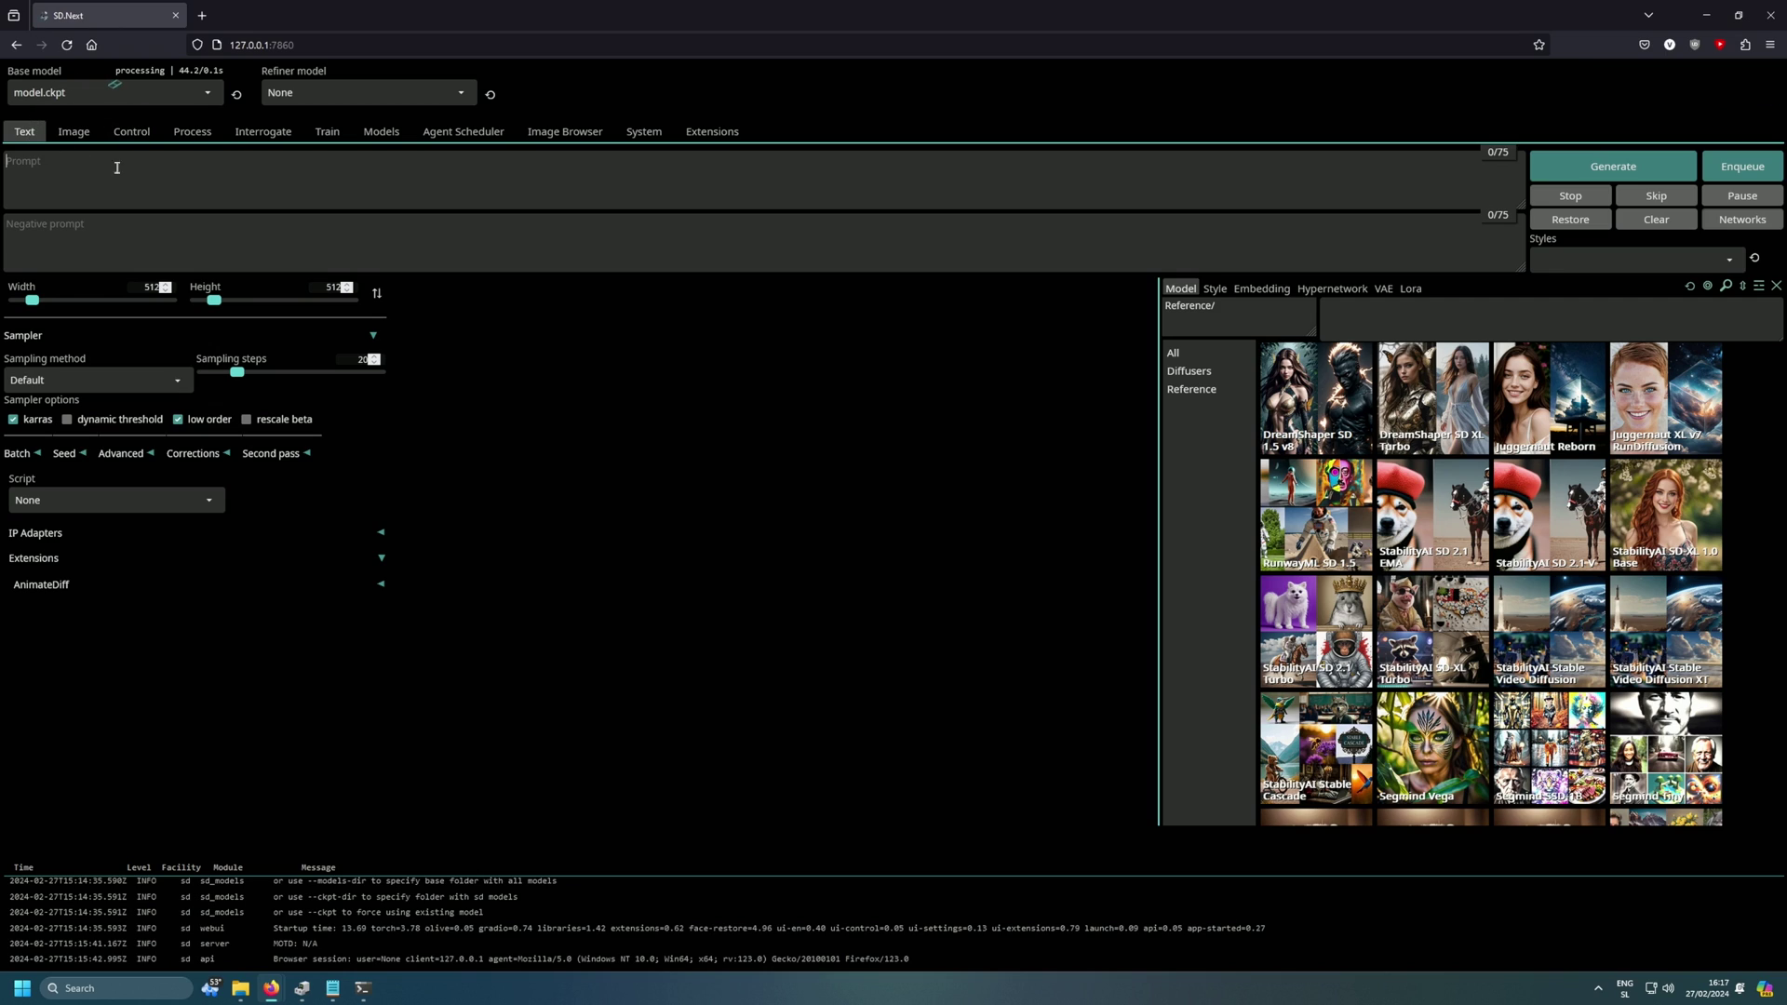
{"action": "left_click", "coordinate": [63, 379]}
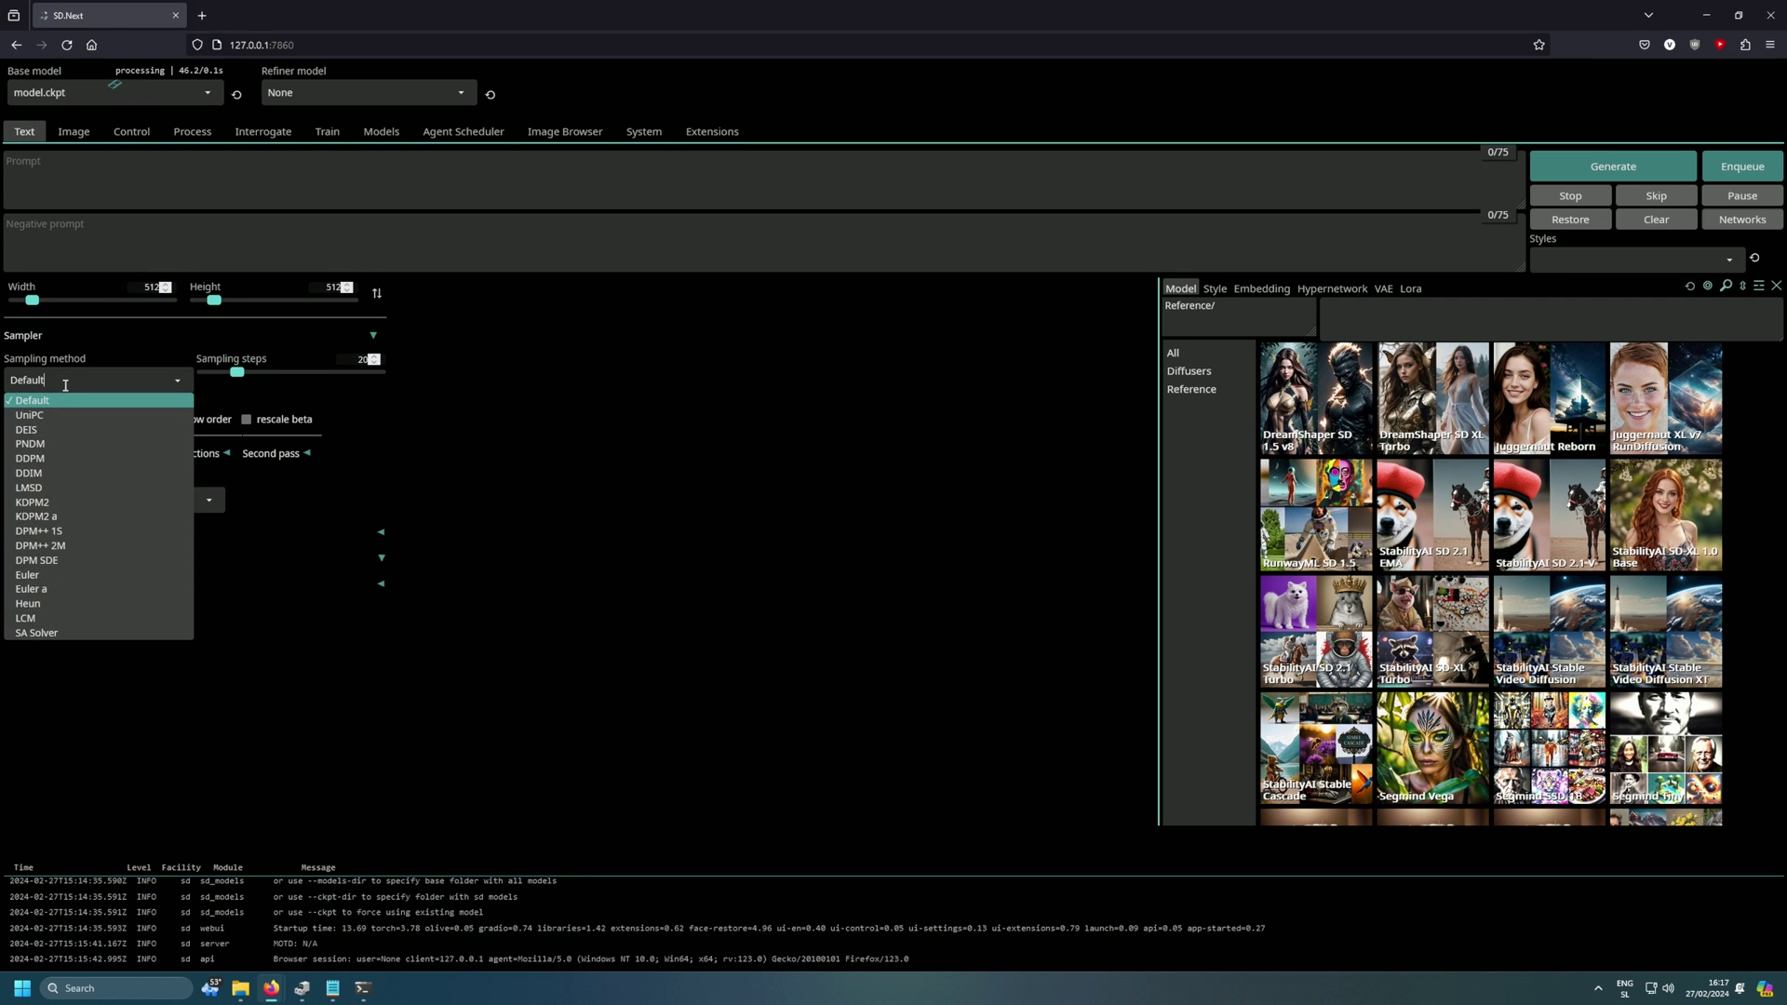
{"action": "left_click", "coordinate": [58, 547]}
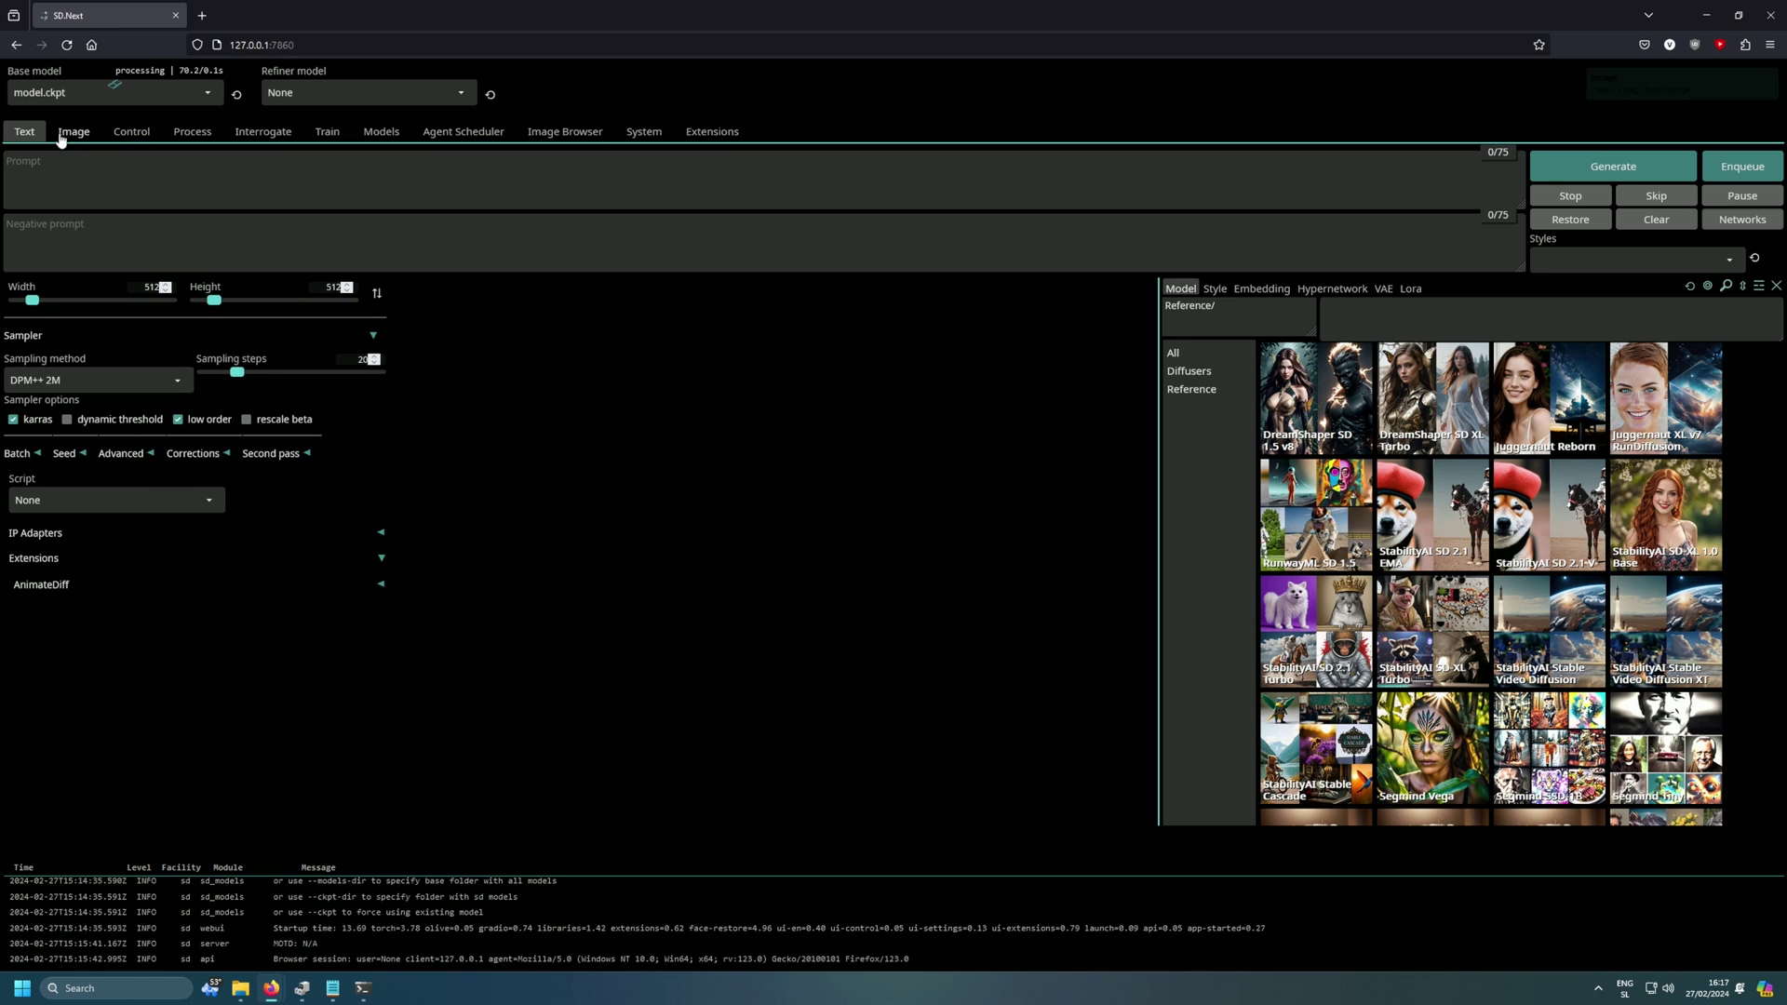
{"action": "left_click", "coordinate": [18, 454]}
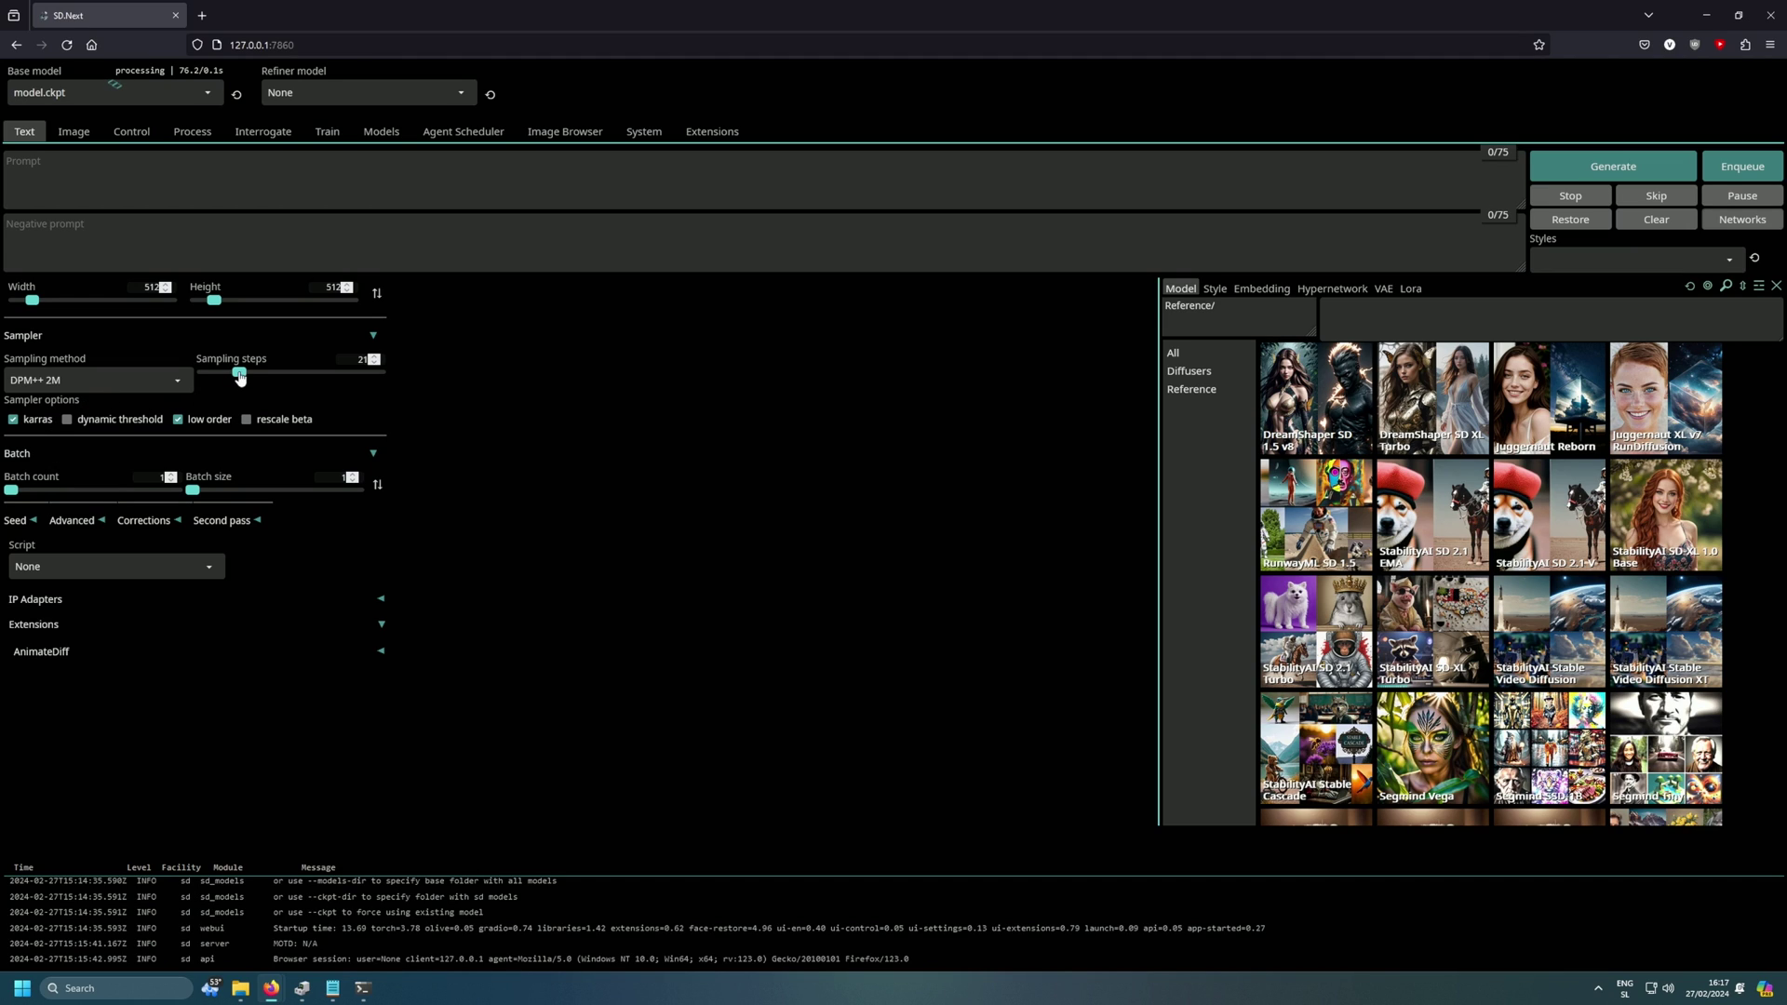
Set the image width and height to 1080 and check the model download progress in the console.
{"action": "double_click", "coordinate": [146, 287]}
{"action": "type", "text": "786"}
{"action": "double_click", "coordinate": [143, 286]}
{"action": "type", "text": "1024"}
{"action": "double_click", "coordinate": [321, 287]}
{"action": "type", "text": "1024"}
{"action": "left_click", "coordinate": [362, 988]}
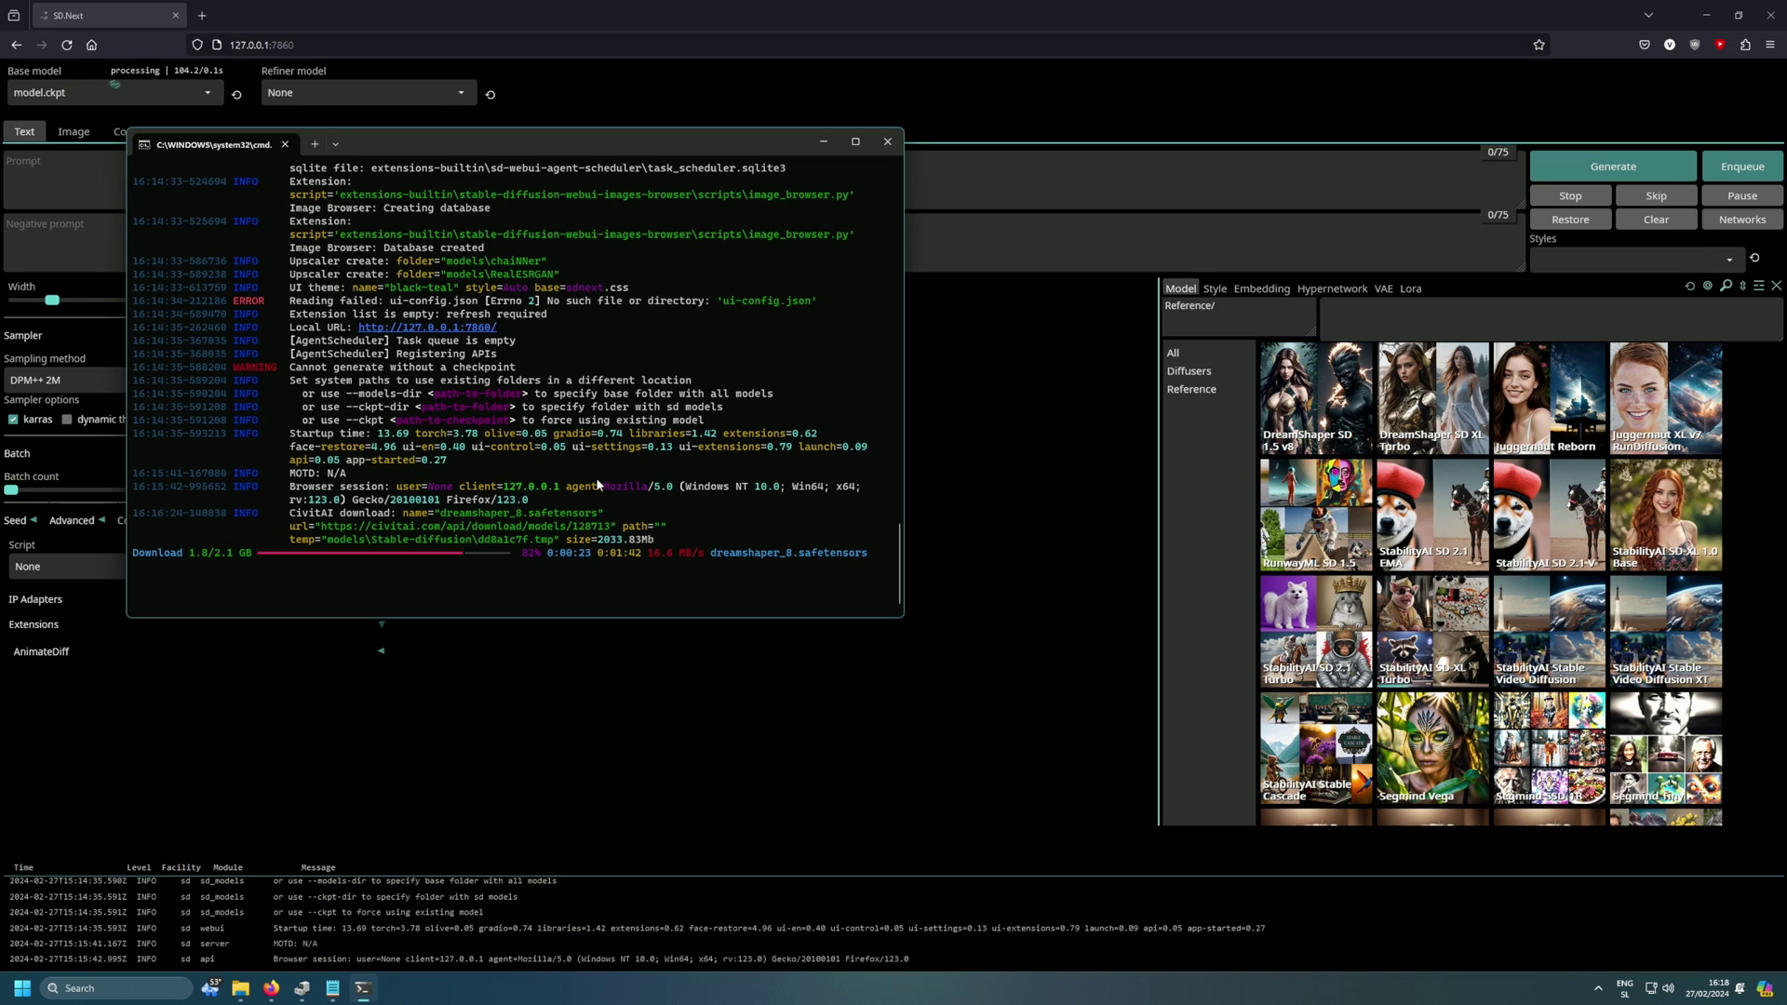
{"action": "left_click", "coordinate": [493, 623]}
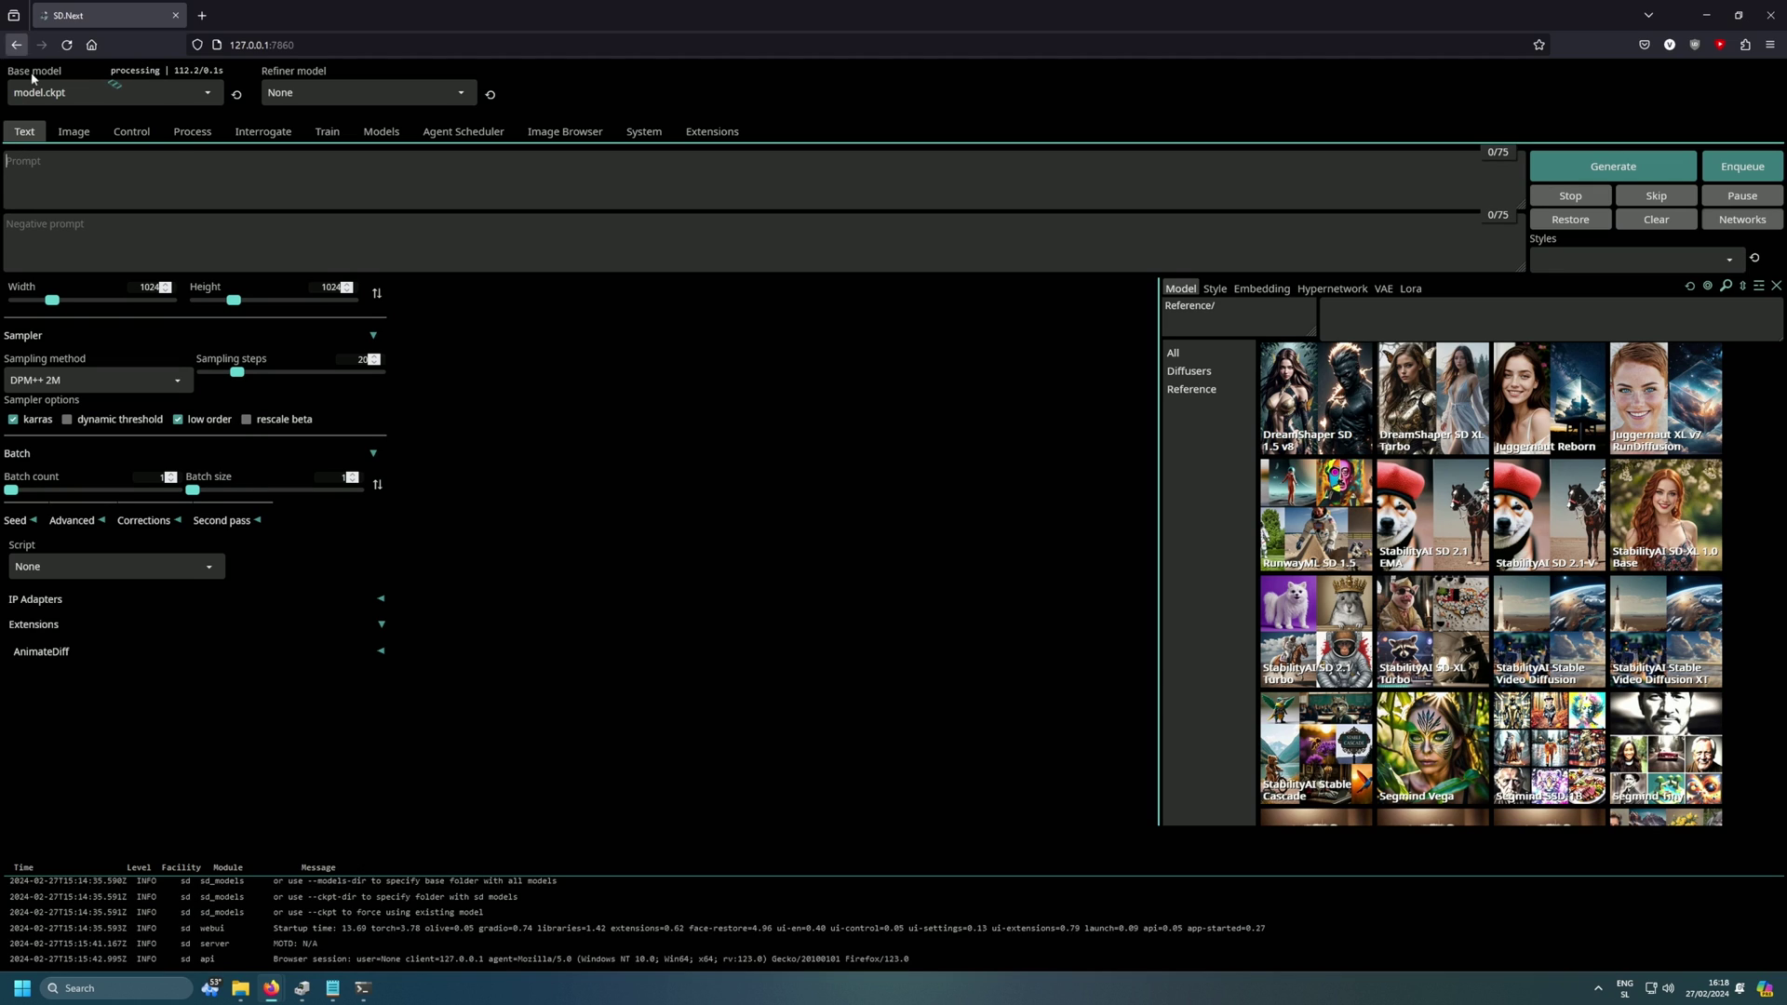
Enter the prompt "Avatar, agent, waterfall, high quality, 4k, colorful, nature" and generate the image.
{"action": "type", "text": "Avatar, agent,"}
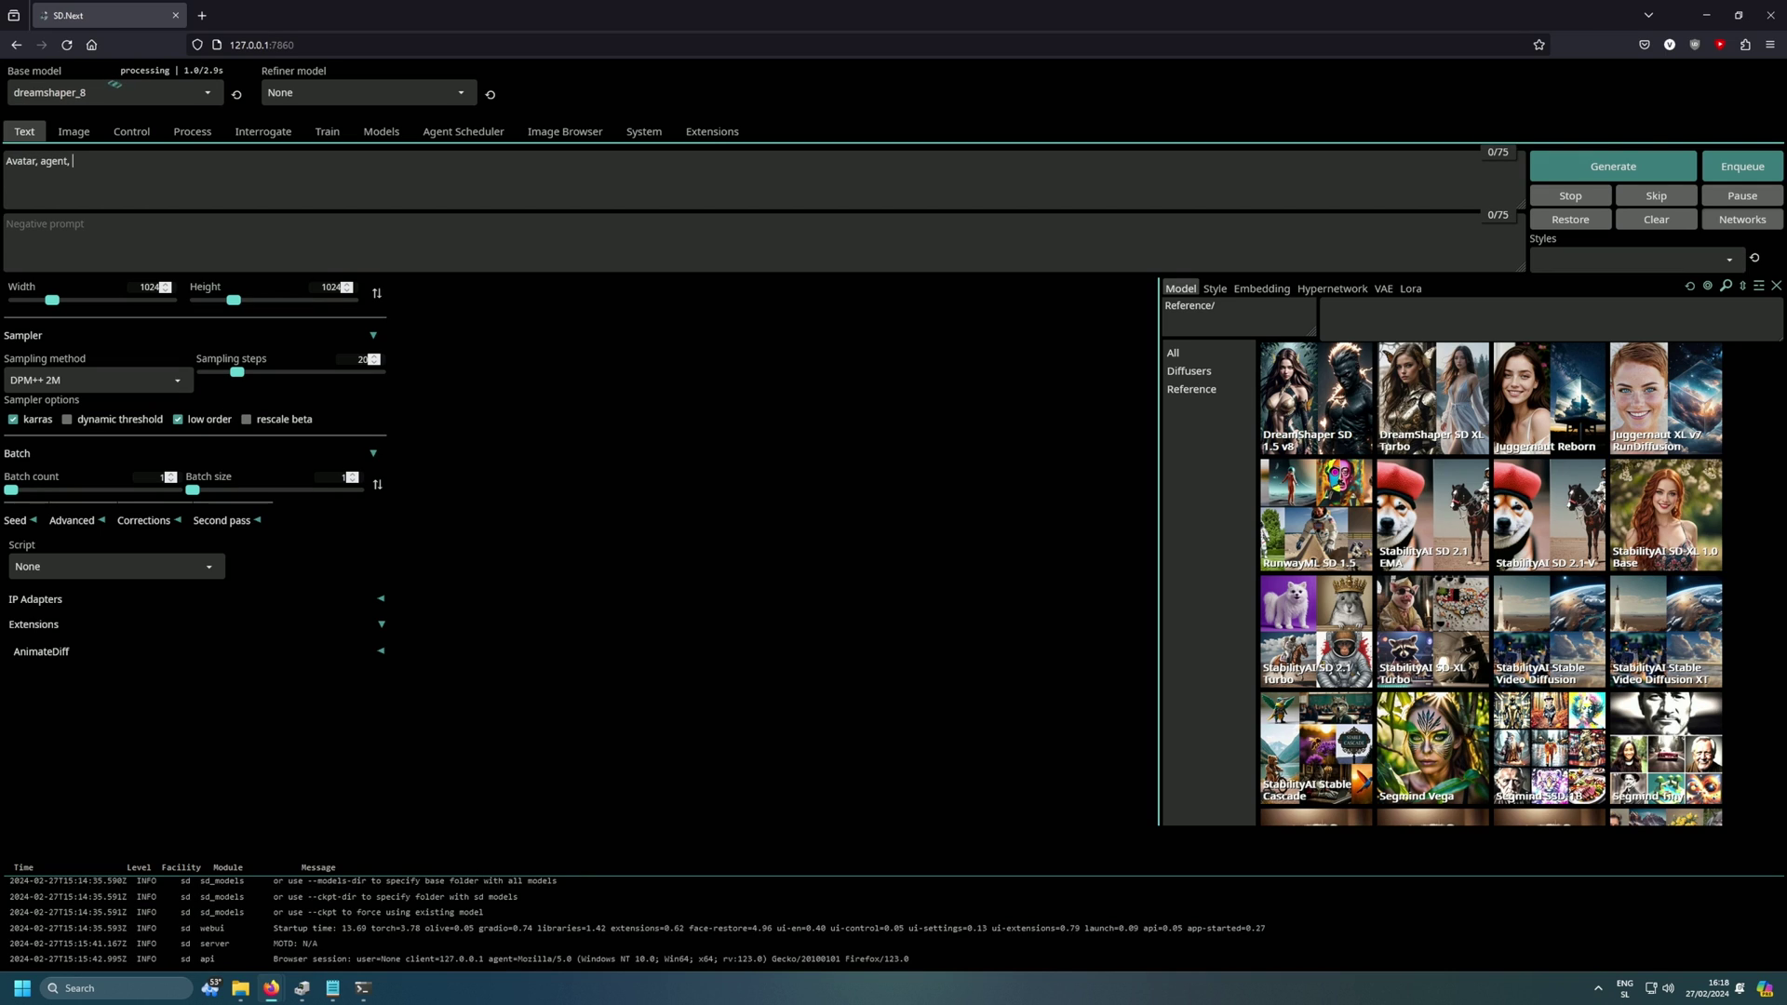
{"action": "type", "text": " waterfall, b"}
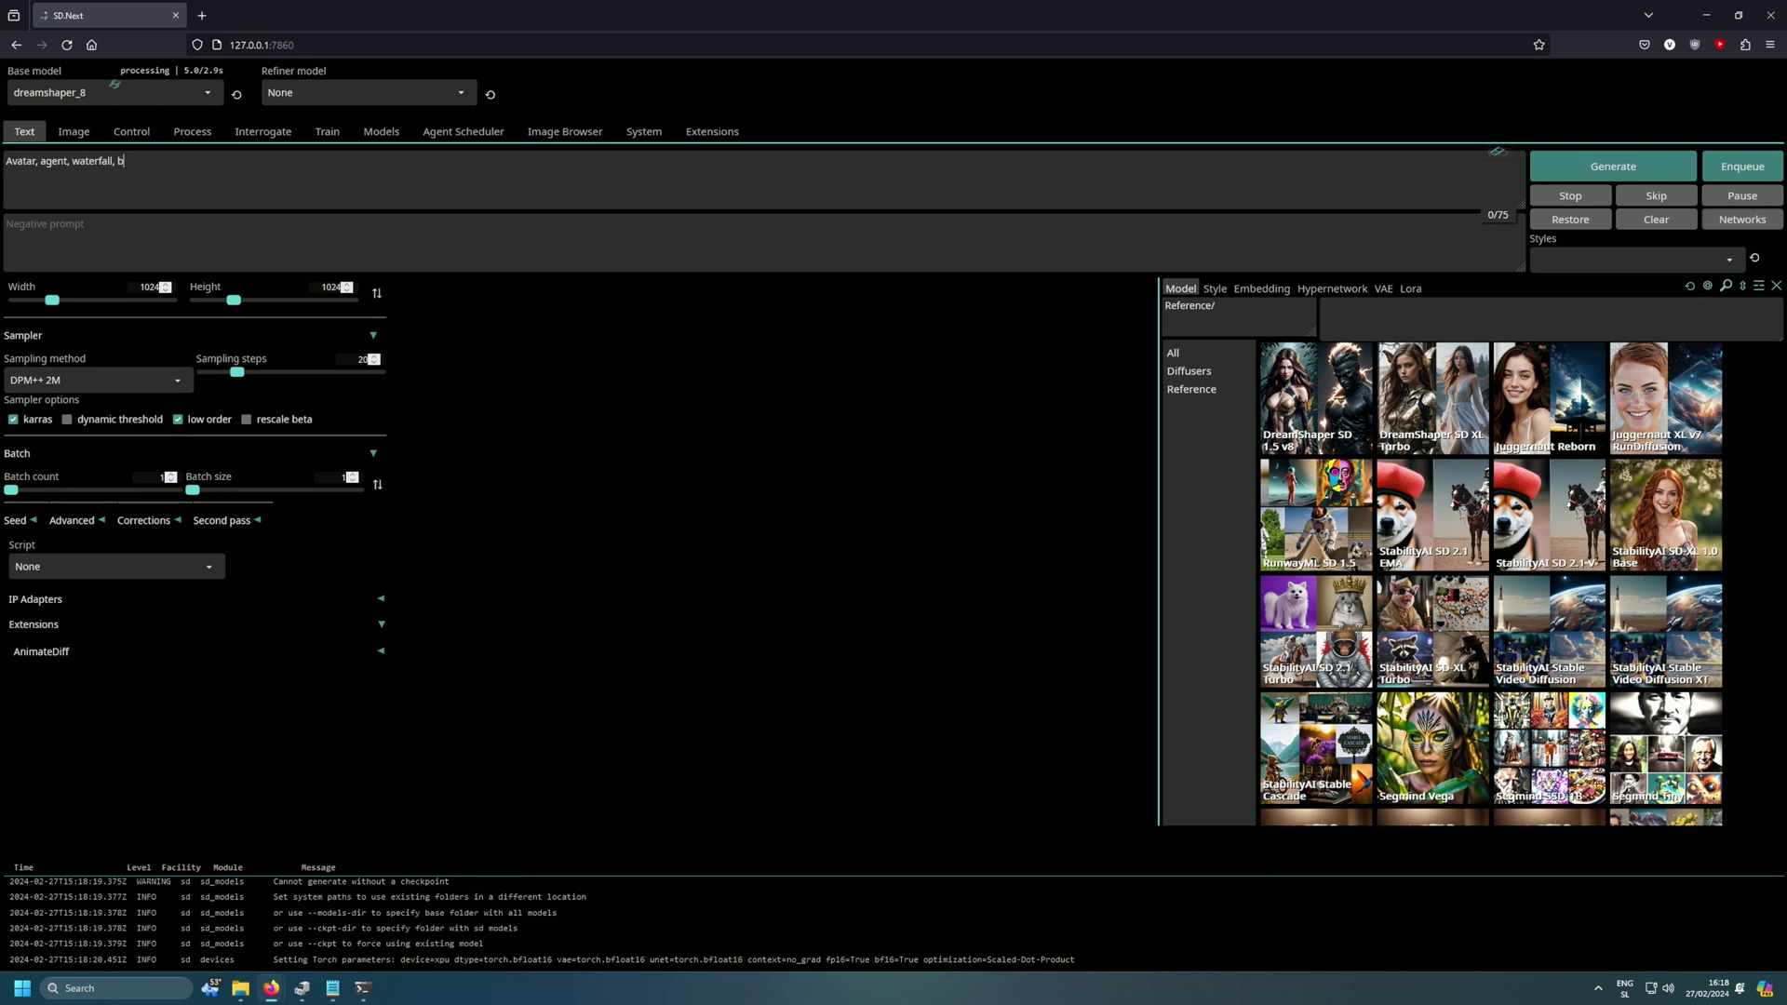
{"action": "type", "text": "igh quality, 4k"}
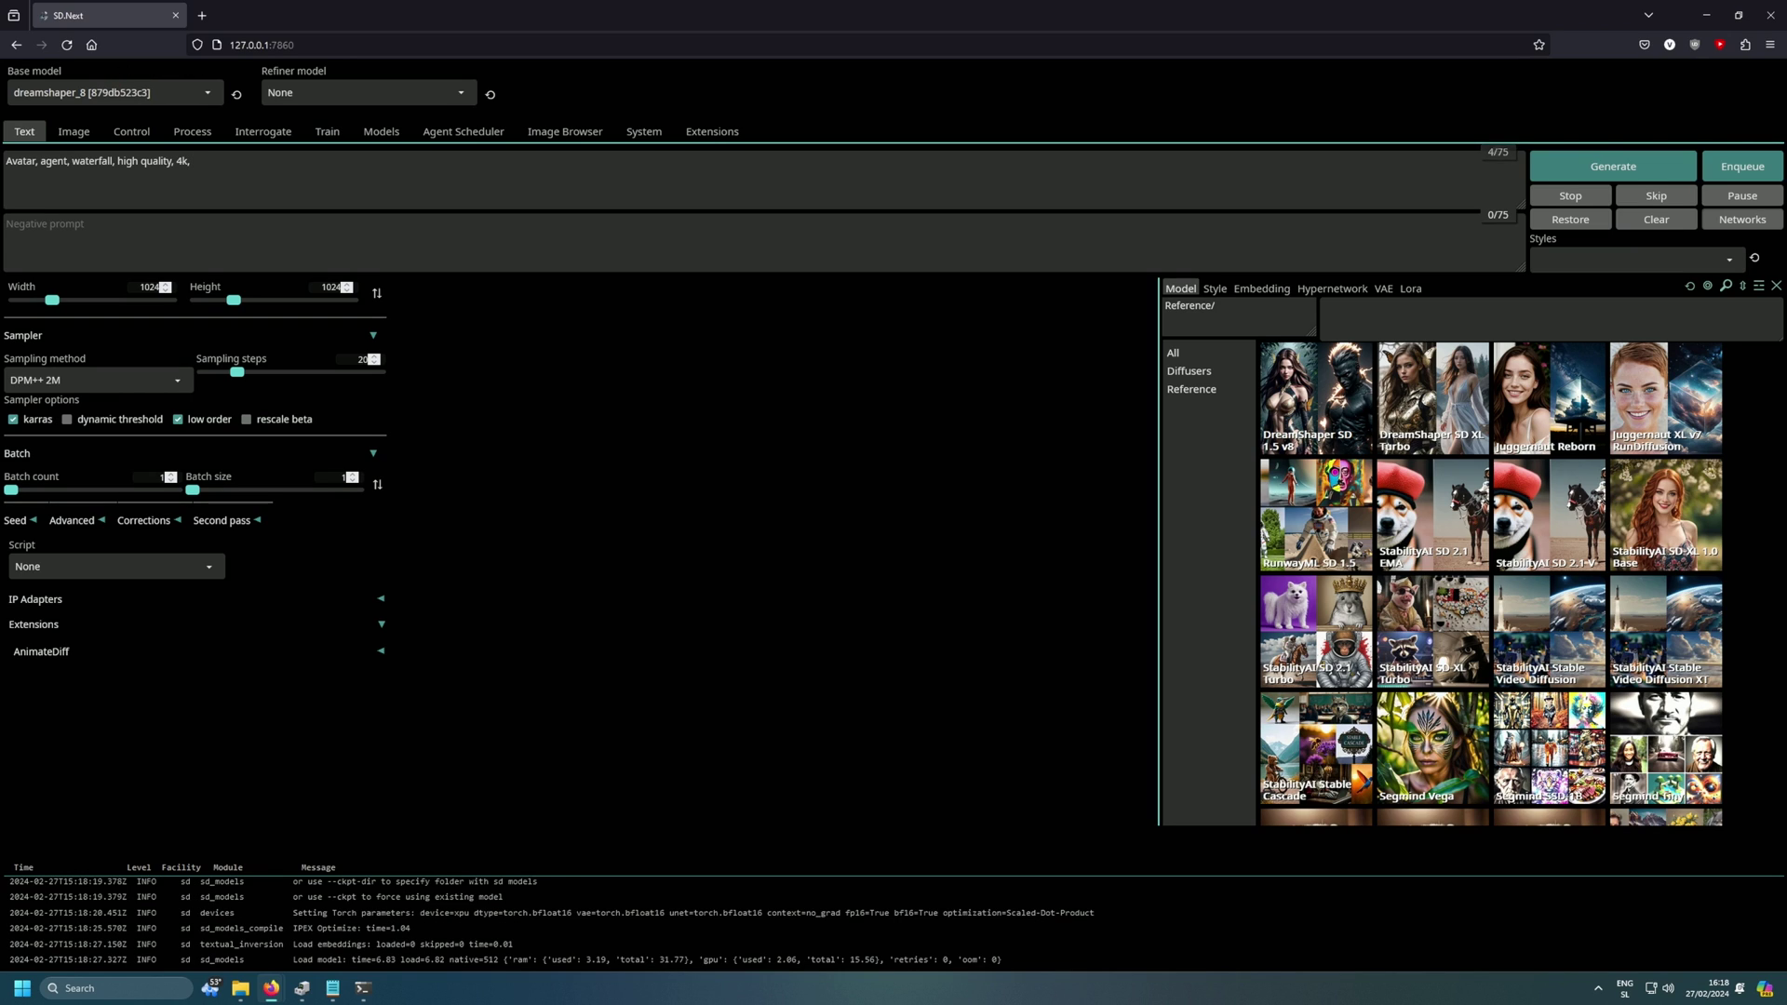
{"action": "type", "text": ", colorful, nature"}
{"action": "key", "text": "alt+Tab"}
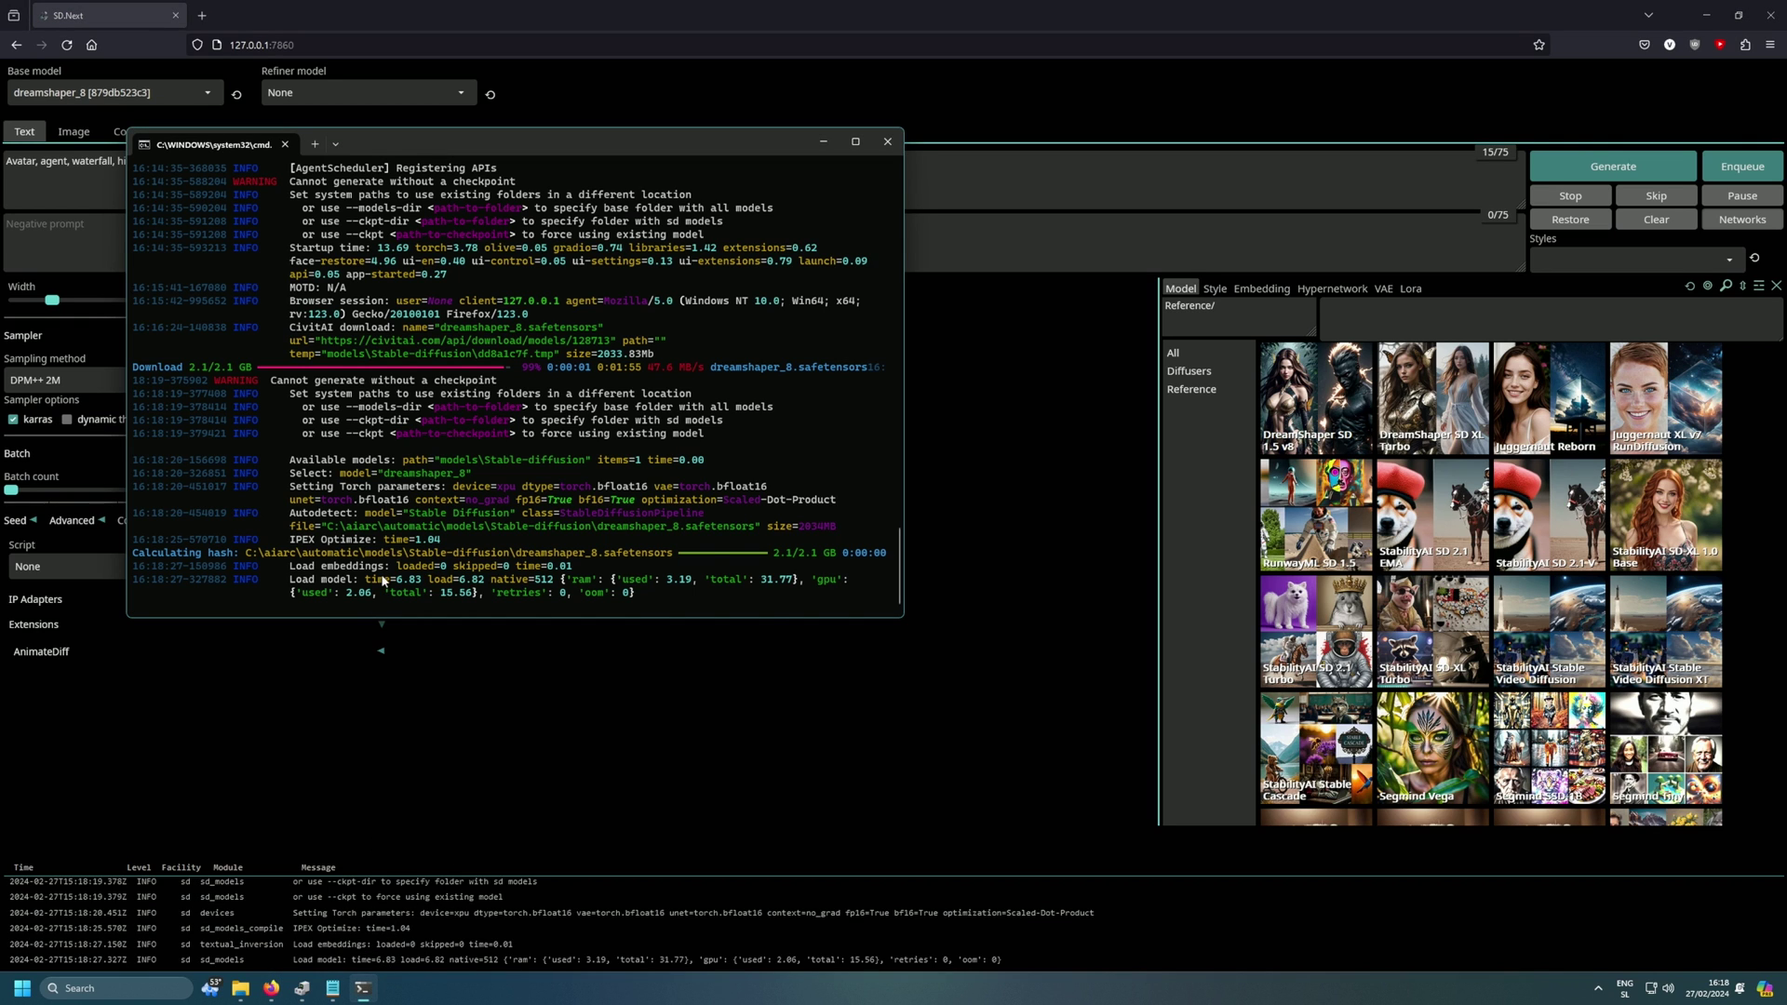
{"action": "key", "text": "alt+Tab"}
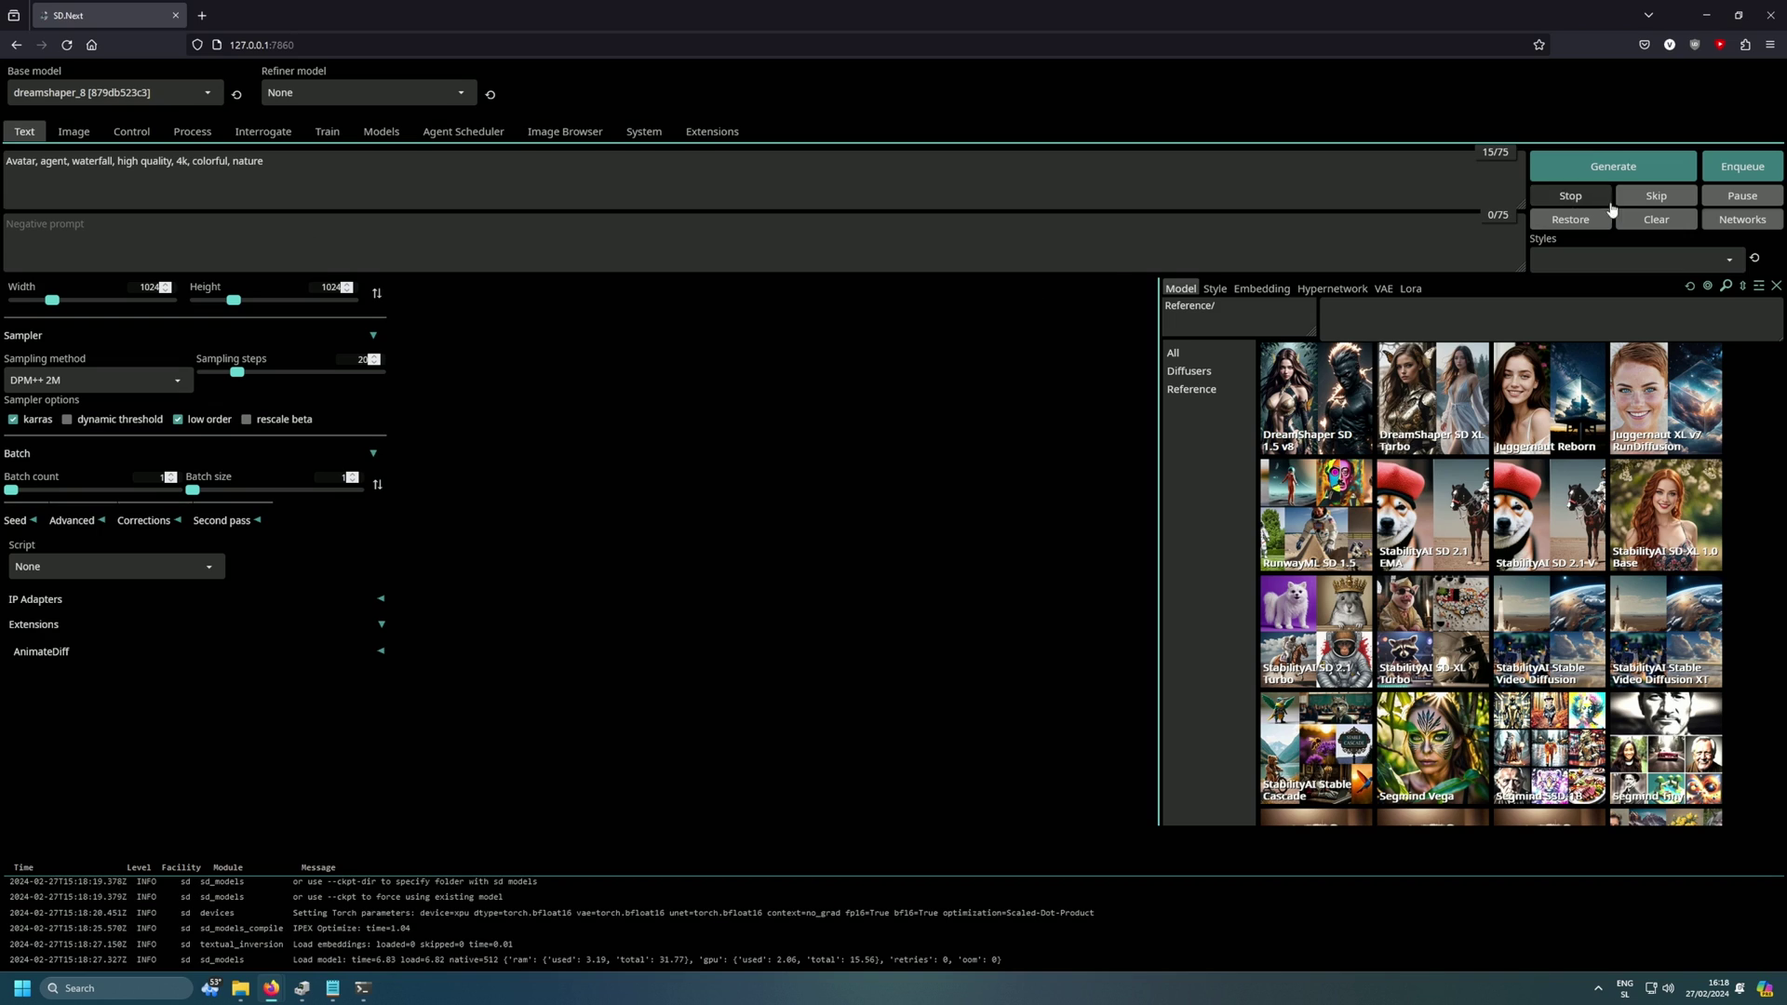
{"action": "left_click", "coordinate": [1588, 178]}
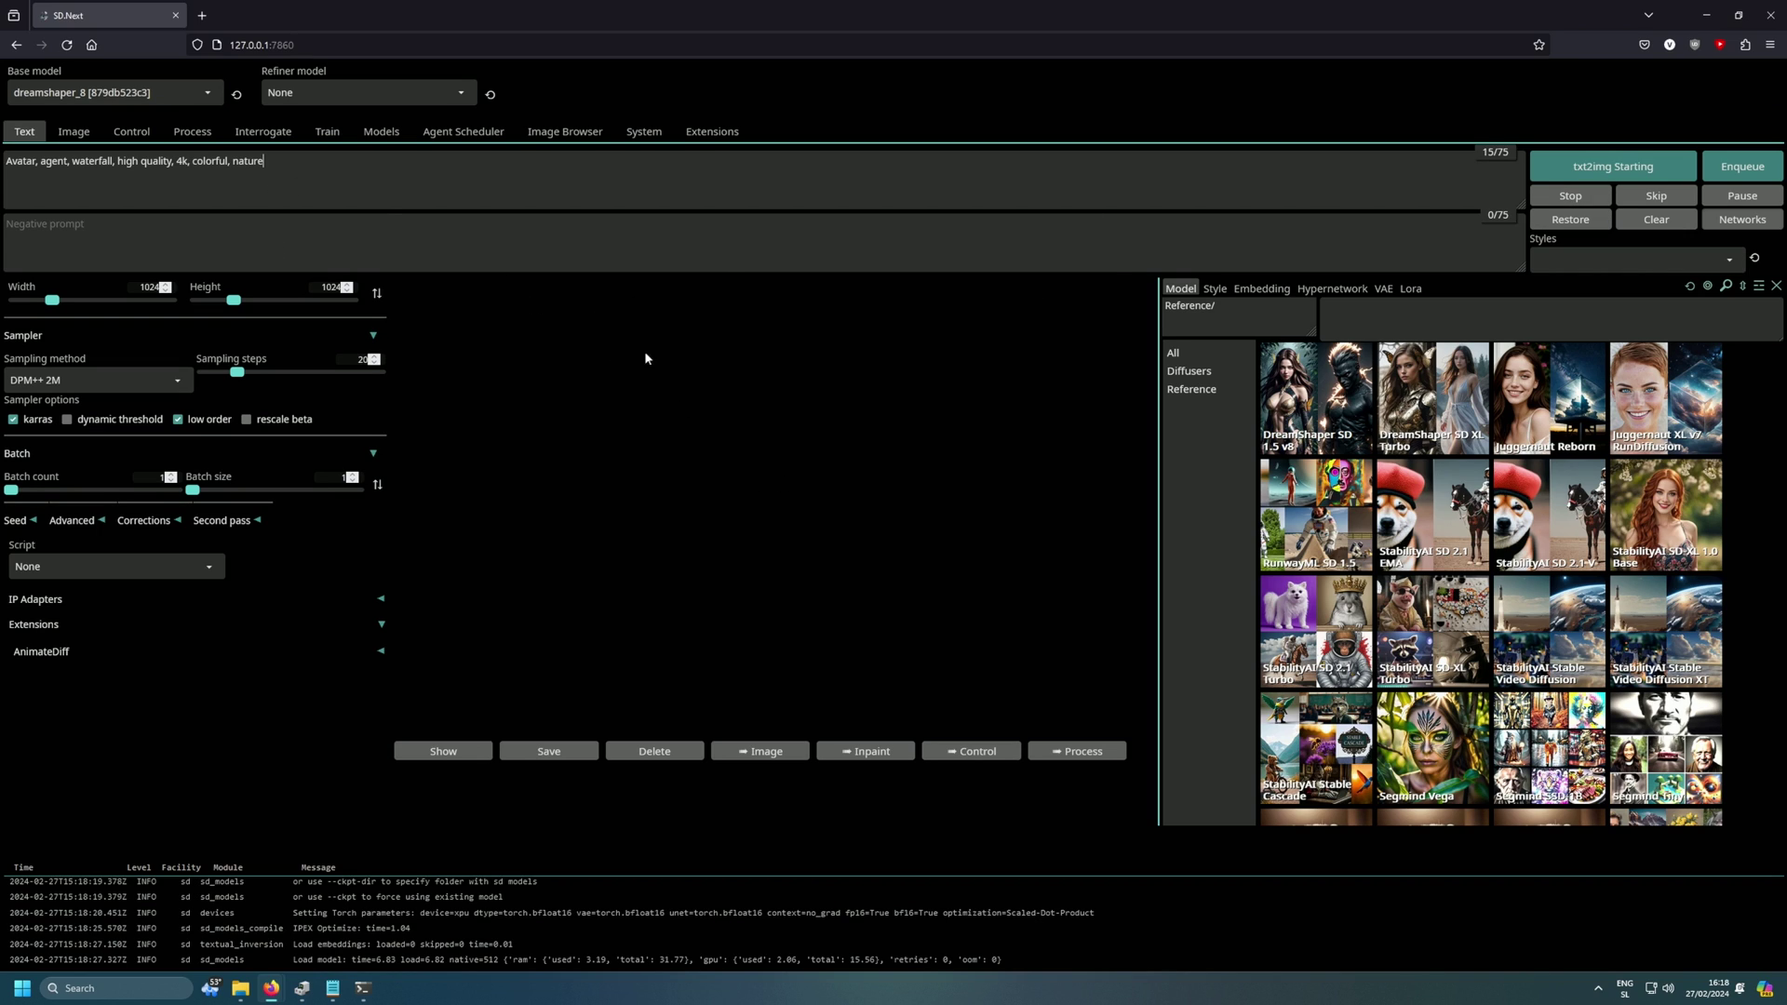
Enlarge the console window, examine the iteration speed and processing time of the running generation, and return to the web interface.
{"action": "left_click", "coordinate": [354, 994]}
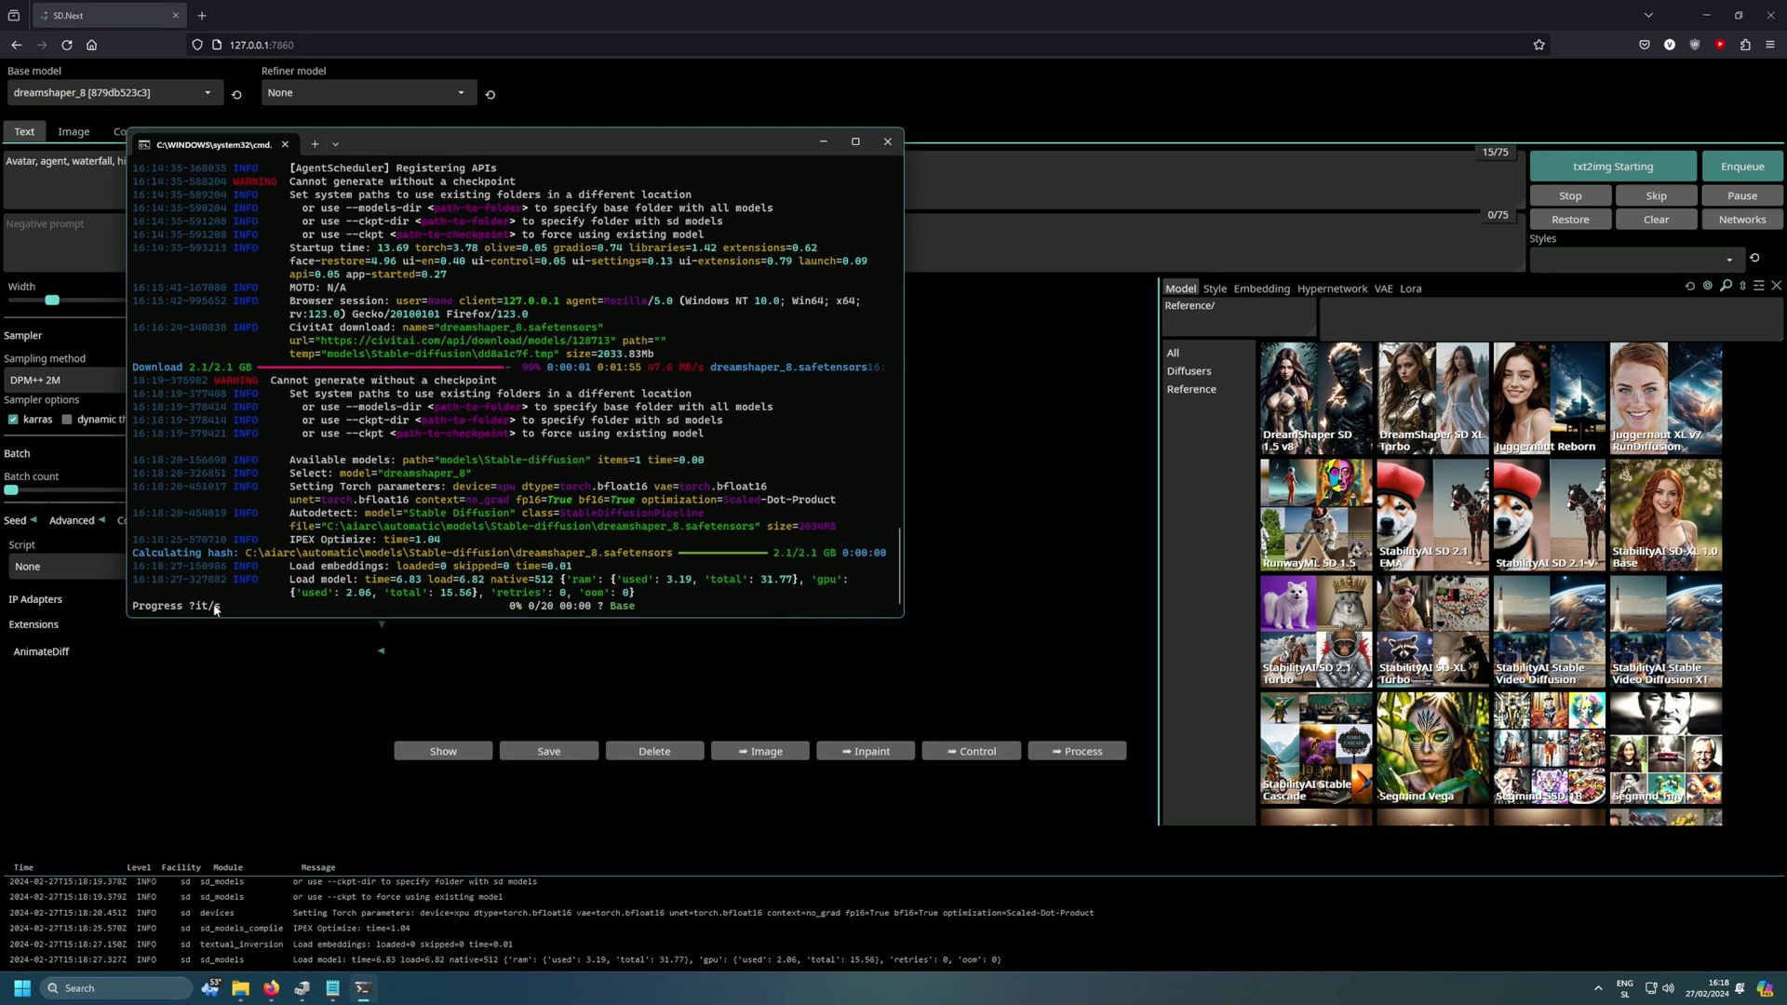
{"action": "left_click_drag", "start_coordinate": [174, 616], "coordinate": [465, 695]}
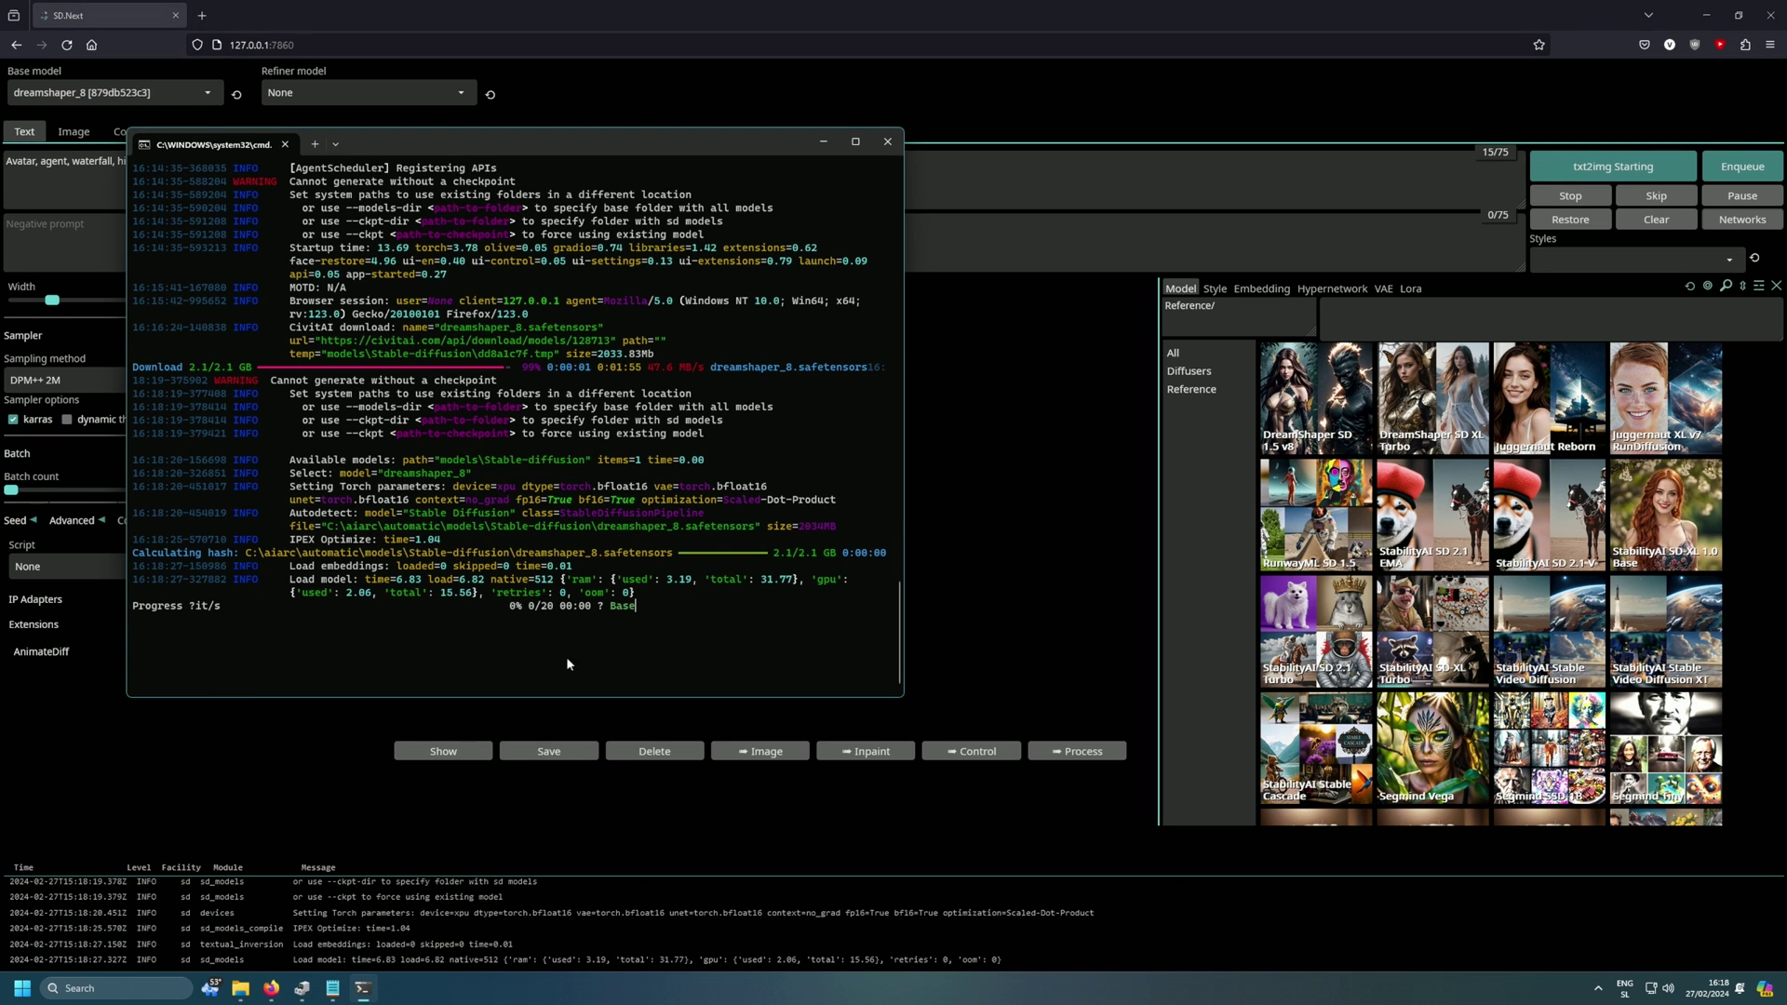
{"action": "left_click_drag", "start_coordinate": [903, 586], "coordinate": [1104, 567]}
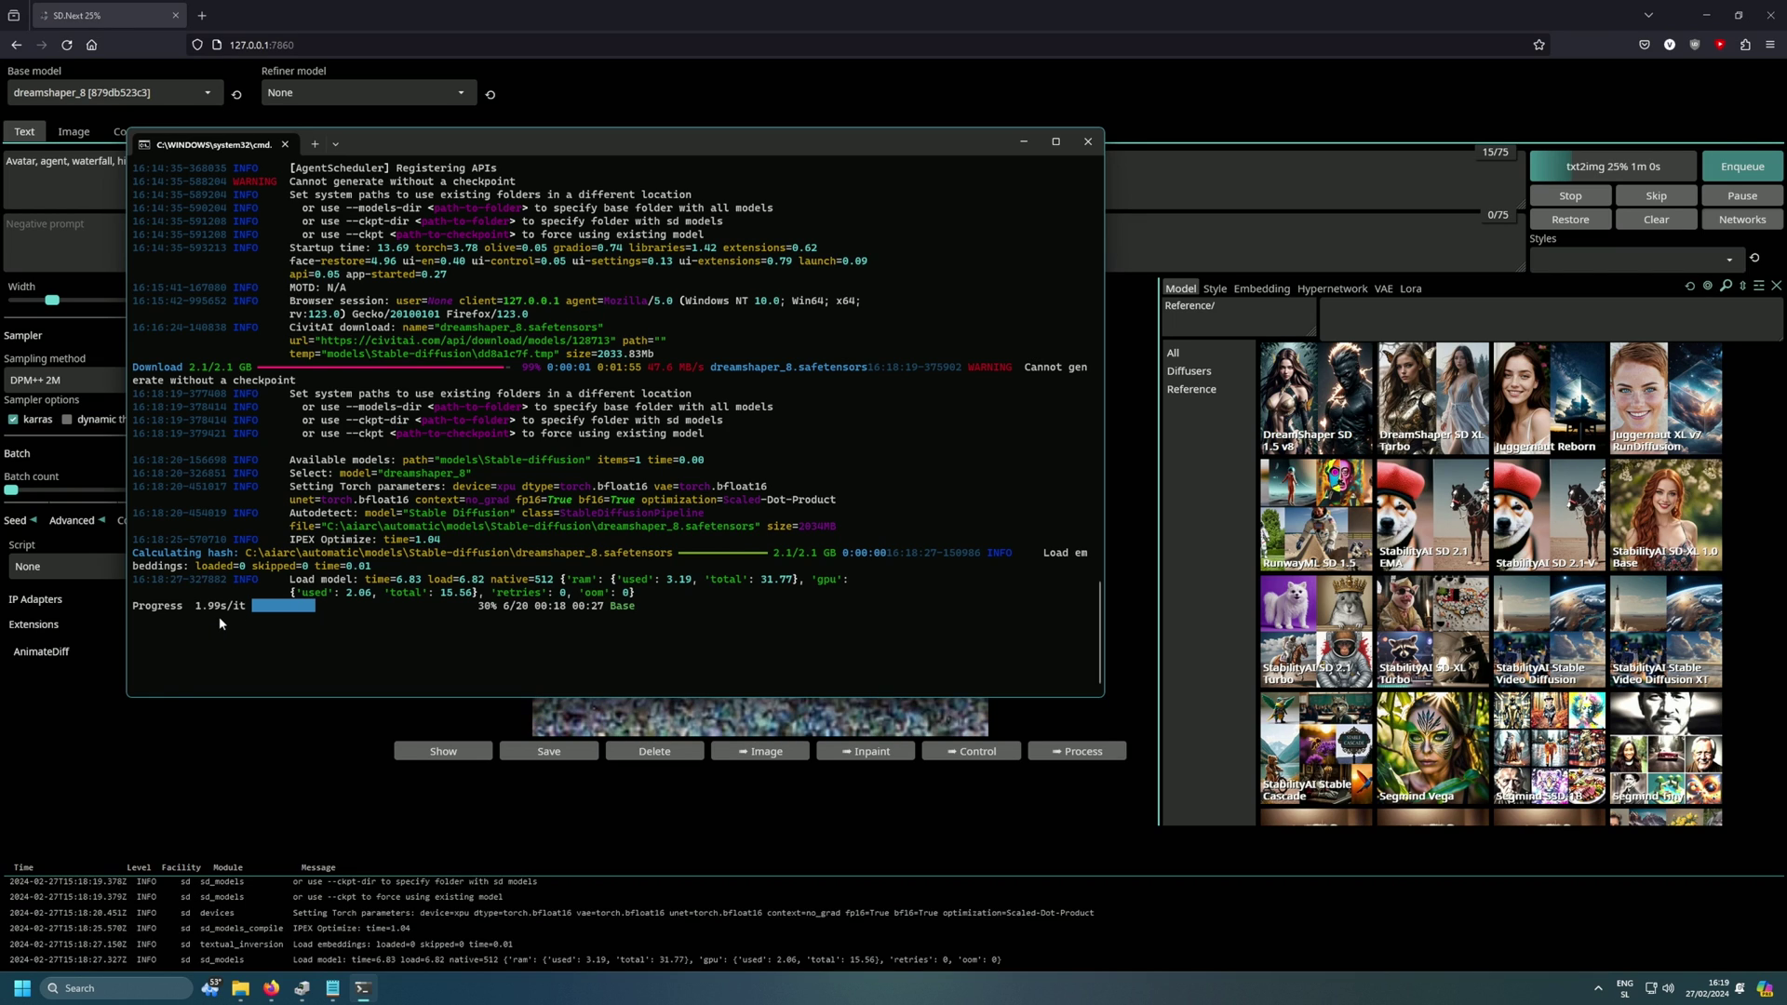
{"action": "left_click_drag", "start_coordinate": [195, 612], "coordinate": [227, 612]}
{"action": "left_click_drag", "start_coordinate": [228, 613], "coordinate": [196, 611]}
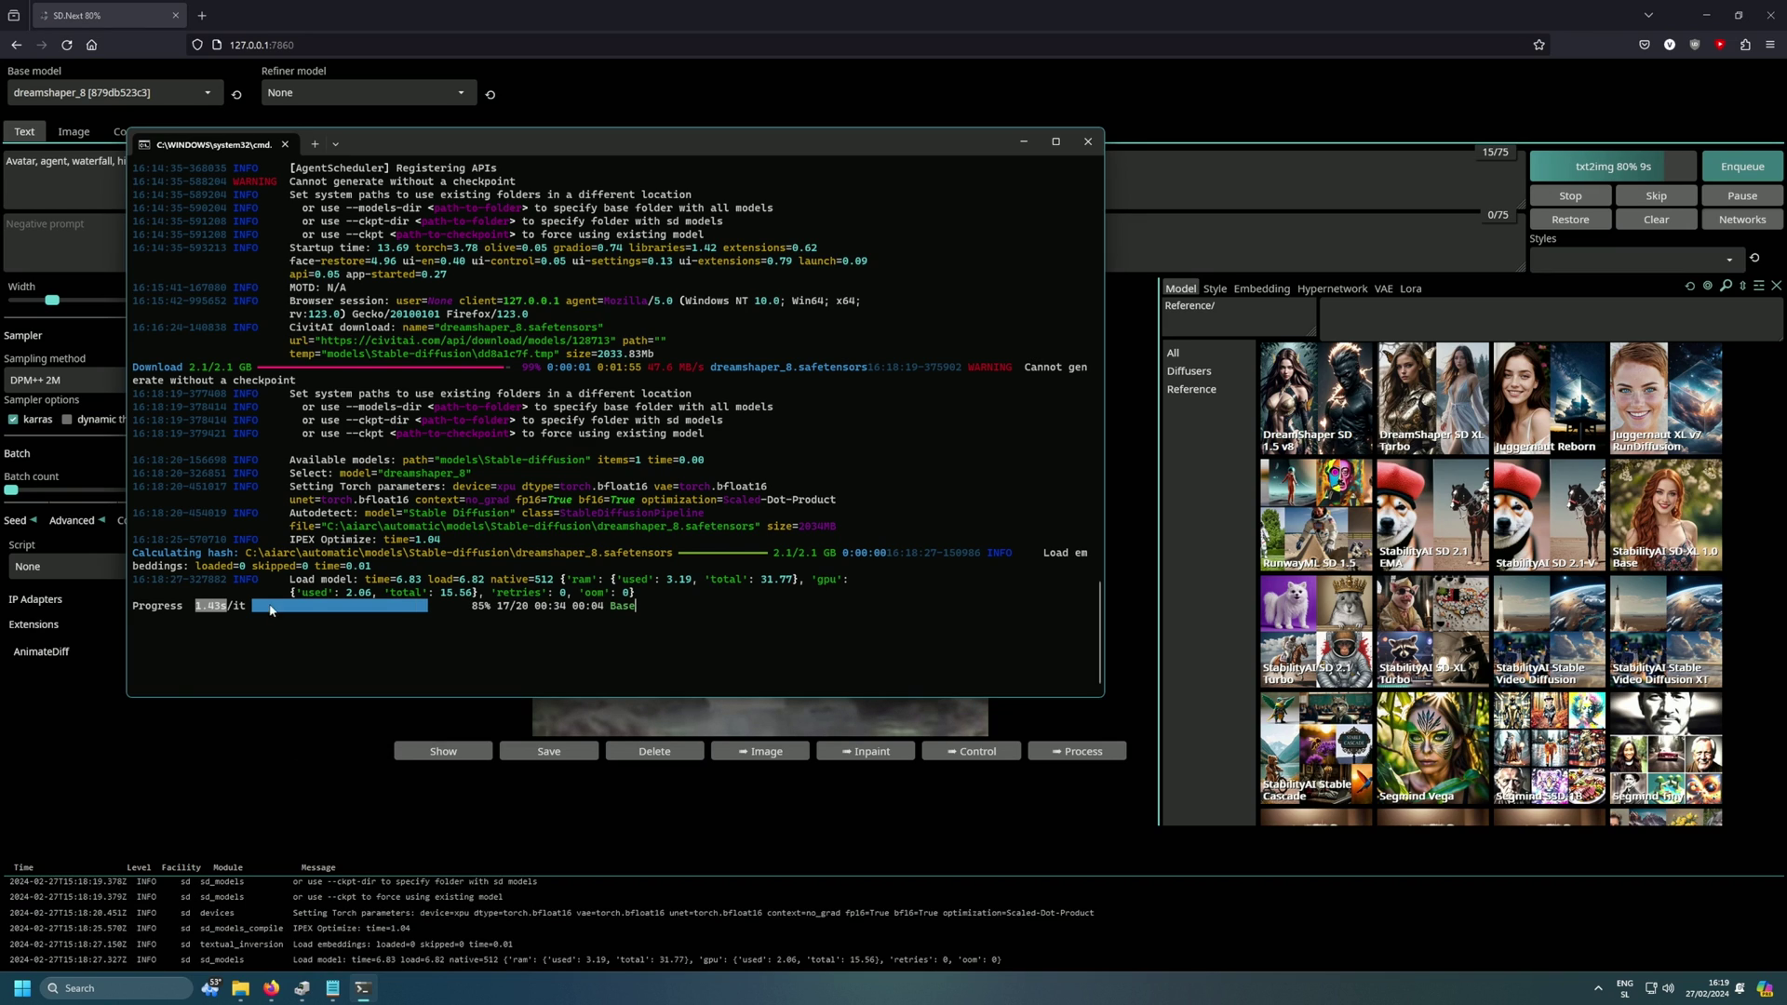
{"action": "left_click", "coordinate": [240, 612]}
{"action": "left_click_drag", "start_coordinate": [240, 607], "coordinate": [195, 607]}
{"action": "left_click", "coordinate": [350, 802]}
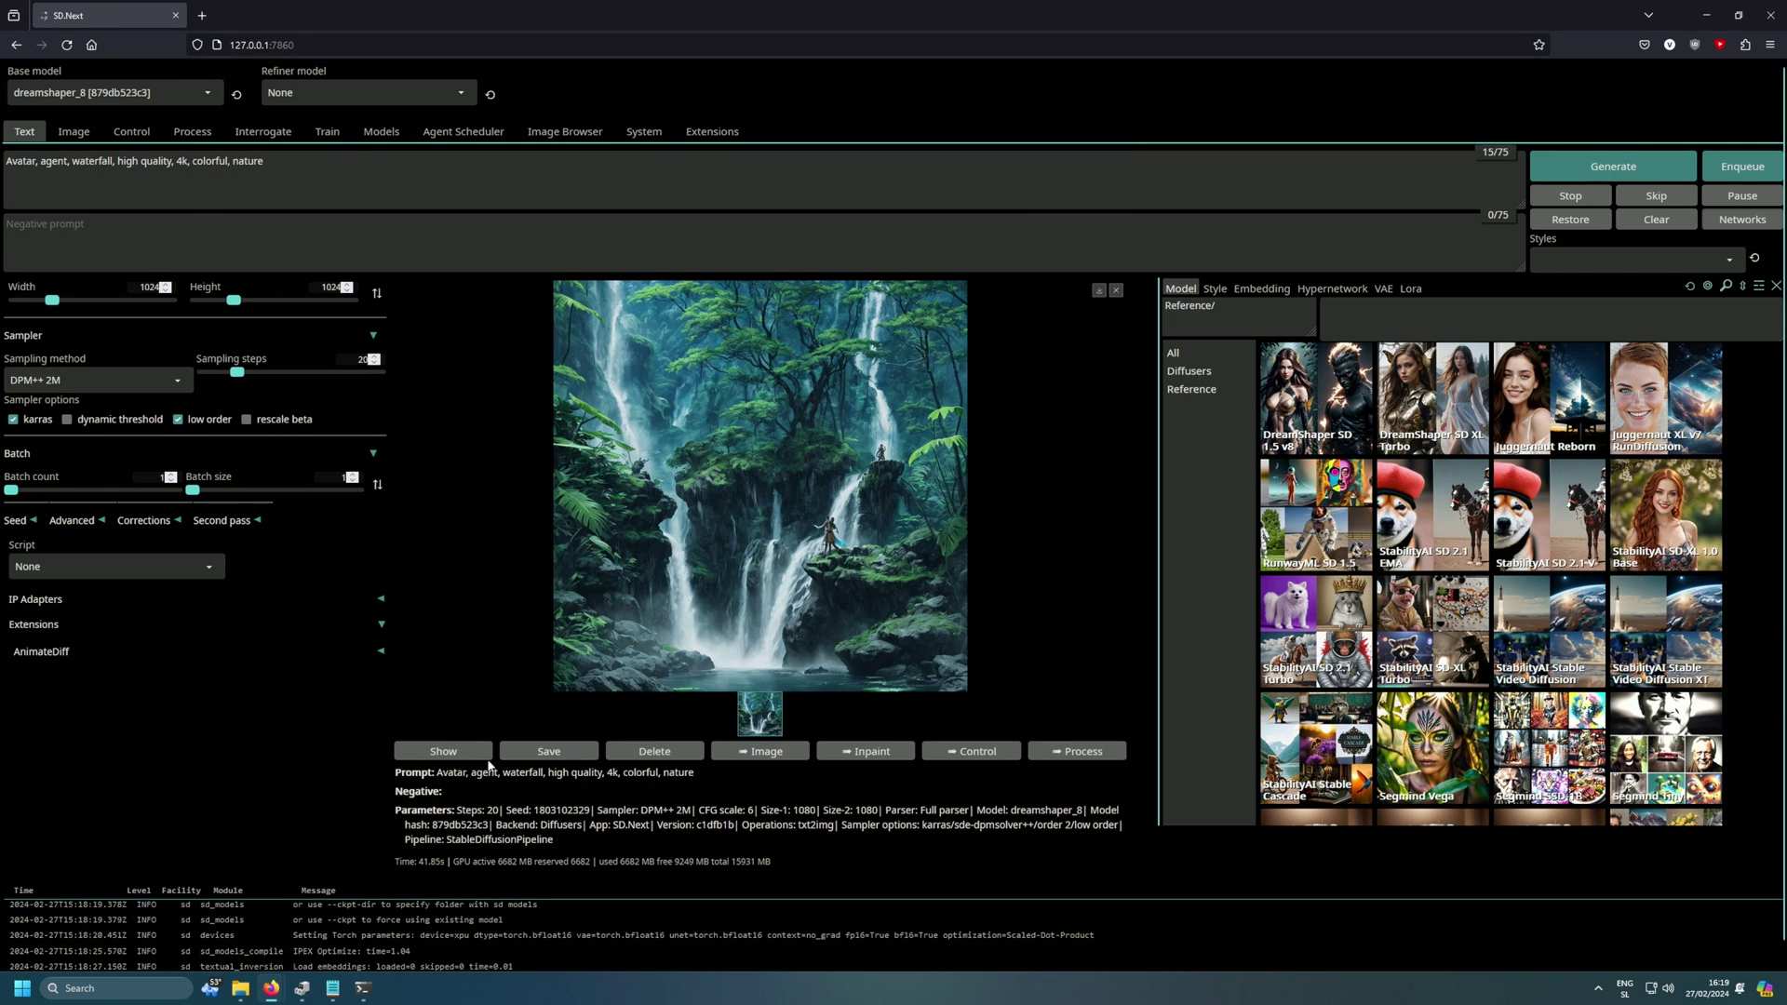
{"action": "left_click", "coordinate": [363, 988]}
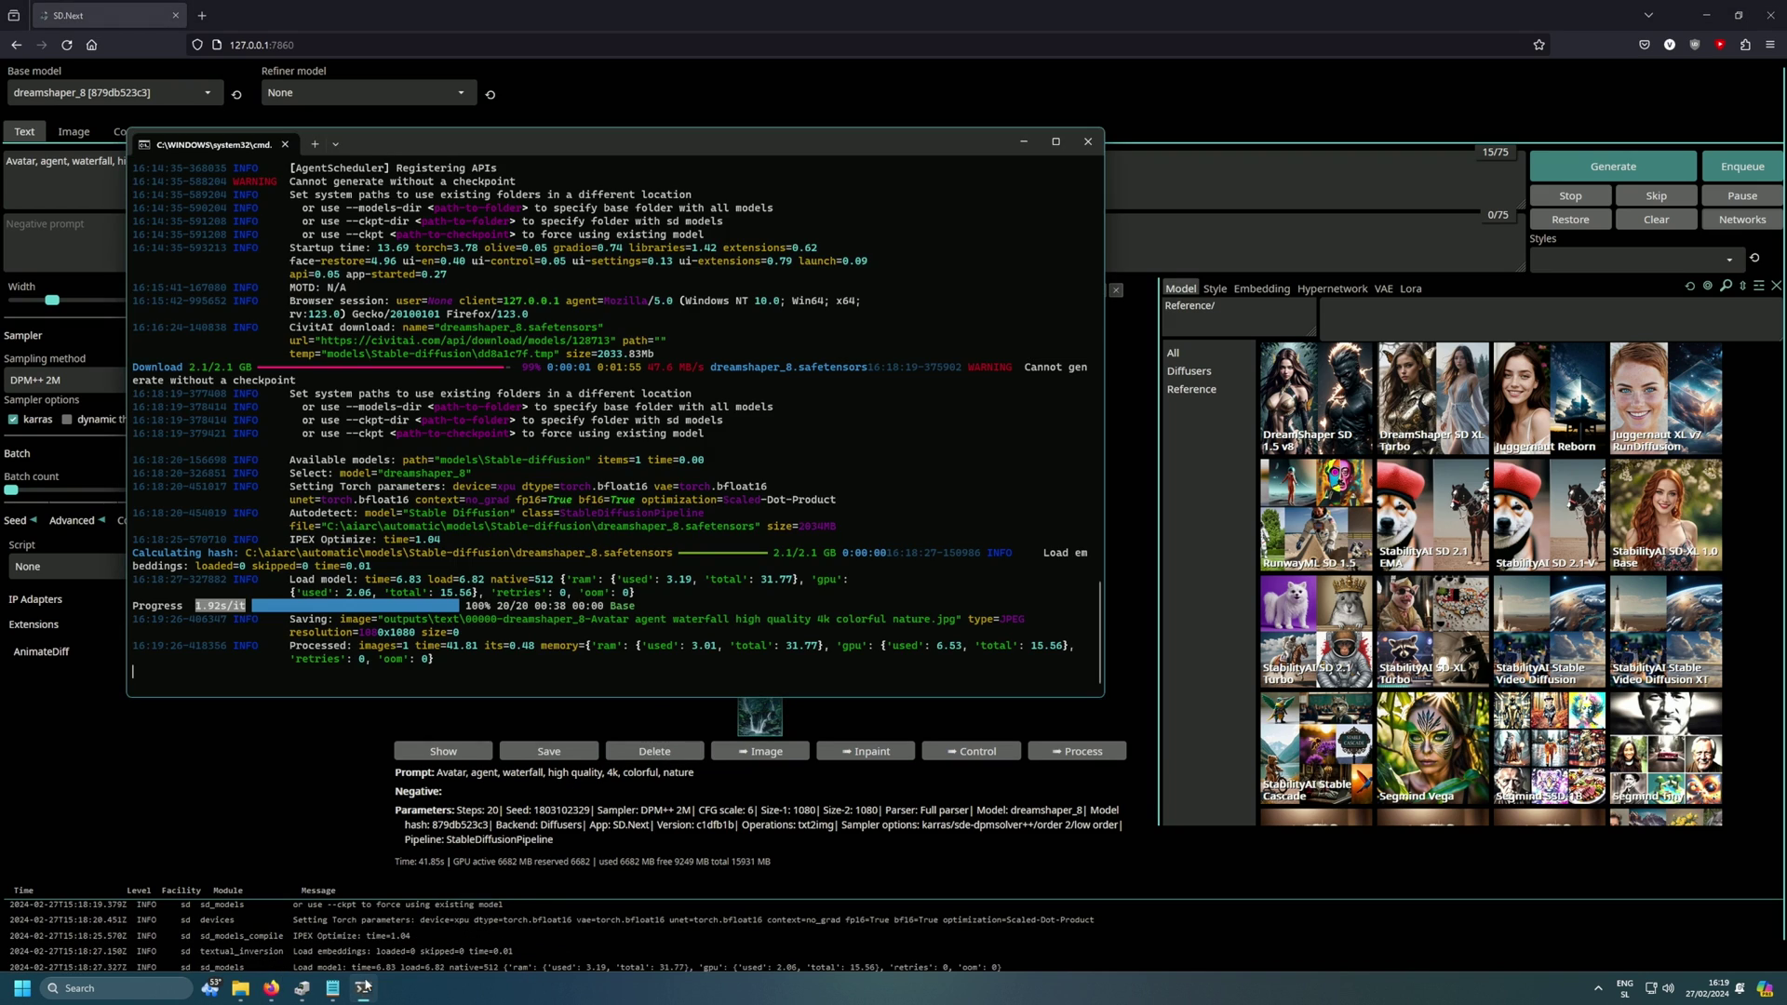
{"action": "left_click", "coordinate": [141, 748]}
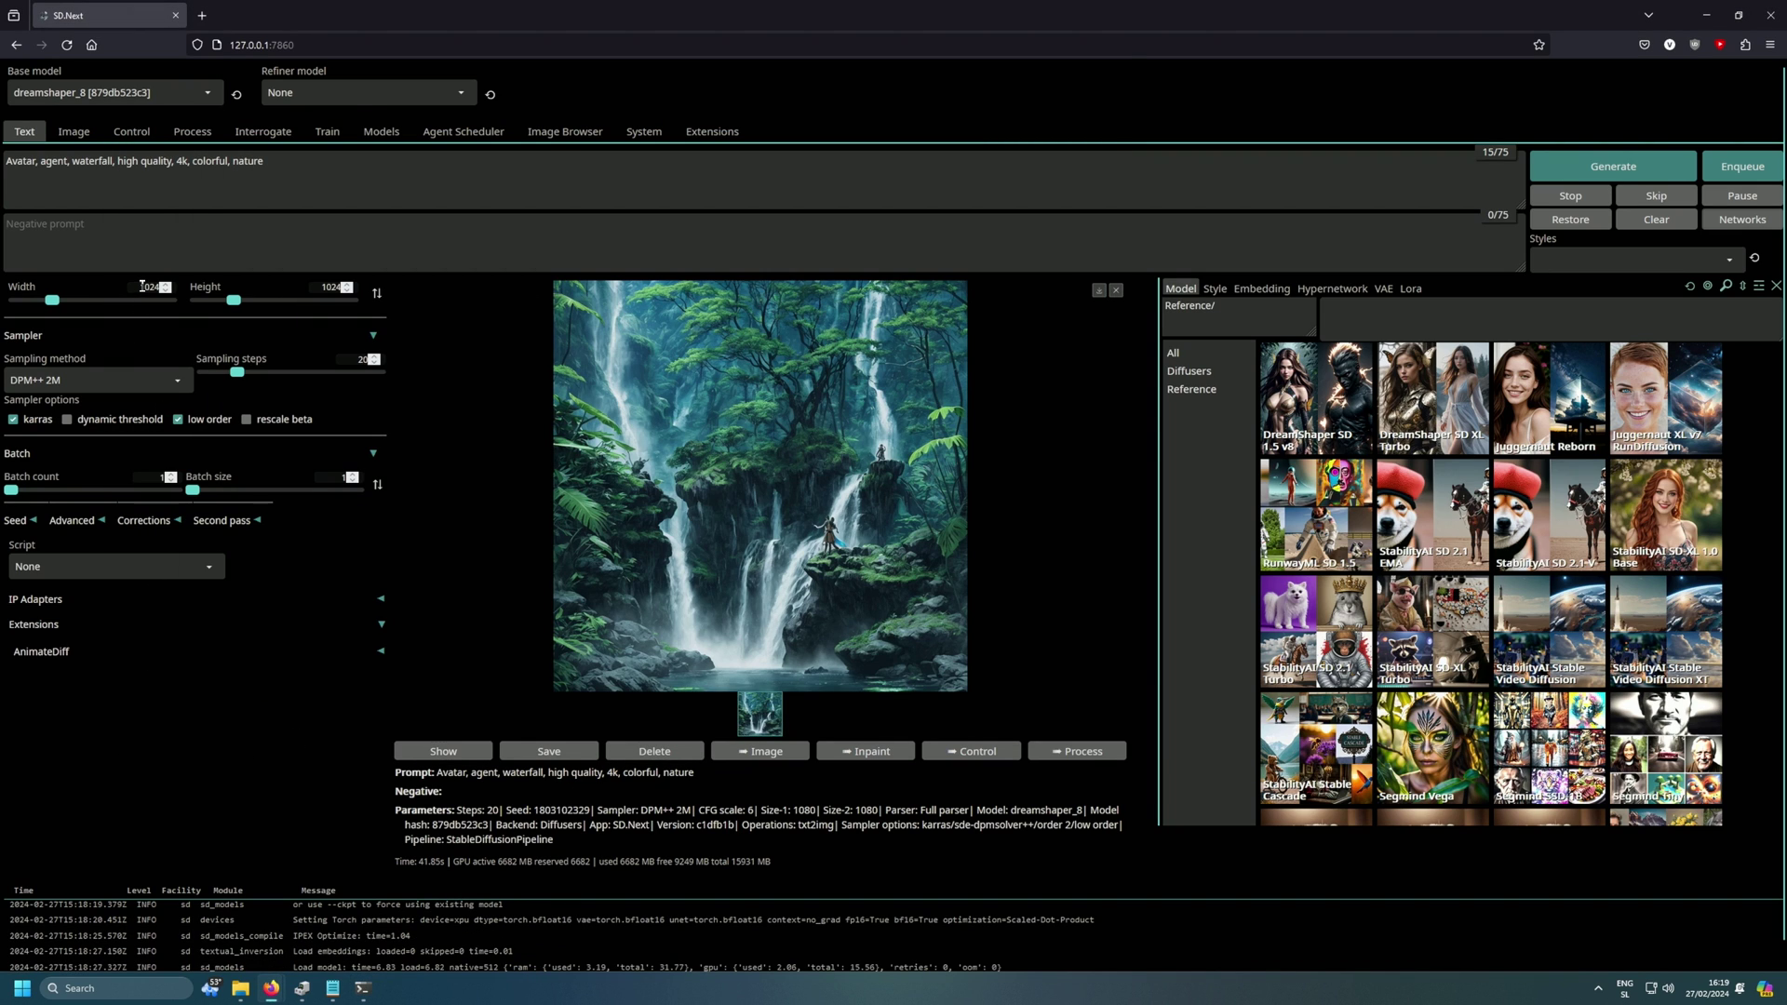
Set the image width and height to 512 and generate a new image from the same prompt.
{"action": "left_click", "coordinate": [32, 299]}
{"action": "double_click", "coordinate": [328, 287]}
{"action": "type", "text": "512"}
{"action": "left_click", "coordinate": [1559, 169]}
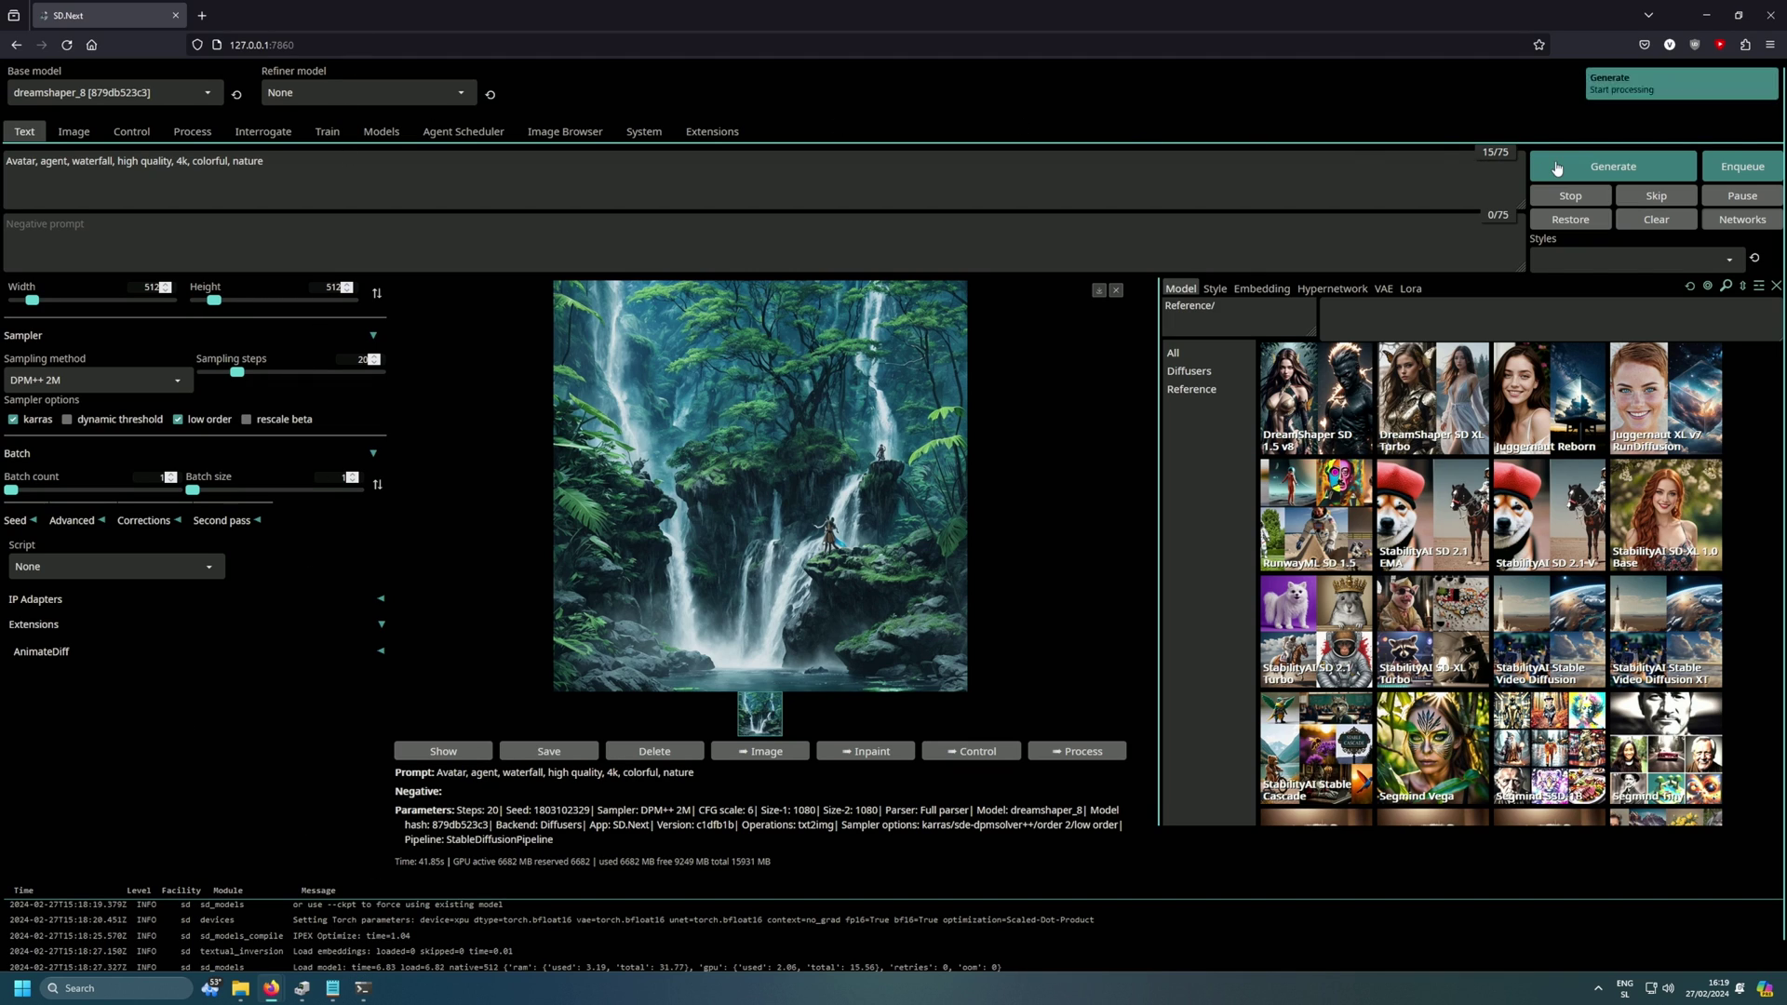
Check the iteration speed of the 512 x 512 generation in the console and preview the finished image.
{"action": "left_click", "coordinate": [364, 989]}
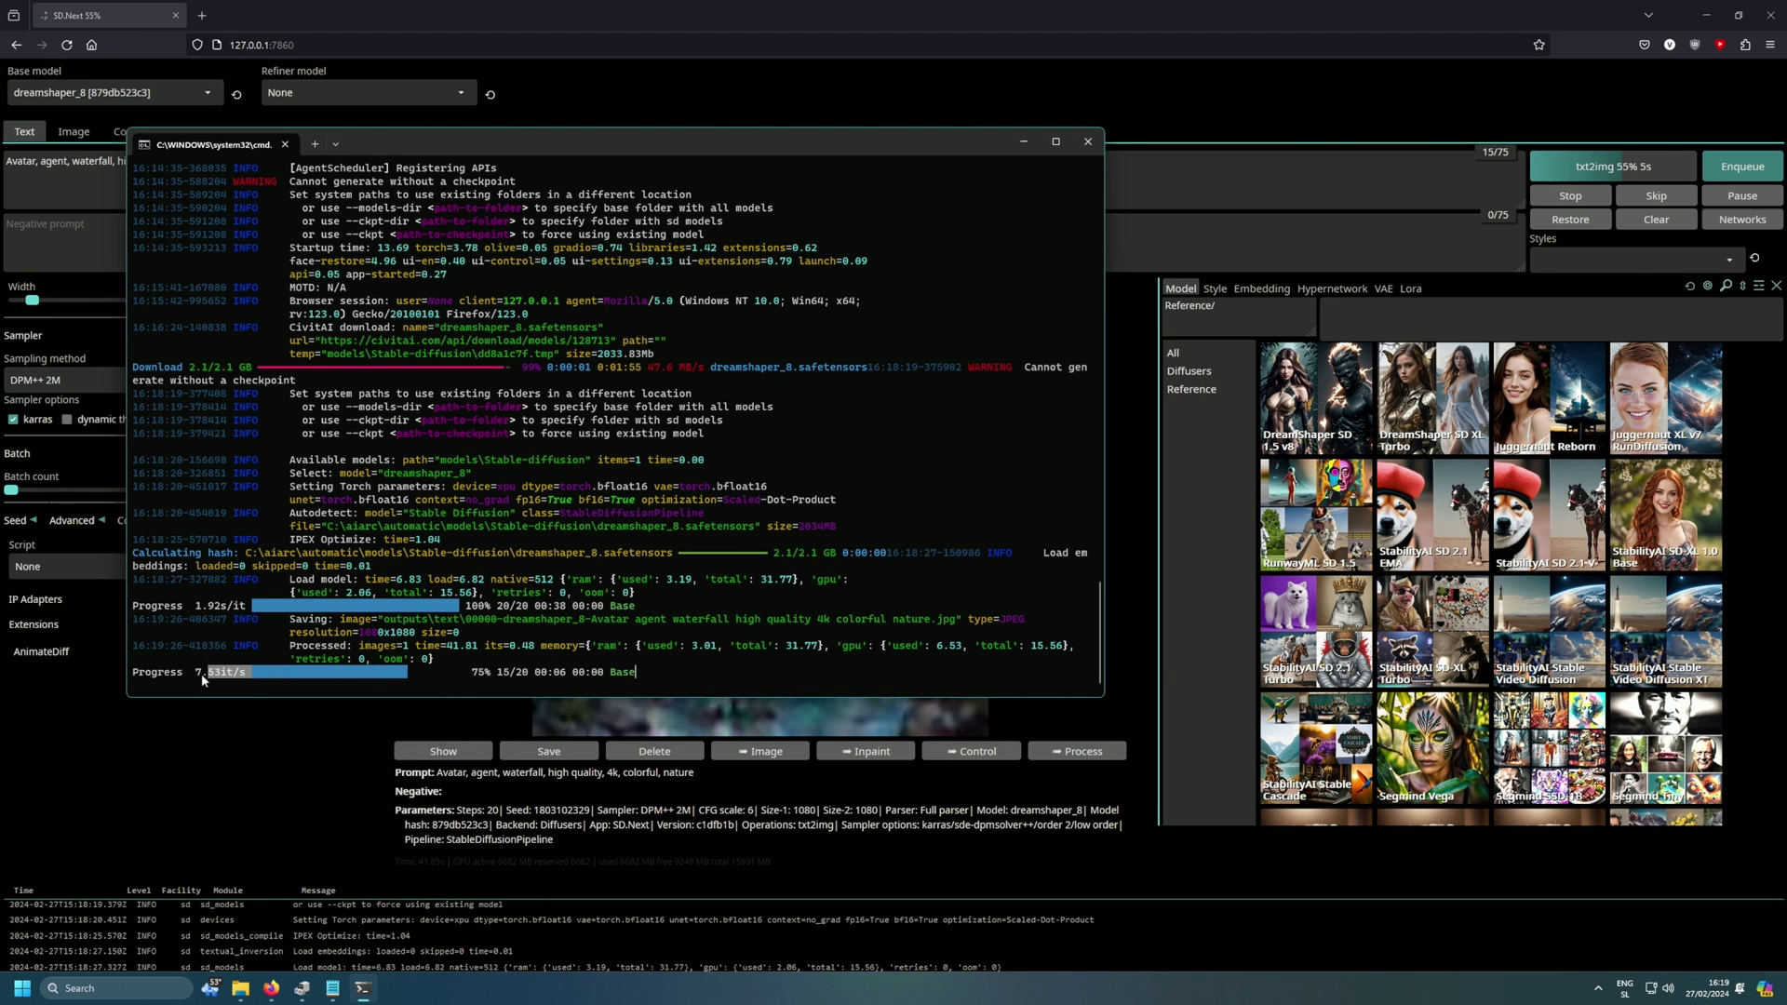
{"action": "left_click", "coordinate": [257, 735]}
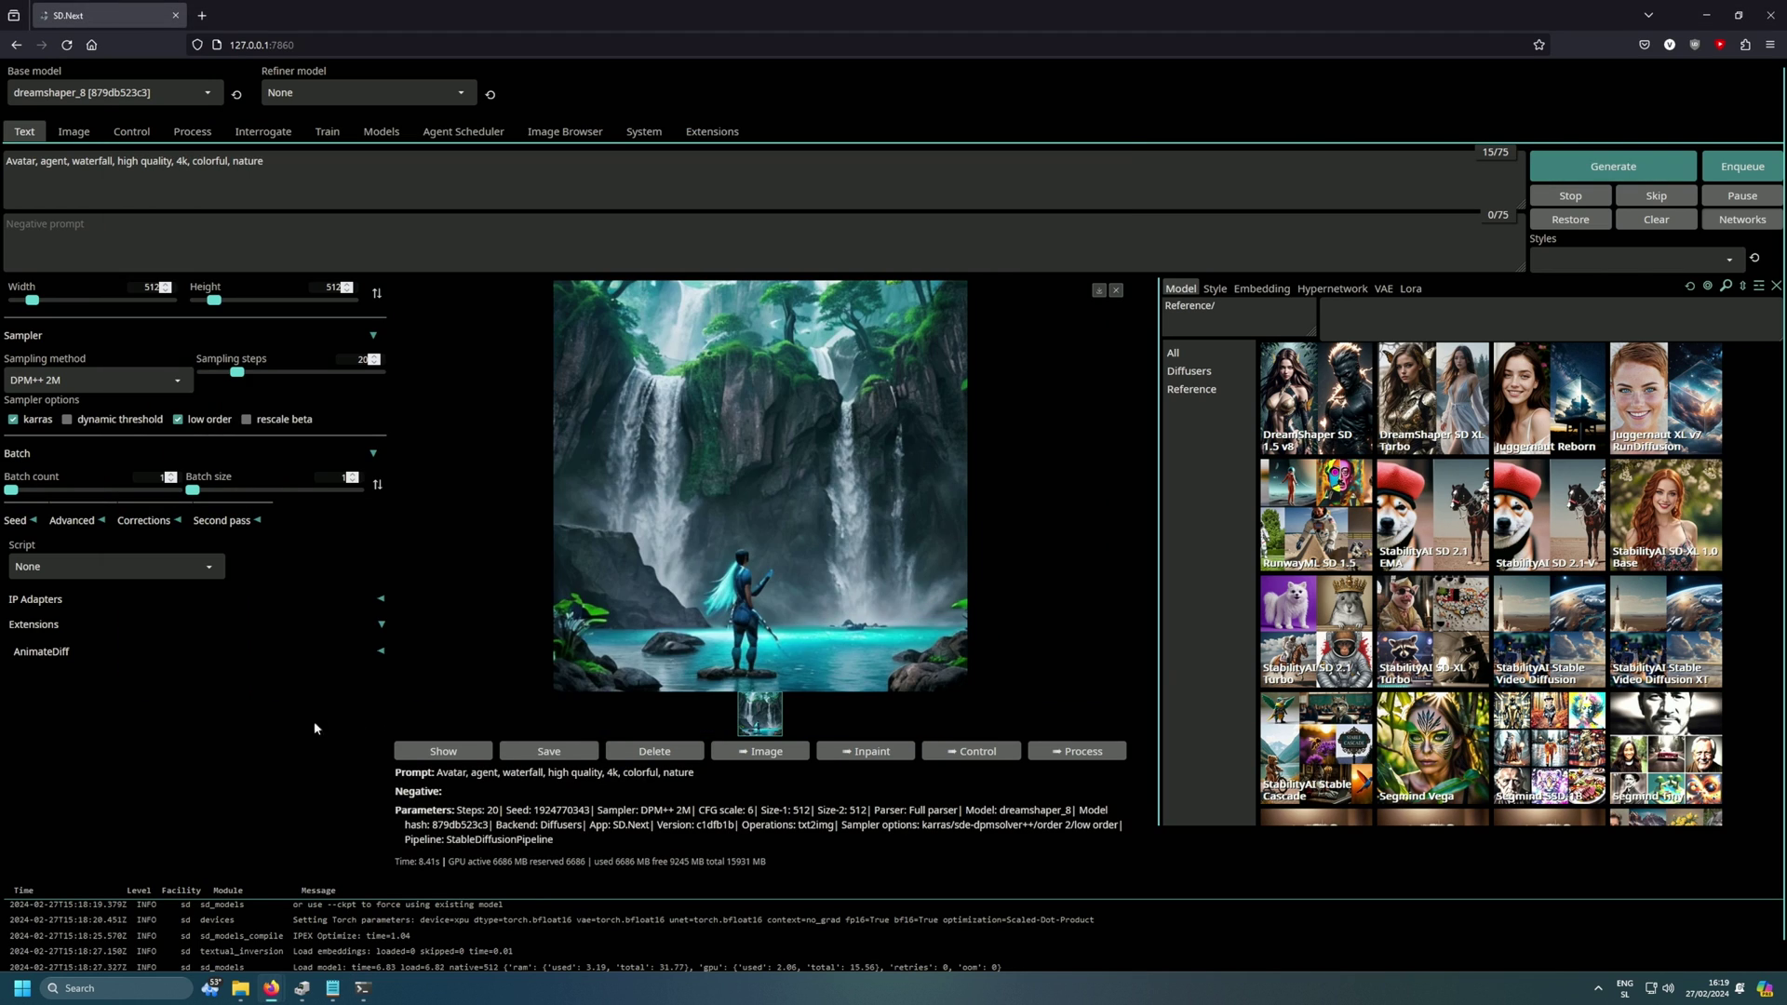
{"action": "left_click", "coordinate": [798, 589]}
{"action": "left_click", "coordinate": [652, 591]}
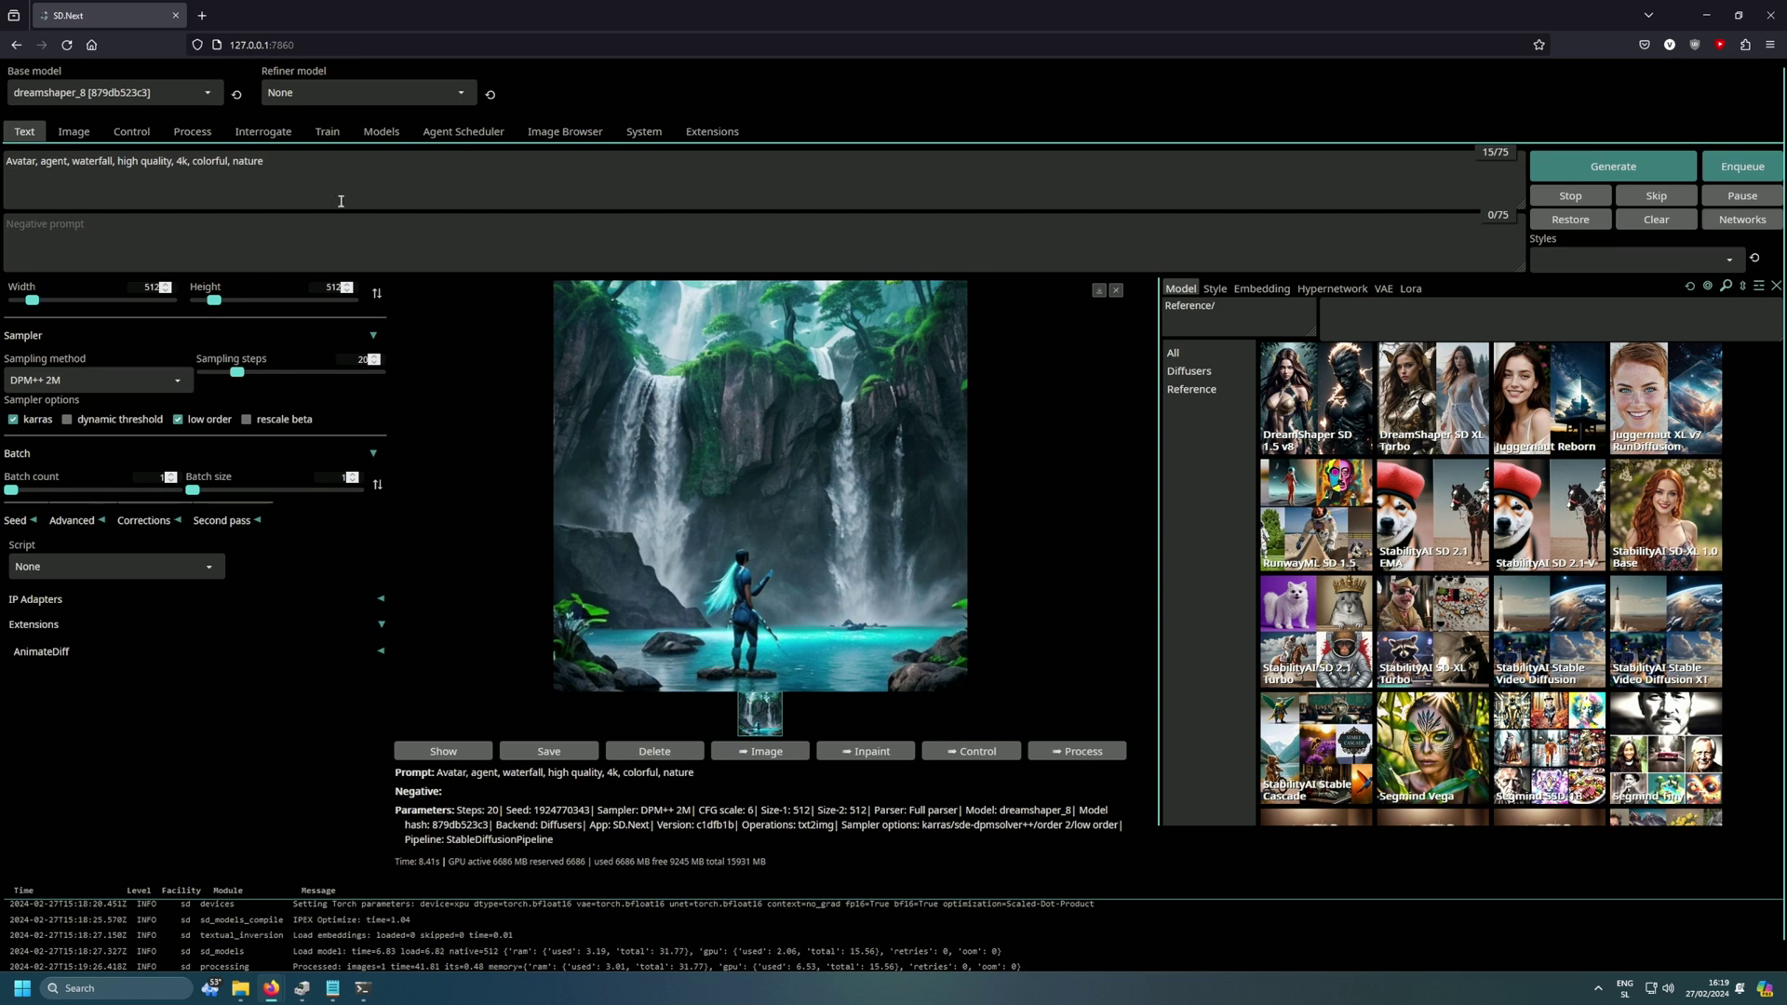
Append ", Intel arc graphic card, burried" to the prompt, generate the image and preview it.
{"action": "type", "text": ", Intel arc graphgi"}
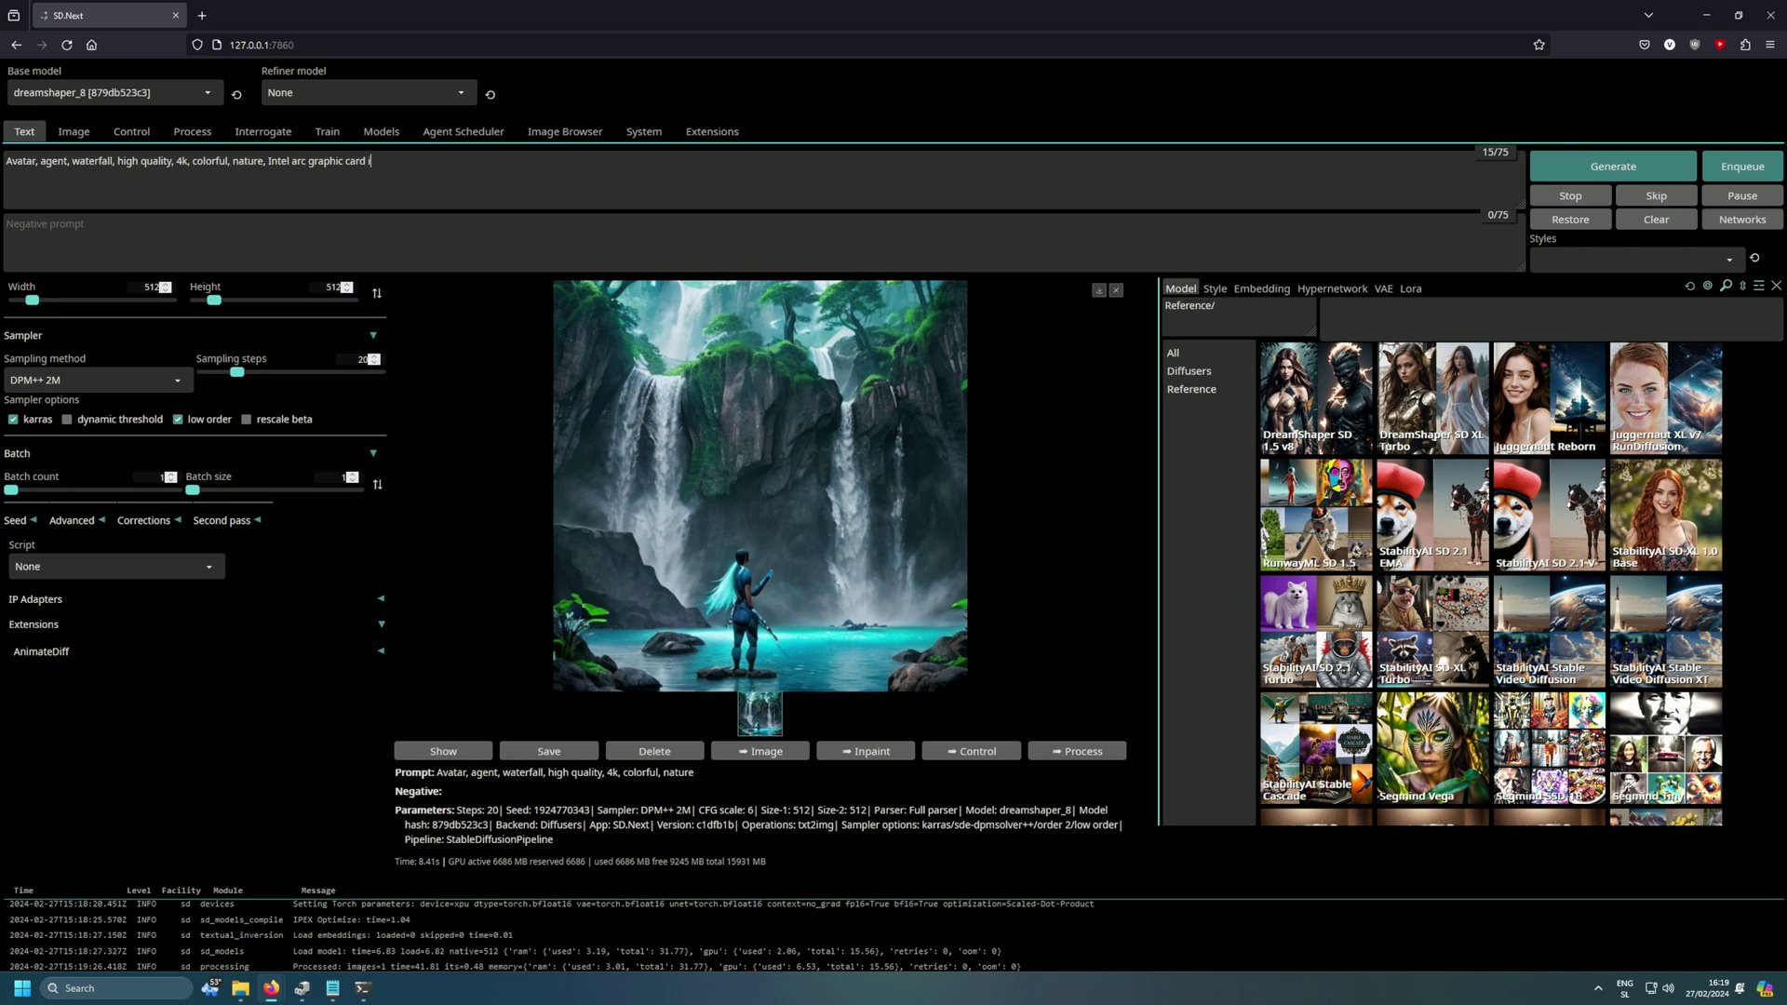
{"action": "type", "text": " buirri"}
{"action": "type", "text": "ried"}
{"action": "left_click", "coordinate": [1550, 169]}
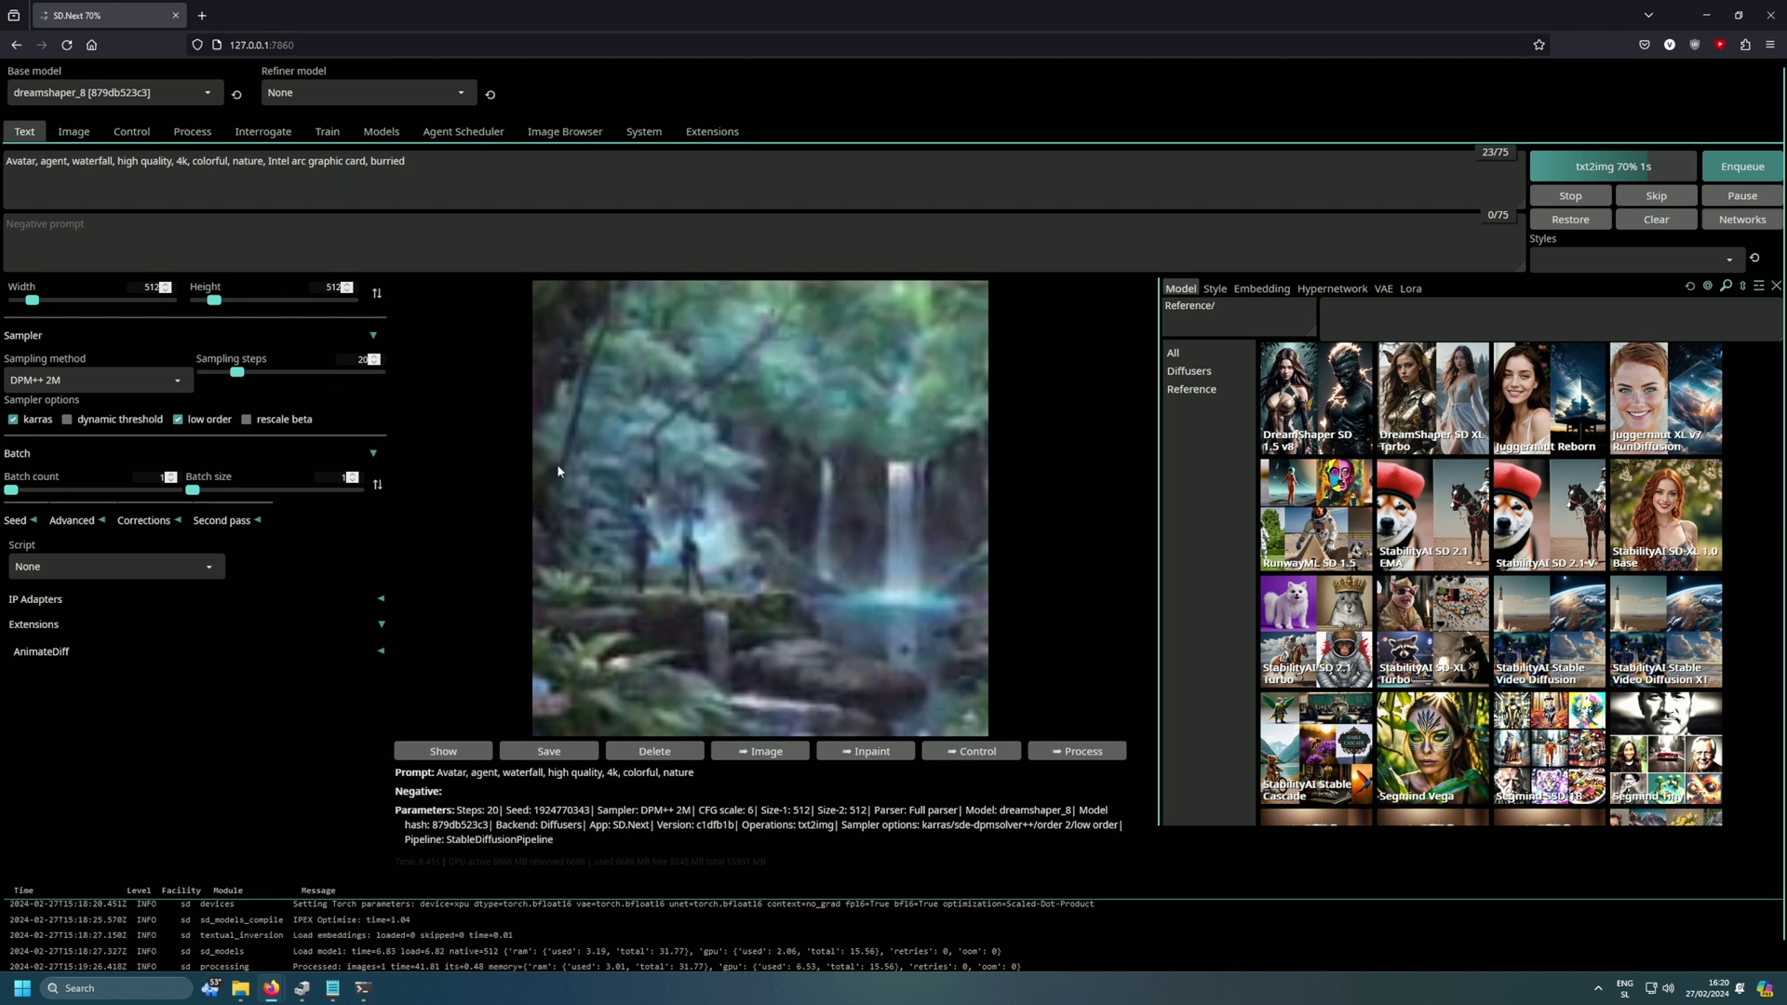
{"action": "left_click", "coordinate": [758, 589]}
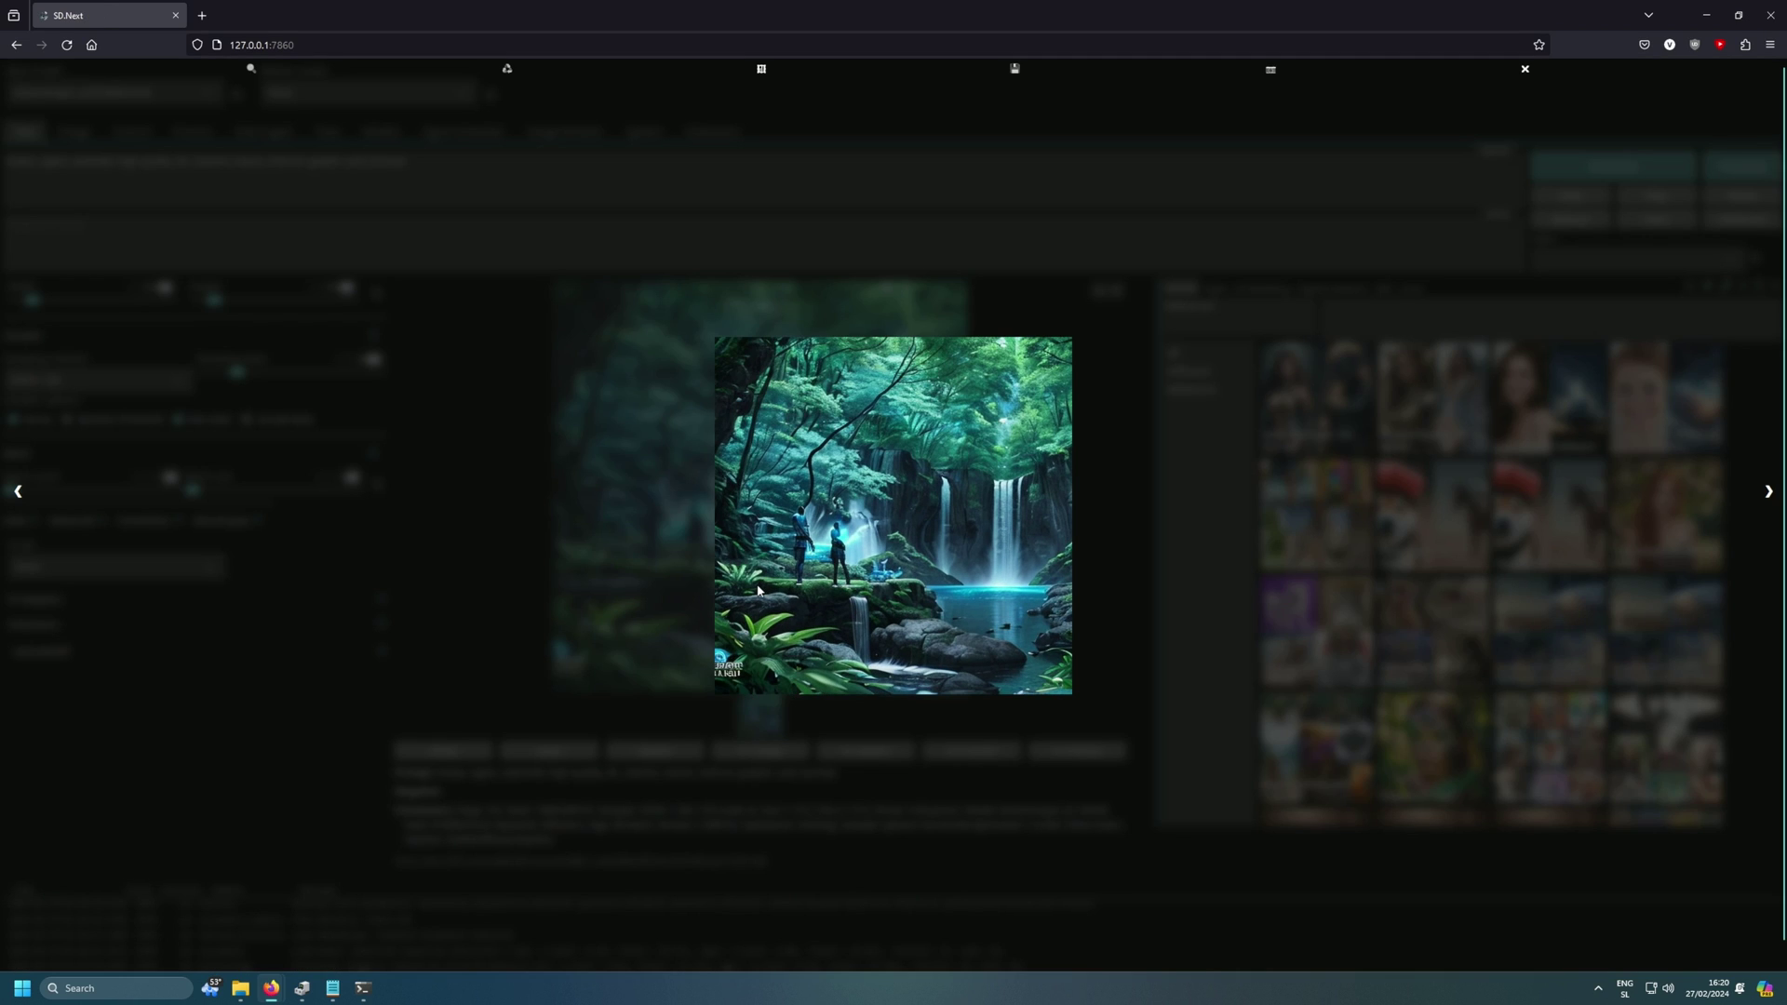
{"action": "left_click", "coordinate": [717, 545]}
Remove the Intel arc graphic card wording from the prompt, regenerate the image and check its speed in the console.
{"action": "left_click_drag", "start_coordinate": [273, 161], "coordinate": [680, 158]}
{"action": "key", "text": "BackSpace"}
{"action": "key", "text": "ctrl+Return"}
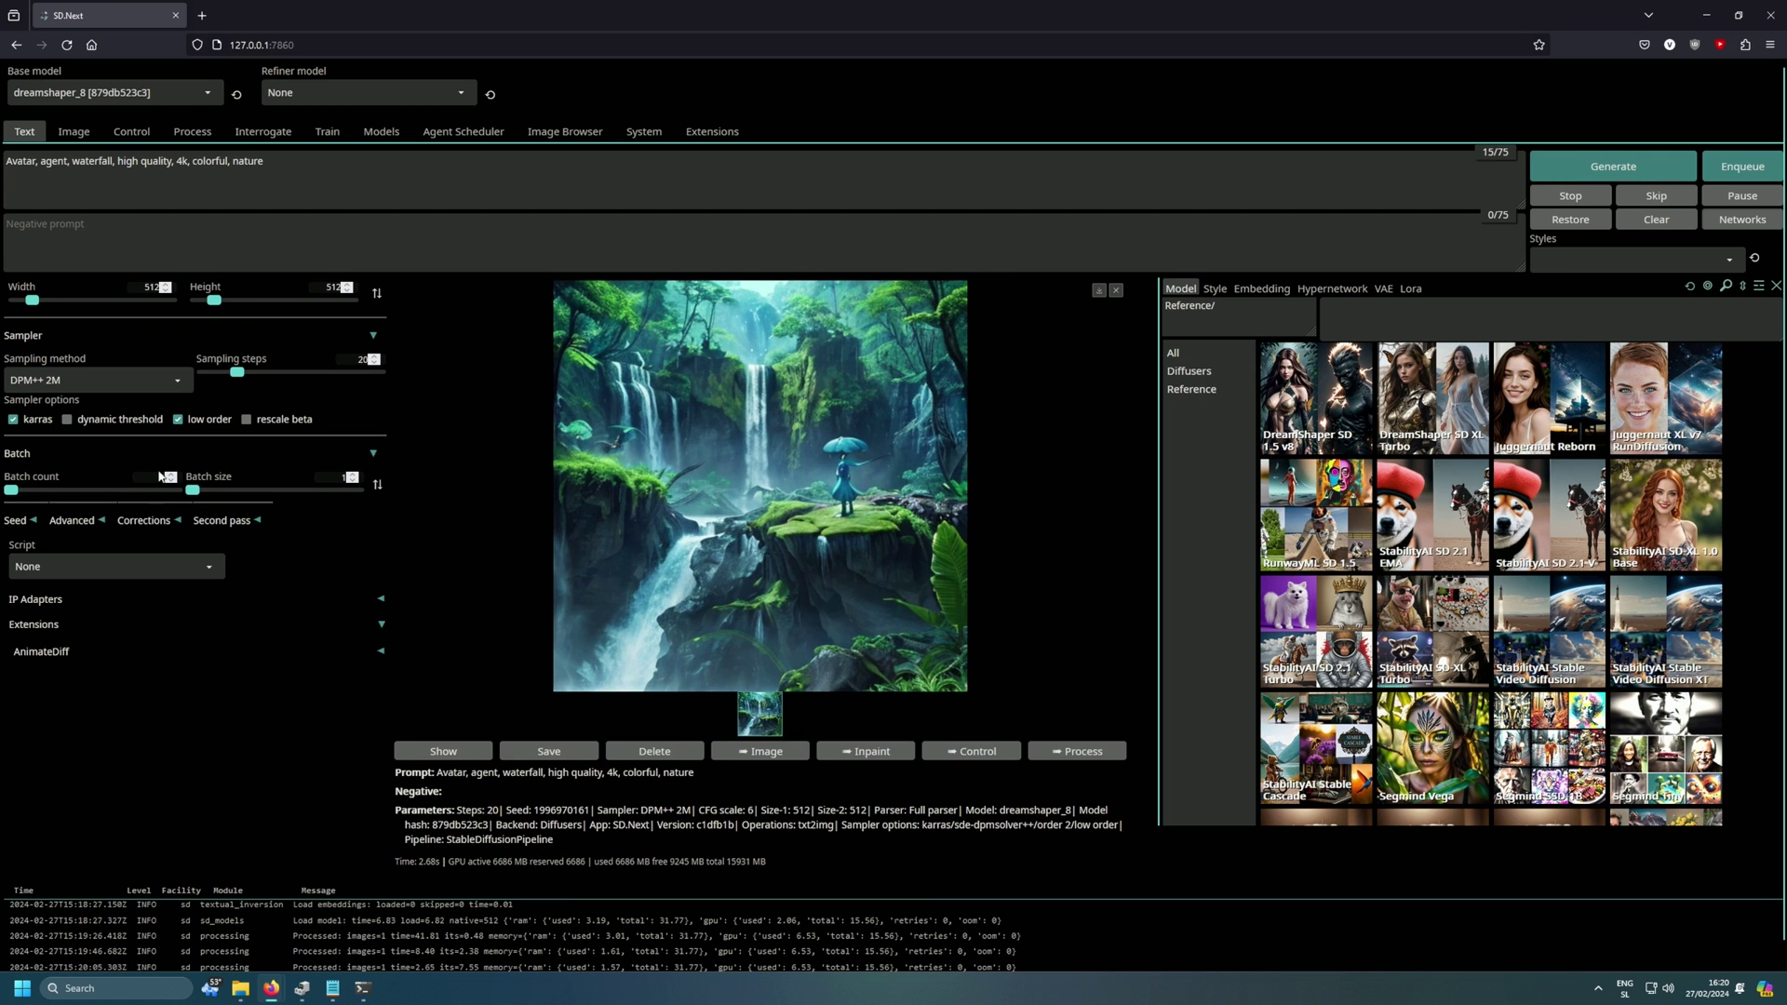
{"action": "left_click", "coordinate": [363, 988]}
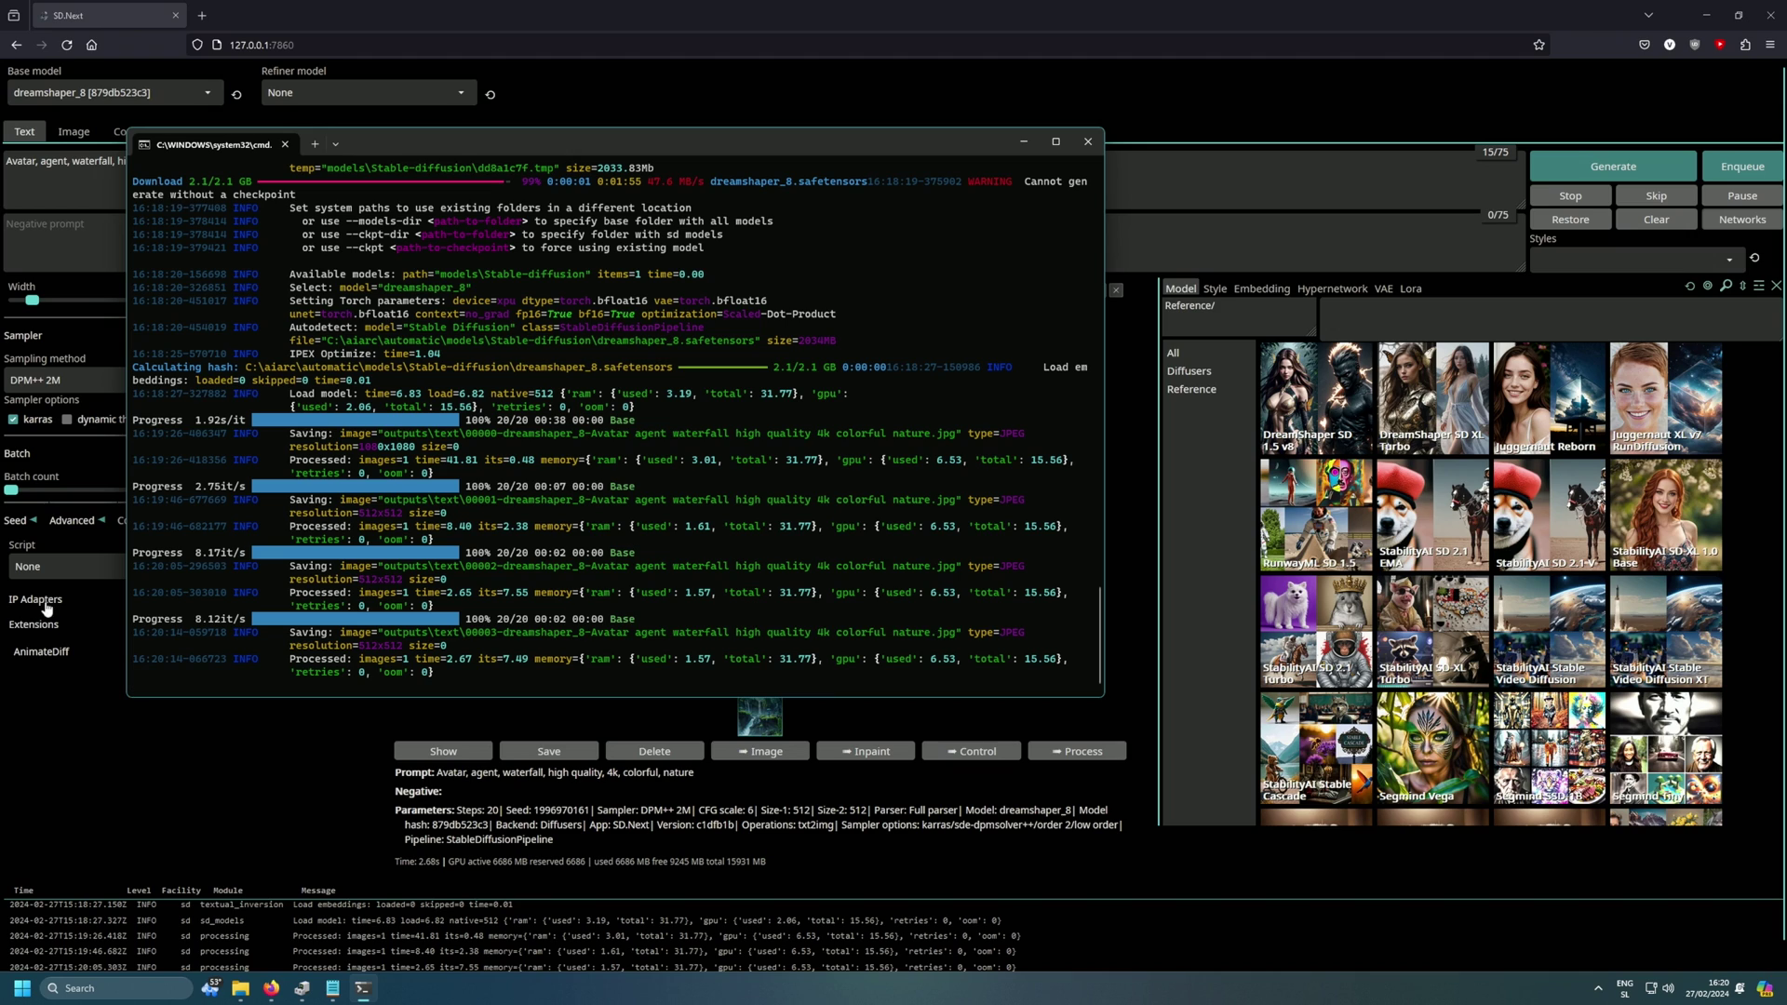
{"action": "left_click", "coordinate": [231, 773]}
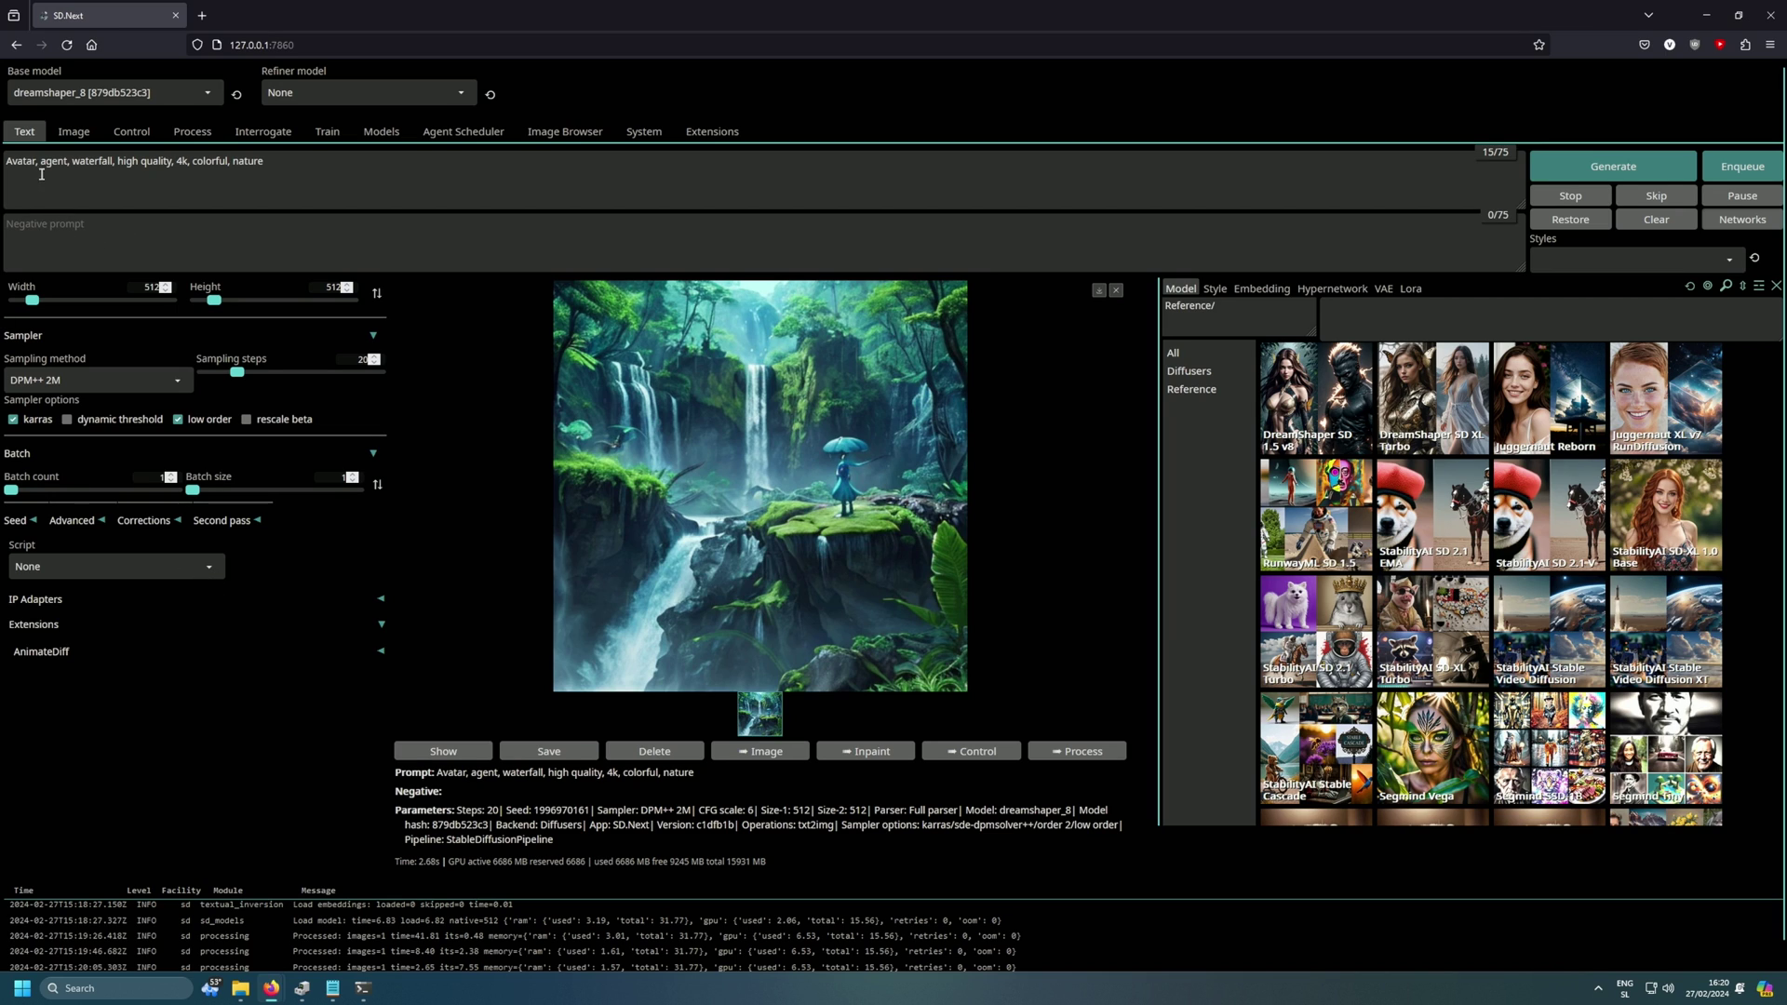
Remove "Avatar, agent," from the prompt, generate a new image and browse the remaining reference models.
{"action": "left_click_drag", "start_coordinate": [66, 161], "coordinate": [5, 161]}
{"action": "key", "text": "BackSpace"}
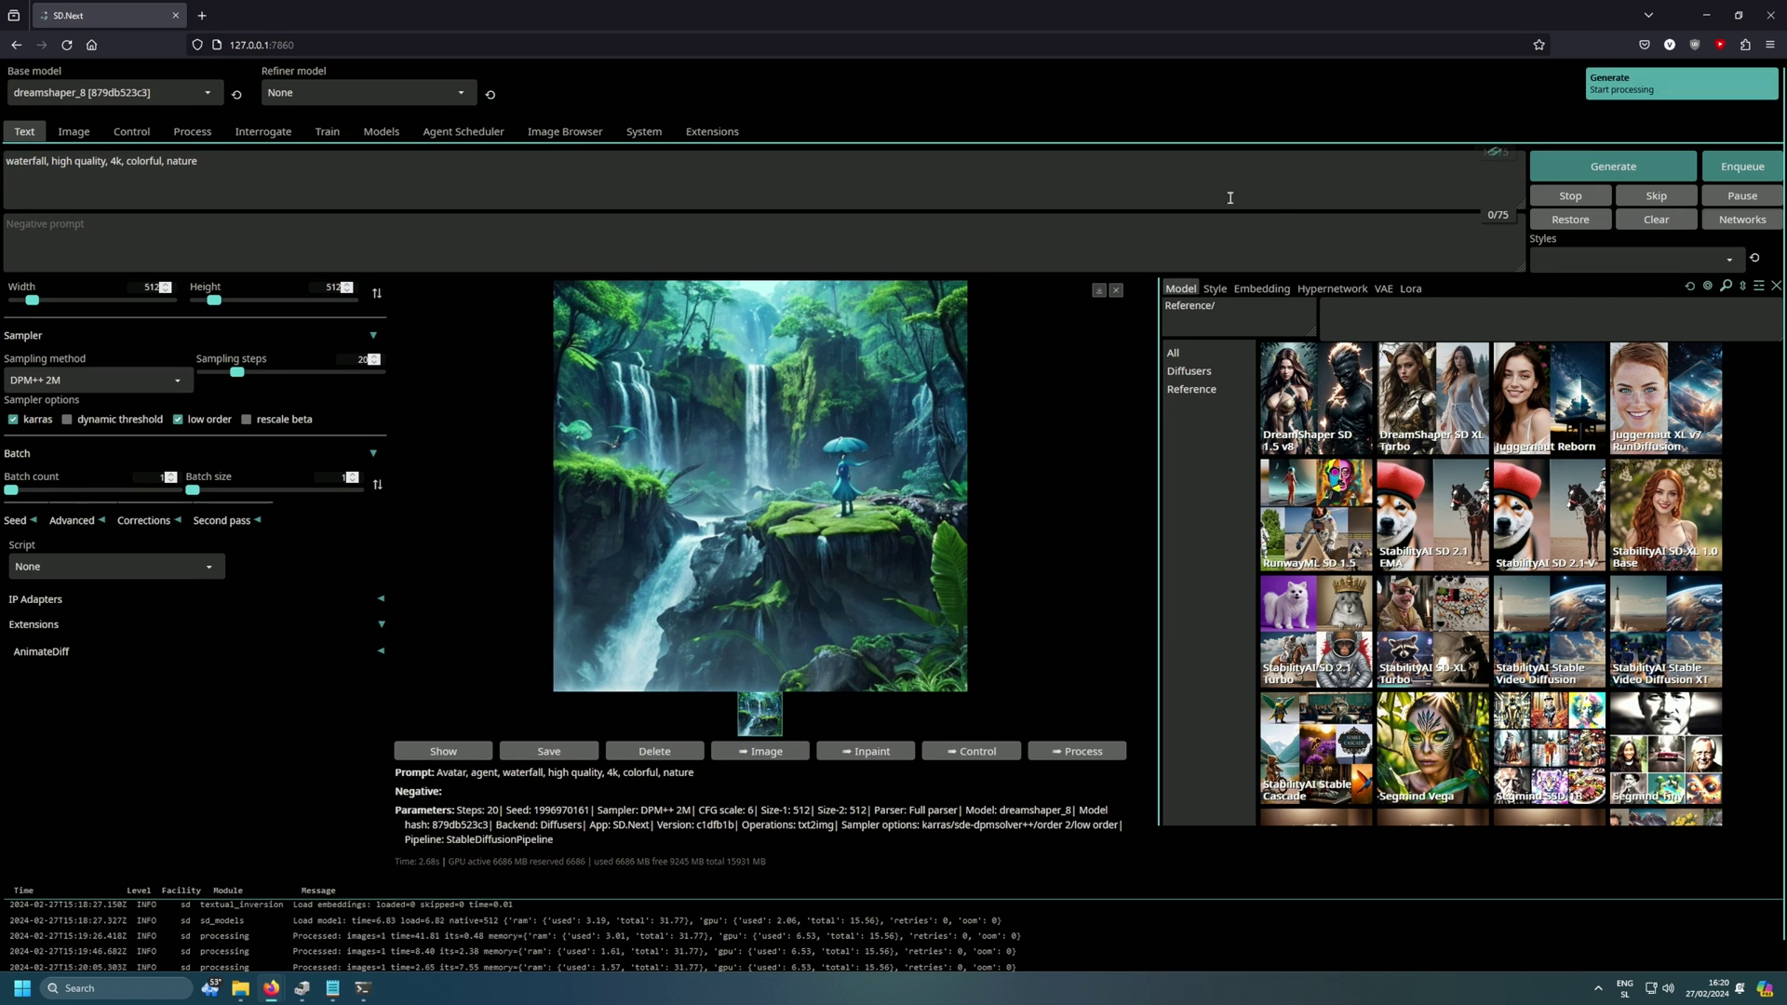
{"action": "key", "text": "ctrl+Return"}
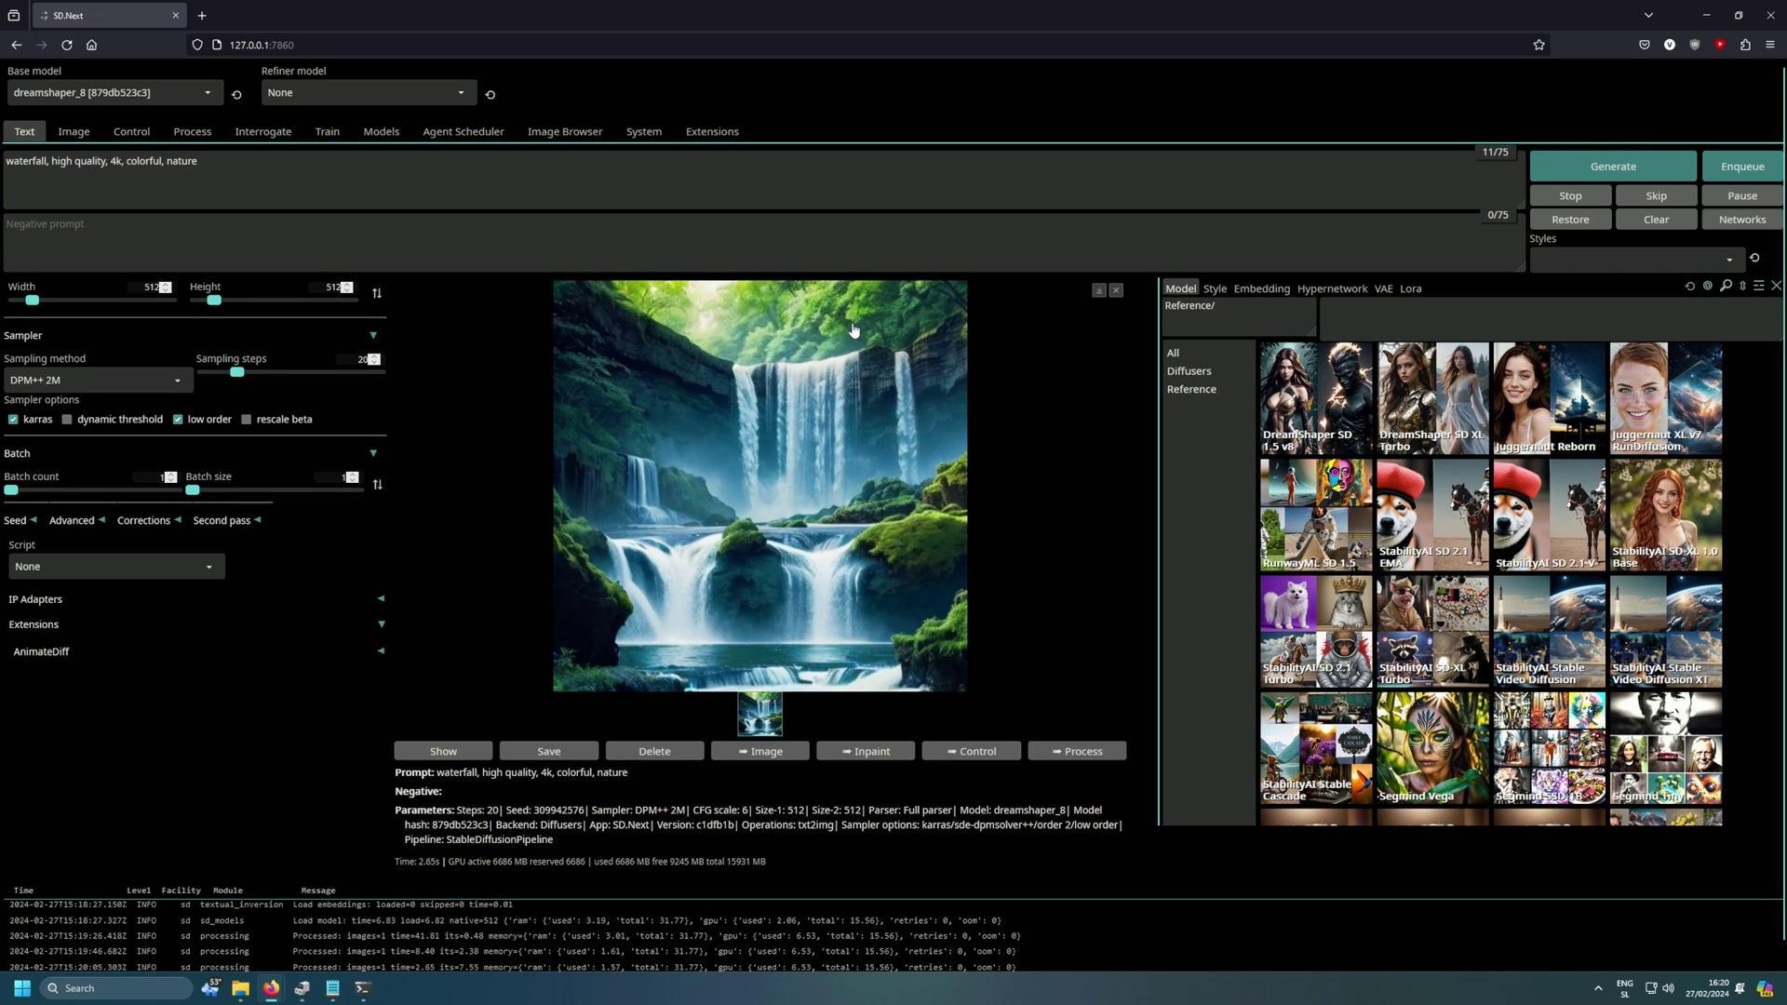
{"action": "scroll", "coordinate": [1322, 652], "scroll_direction": "down", "scroll_amount": 10}
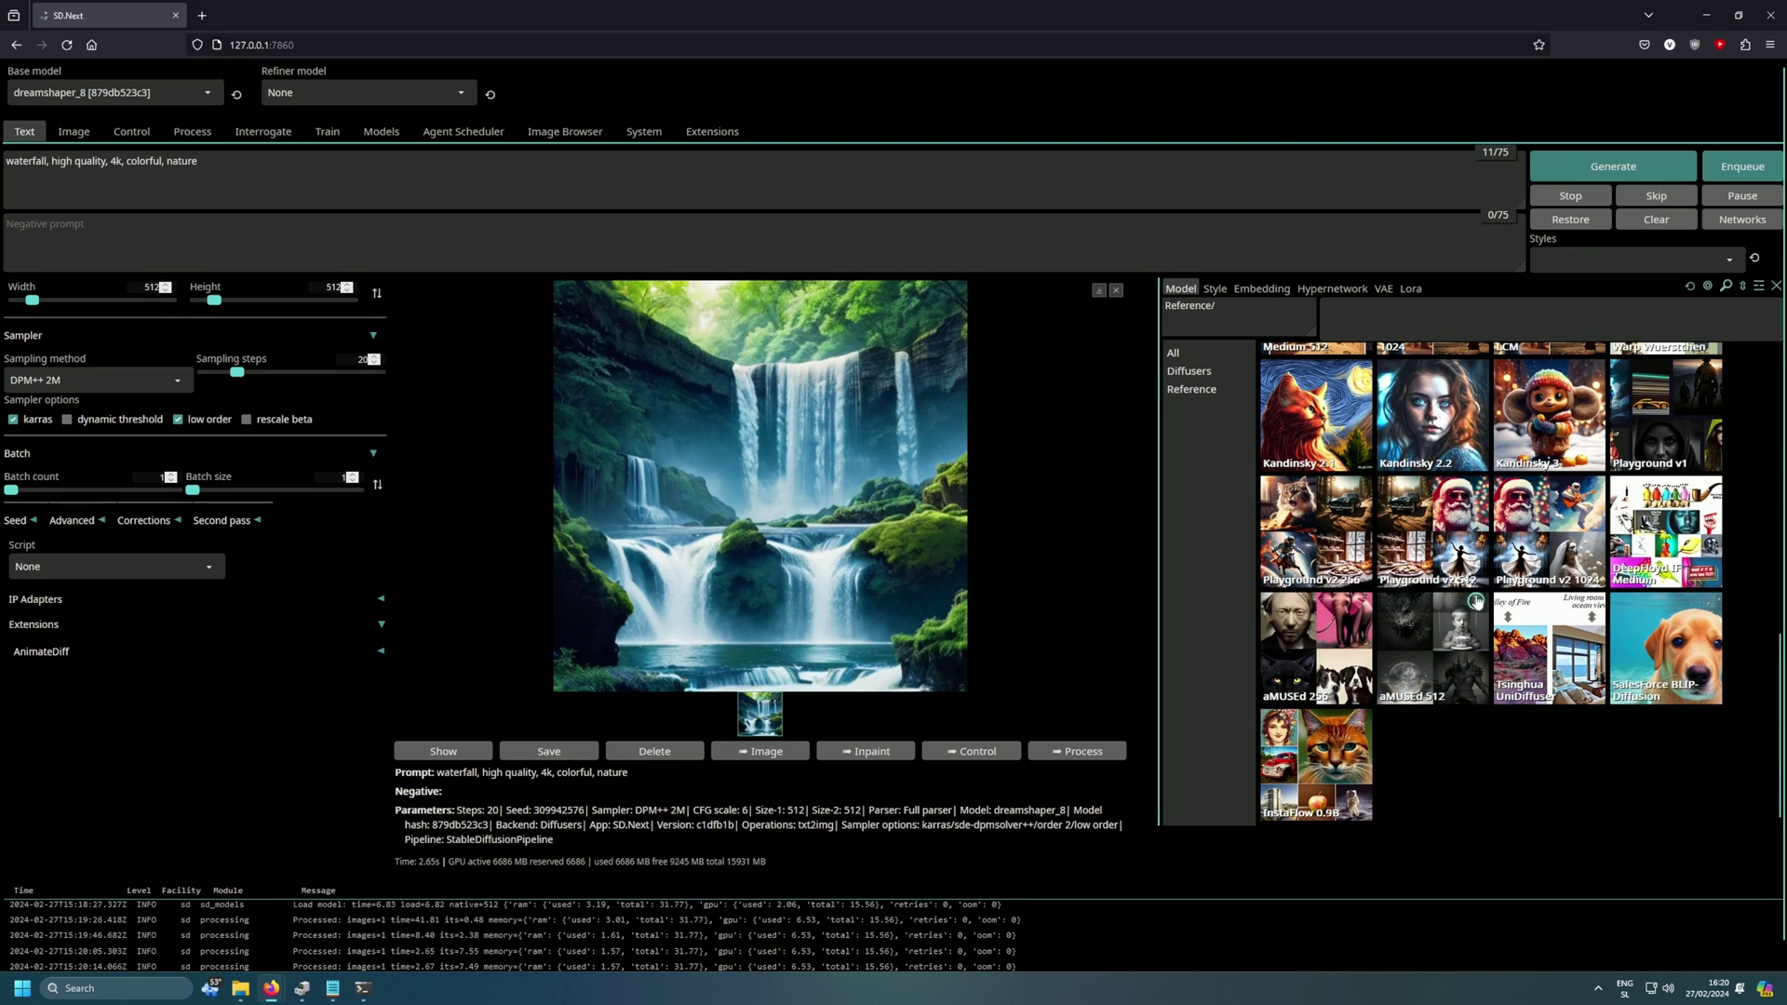
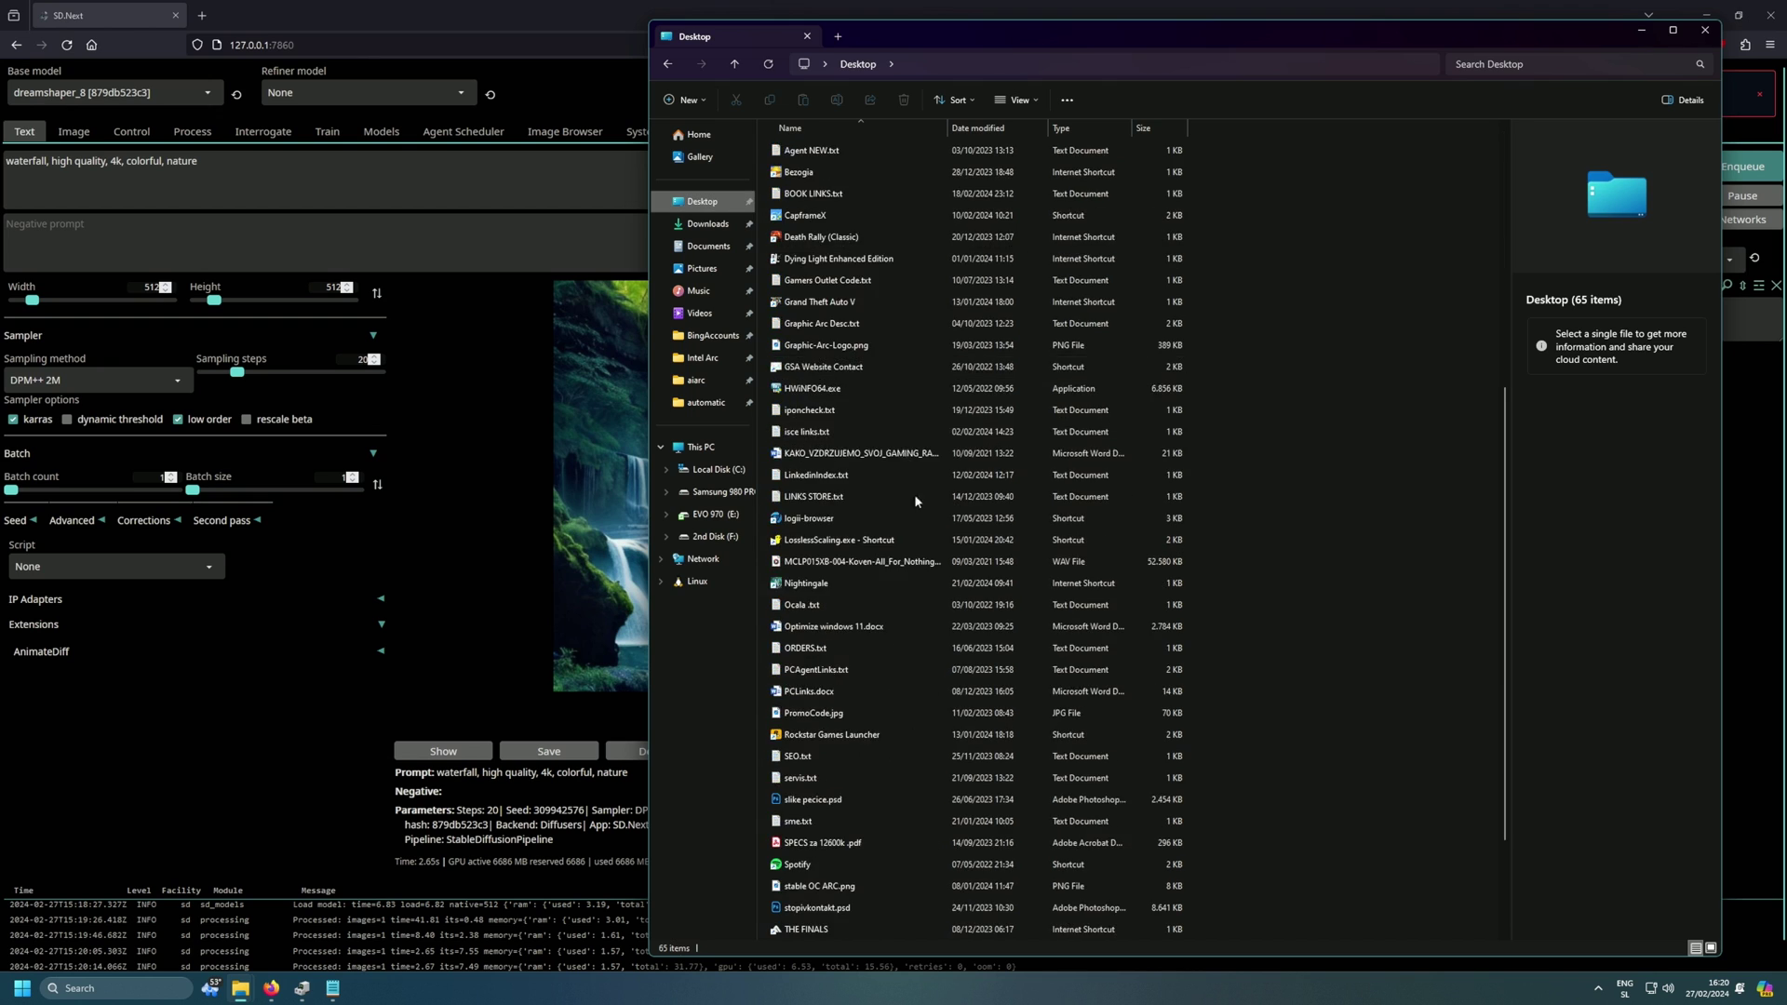
Launch SD.Next again with the webui.bat shortcut in the Desktop folder and close the folder window.
{"action": "left_click", "coordinate": [833, 889]}
{"action": "double_click", "coordinate": [833, 889]}
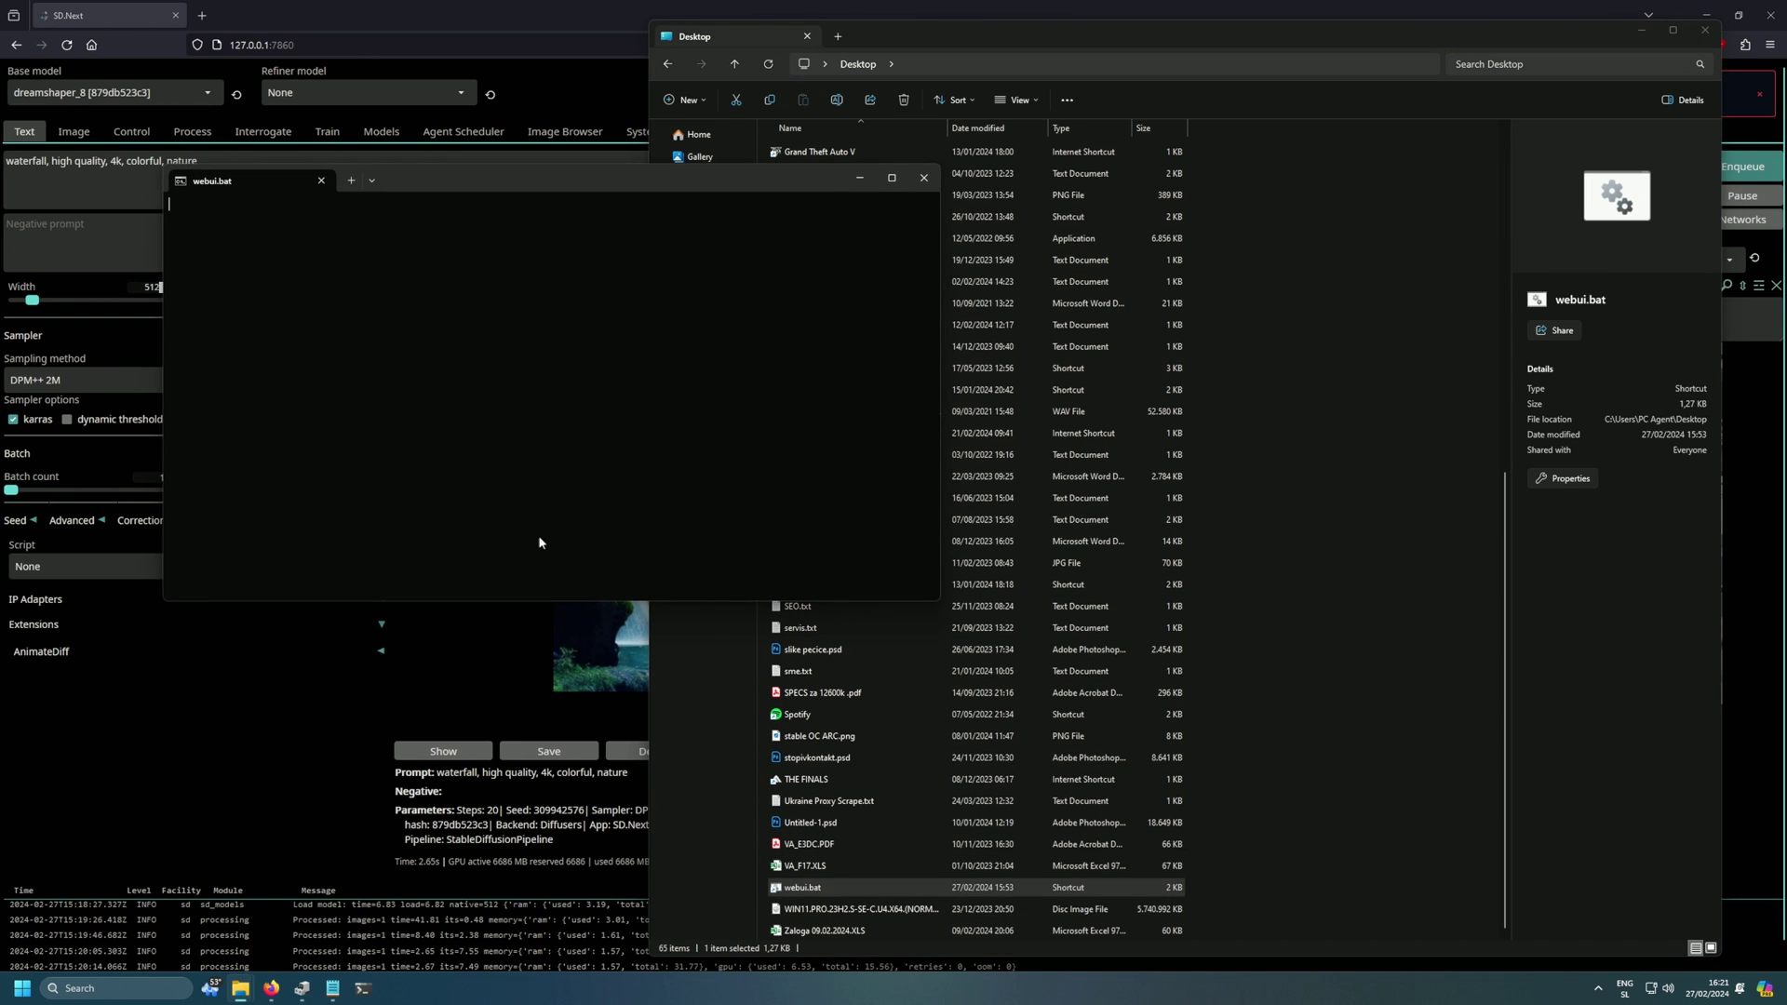
{"action": "left_click", "coordinate": [1705, 29]}
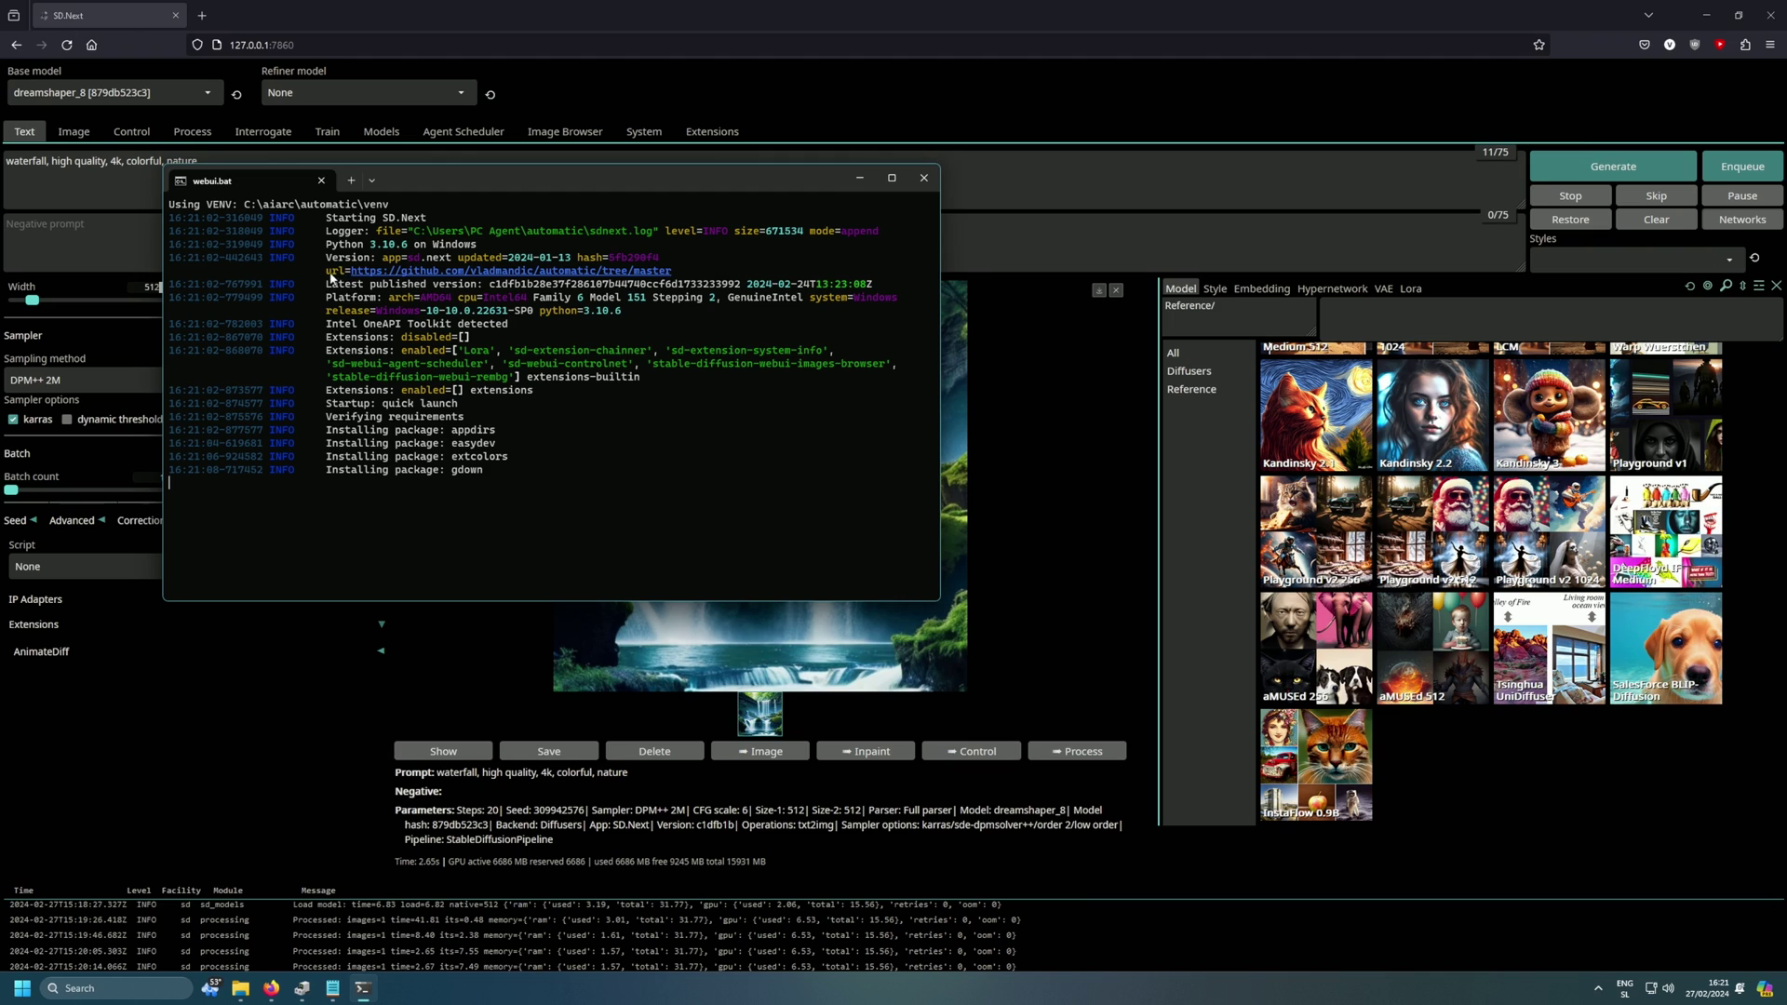
Review the package installation log in the webui.bat console and close that console window.
{"action": "left_click_drag", "start_coordinate": [327, 271], "coordinate": [367, 283]}
{"action": "left_click", "coordinate": [483, 316]}
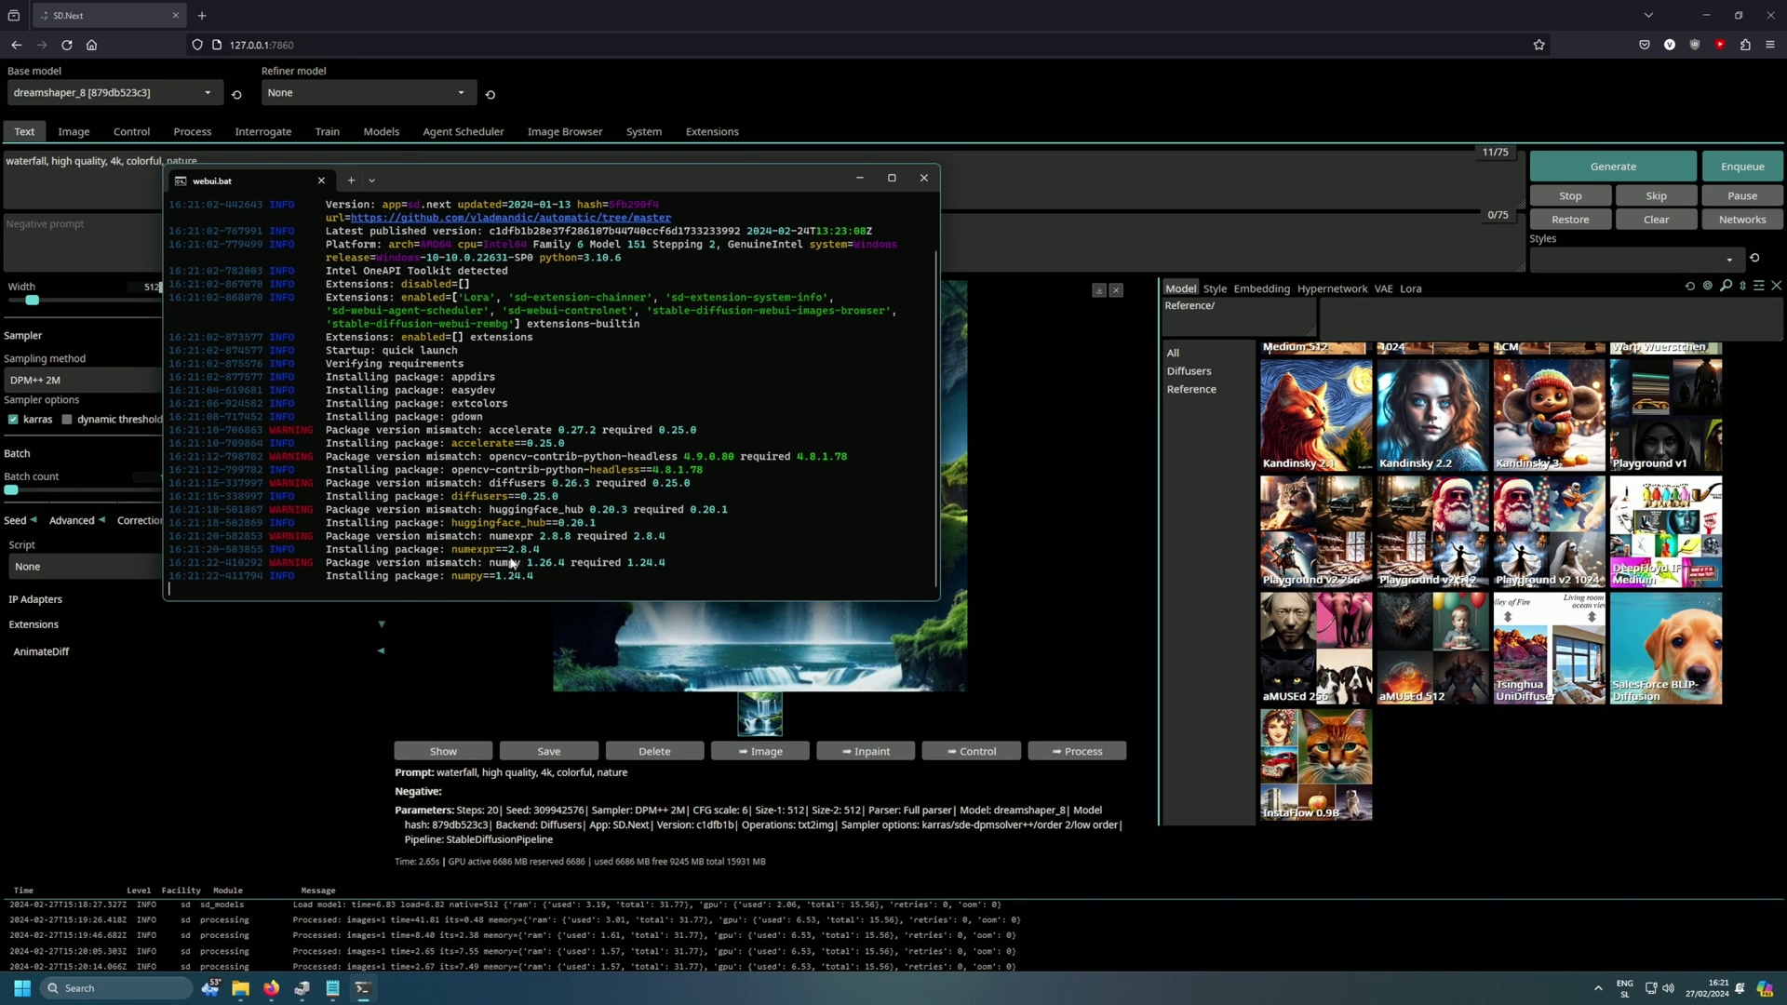
{"action": "scroll", "coordinate": [456, 501], "scroll_direction": "up", "scroll_amount": 2}
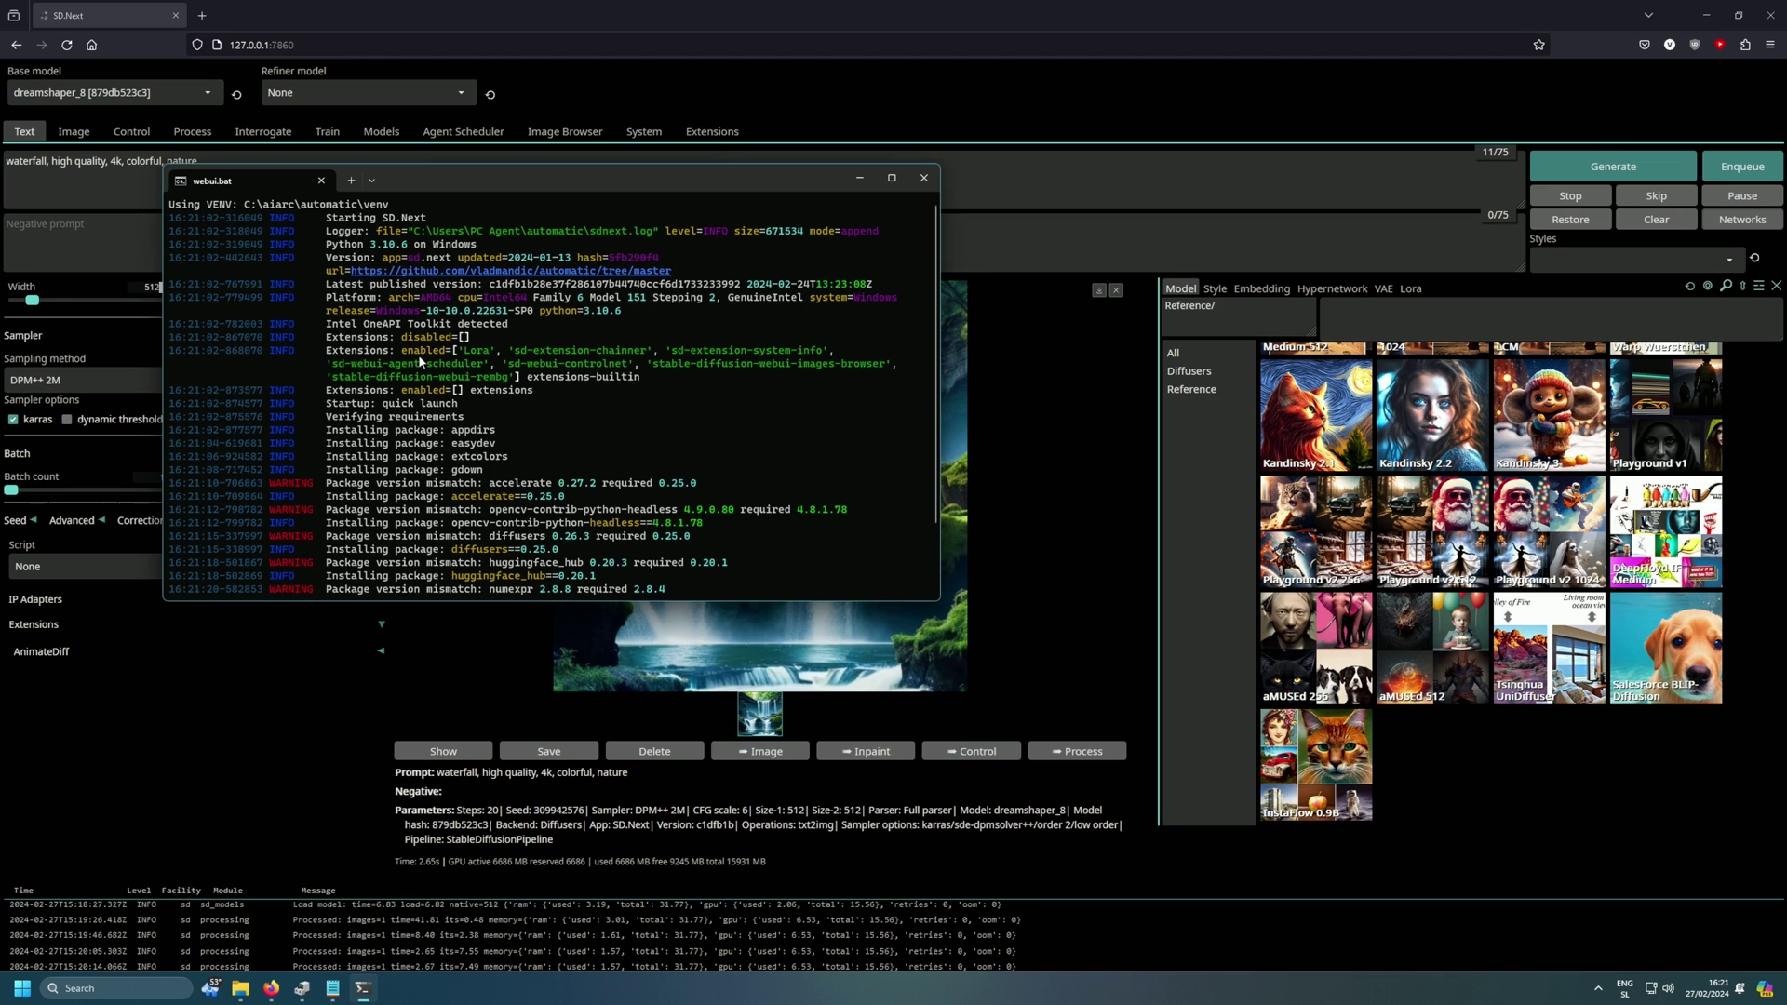
{"action": "scroll", "coordinate": [441, 374], "scroll_direction": "down", "scroll_amount": 2}
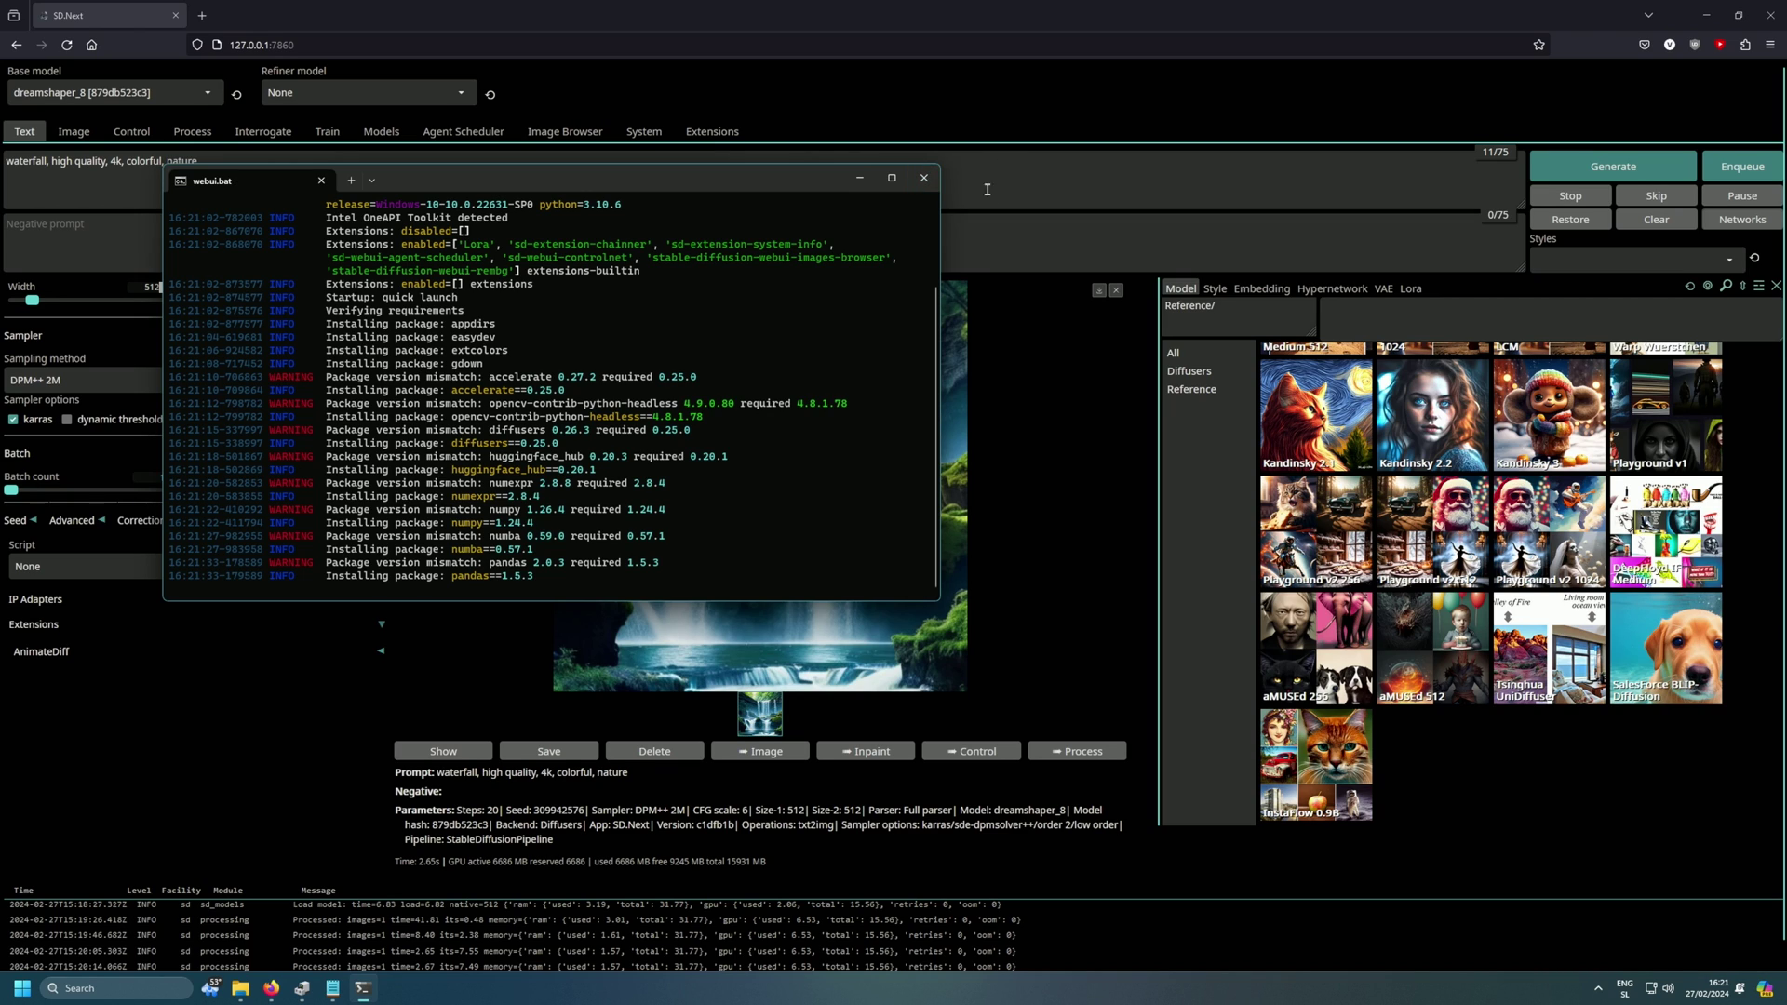
{"action": "left_click", "coordinate": [924, 178]}
Start SD.Next with webui-user.bat from the C:\aiarc\automatic folder.
{"action": "mouse_move", "coordinate": [240, 987]}
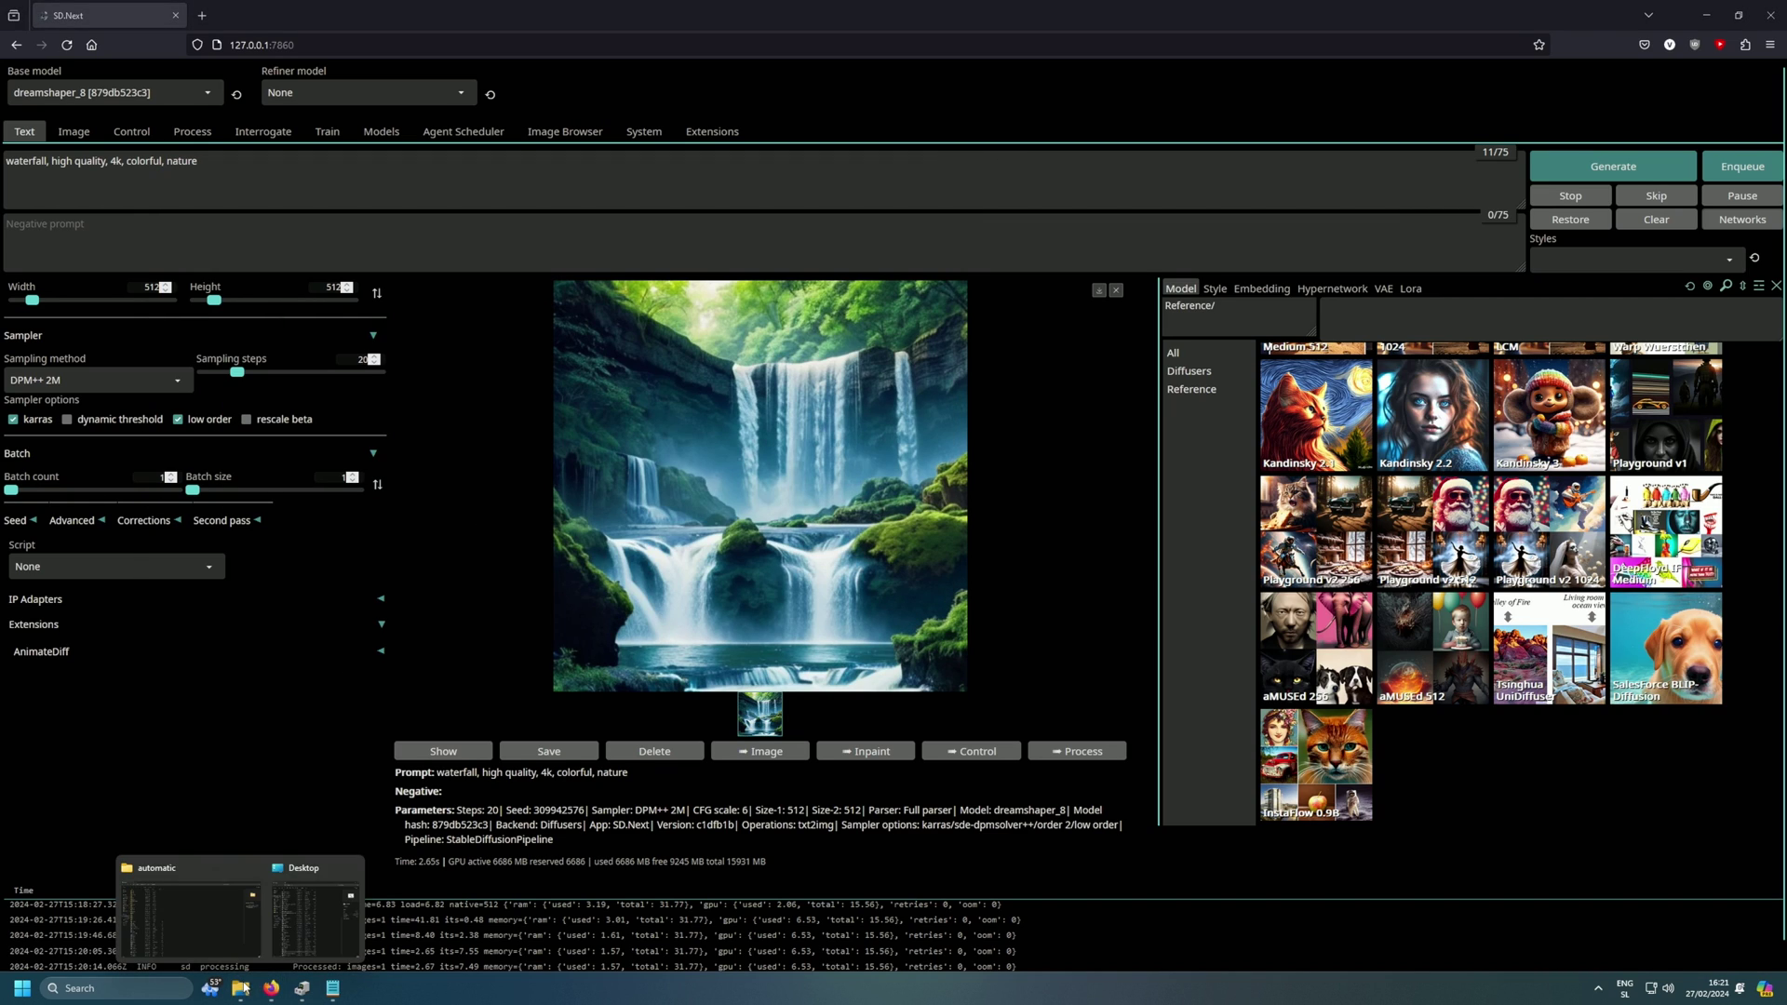
{"action": "left_click", "coordinate": [207, 925]}
{"action": "scroll", "coordinate": [605, 478], "scroll_direction": "down", "scroll_amount": 3}
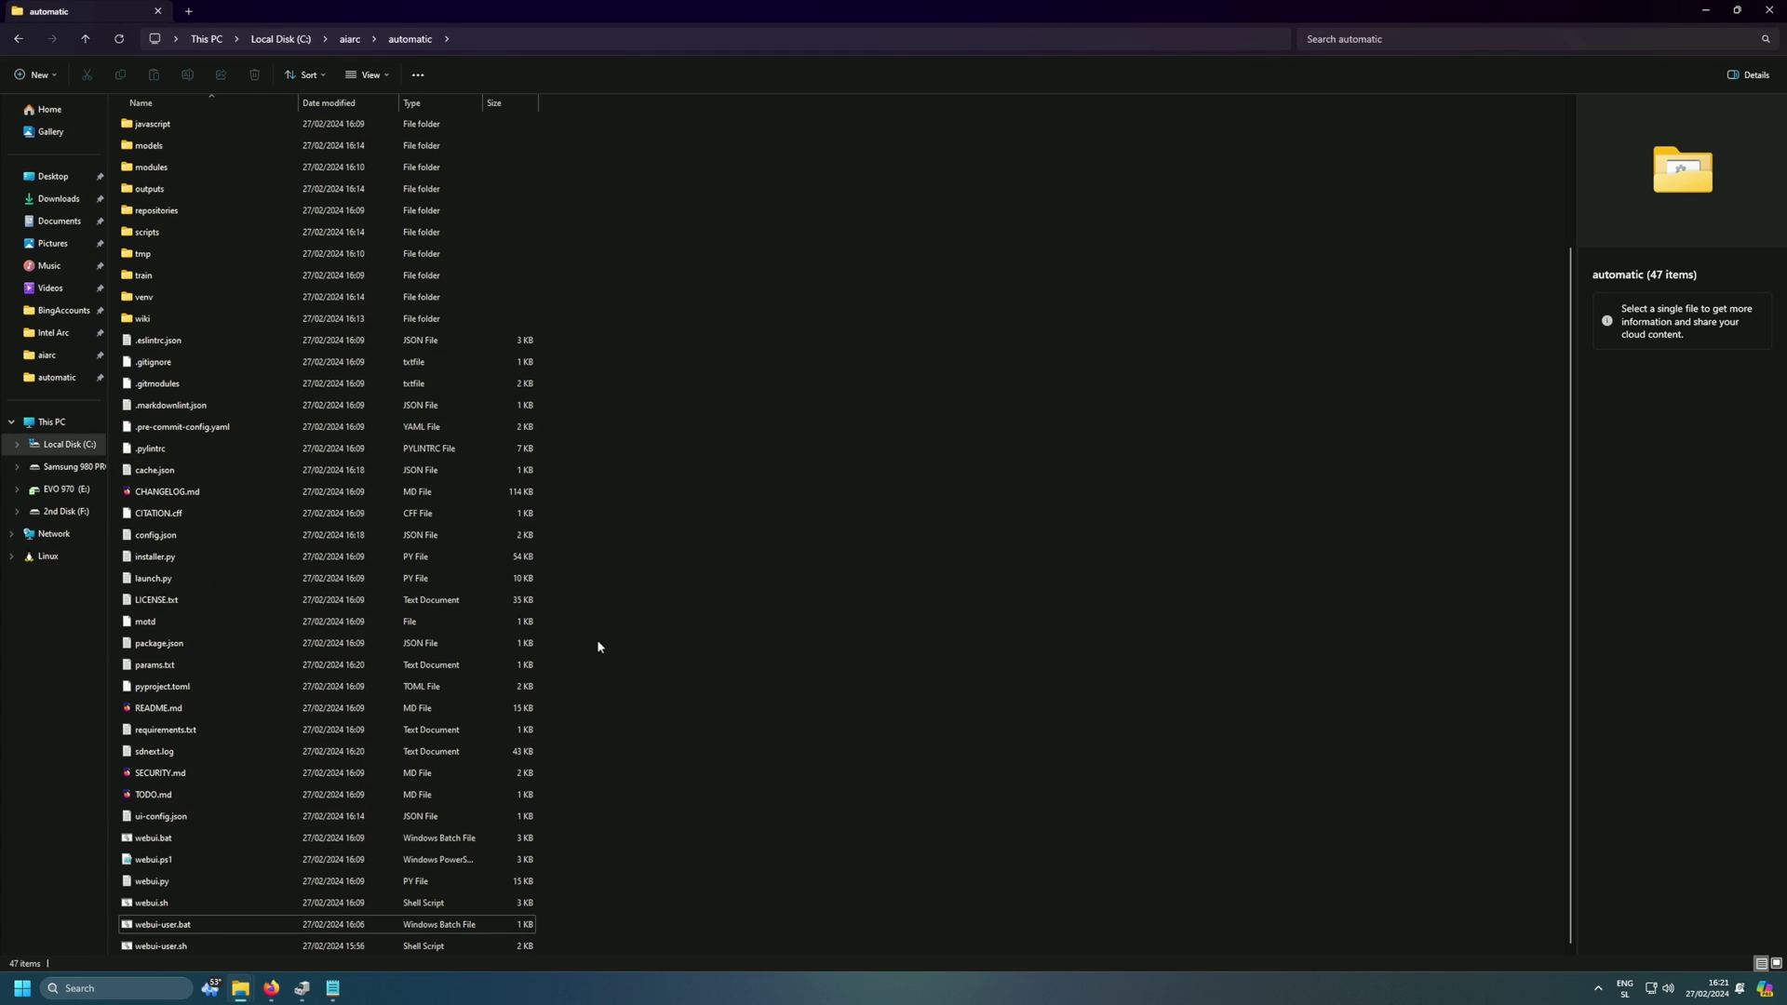
{"action": "double_click", "coordinate": [232, 926]}
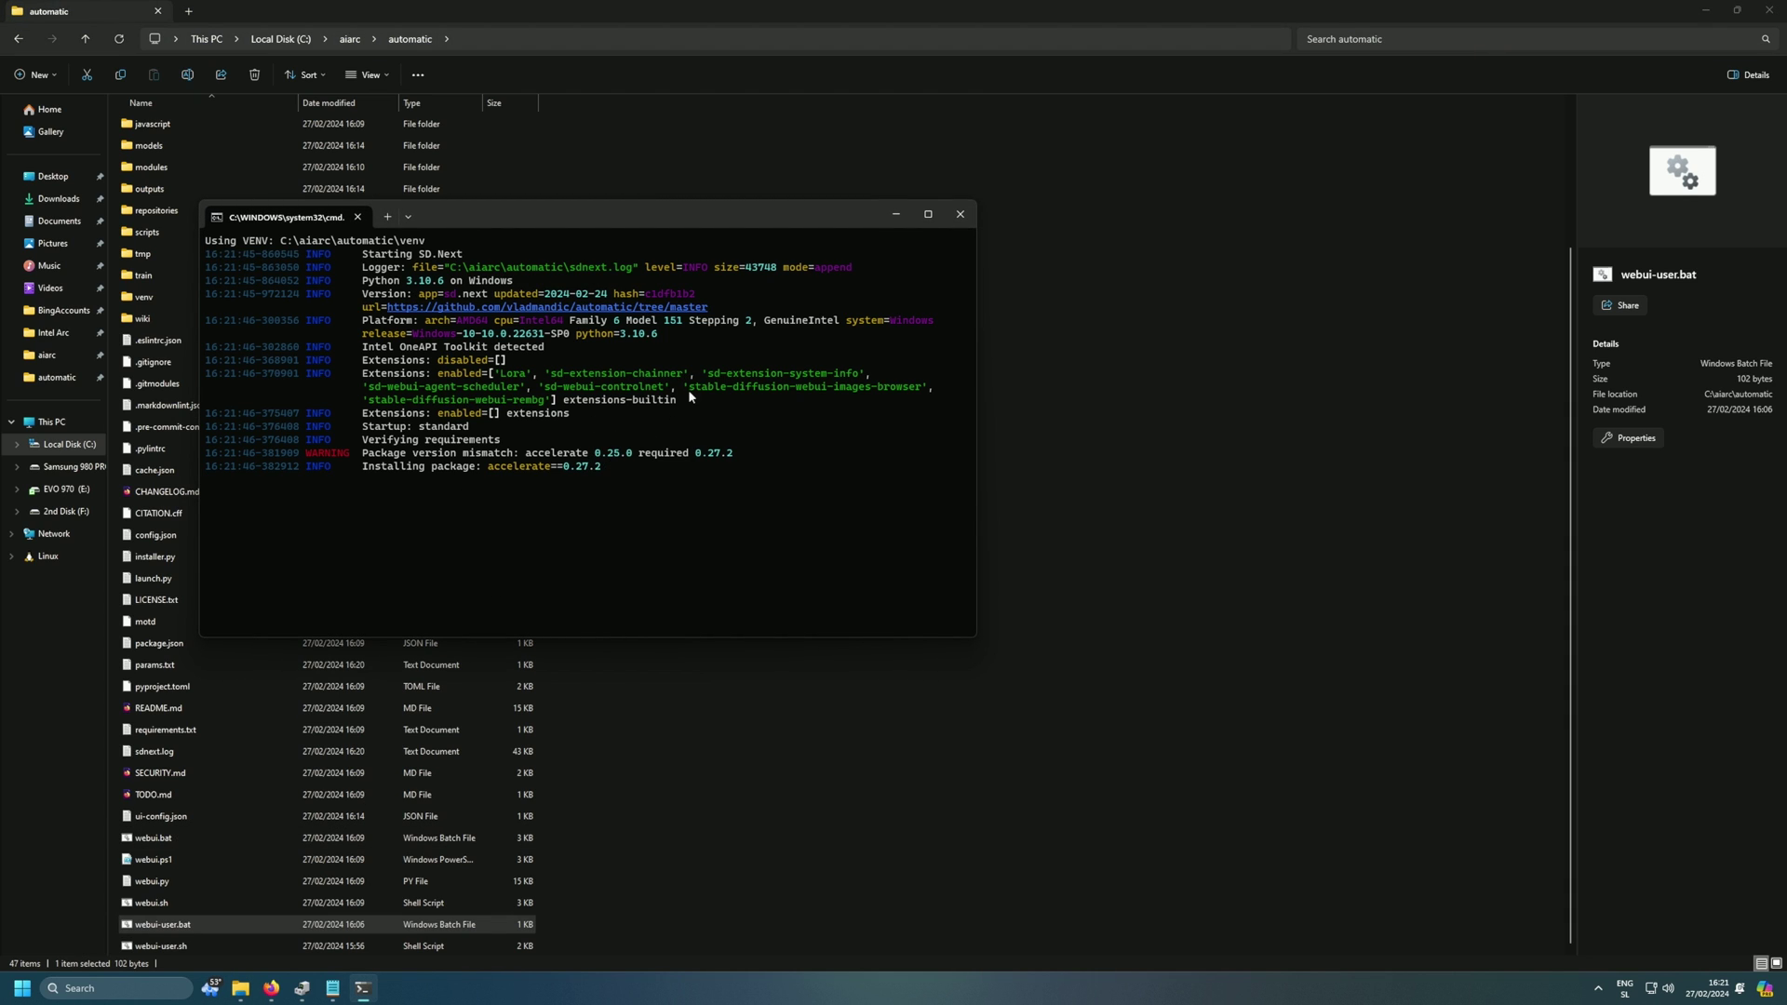
Create a desktop shortcut to webui-user.bat.
{"action": "right_click", "coordinate": [189, 927]}
{"action": "mouse_move", "coordinate": [286, 810]}
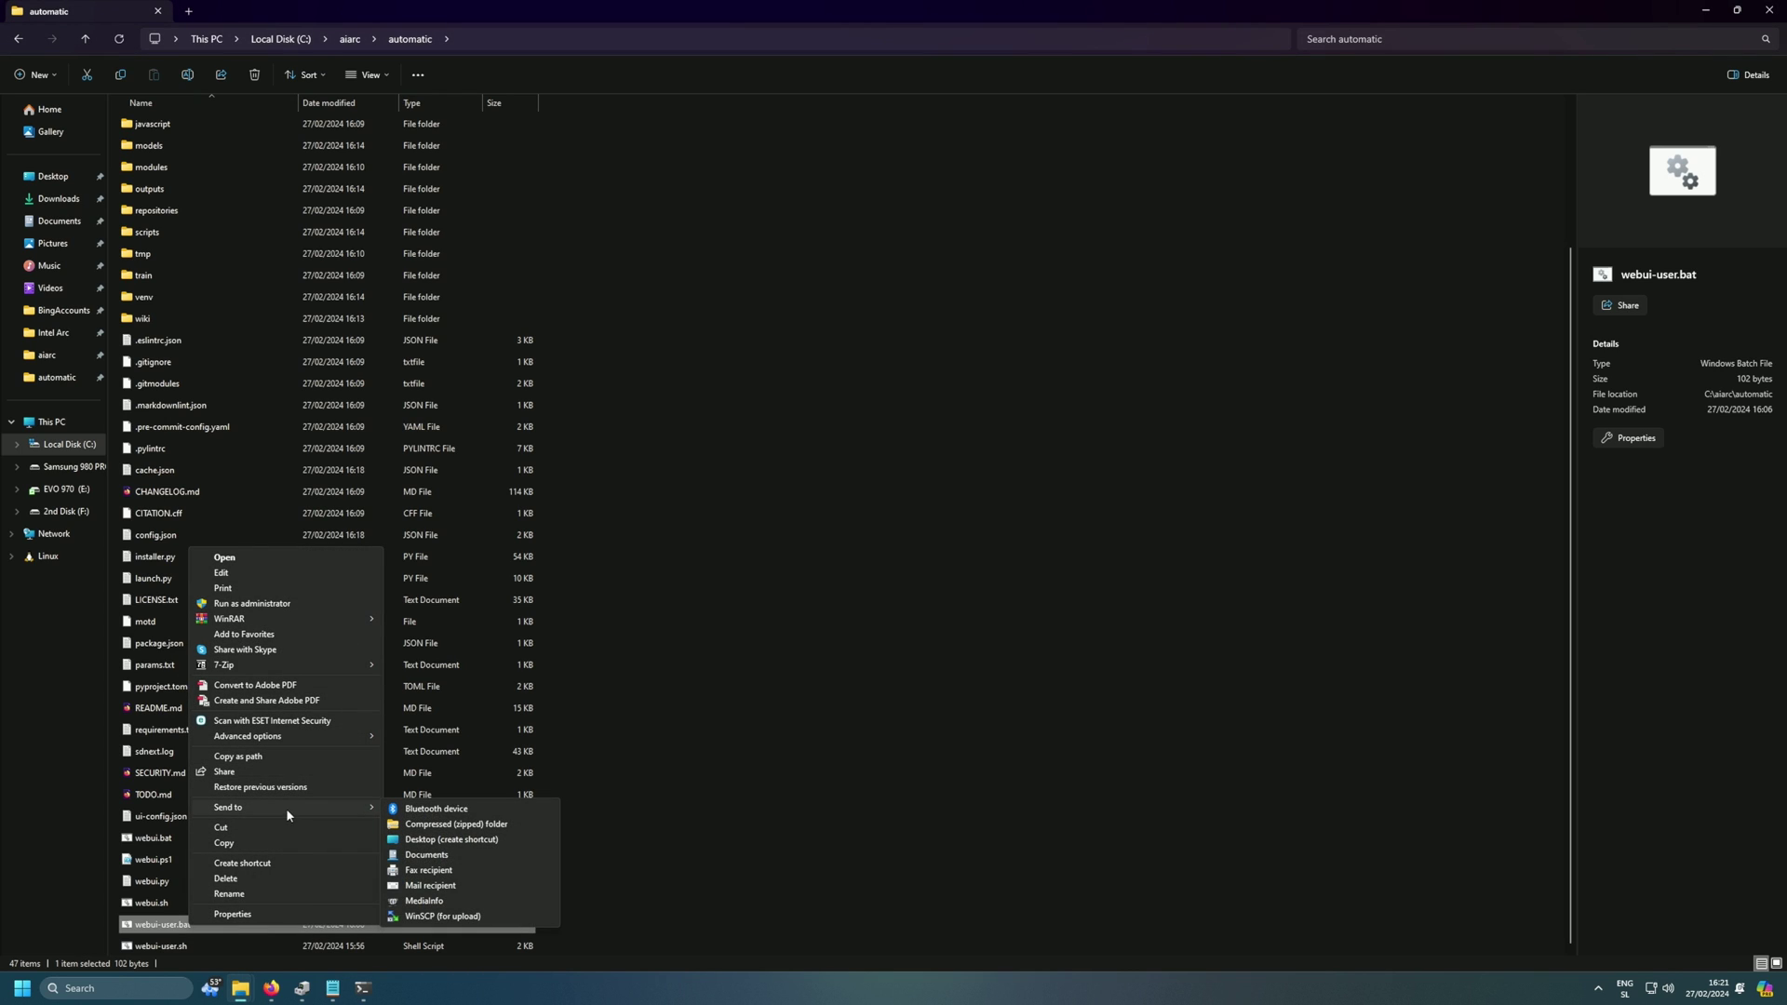
{"action": "left_click", "coordinate": [449, 841]}
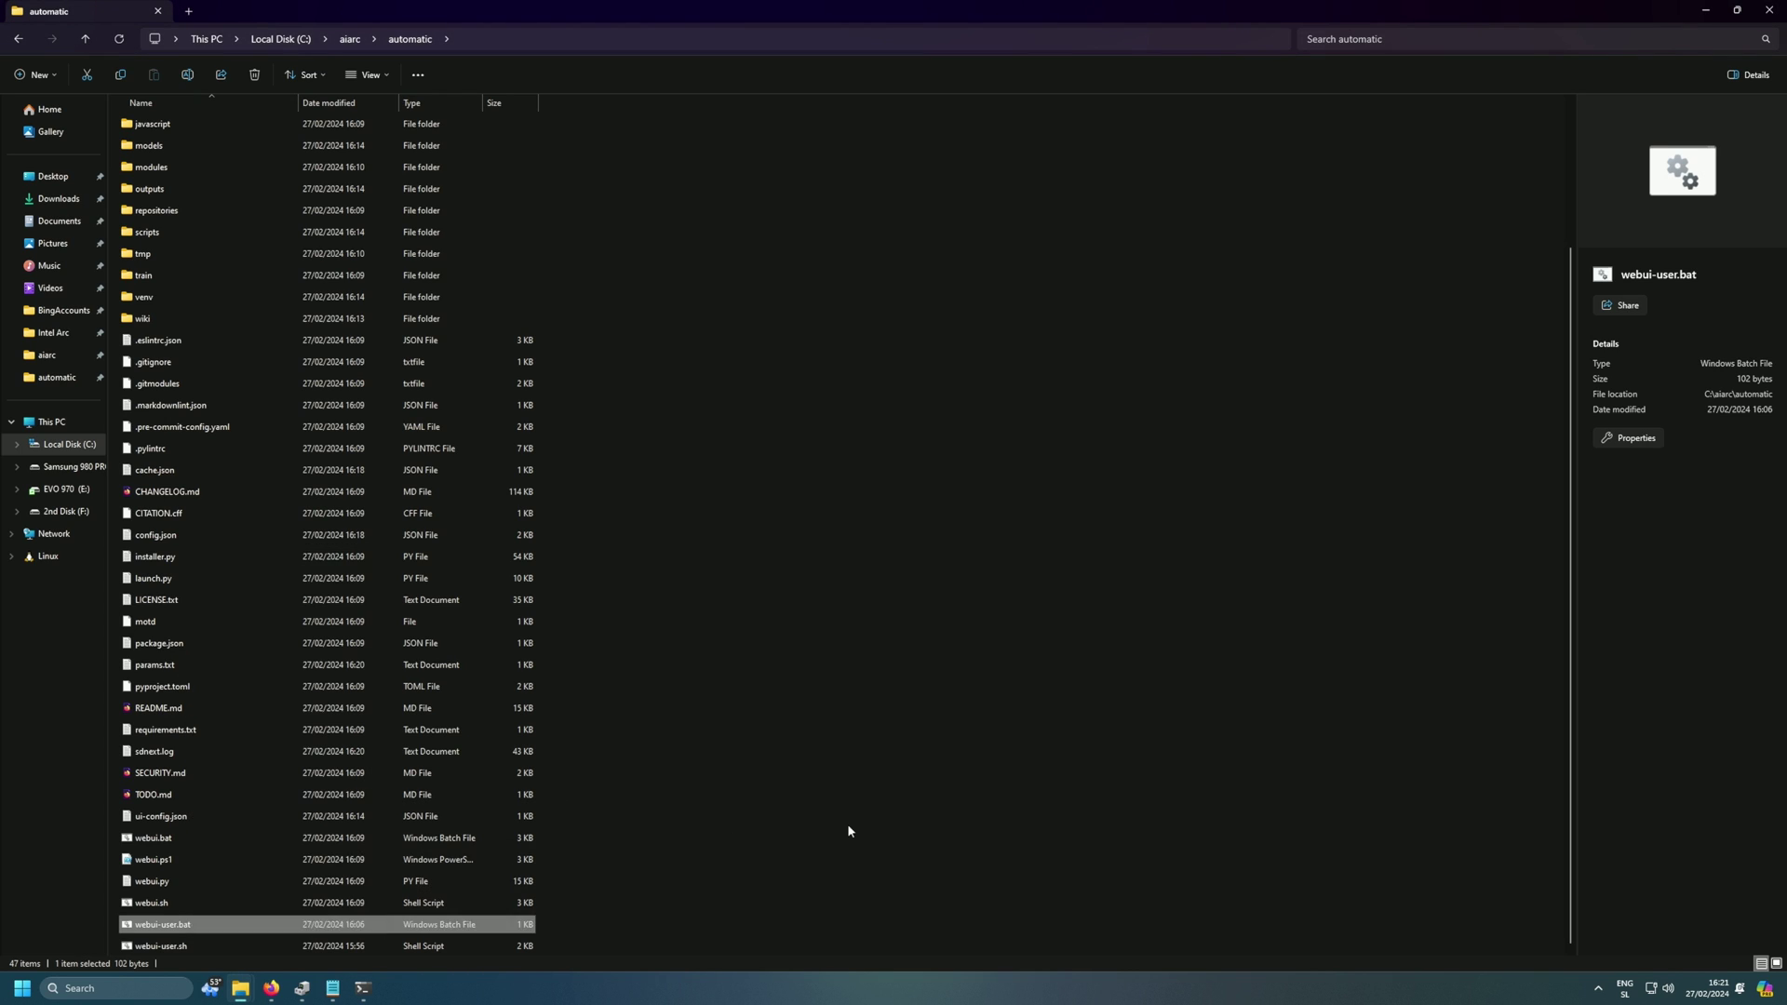
{"action": "left_click", "coordinate": [846, 829]}
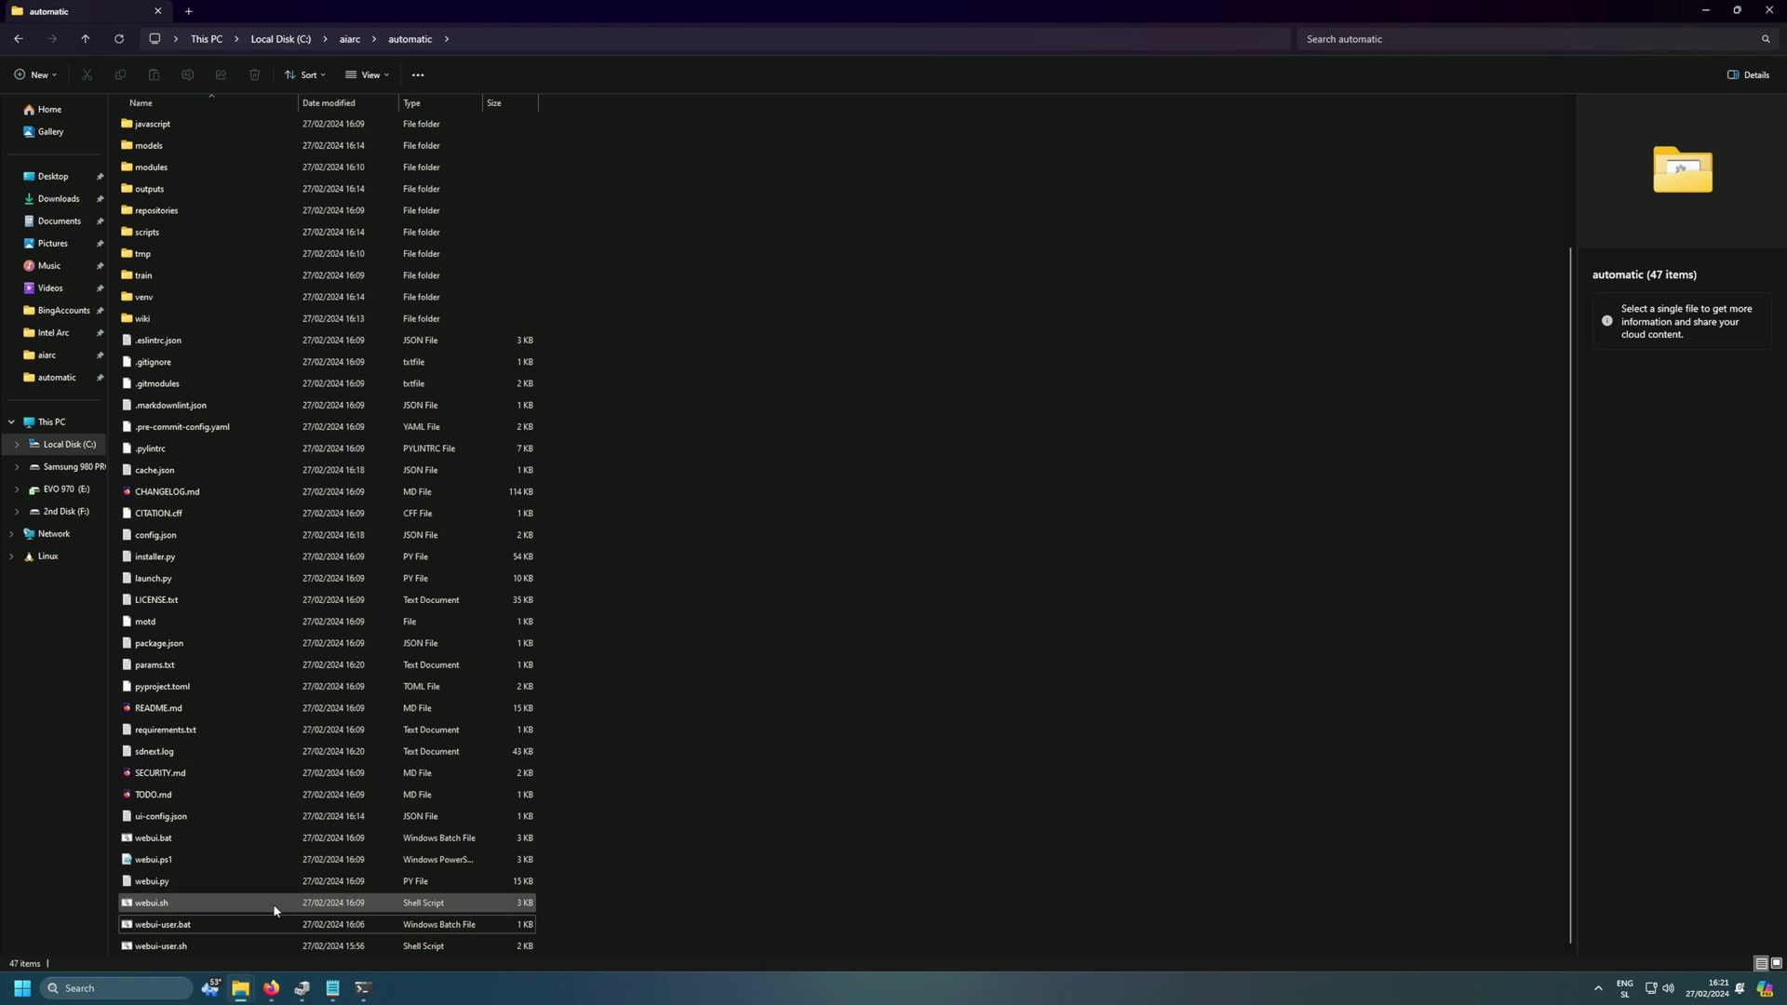
{"action": "right_click", "coordinate": [173, 840]}
{"action": "left_click", "coordinate": [173, 843]}
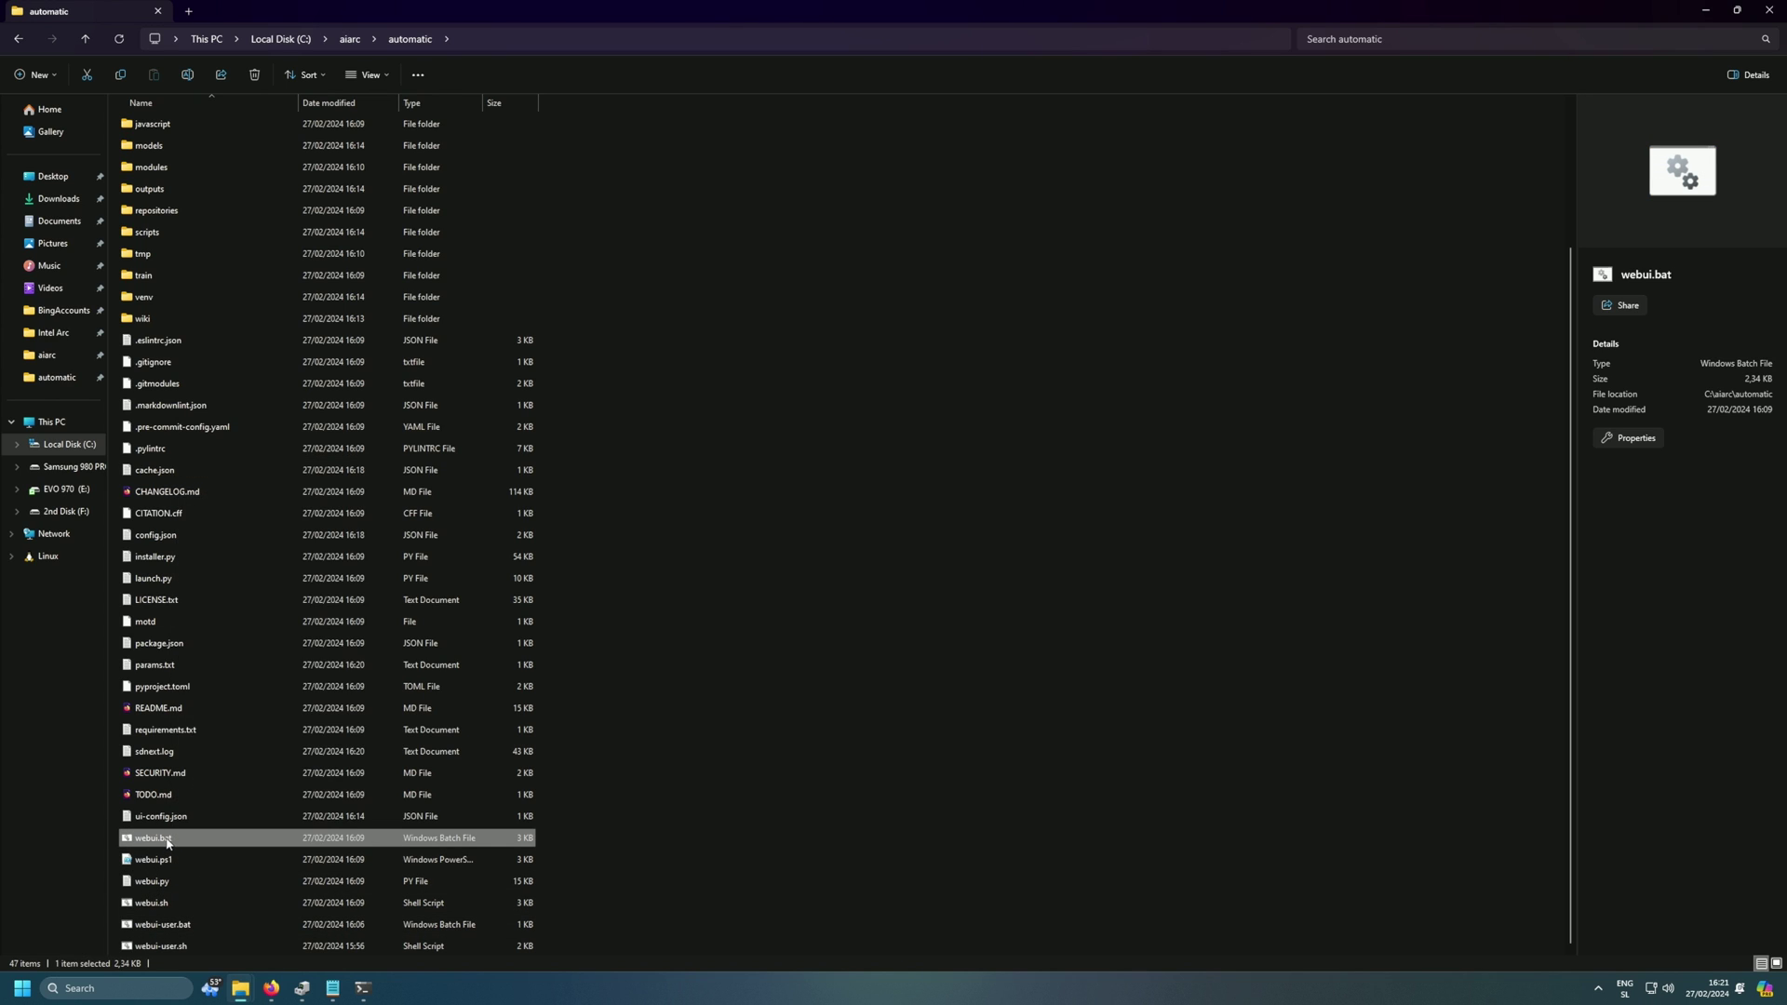
{"action": "right_click", "coordinate": [168, 843]}
{"action": "mouse_move", "coordinate": [250, 724]}
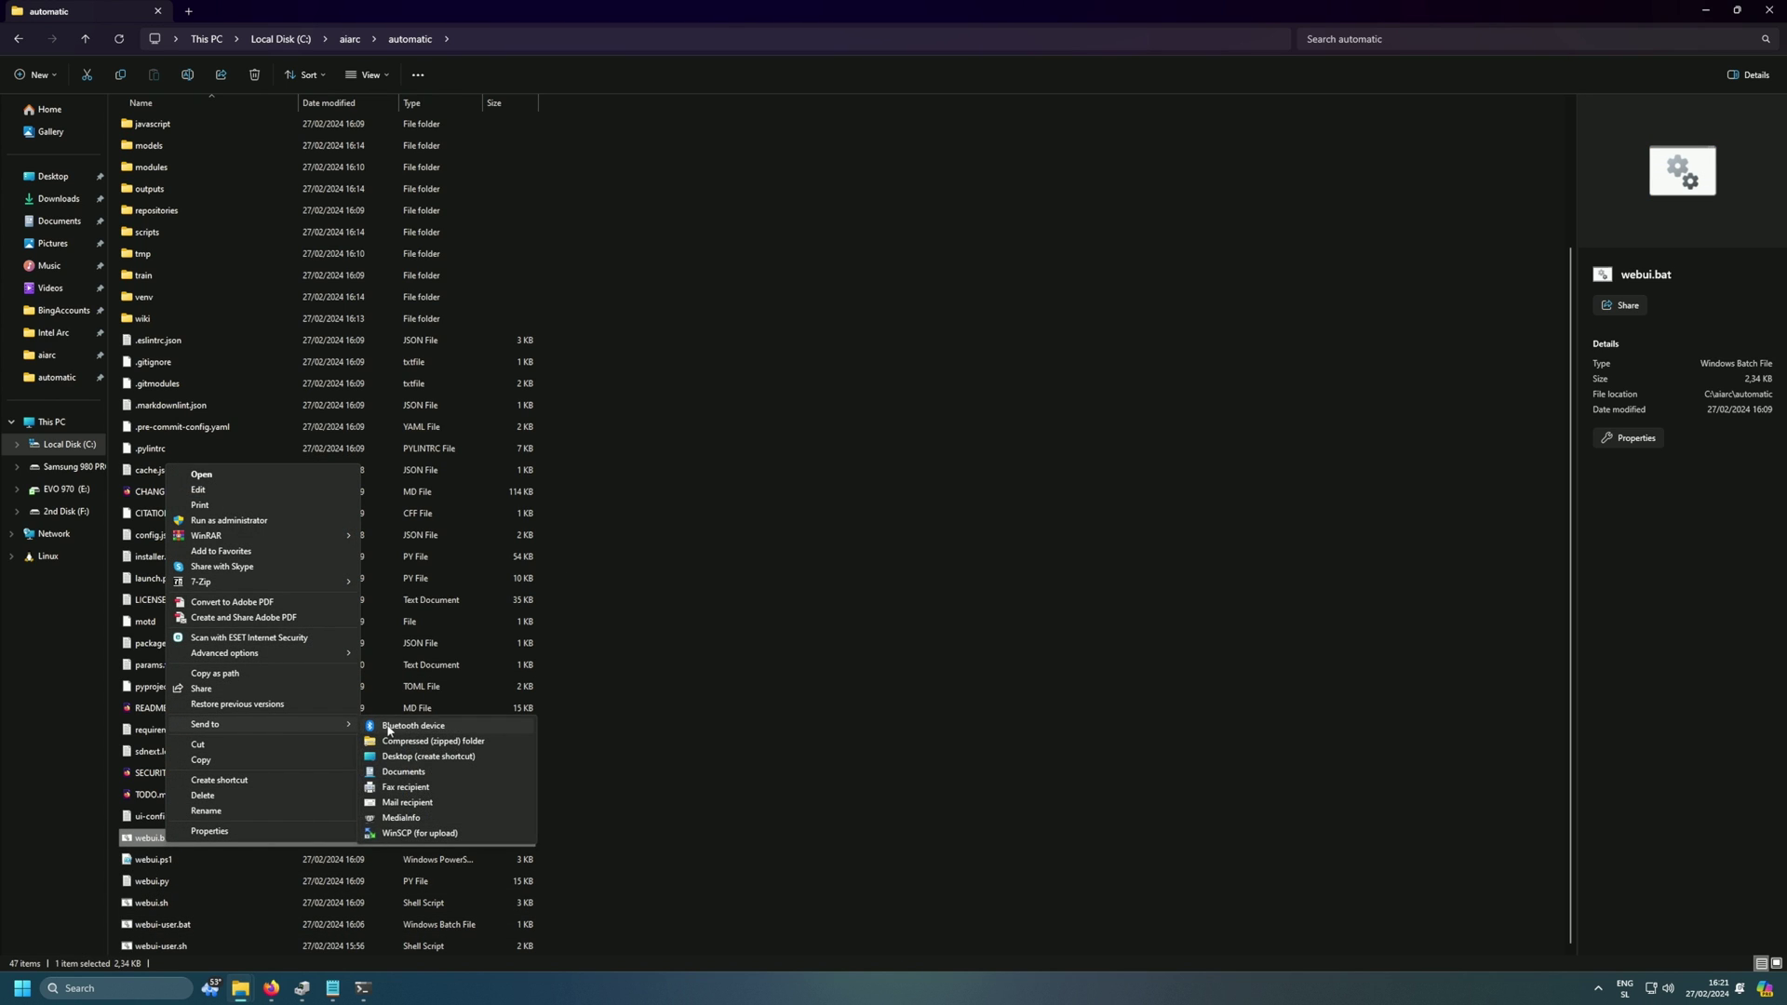
{"action": "left_click", "coordinate": [631, 772]}
Open the properties of the webui.bat shortcut in the Desktop folder and close that folder window.
{"action": "mouse_move", "coordinate": [241, 988]}
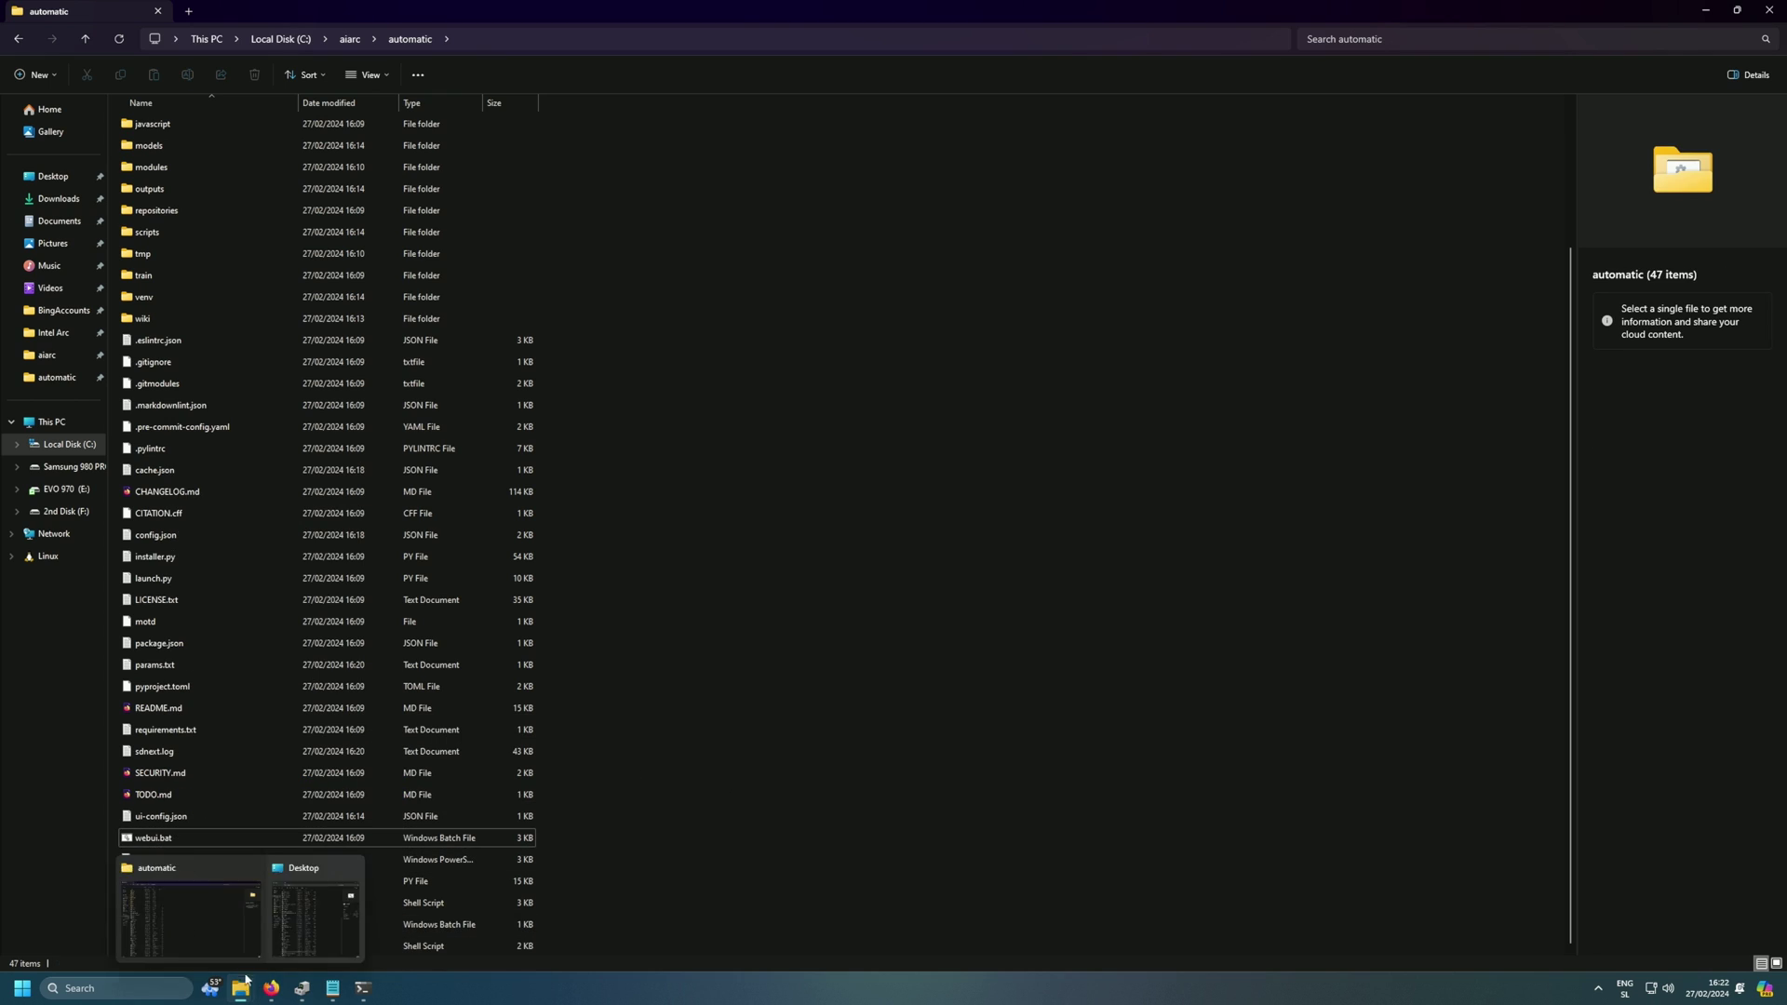
{"action": "left_click", "coordinate": [224, 904]}
{"action": "right_click", "coordinate": [803, 887]}
{"action": "left_click", "coordinate": [838, 879]}
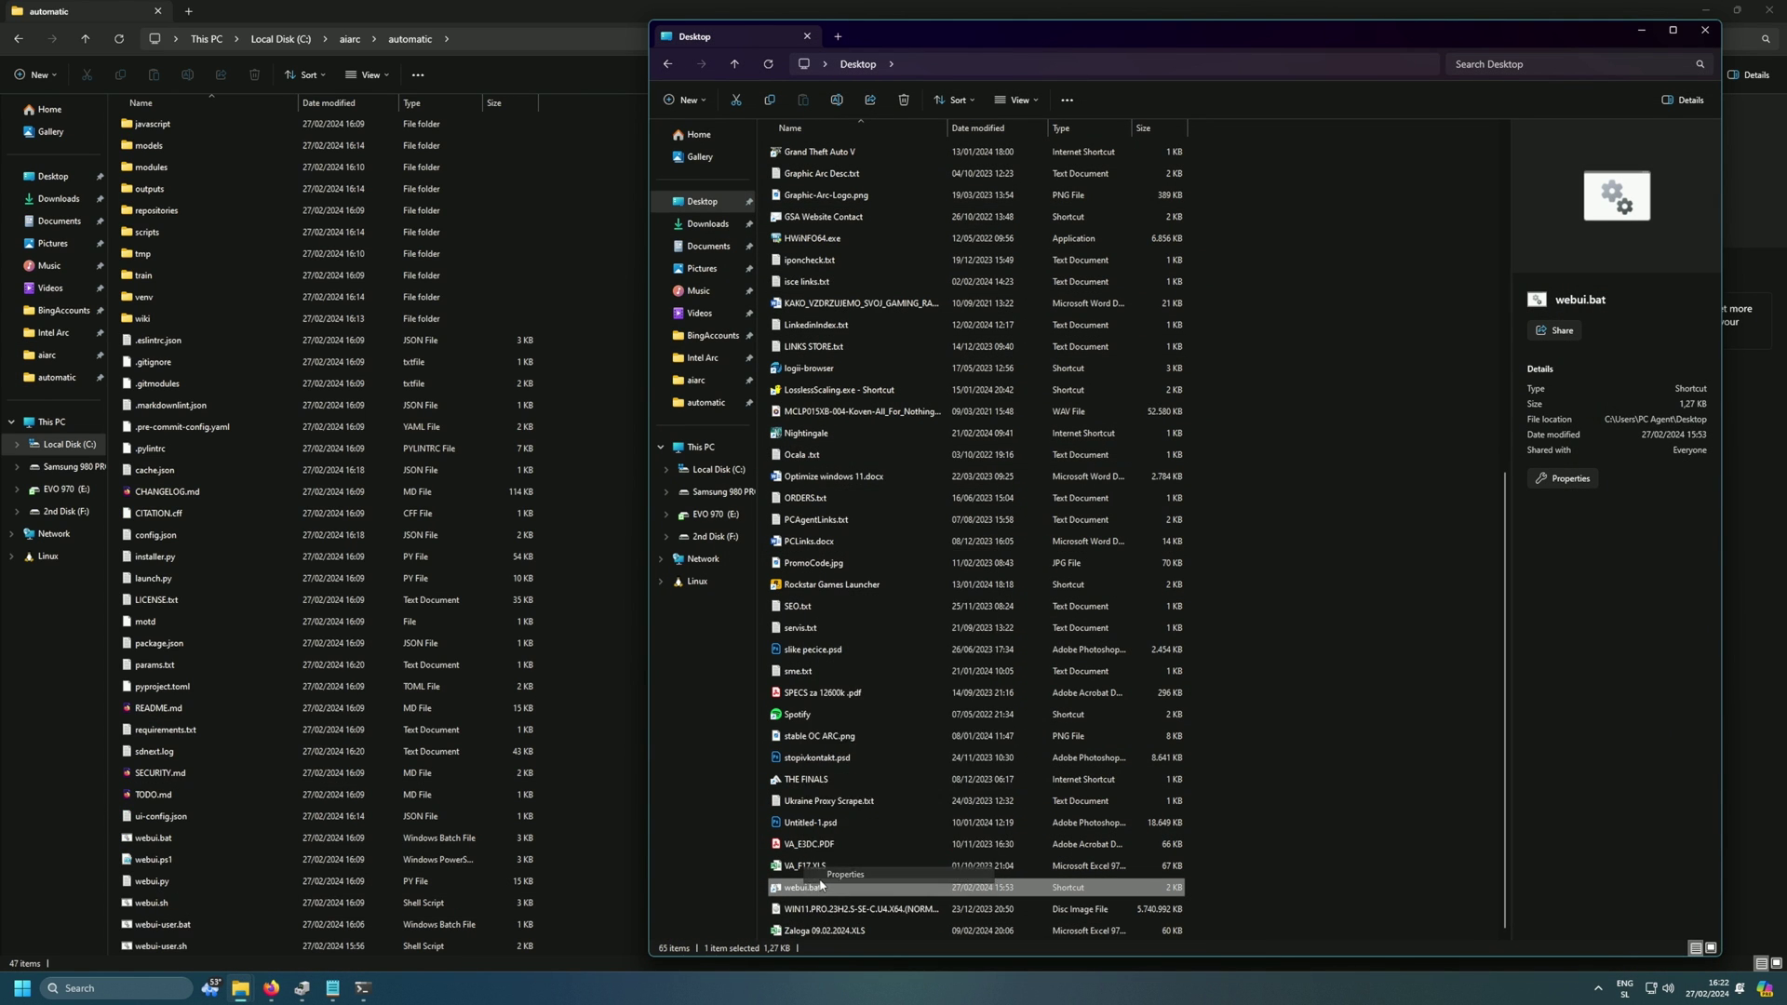
{"action": "left_click", "coordinate": [1705, 30]}
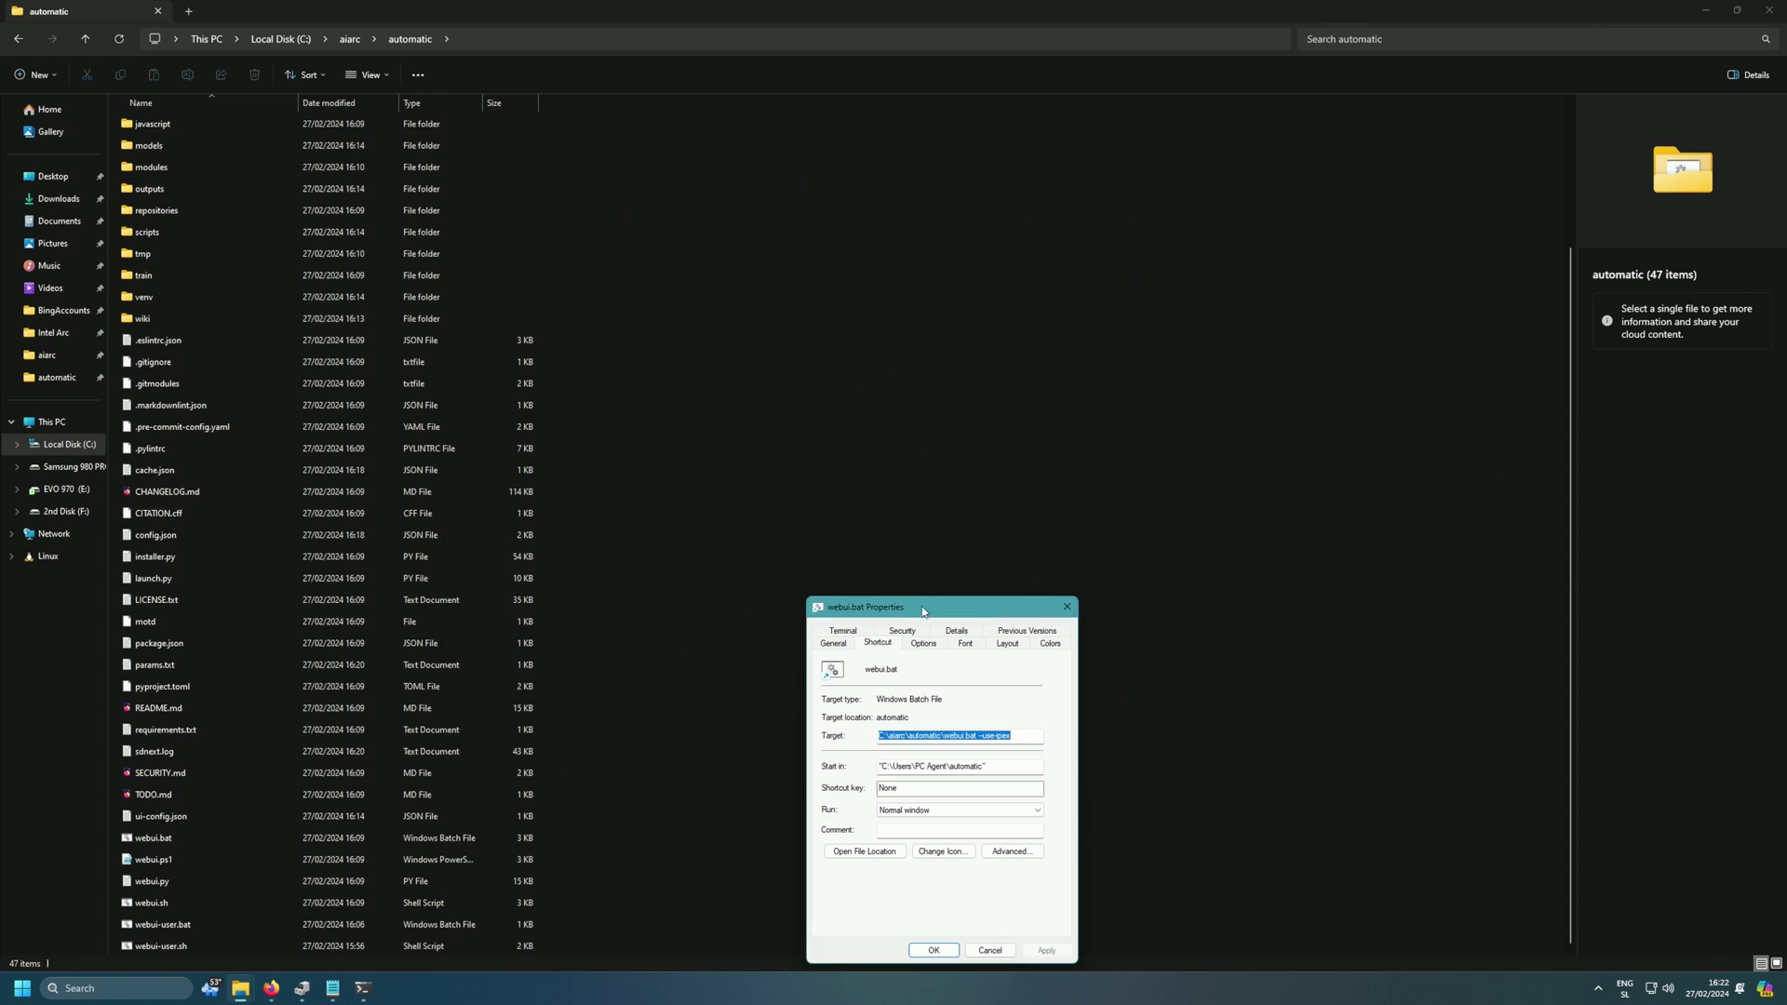
{"action": "left_click_drag", "start_coordinate": [930, 607], "coordinate": [444, 414]}
Examine the use-ipex argument after the webui.bat path in the shortcut's target, and cancel the properties.
{"action": "left_click", "coordinate": [497, 548]}
{"action": "left_click_drag", "start_coordinate": [527, 547], "coordinate": [490, 548]}
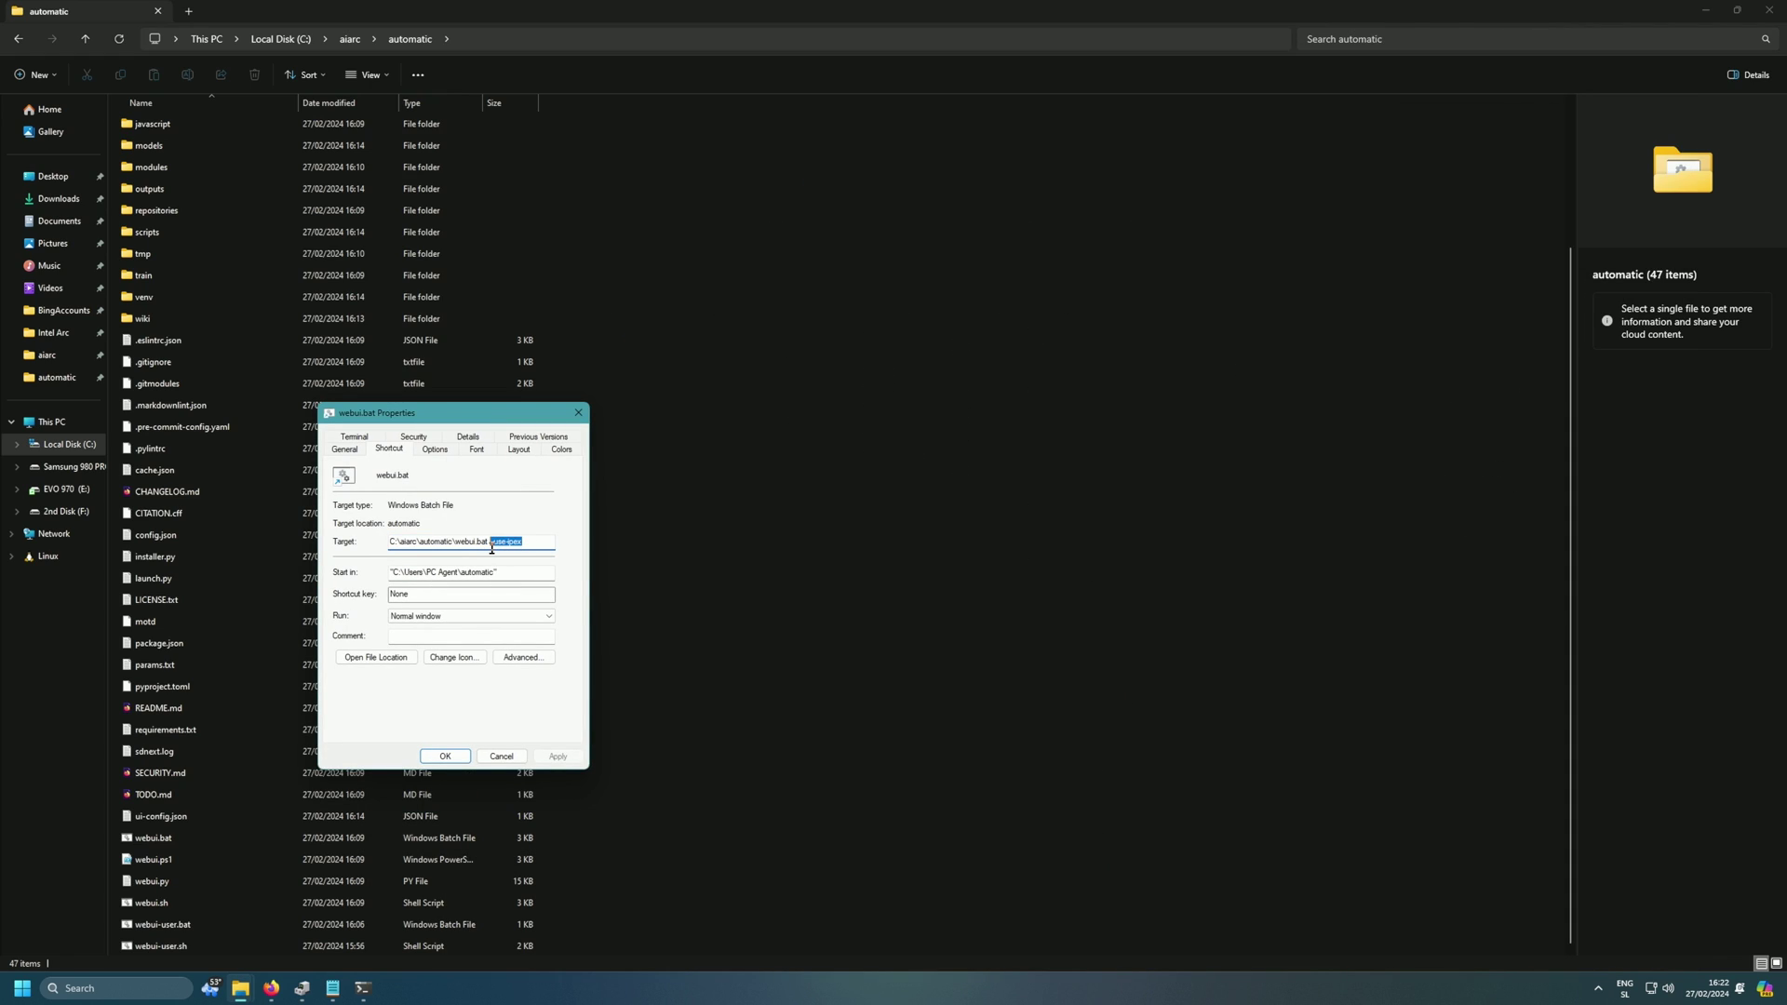
{"action": "left_click", "coordinate": [507, 547]}
{"action": "left_click", "coordinate": [488, 542]}
{"action": "type", "text": "\""}
{"action": "key", "text": "Home"}
{"action": "type", "text": "\""}
{"action": "left_click", "coordinate": [557, 756]}
{"action": "left_click", "coordinate": [508, 545]}
{"action": "left_click_drag", "start_coordinate": [508, 544], "coordinate": [492, 544]}
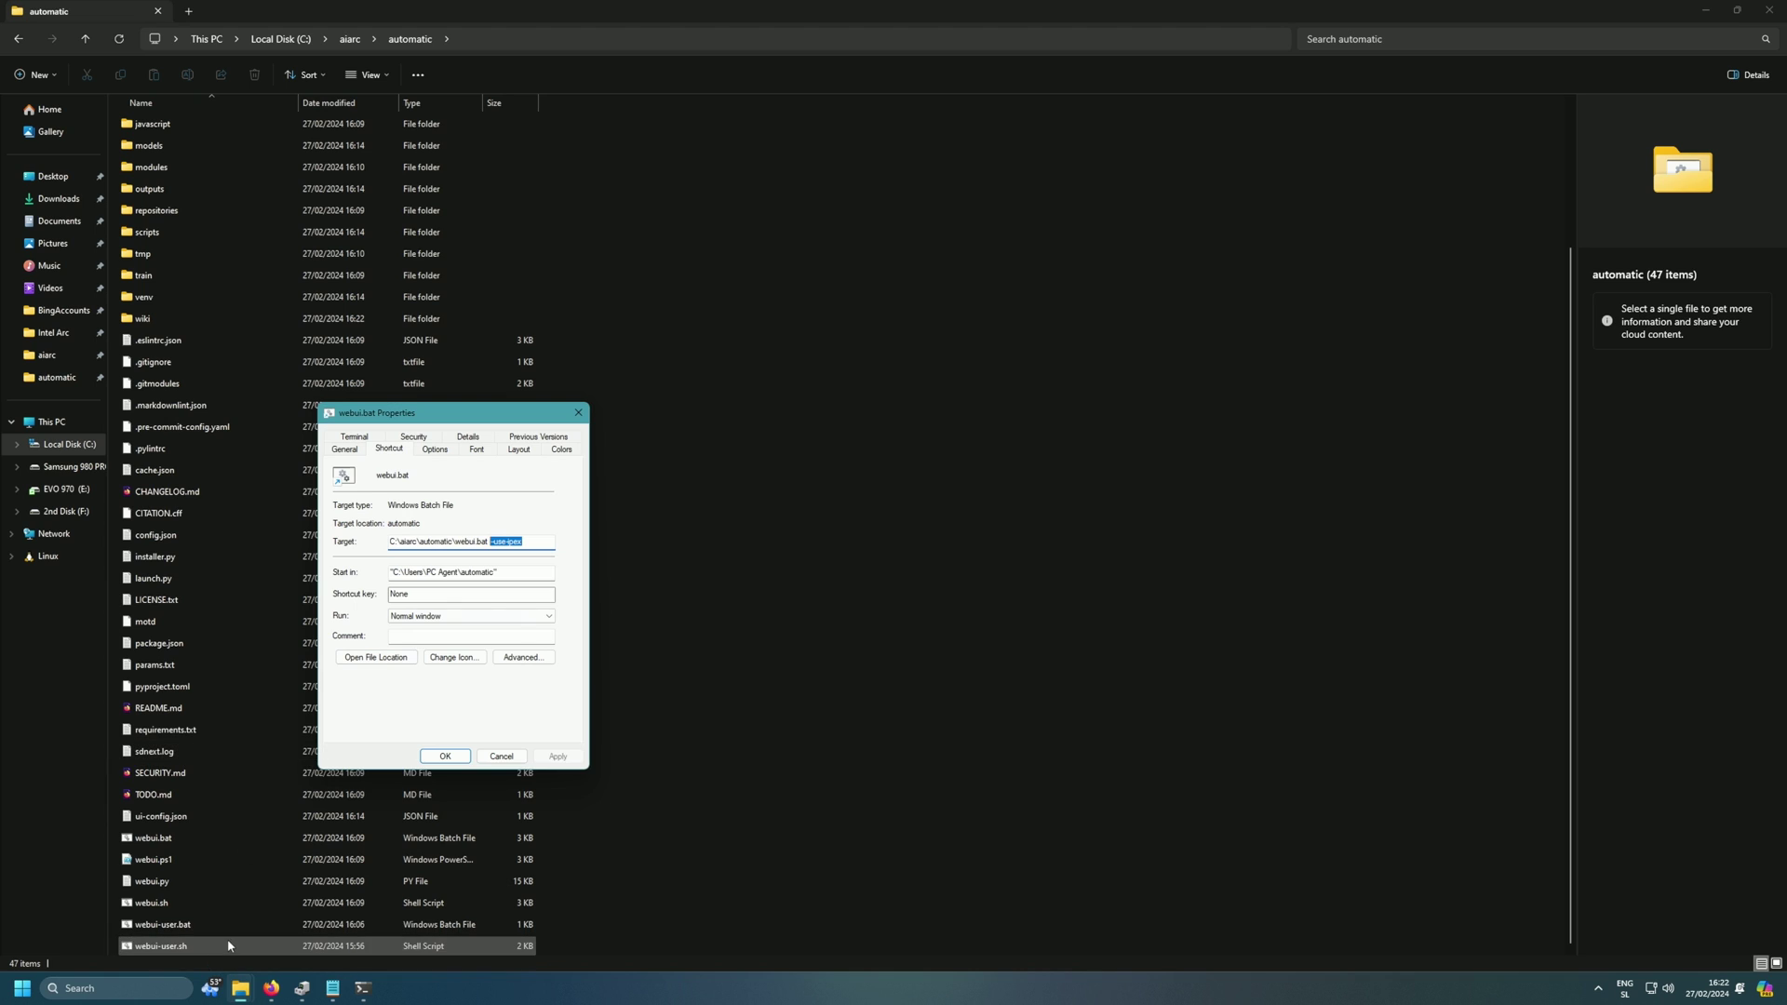
{"action": "left_click", "coordinate": [493, 757]}
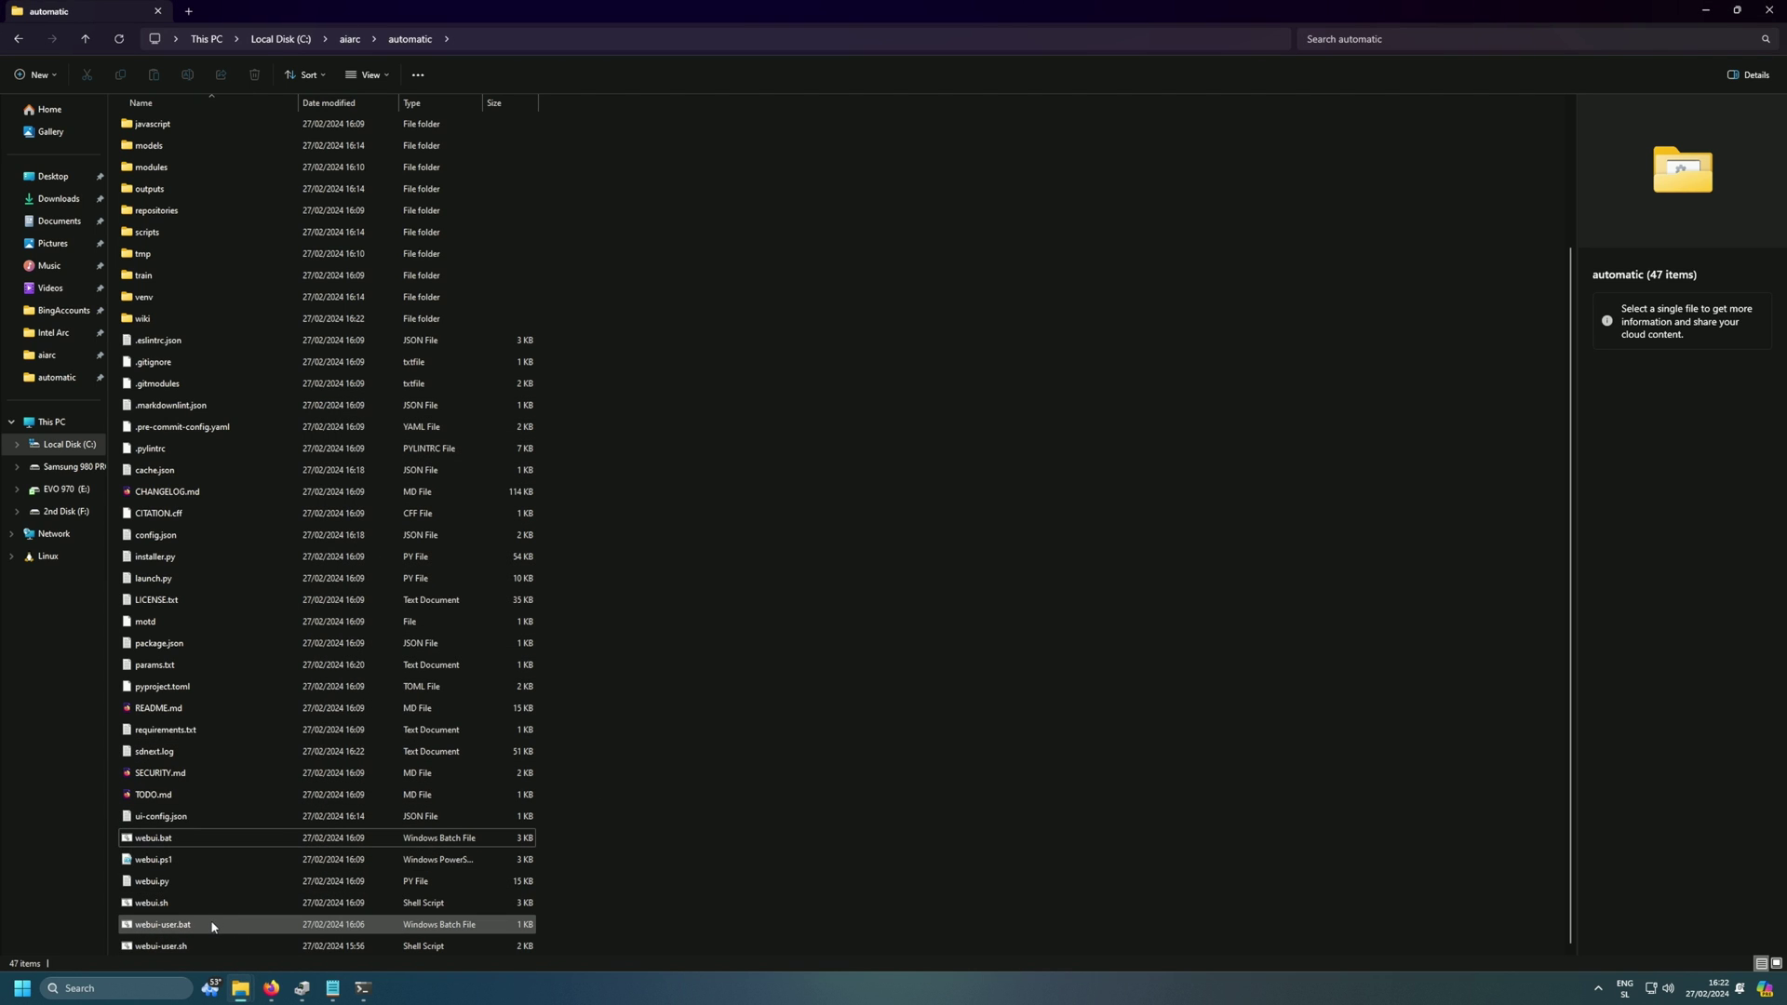
Open webui-user.bat for editing and highlight the --use-ipex value on its COMMANDLINE_ARGS line.
{"action": "right_click", "coordinate": [212, 927]}
{"action": "left_click", "coordinate": [272, 570]}
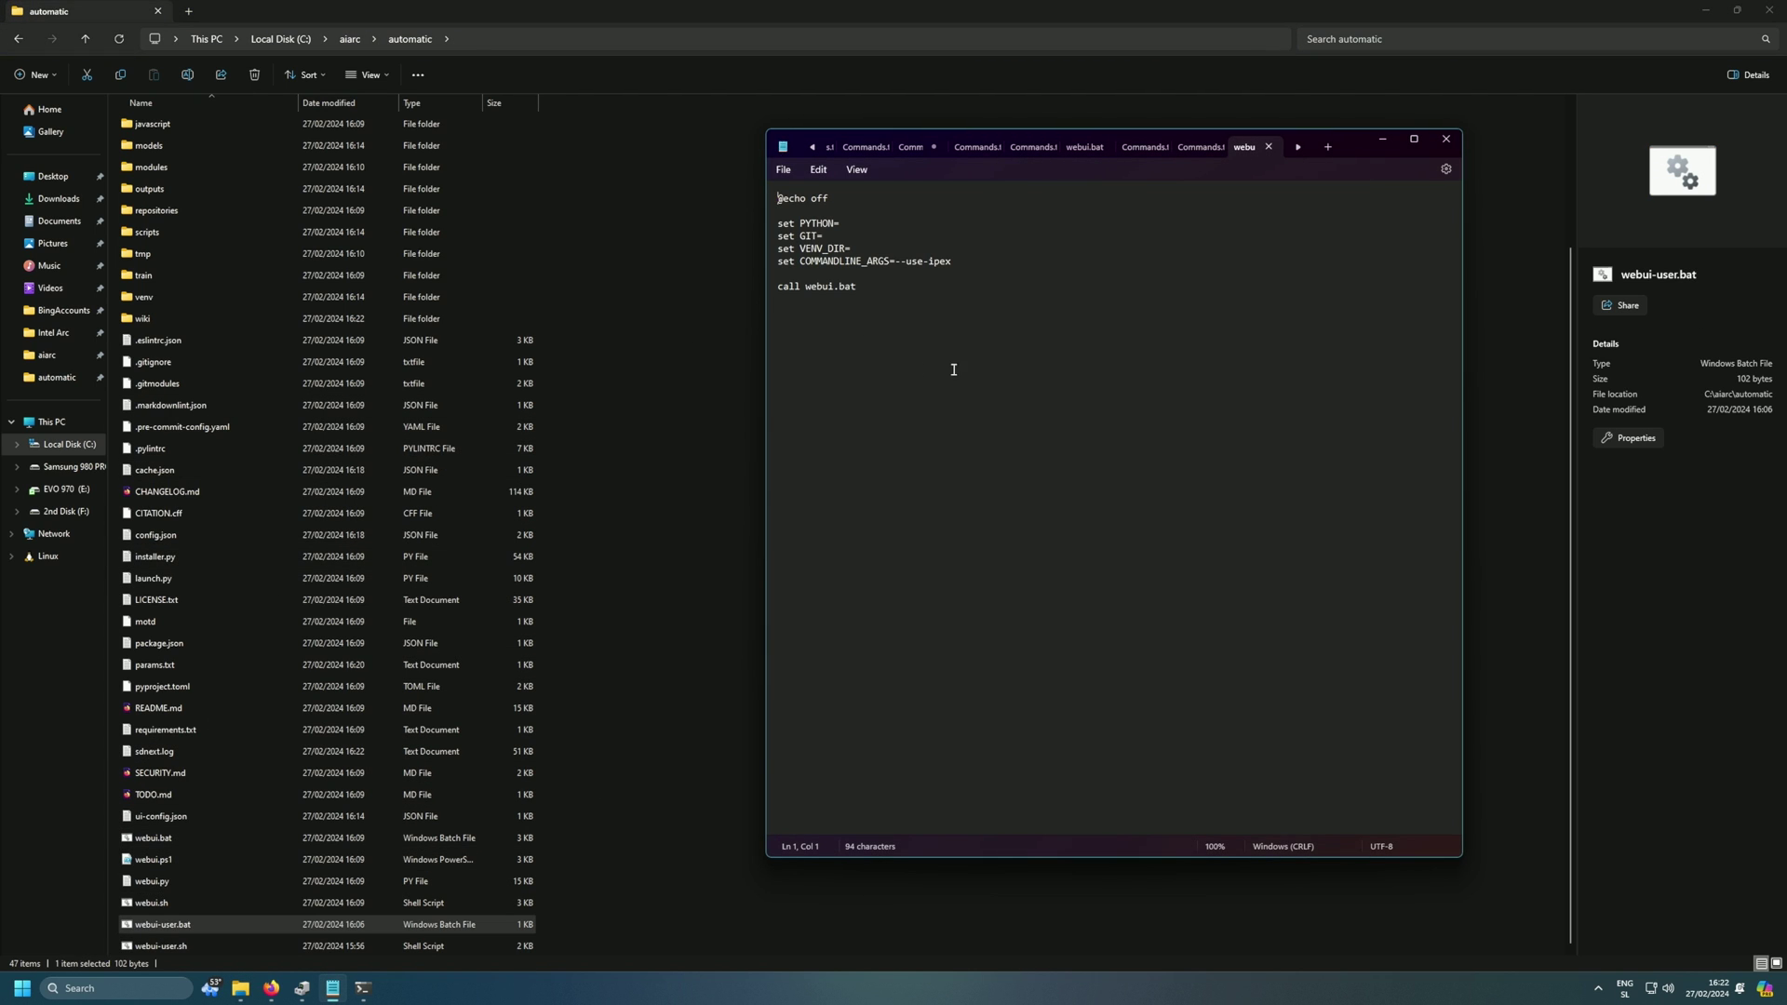
{"action": "left_click_drag", "start_coordinate": [837, 270], "coordinate": [777, 268]}
{"action": "left_click_drag", "start_coordinate": [953, 267], "coordinate": [898, 267]}
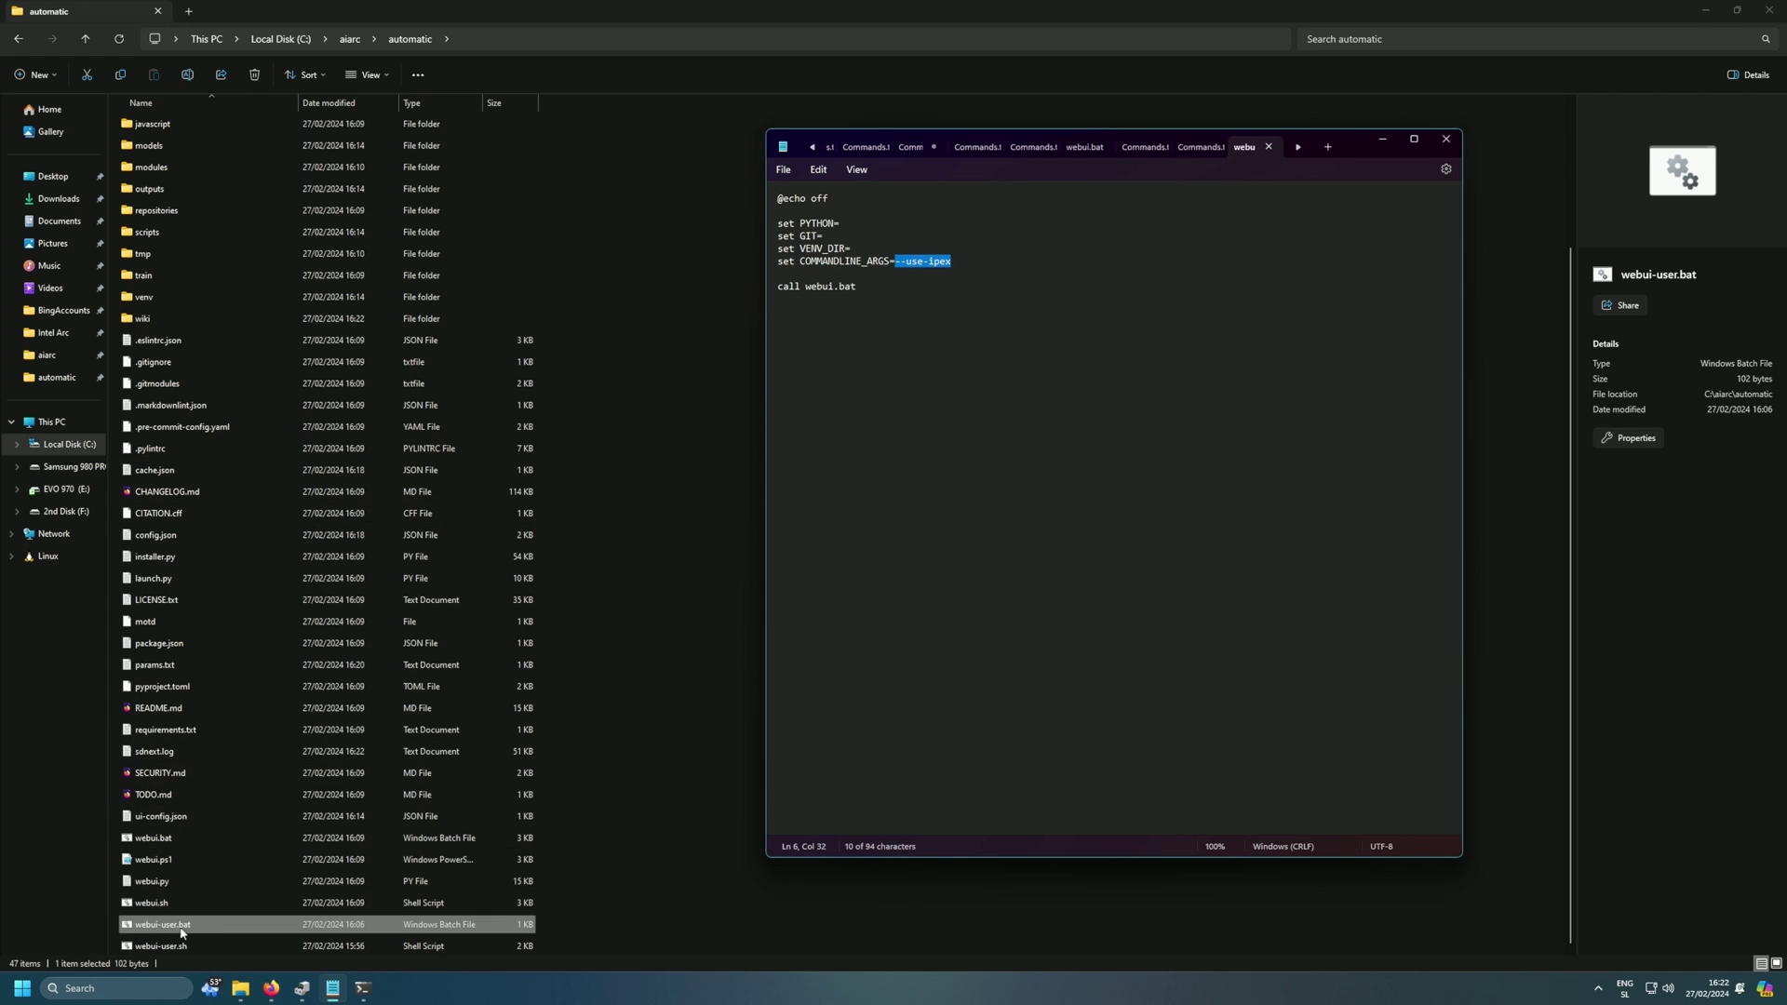
Examine the PYTHON, GIT and VENV_DIR lines and the call to webui.bat in webui-user.bat.
{"action": "left_click_drag", "start_coordinate": [779, 223], "coordinate": [837, 232]}
{"action": "left_click", "coordinate": [836, 233]}
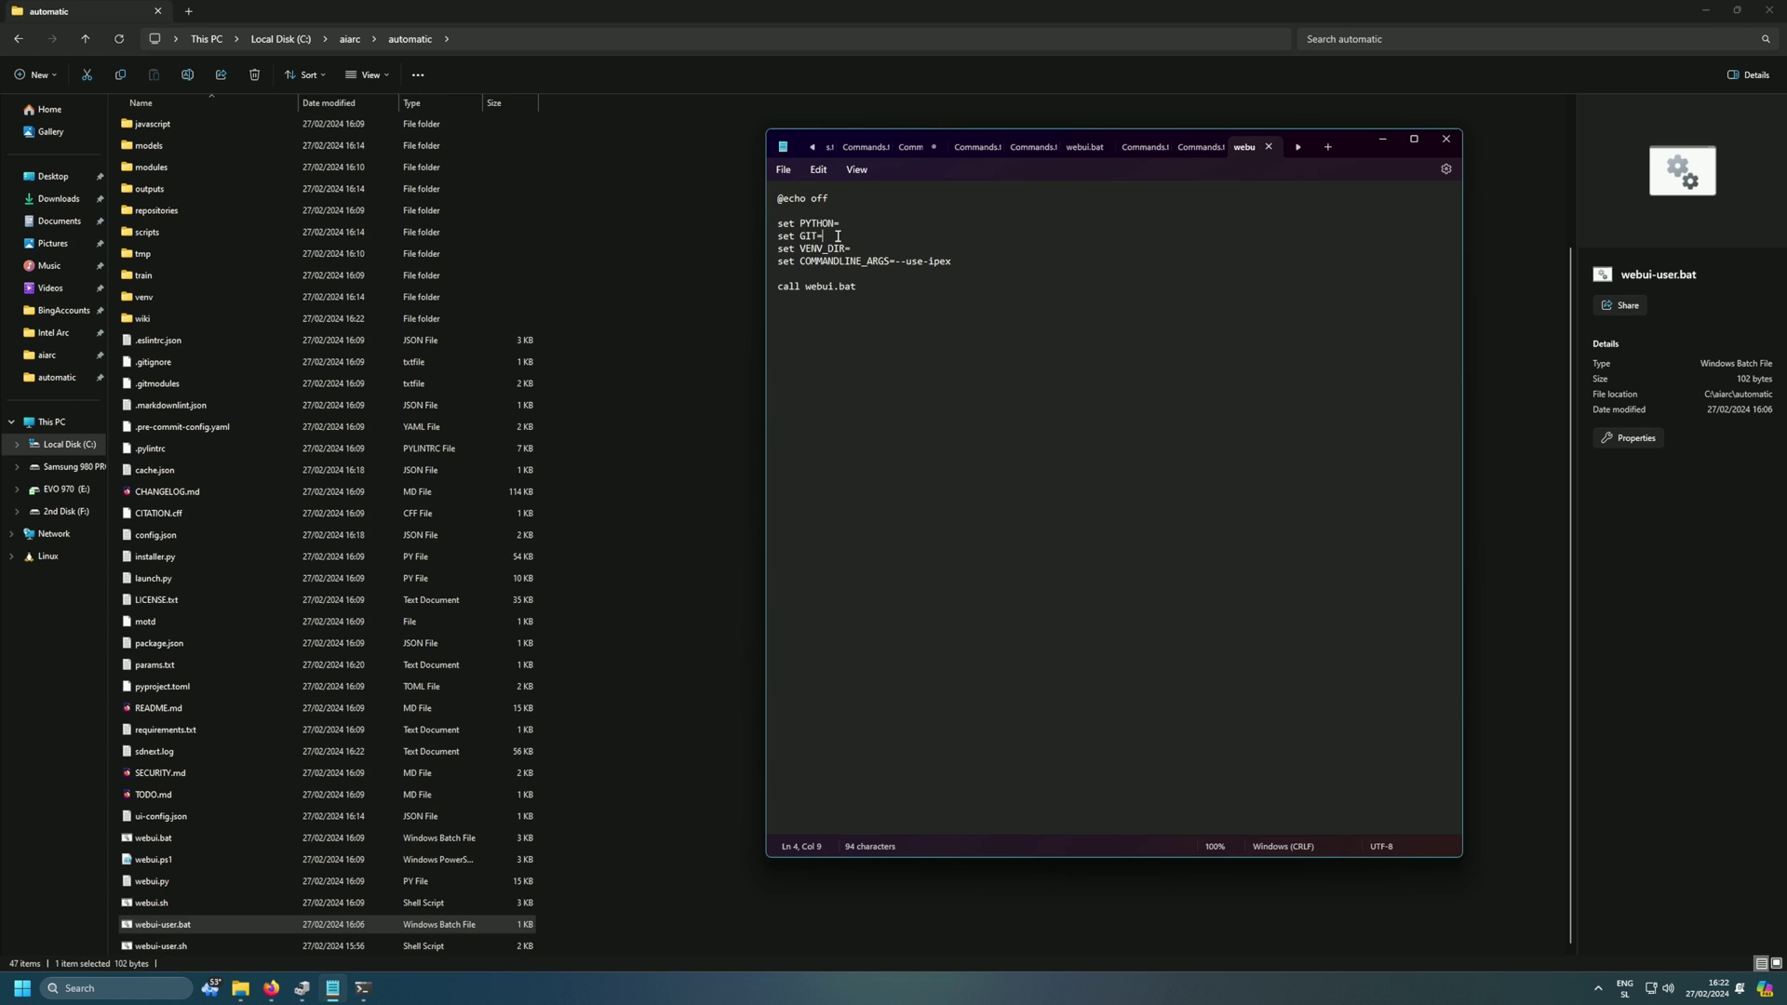
{"action": "left_click", "coordinate": [838, 248]}
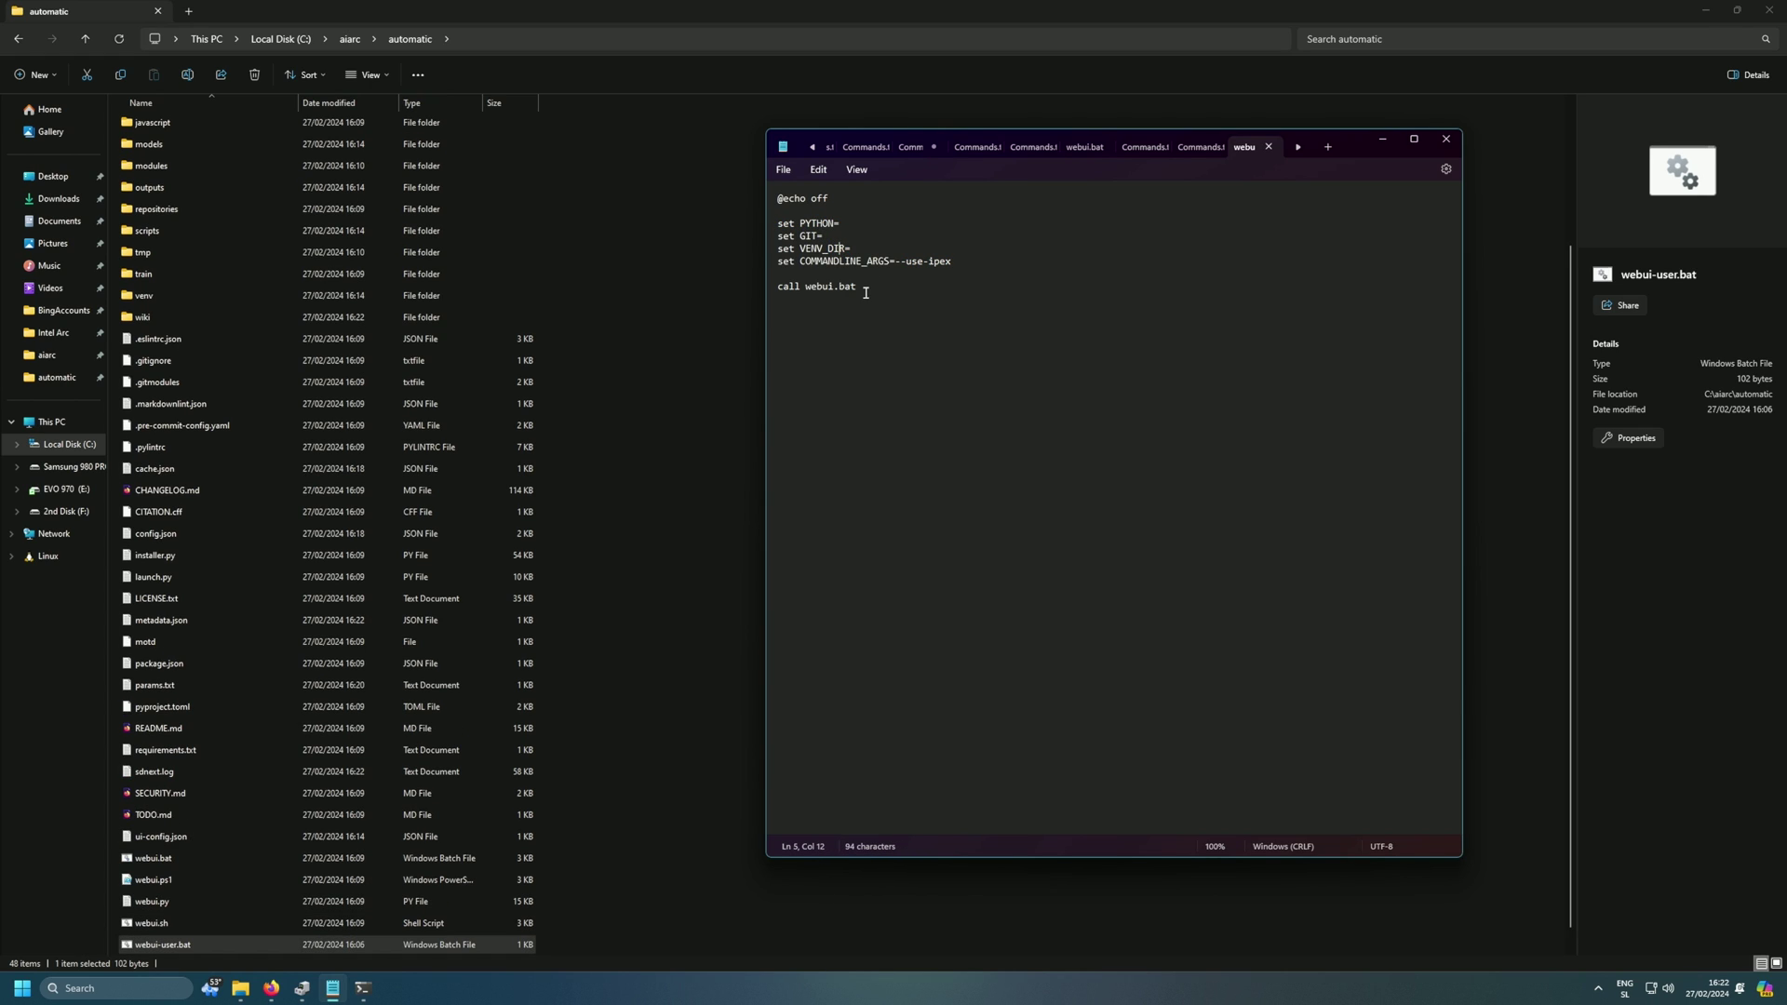
{"action": "left_click_drag", "start_coordinate": [980, 263], "coordinate": [778, 198]}
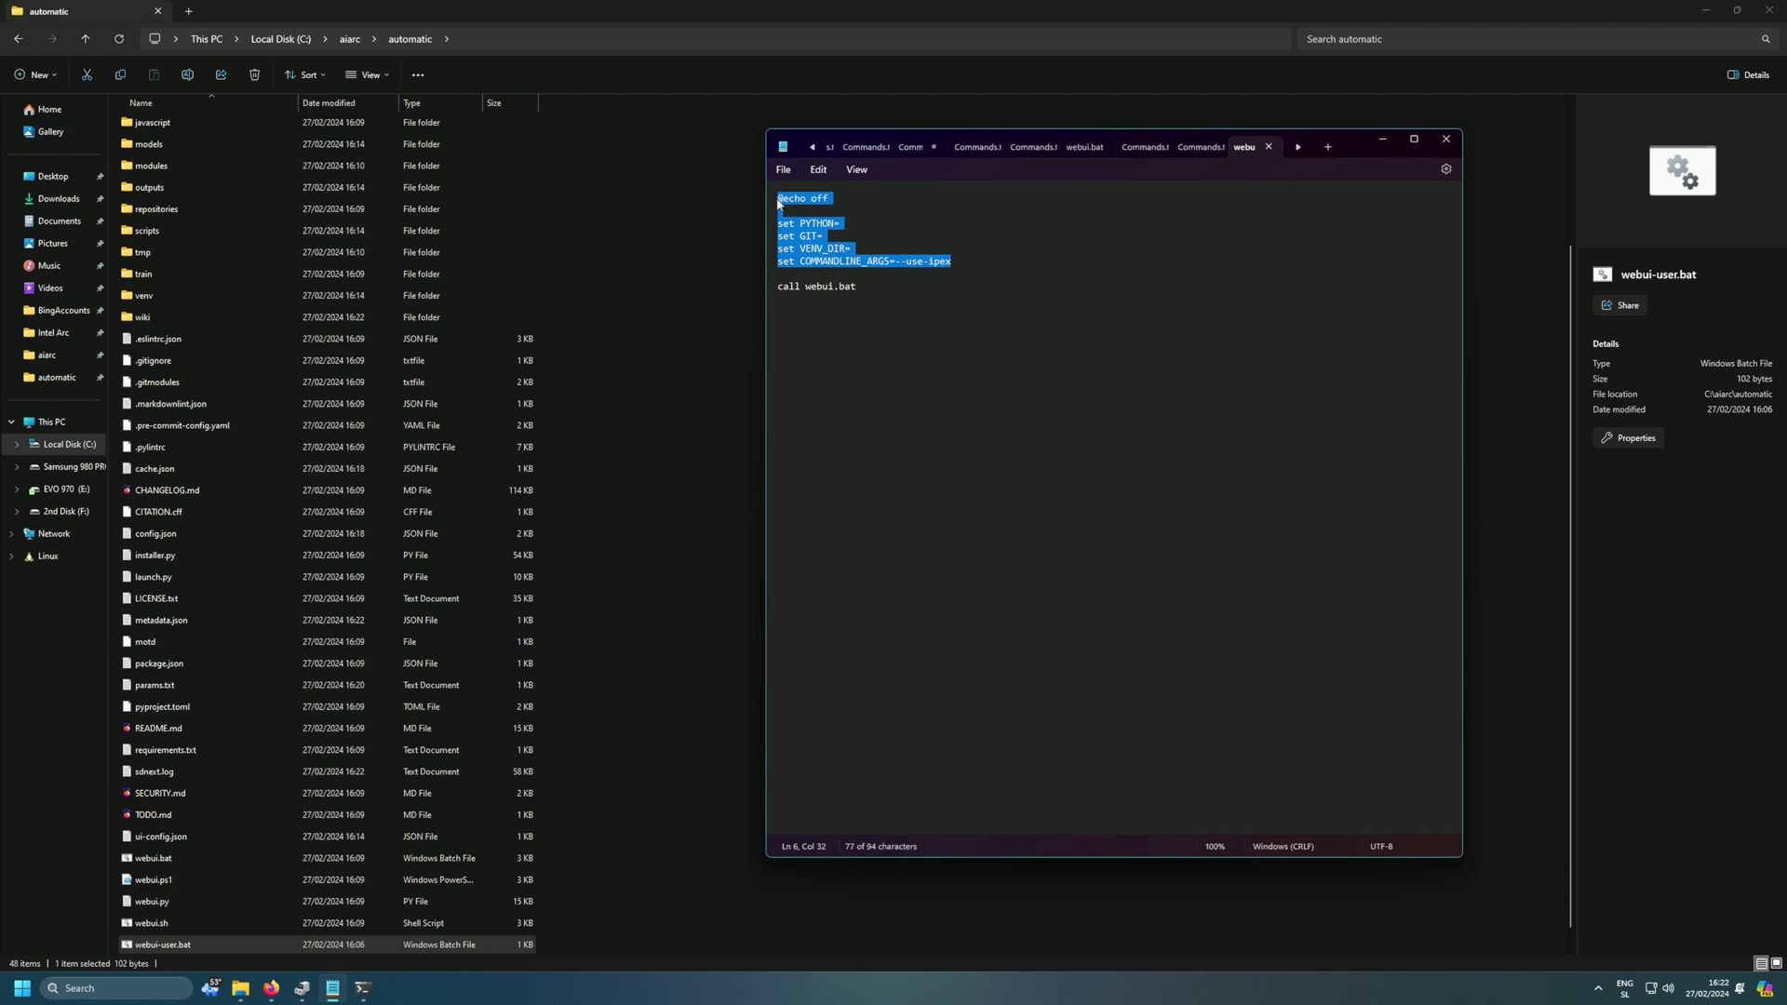
{"action": "left_click_drag", "start_coordinate": [856, 286], "coordinate": [805, 296]}
{"action": "key", "text": "Right"}
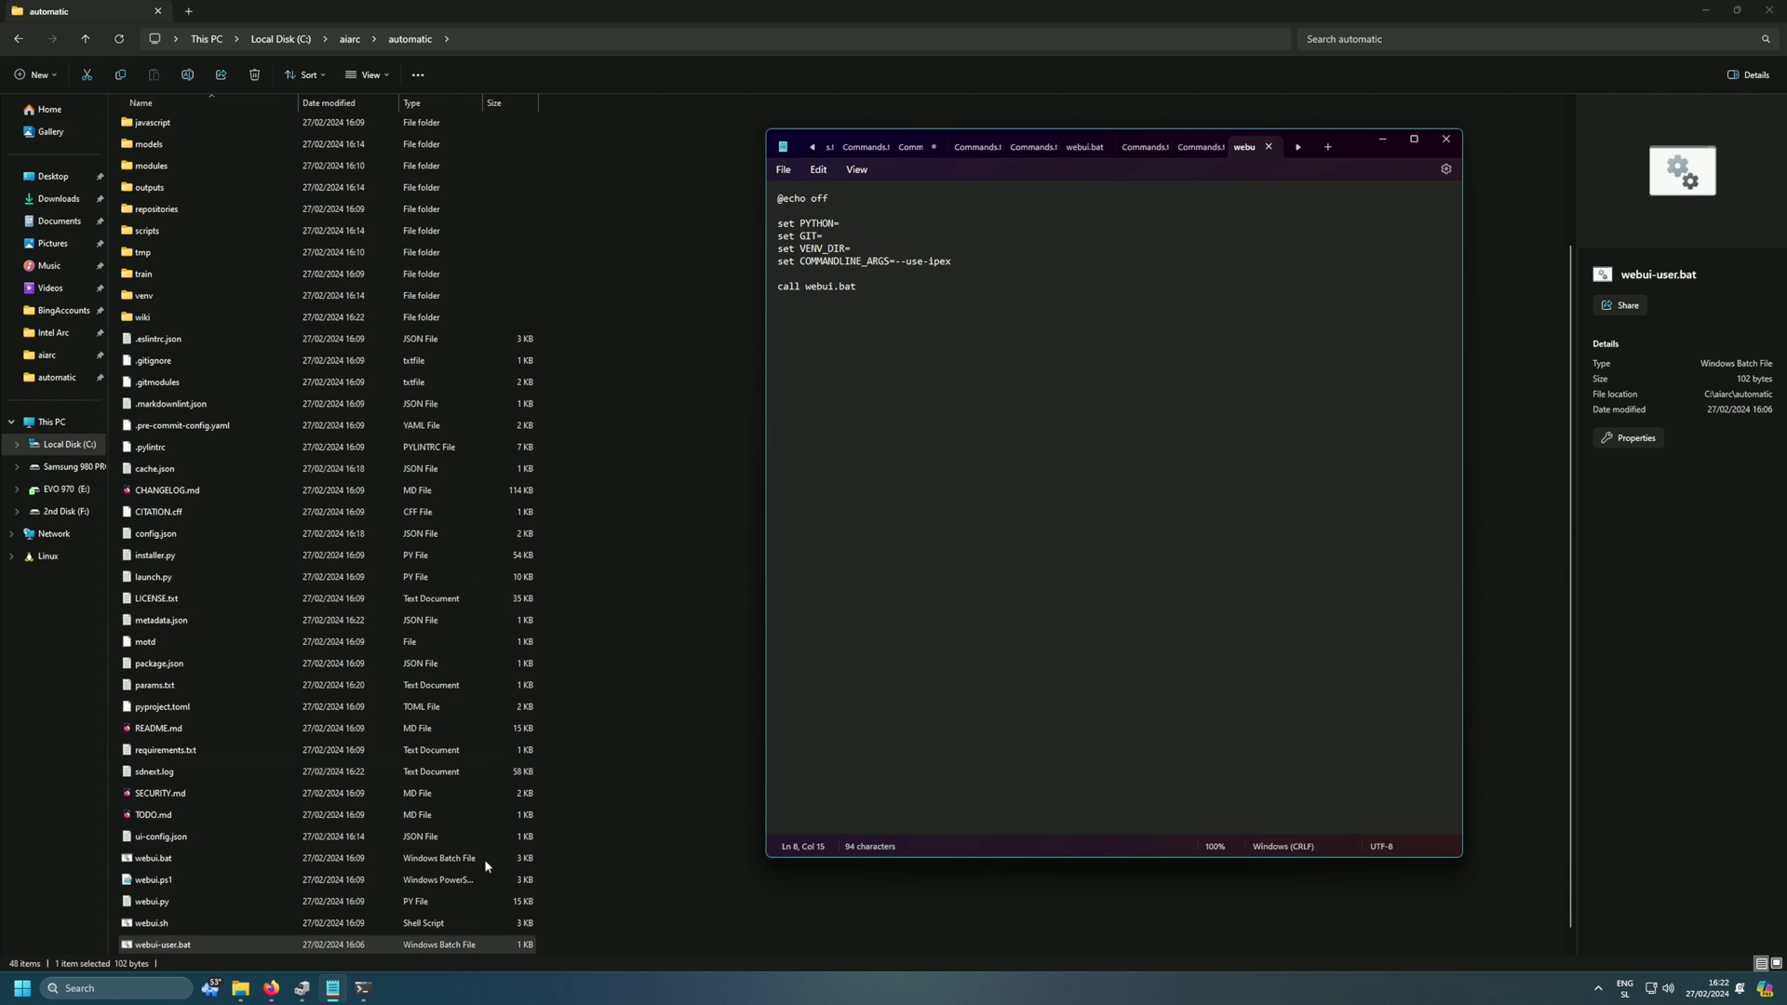
Check the startup log in the SD.Next console and open 127.0.0.1:7860 in a new browser tab.
{"action": "key", "text": "alt+Tab"}
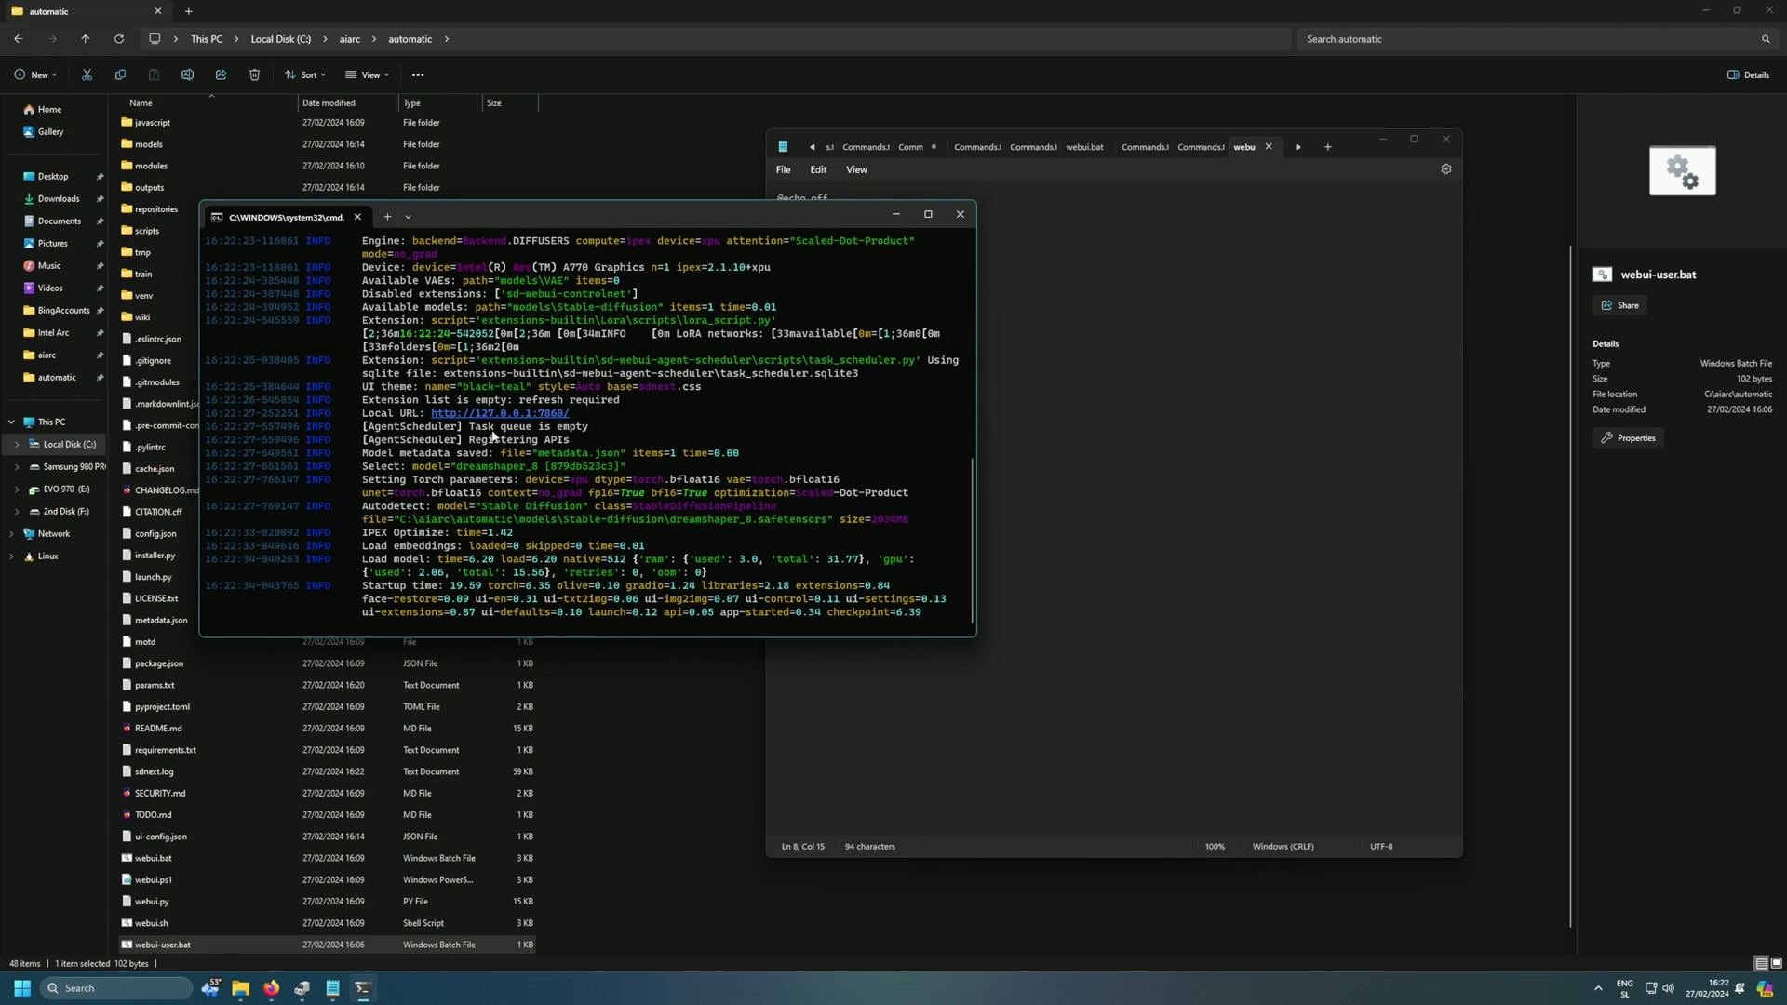
{"action": "mouse_move", "coordinate": [270, 990]}
{"action": "left_click", "coordinate": [214, 907]}
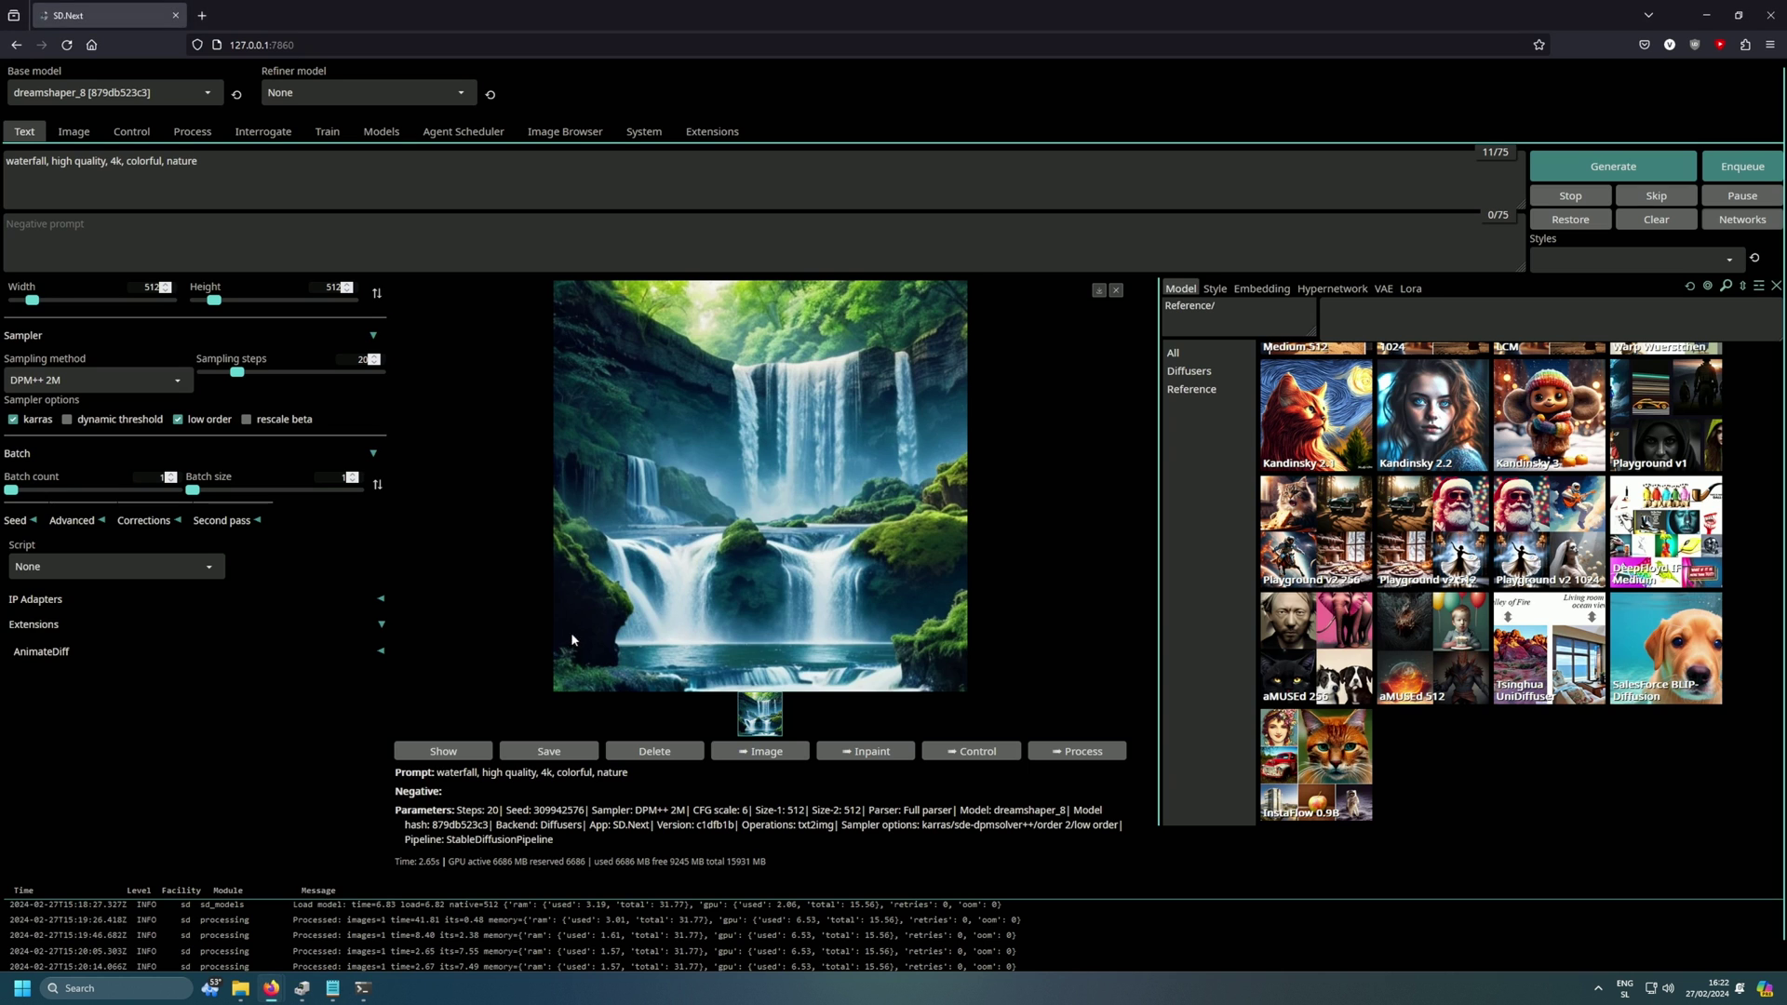
{"action": "key", "text": "Return"}
Return to the C:\aiarc\automatic folder and open its models subfolder.
{"action": "mouse_move", "coordinate": [240, 988]}
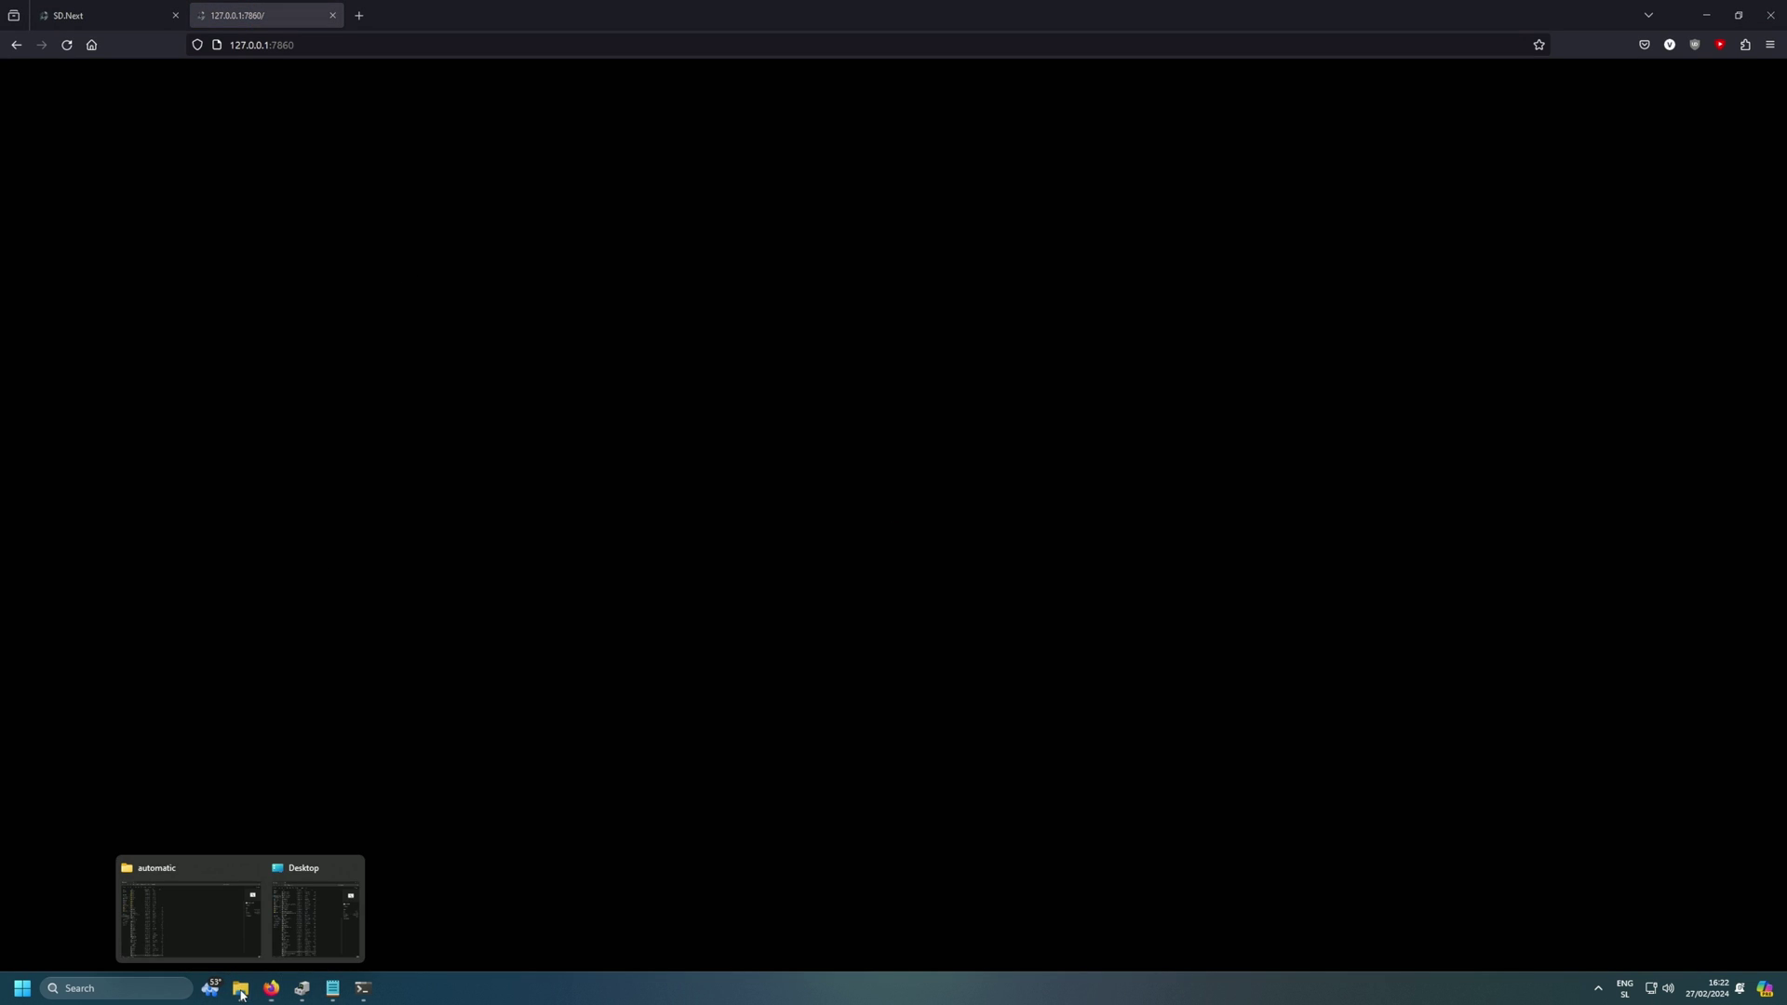
{"action": "left_click", "coordinate": [185, 929]}
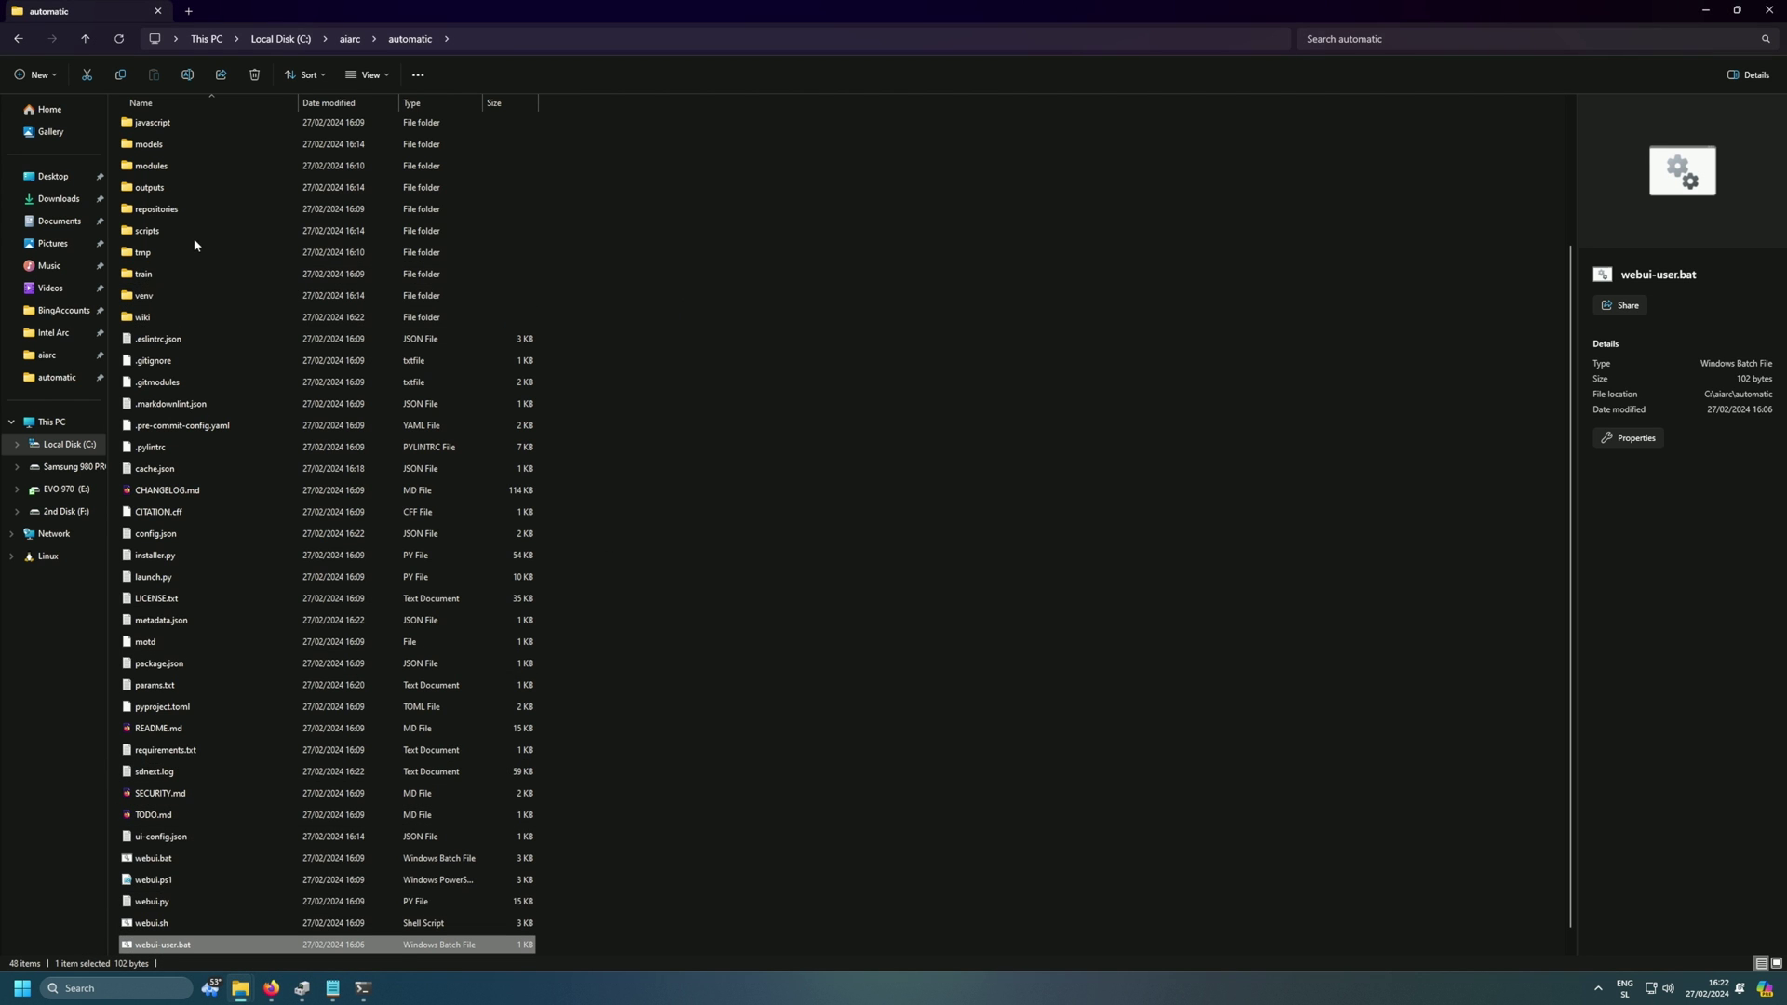
{"action": "scroll", "coordinate": [194, 243], "scroll_direction": "up", "scroll_amount": 1}
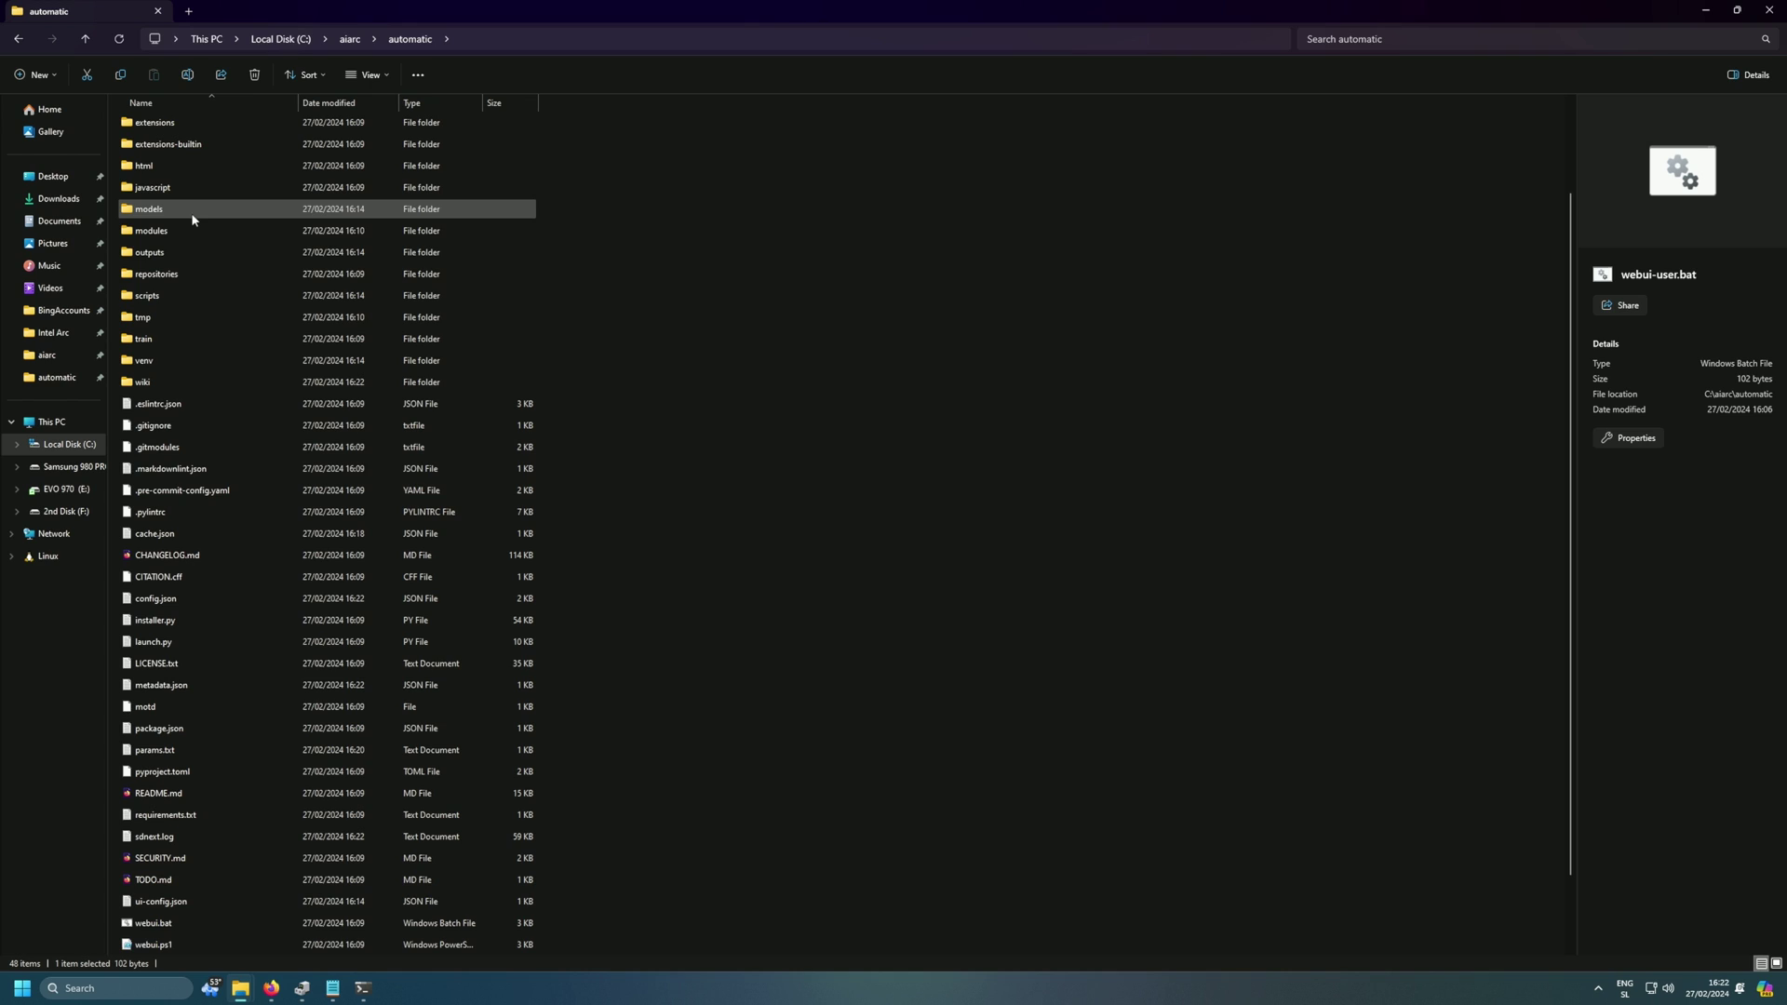
{"action": "double_click", "coordinate": [192, 214]}
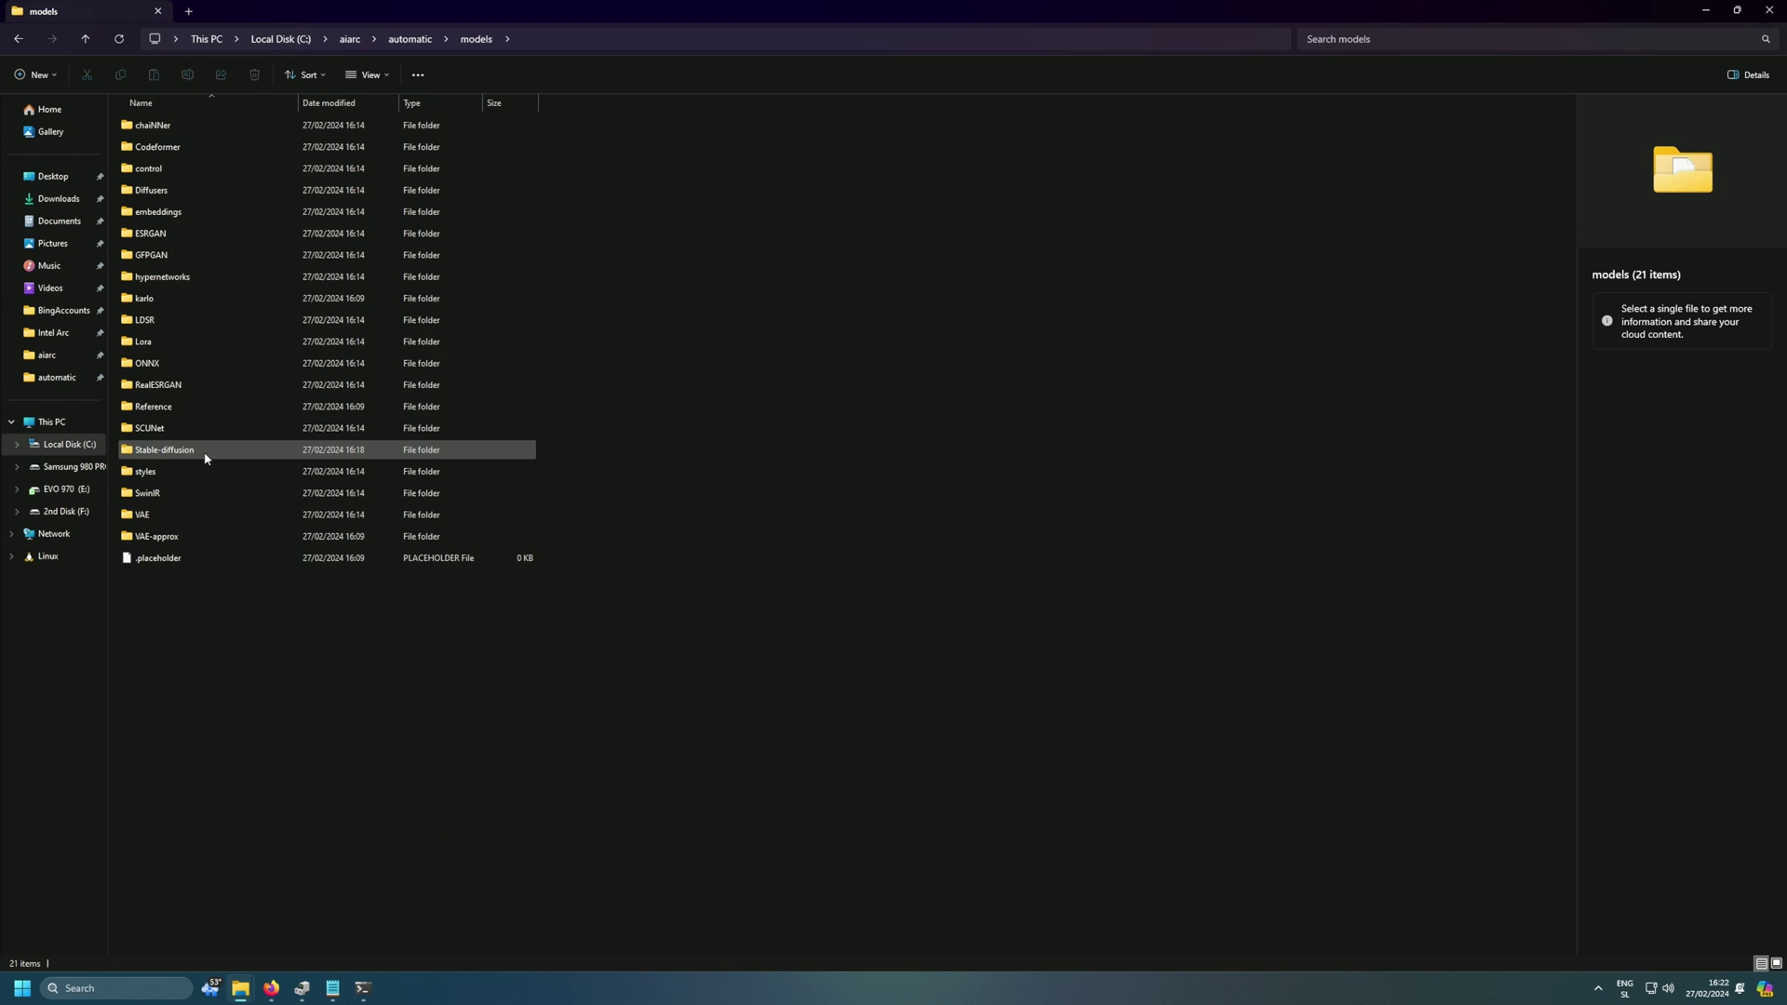
Open a second File Explorer window and browse to the older automatic folder in the user profile under C:\Users.
{"action": "right_click", "coordinate": [240, 987]}
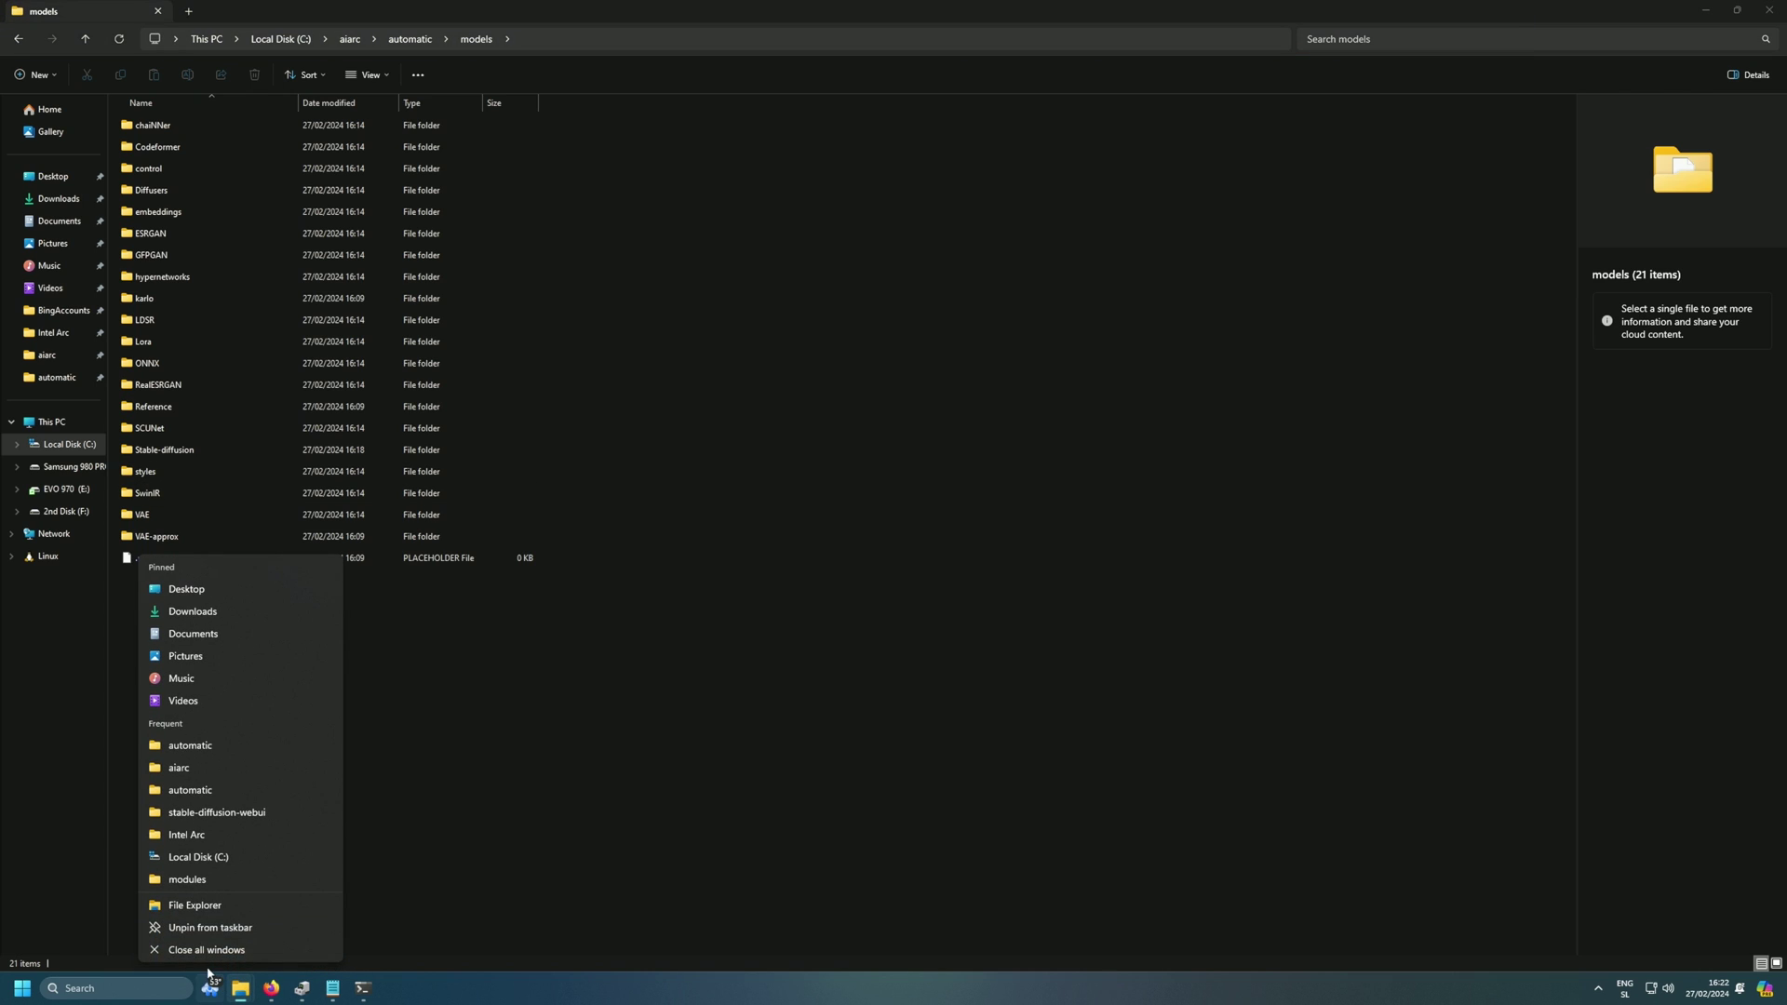
{"action": "left_click", "coordinate": [191, 906]}
{"action": "double_click", "coordinate": [642, 173]}
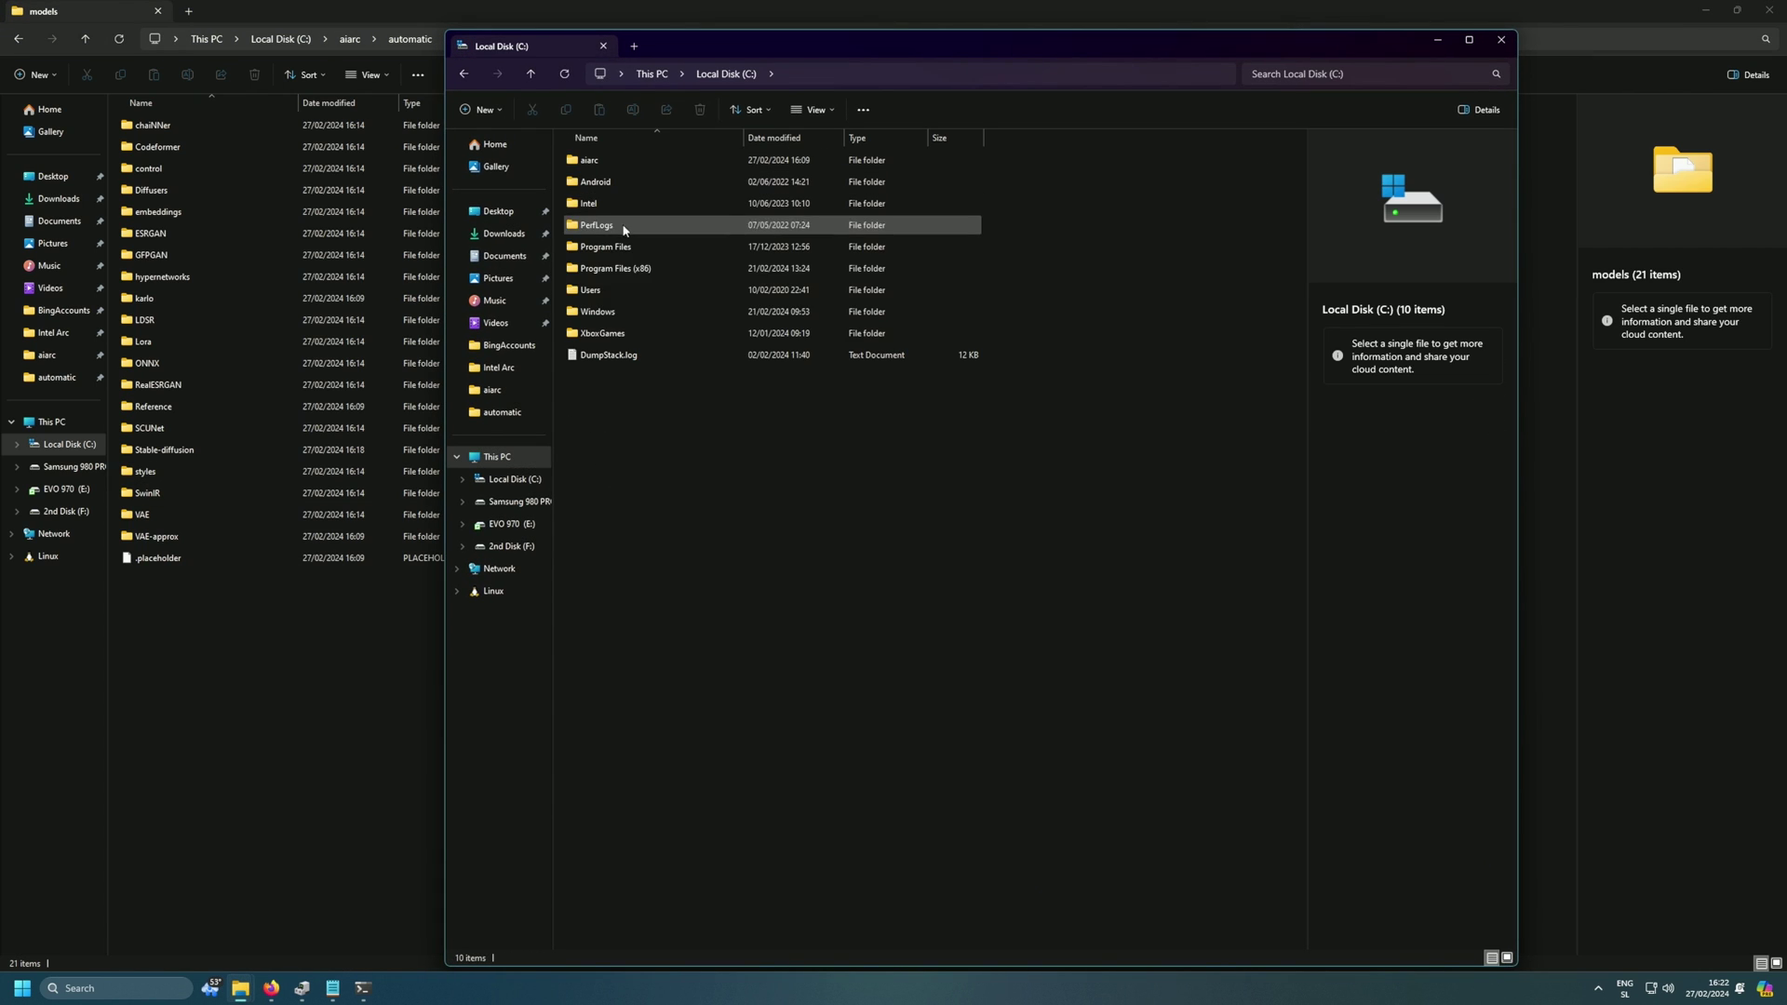
{"action": "left_click", "coordinate": [610, 293]}
{"action": "double_click", "coordinate": [610, 292]}
{"action": "double_click", "coordinate": [600, 160]}
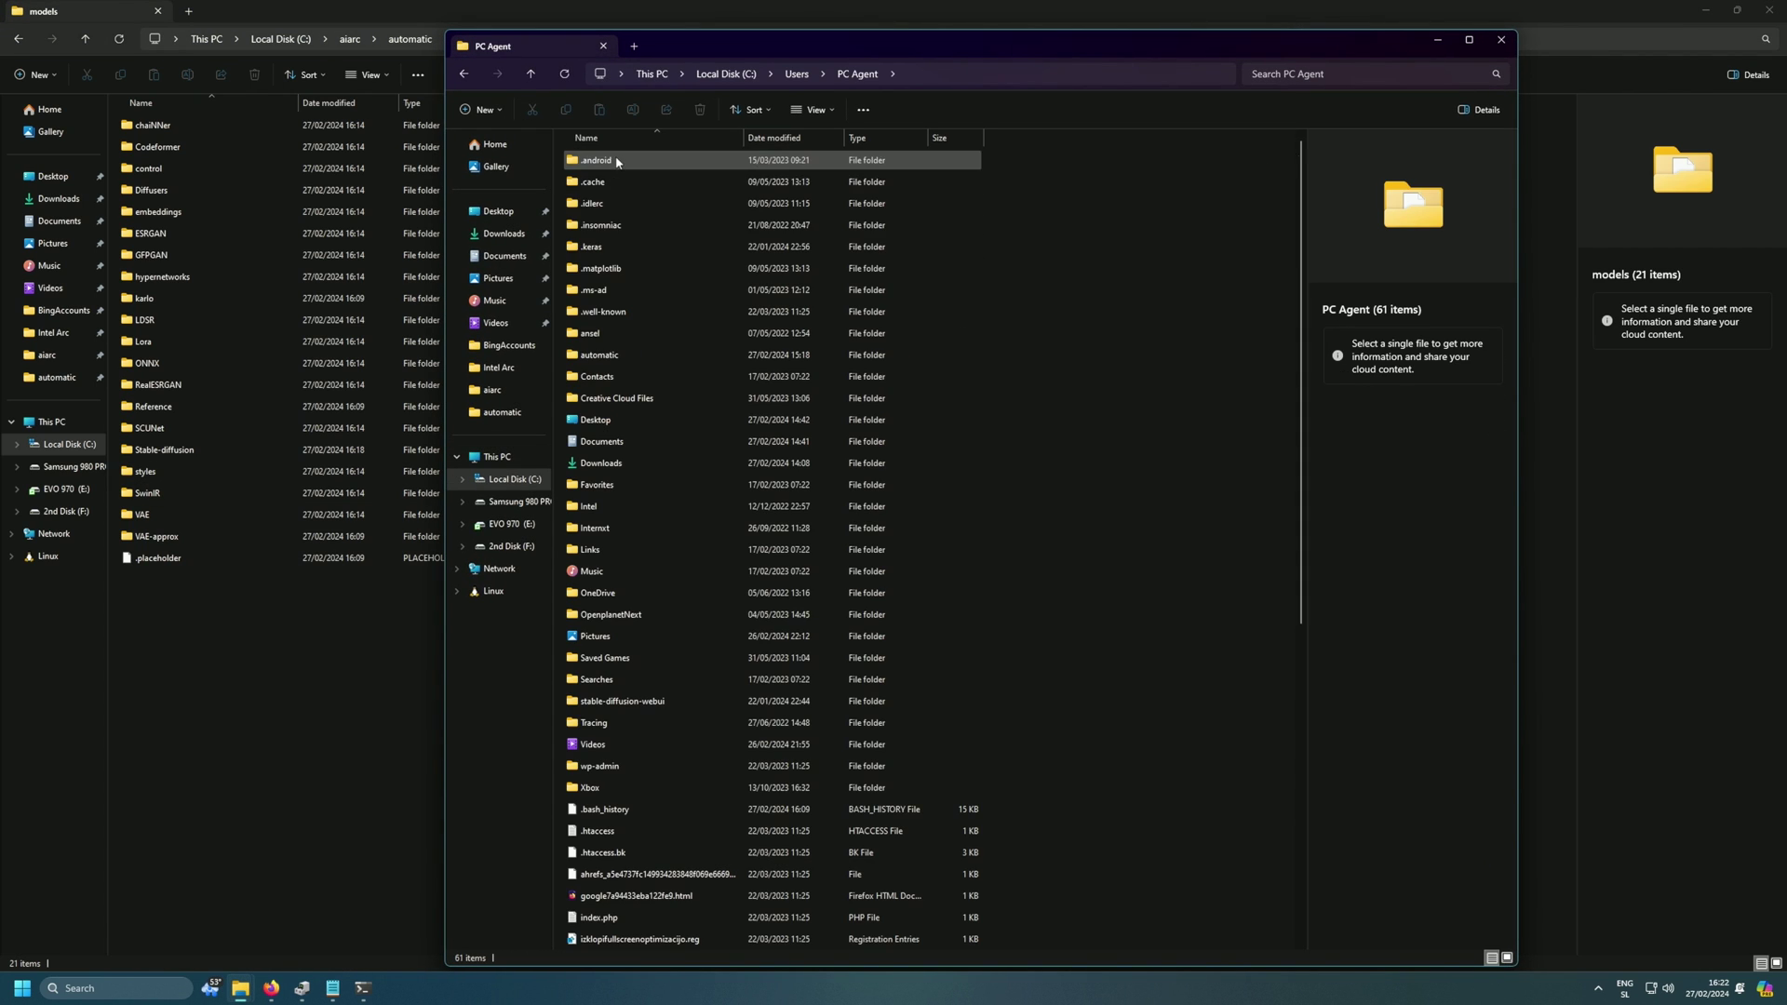
{"action": "double_click", "coordinate": [610, 335]}
Open the models\Stable-diffusion subfolder of the older installation and look over its safetensors model files.
{"action": "left_click", "coordinate": [596, 354]}
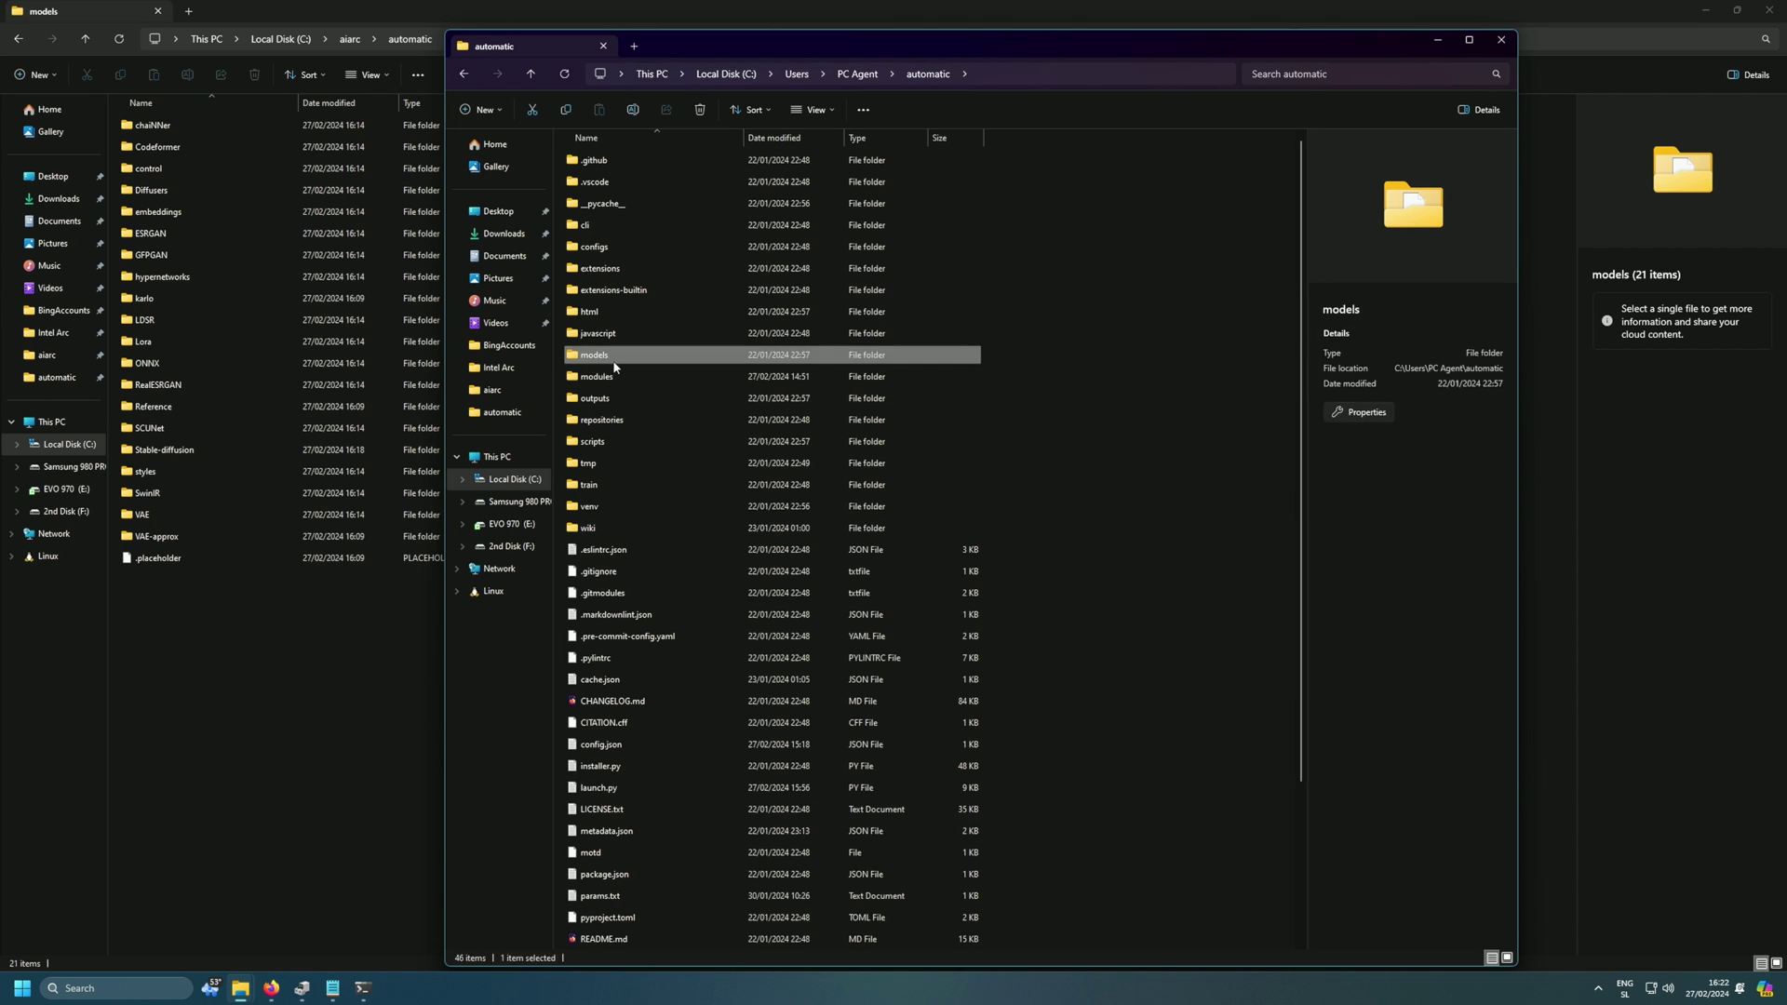
{"action": "double_click", "coordinate": [596, 355]}
{"action": "left_click", "coordinate": [625, 485]}
{"action": "double_click", "coordinate": [626, 485]}
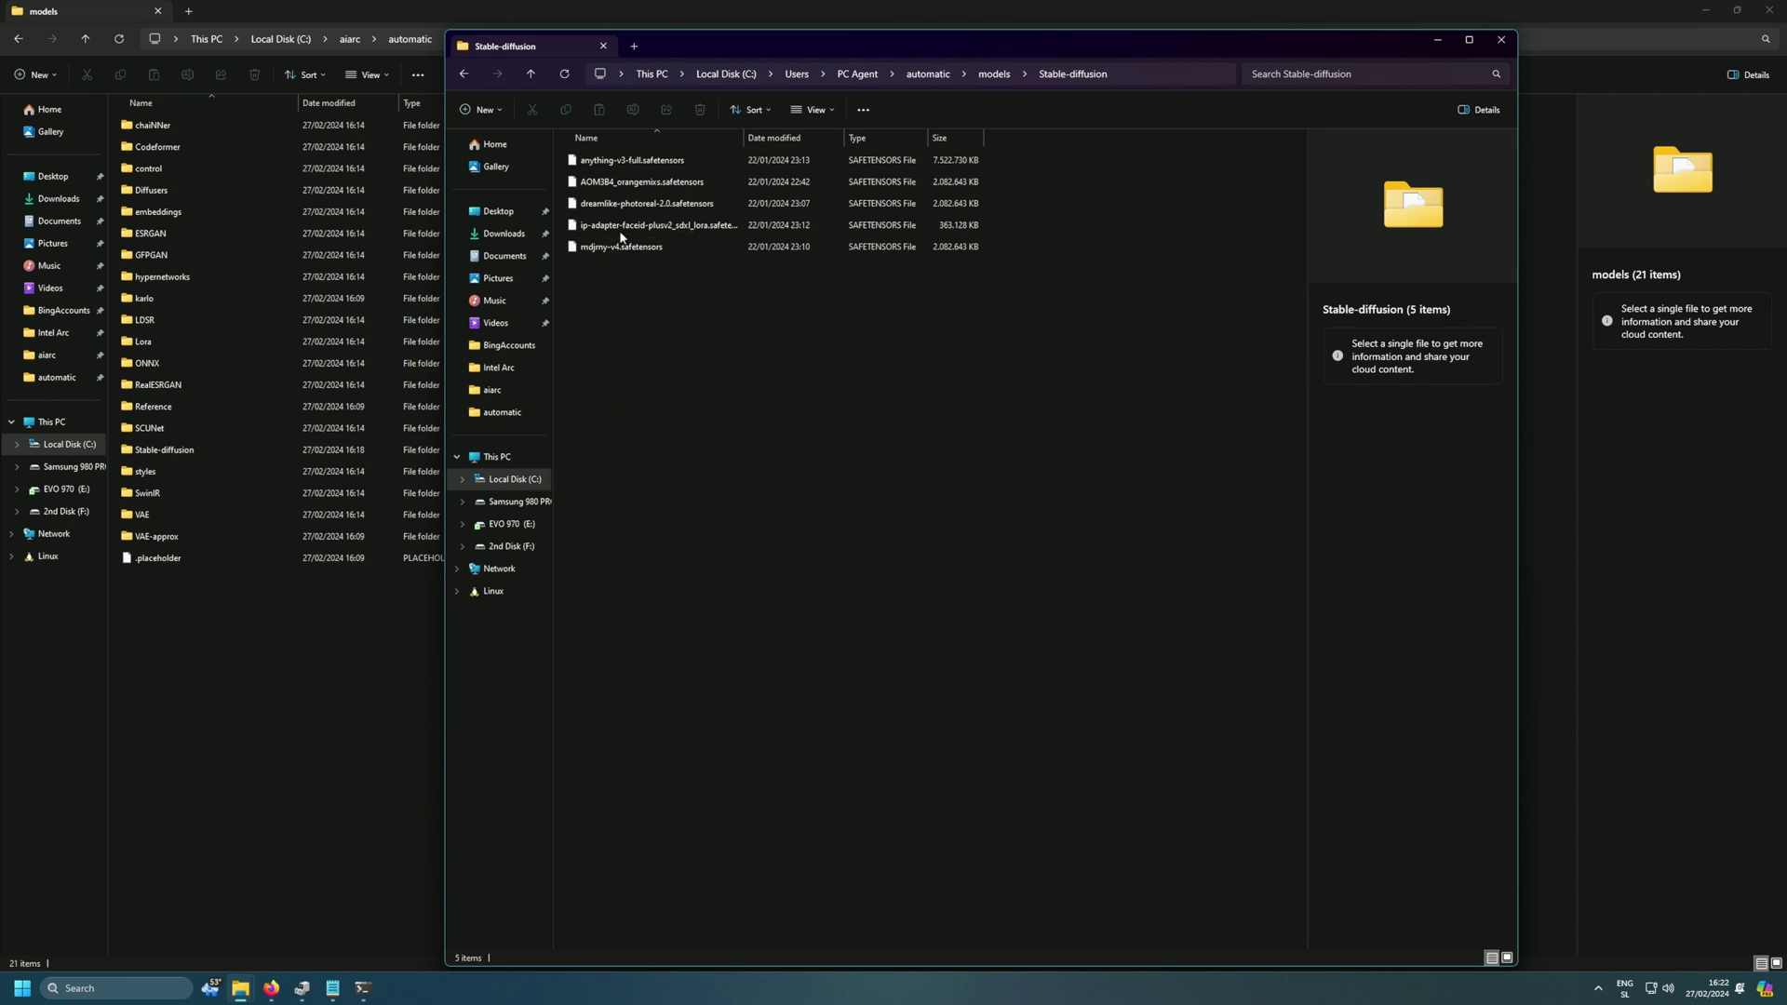
{"action": "left_click", "coordinate": [633, 160]}
{"action": "left_click", "coordinate": [645, 268]}
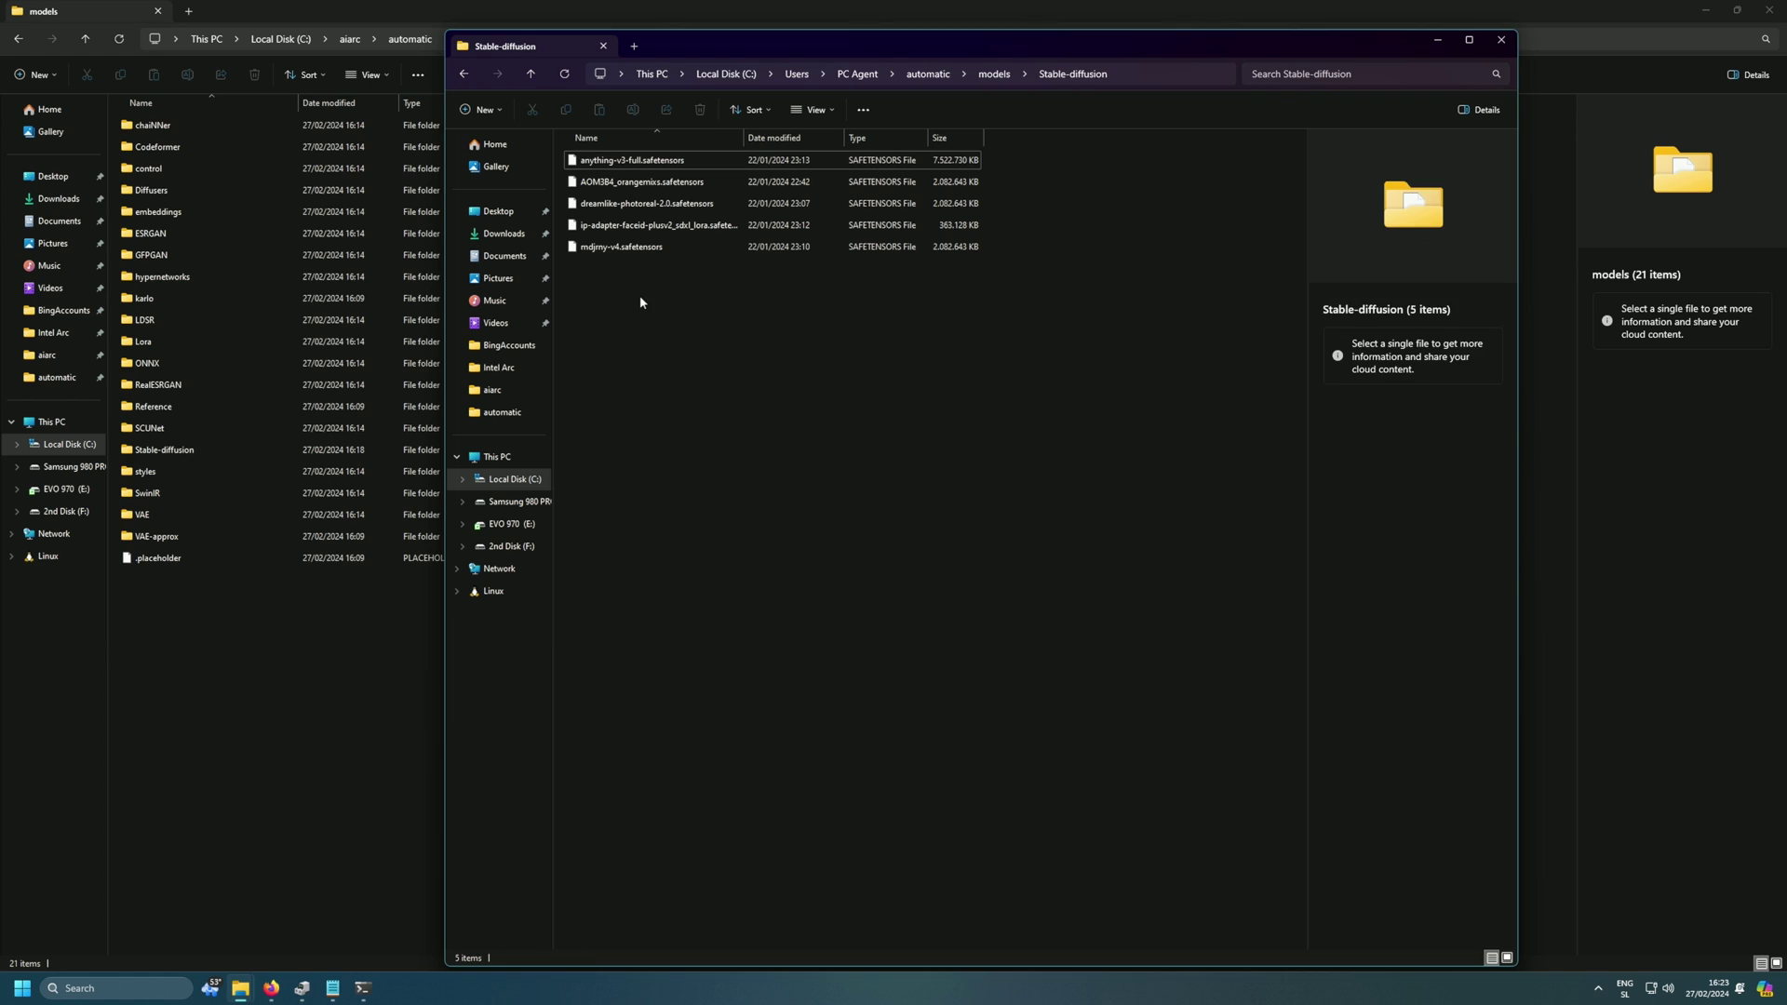
Copy dreamlike-photoreal-2.0.safetensors from the older Stable-diffusion folder into C:\aiarc\automatic\models\Stable-diffusion.
{"action": "left_click", "coordinate": [647, 203]}
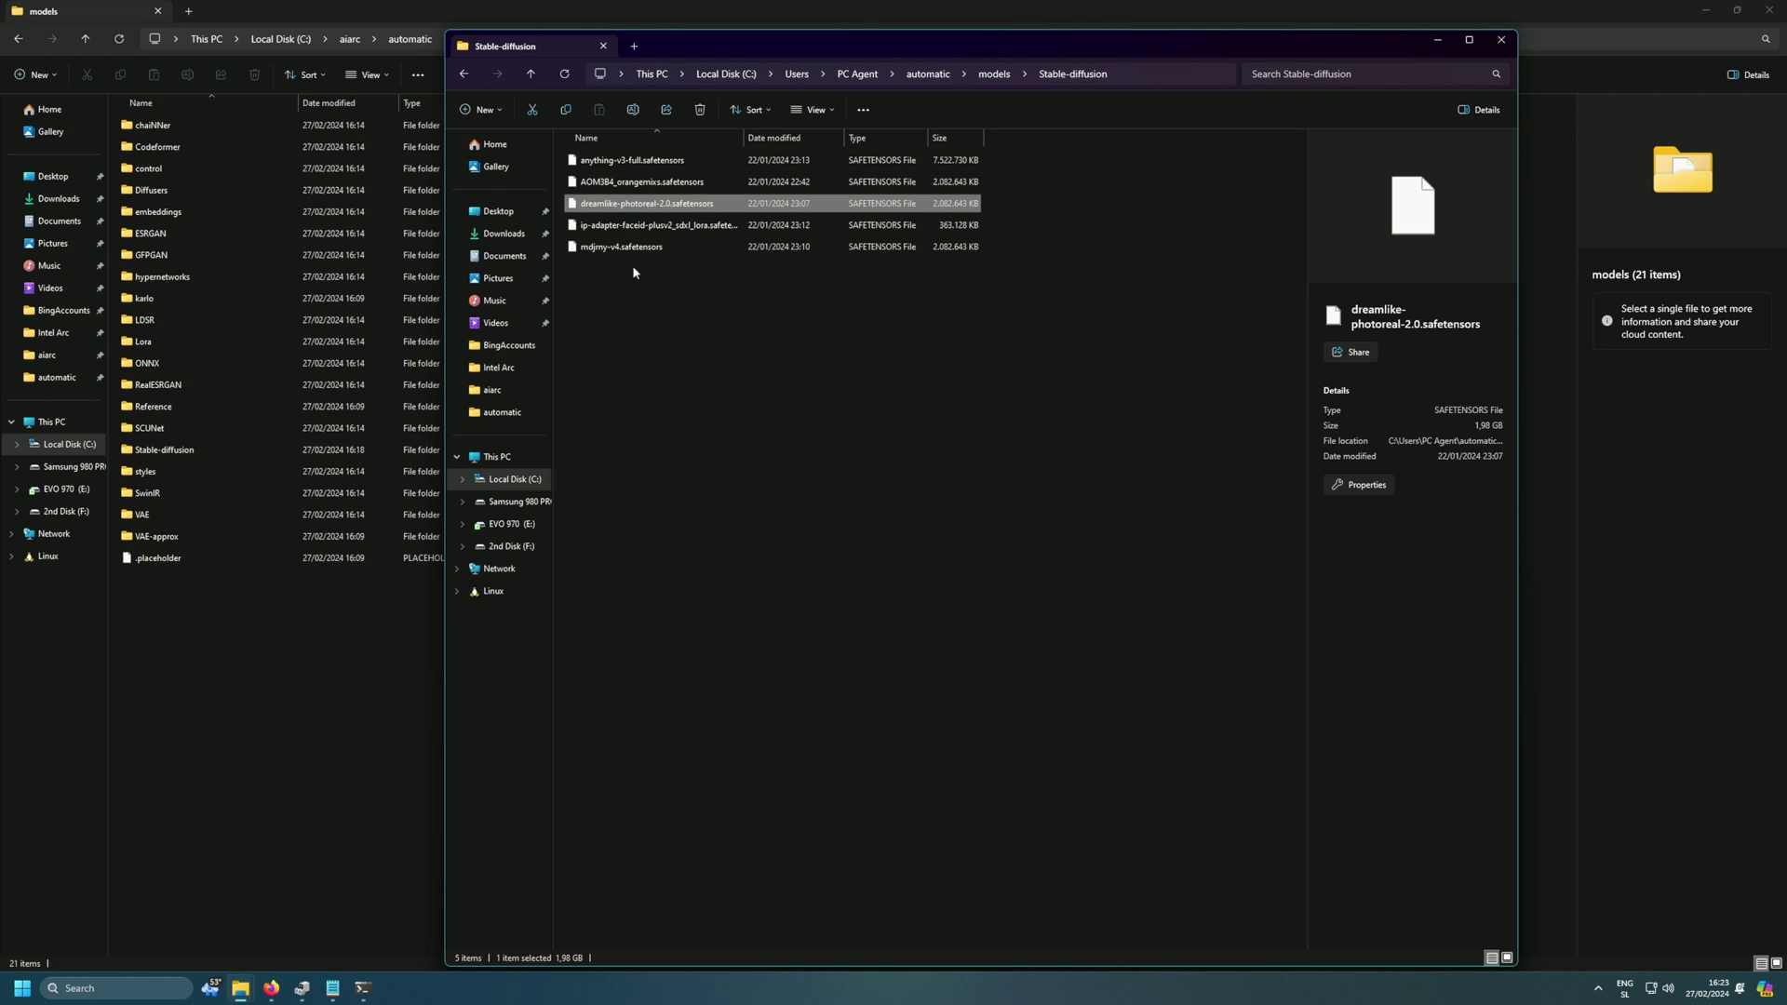
{"action": "left_click", "coordinate": [632, 160]}
{"action": "left_click", "coordinate": [639, 245]}
{"action": "left_click", "coordinate": [632, 160]}
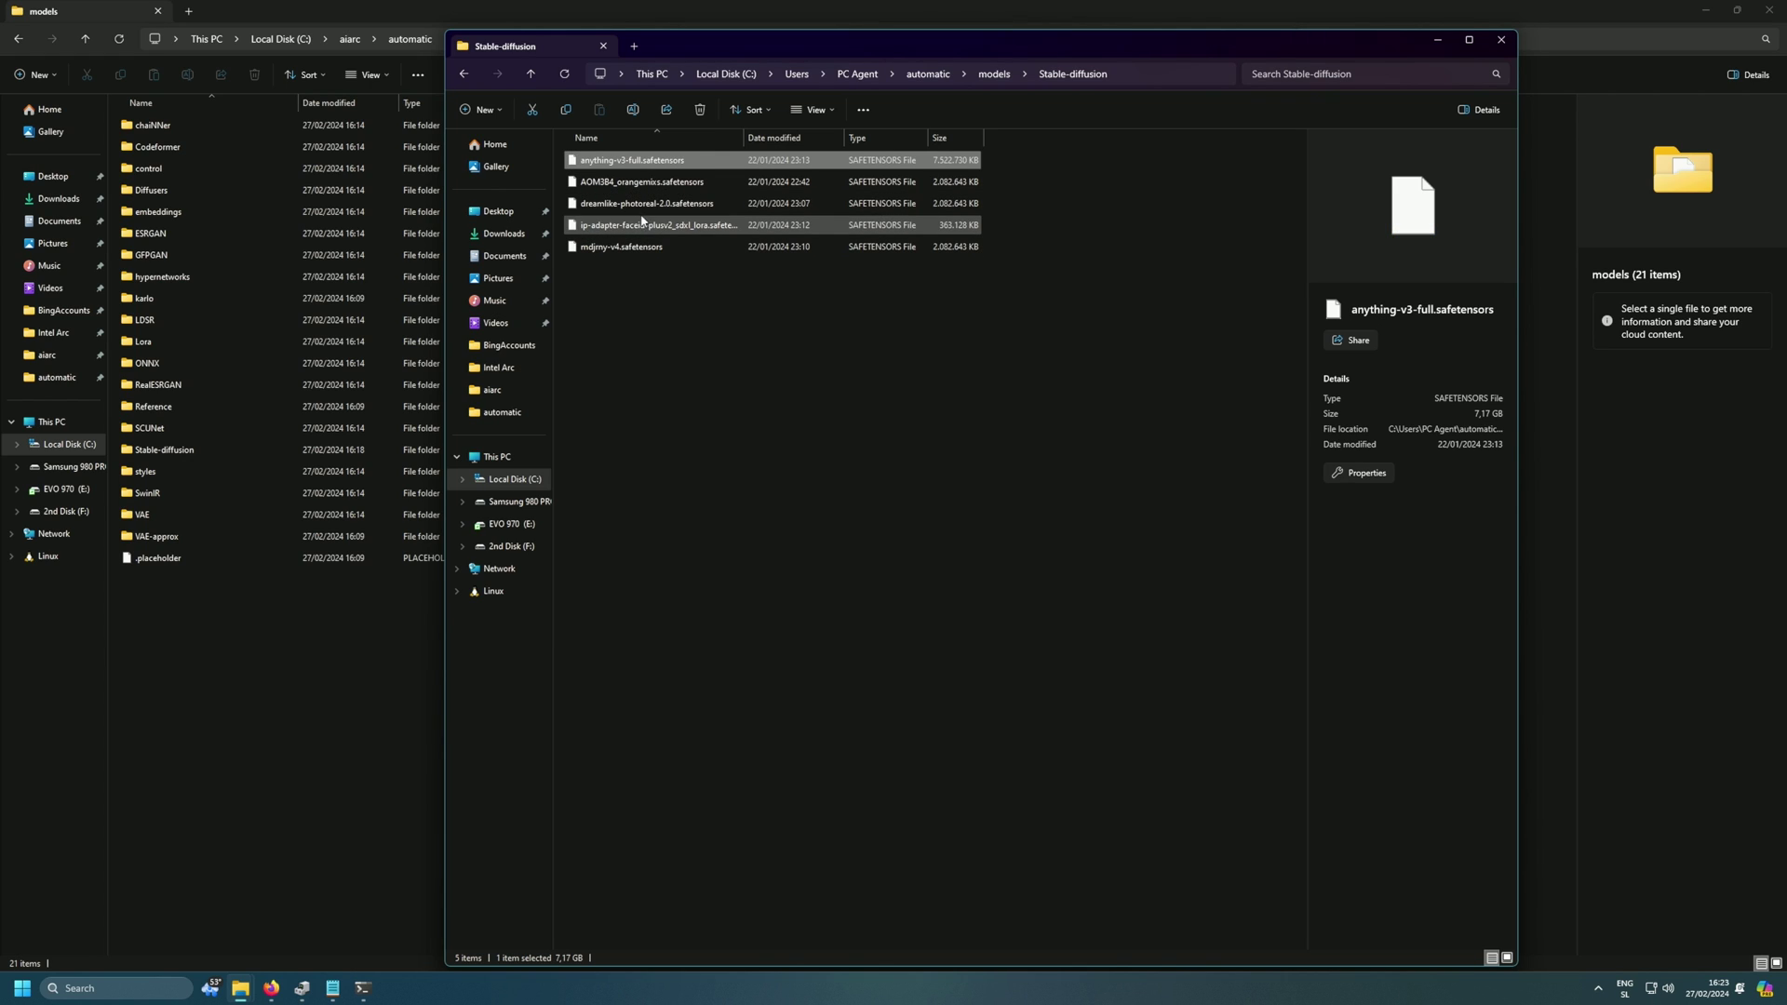
{"action": "left_click", "coordinate": [639, 207]}
{"action": "key", "text": "ctrl+w"}
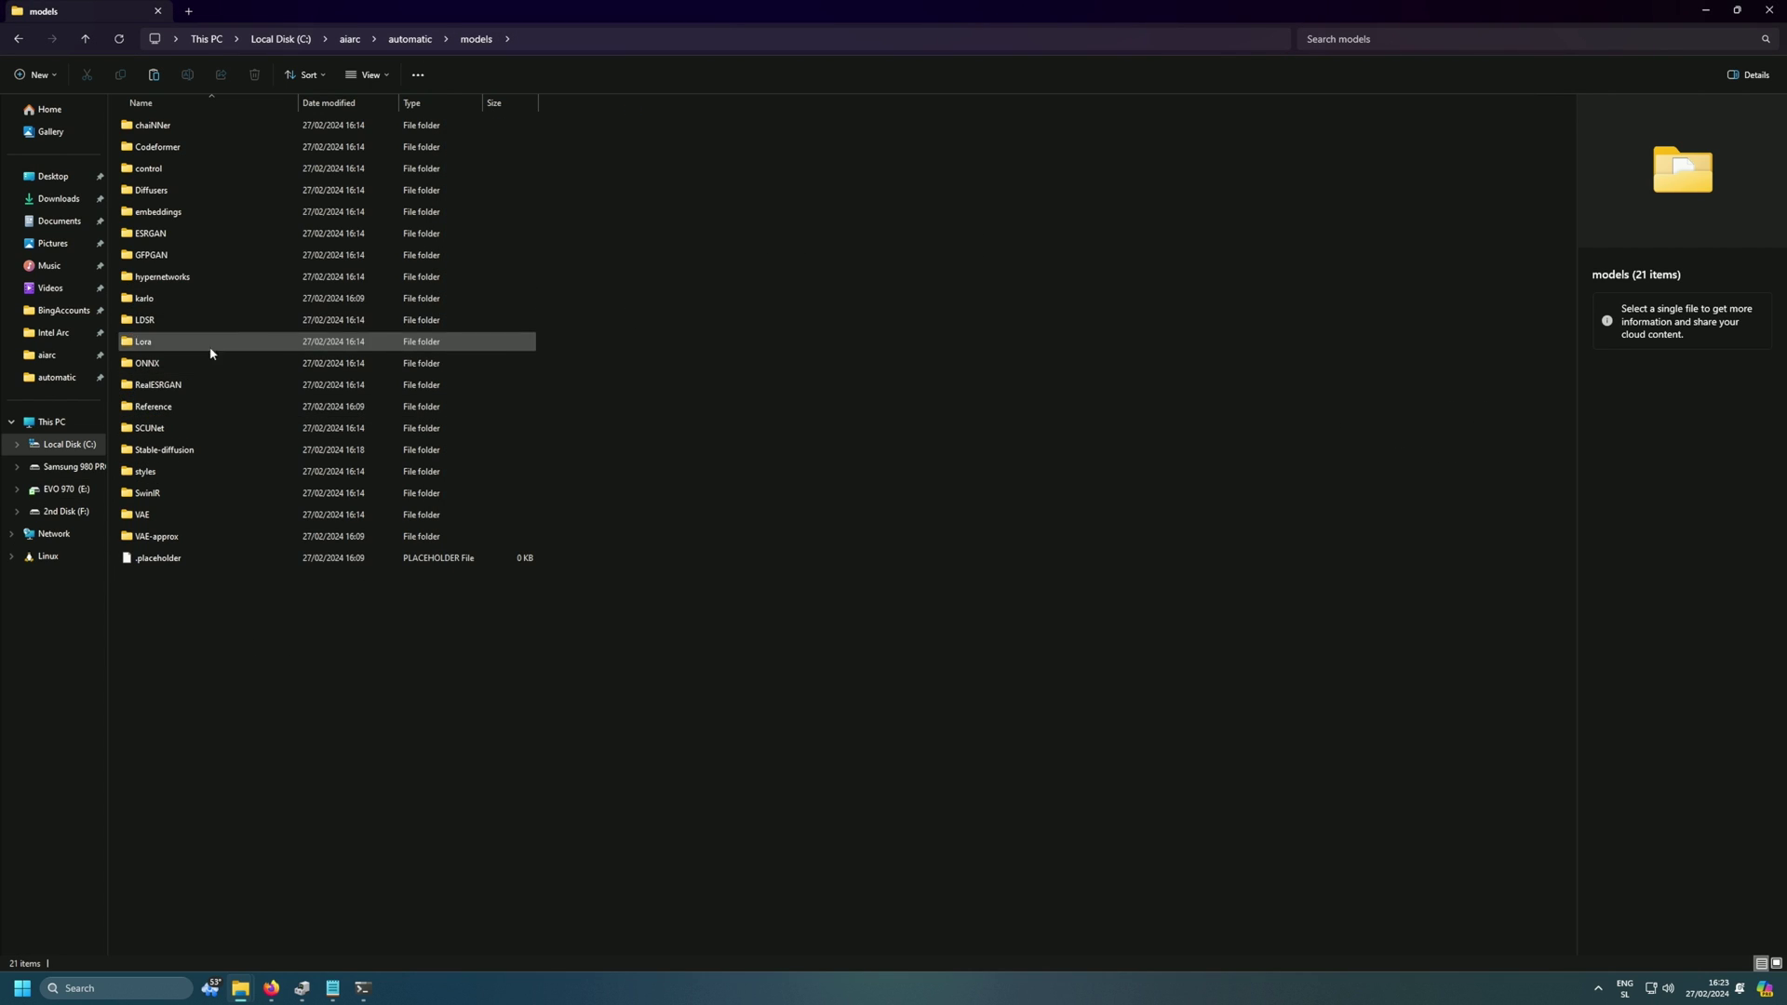
{"action": "double_click", "coordinate": [205, 459]}
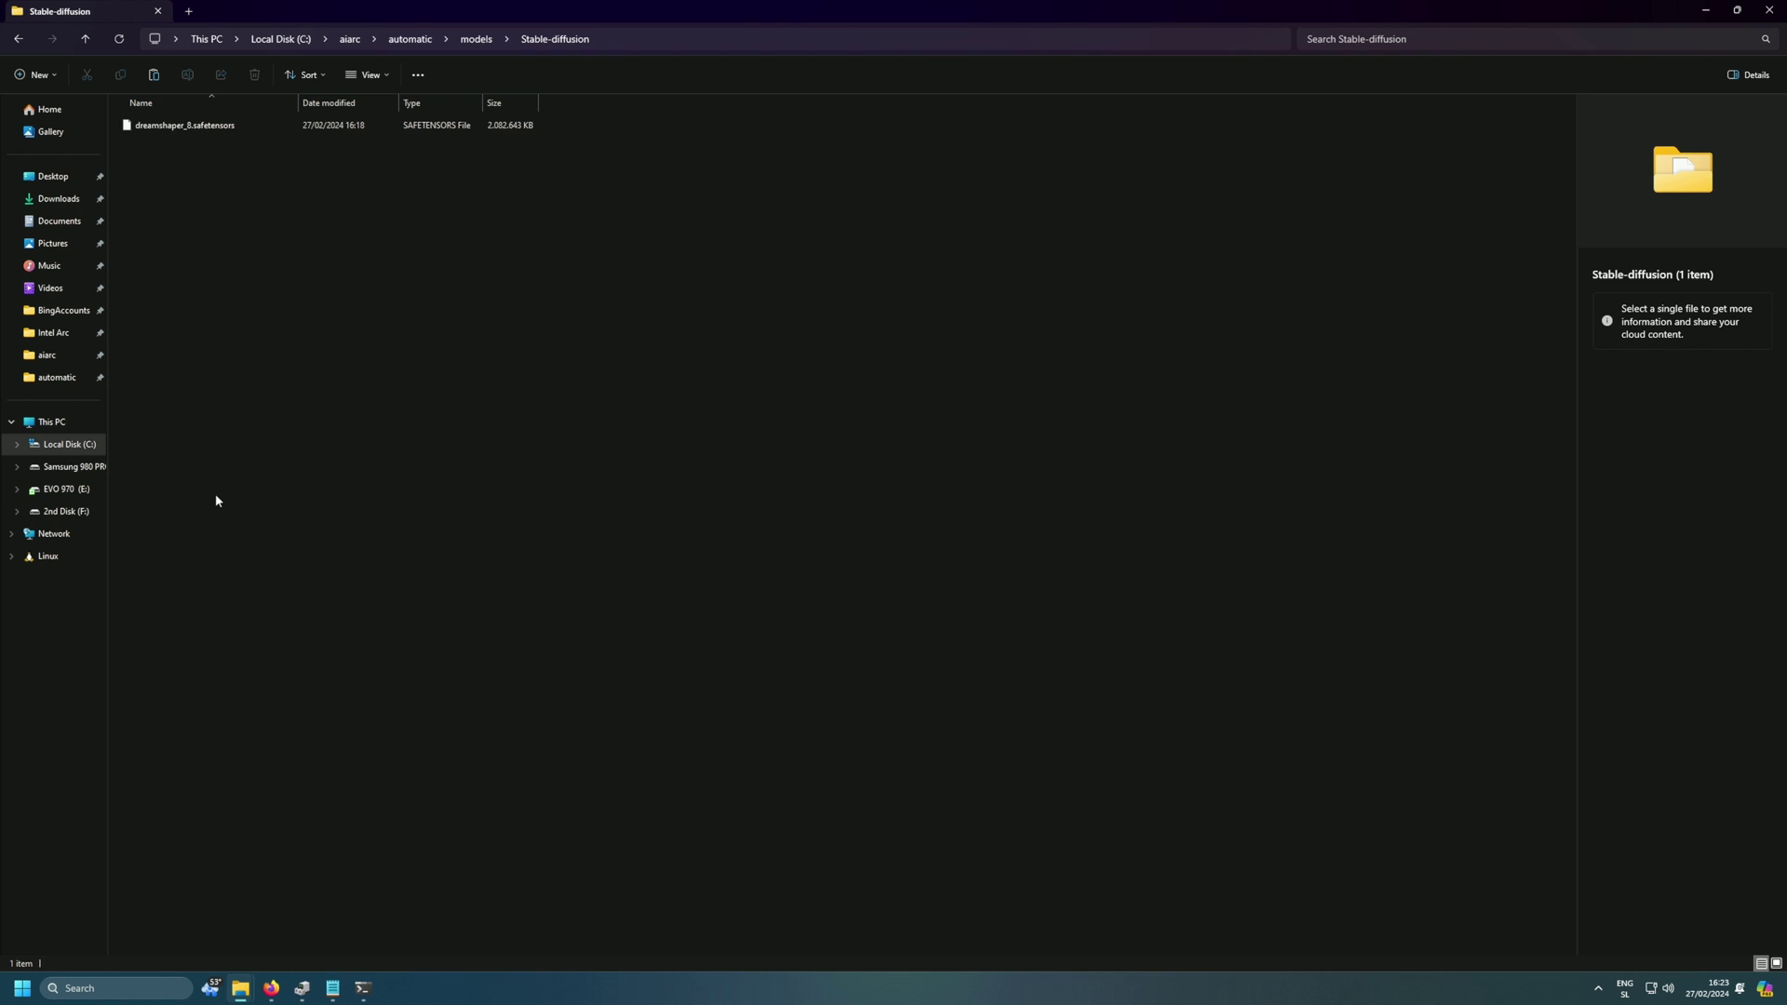
{"action": "key", "text": "ctrl+v"}
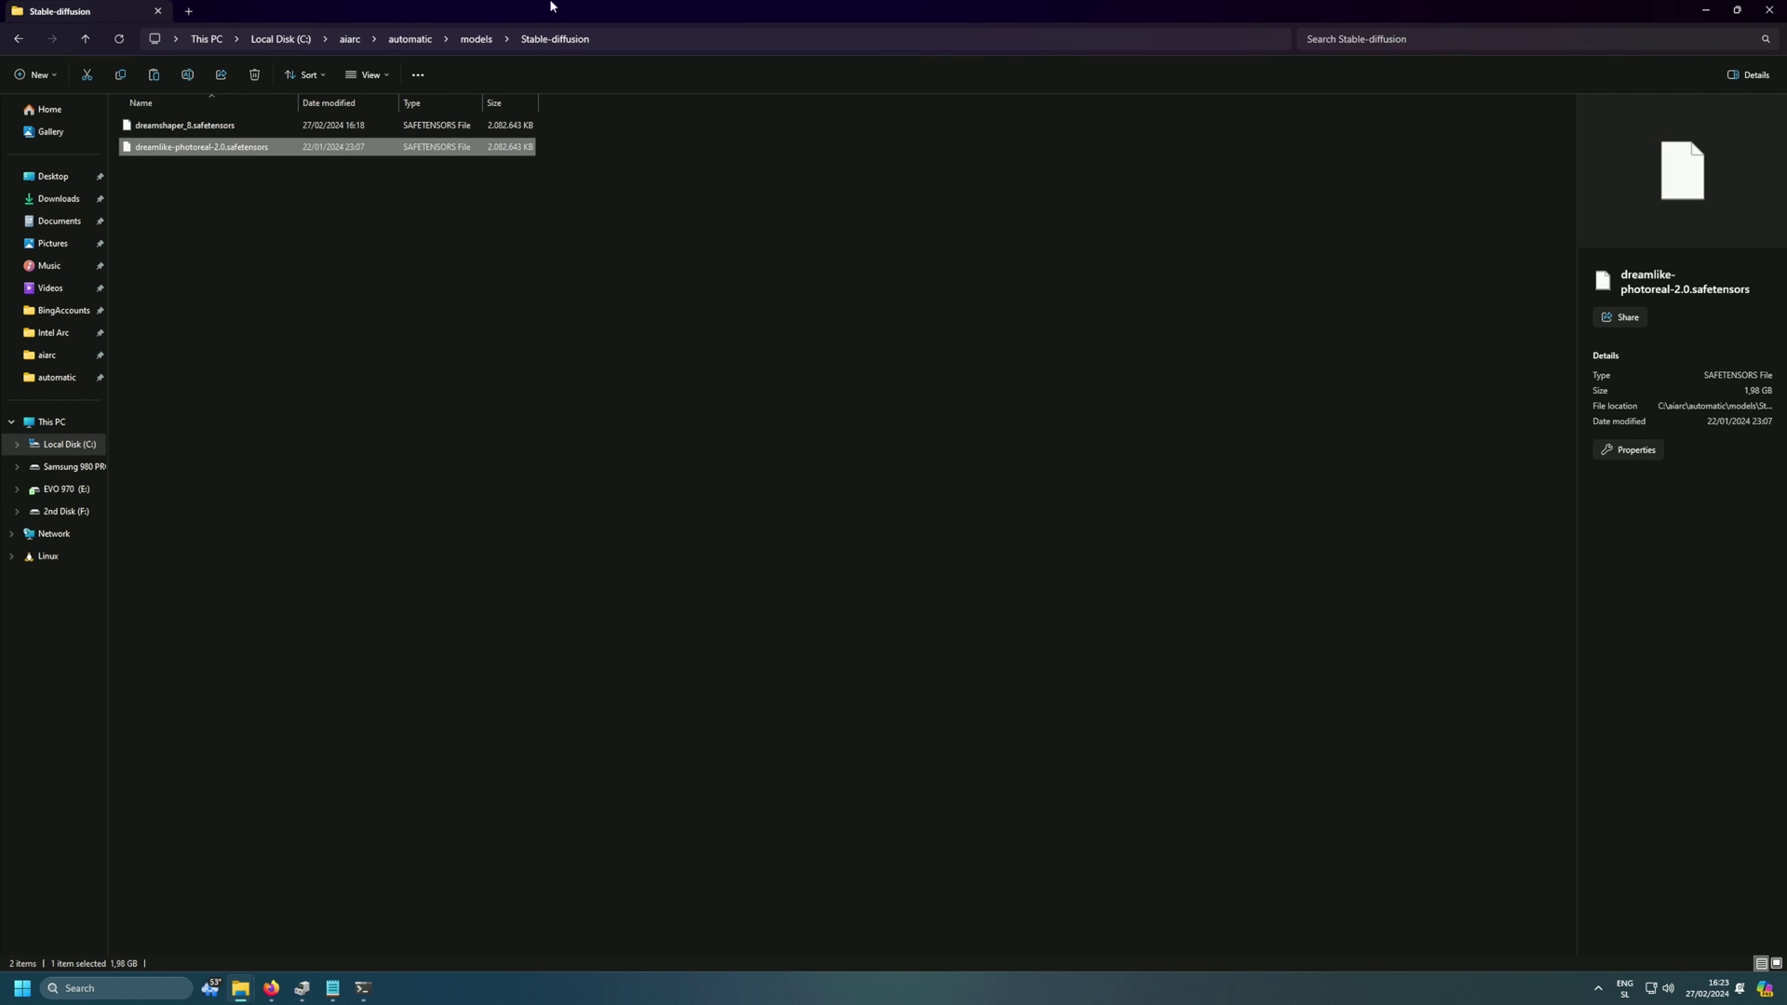
Switch to the SD.Next page in Firefox, reload it and check the available base models.
{"action": "left_click", "coordinate": [271, 988]}
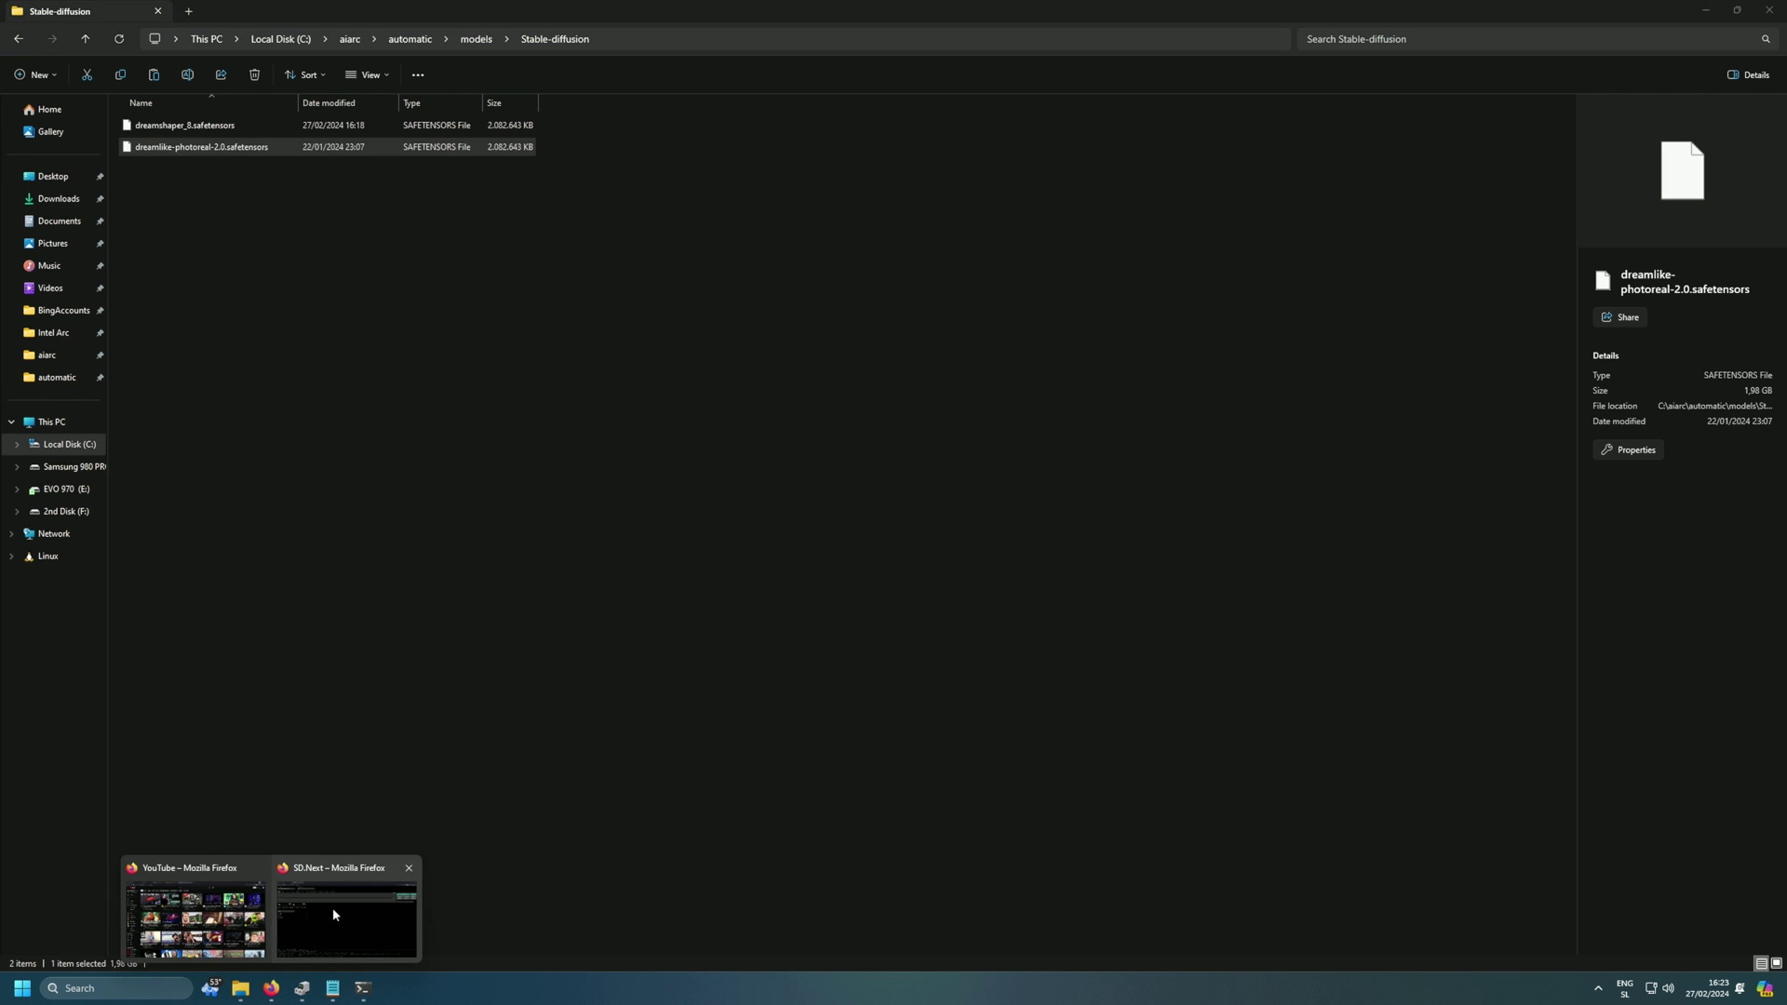
{"action": "left_click", "coordinate": [335, 915]}
{"action": "key", "text": "F5"}
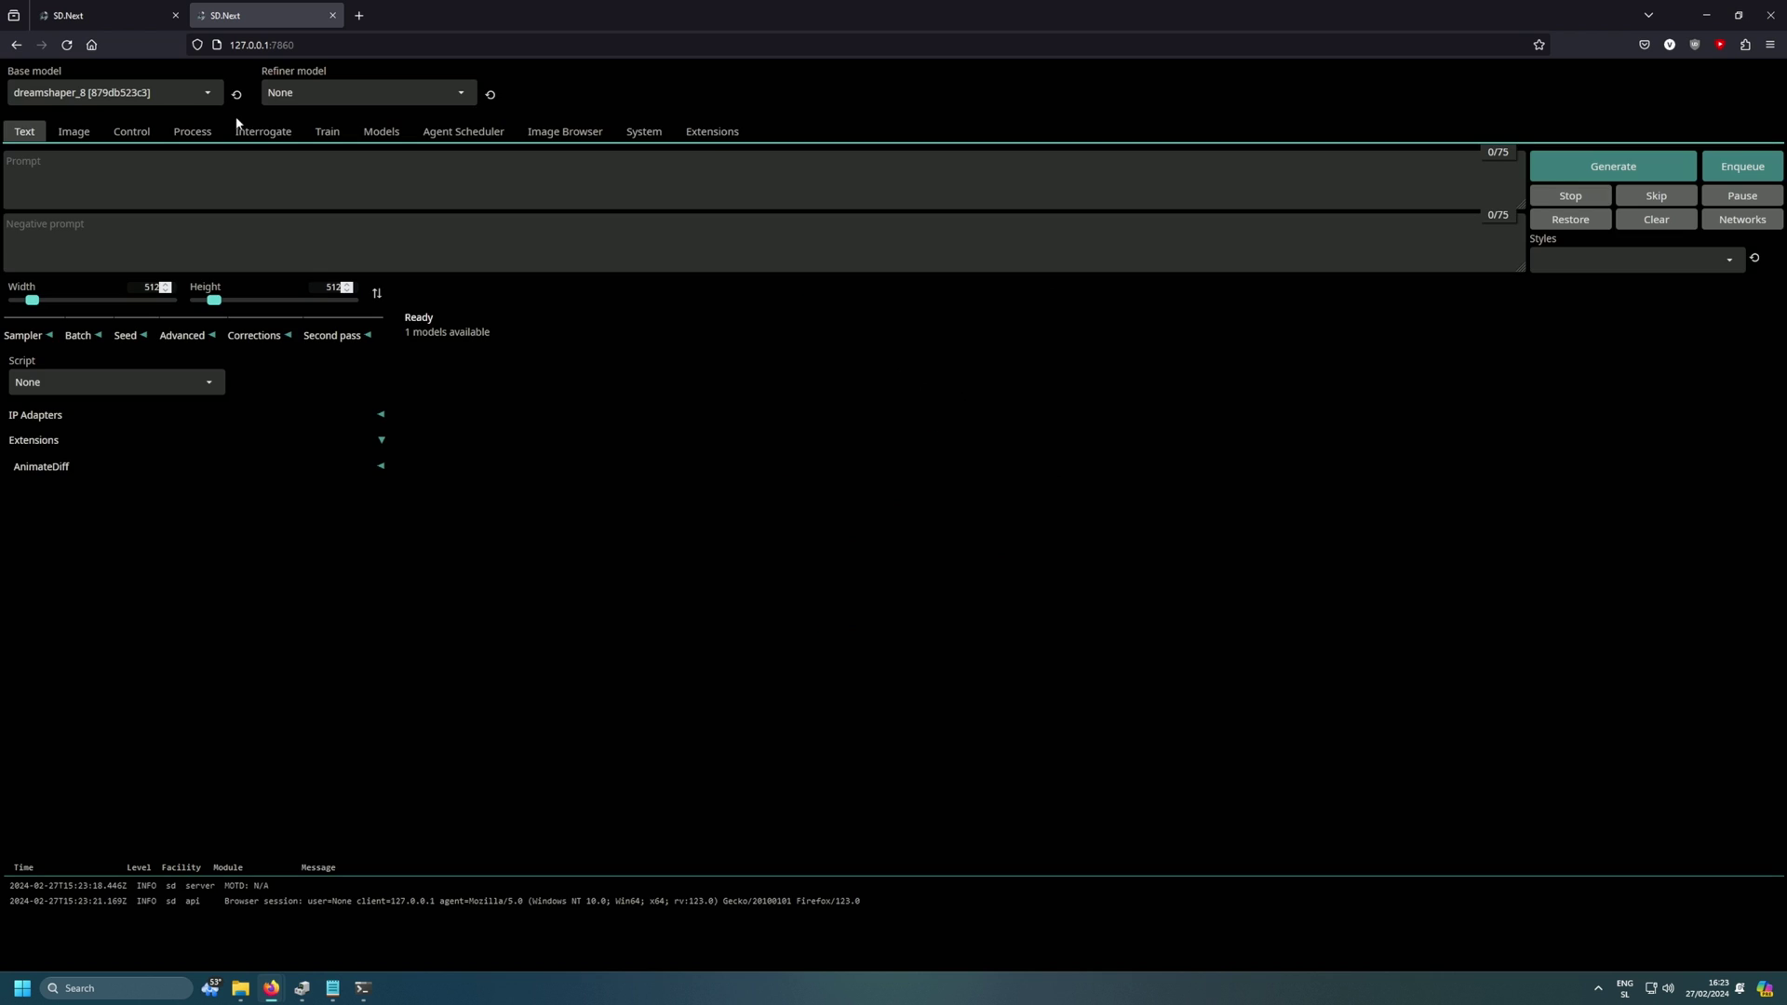
{"action": "left_click", "coordinate": [204, 98]}
{"action": "left_click", "coordinate": [60, 114]}
Bring back the File Explorer windows and check the new installation's Stable-diffusion folder for the copied model file.
{"action": "mouse_move", "coordinate": [240, 989]}
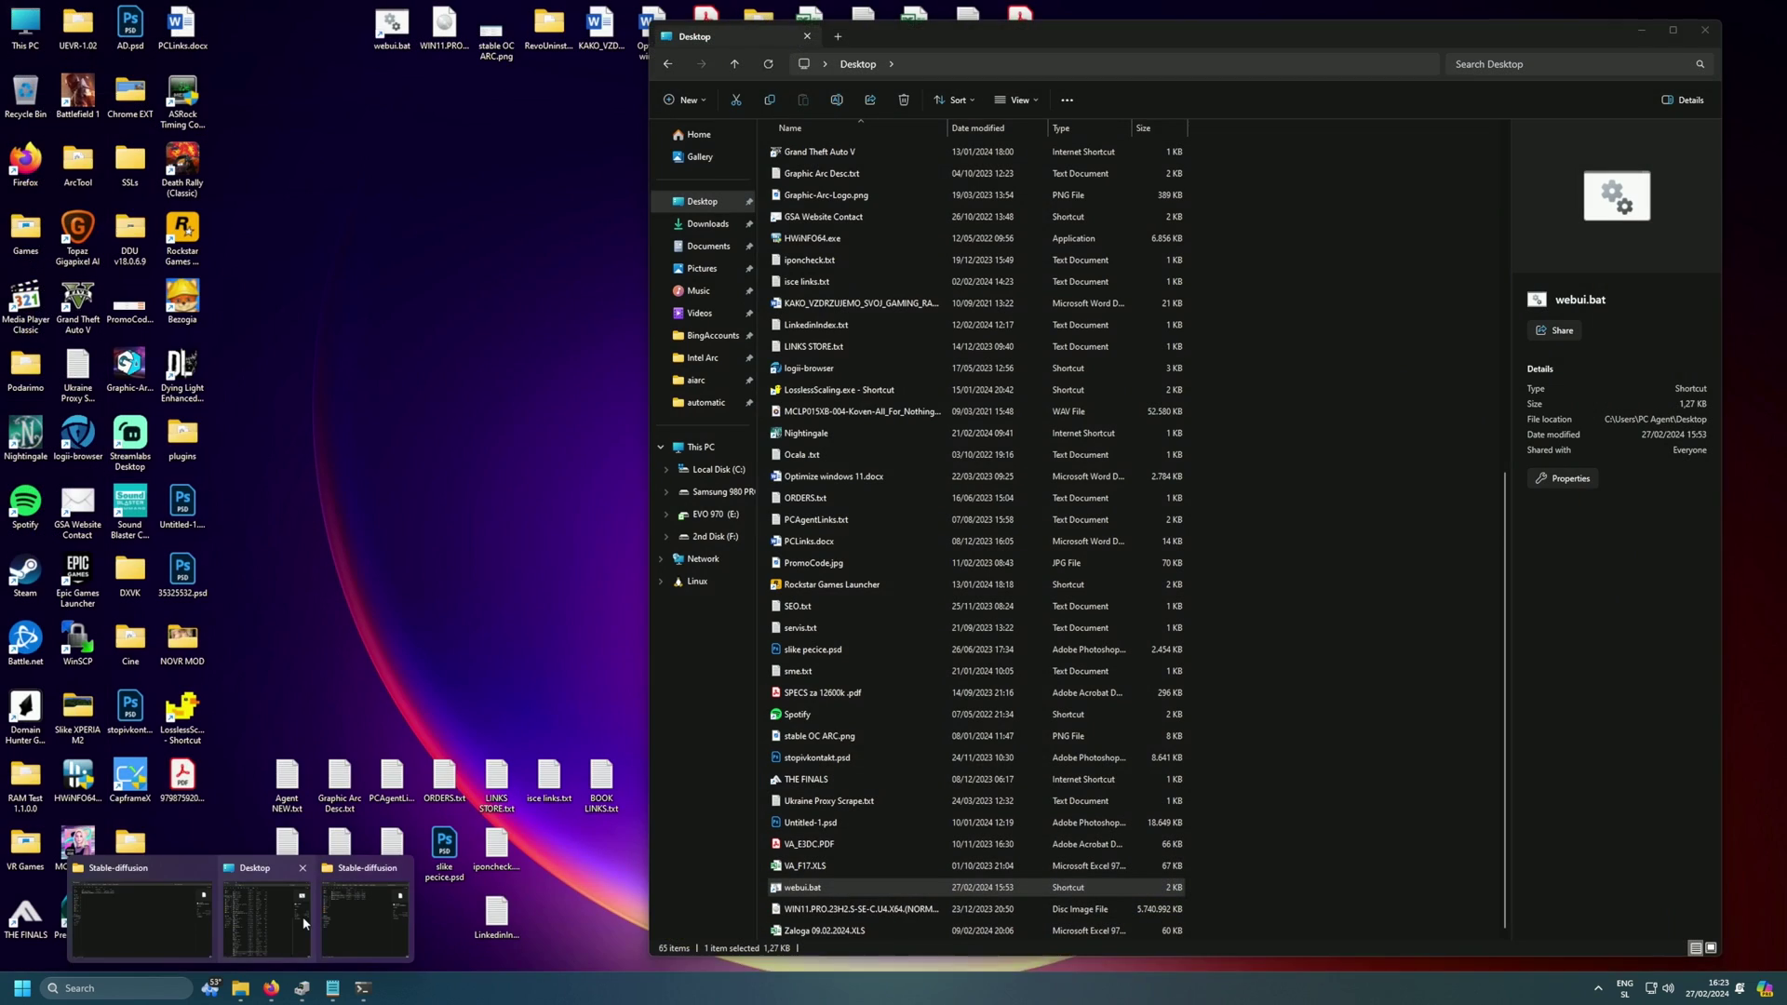
{"action": "left_click", "coordinate": [279, 917]}
{"action": "mouse_move", "coordinate": [240, 992]}
{"action": "left_click", "coordinate": [368, 912]}
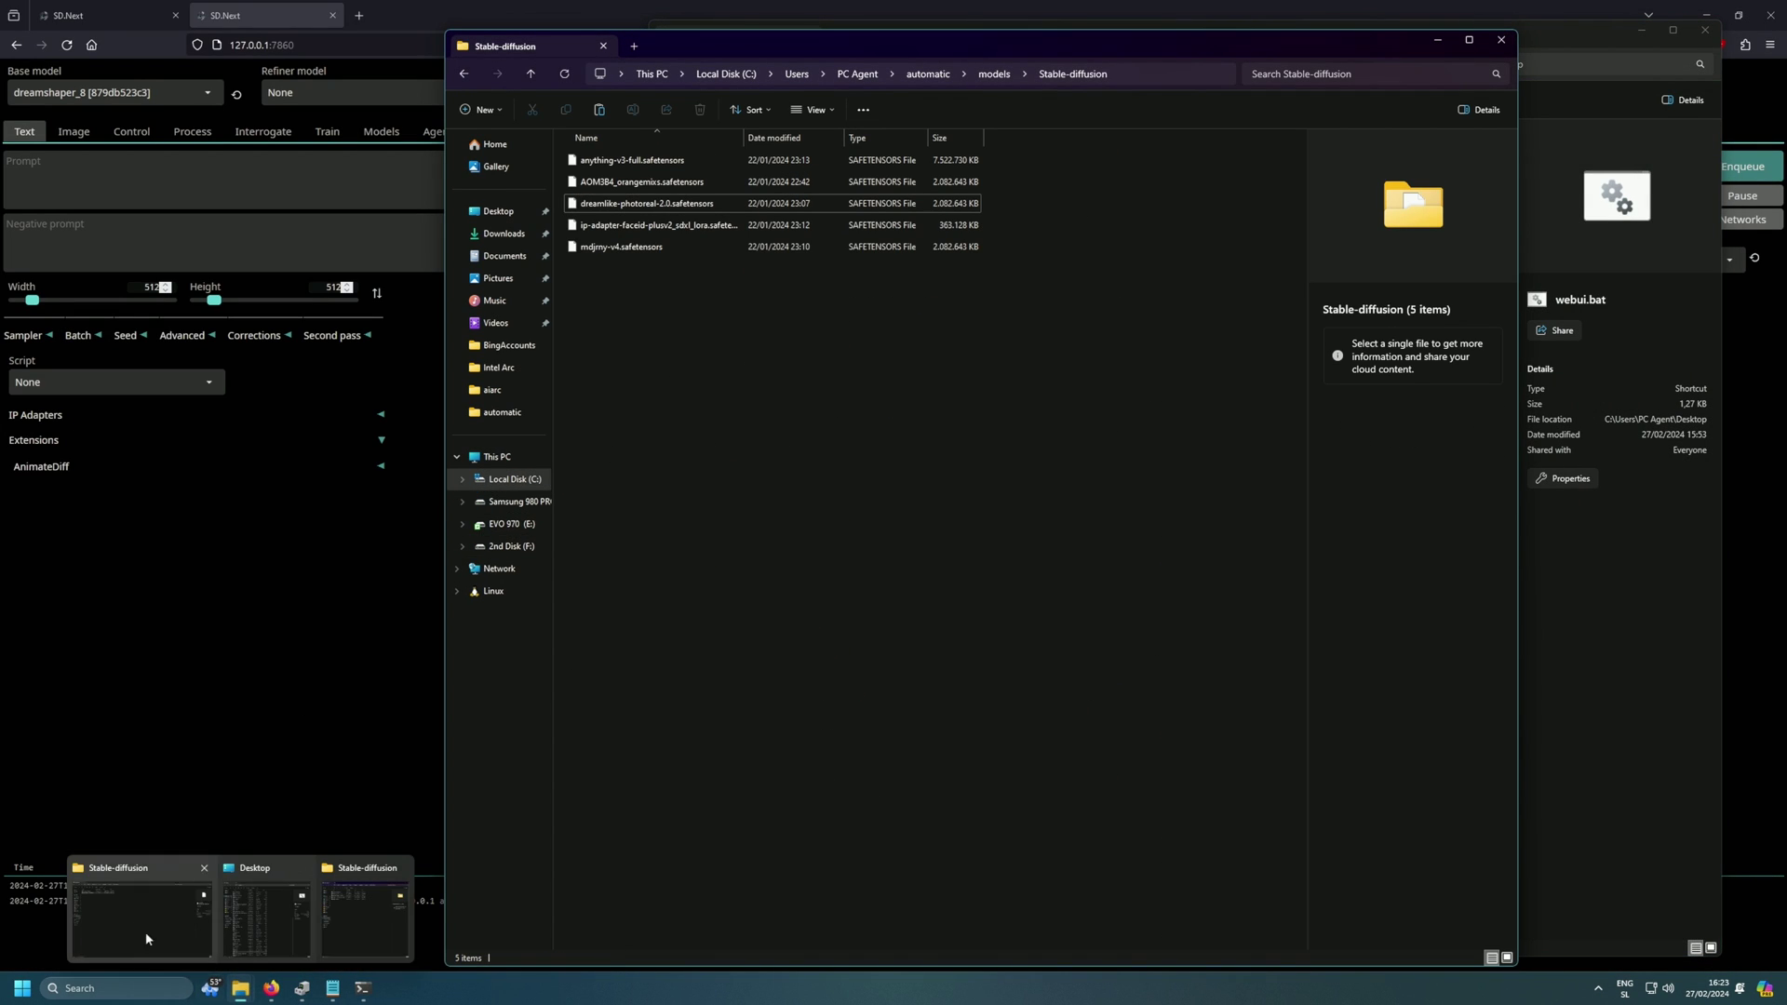
{"action": "left_click", "coordinate": [145, 931]}
{"action": "left_click", "coordinate": [556, 266]}
{"action": "key", "text": "alt+Tab"}
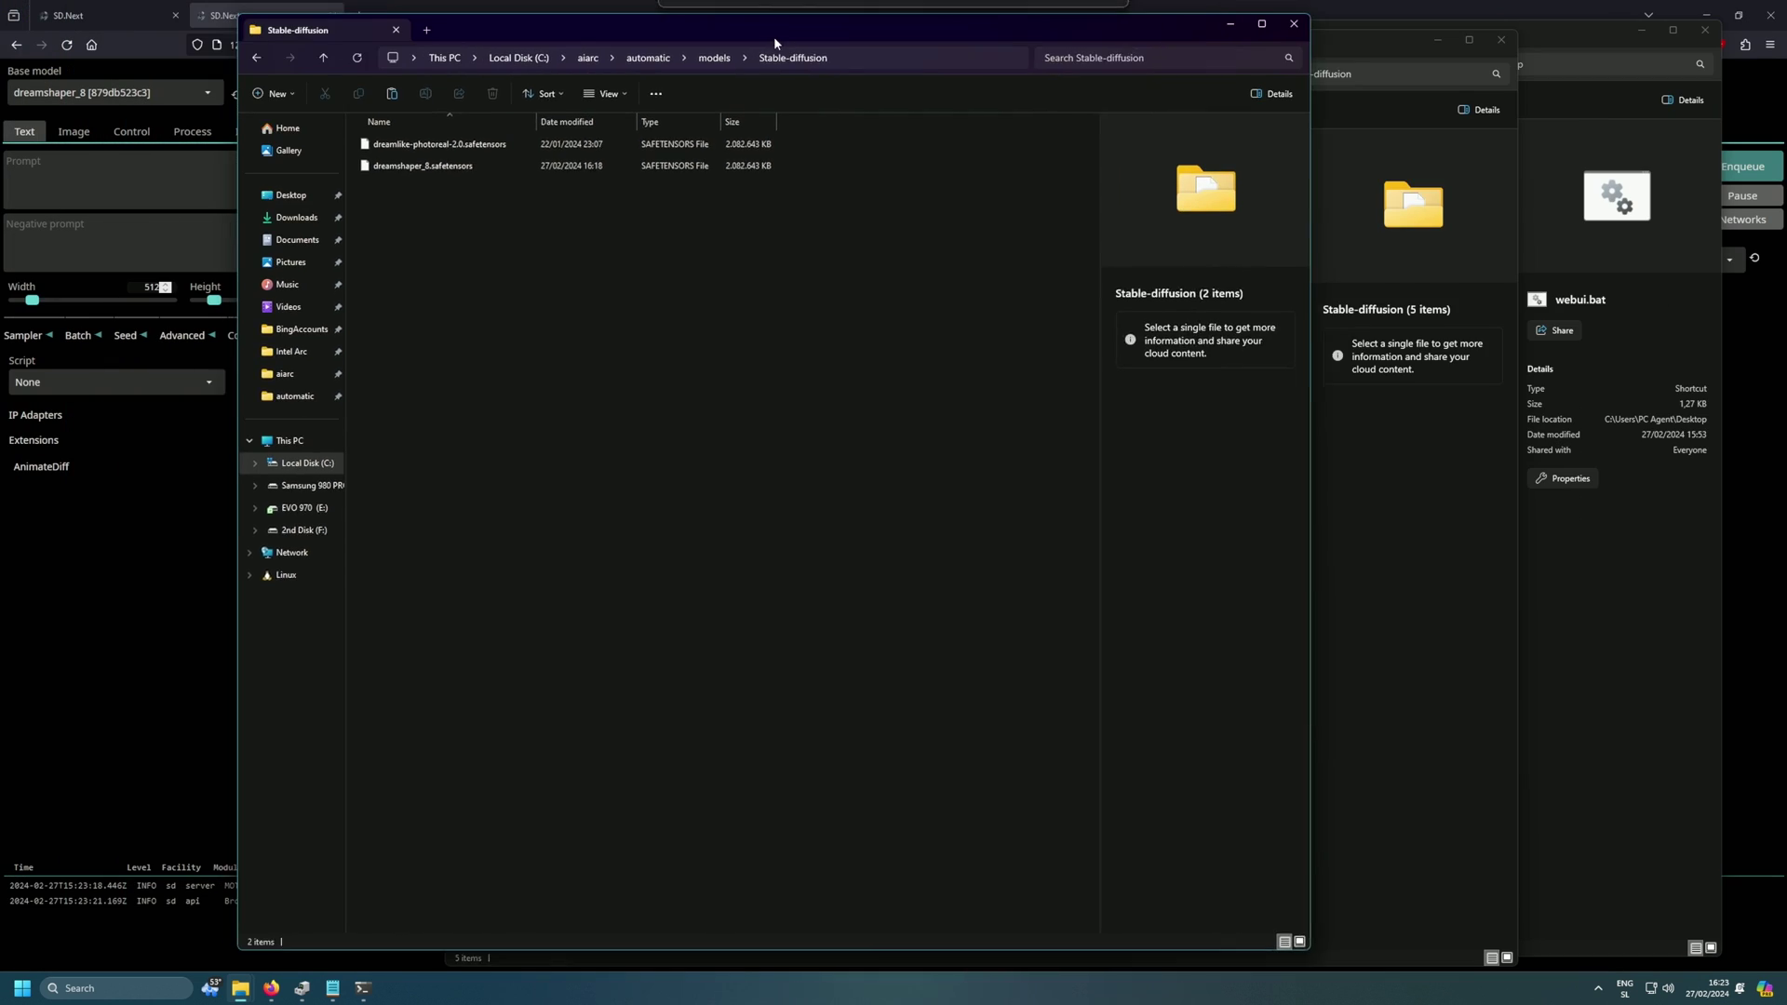
Refresh the base model list in SD.Next, load dreamlike-photoreal-2.0 and check its loading in the console.
{"action": "left_click", "coordinate": [210, 96]}
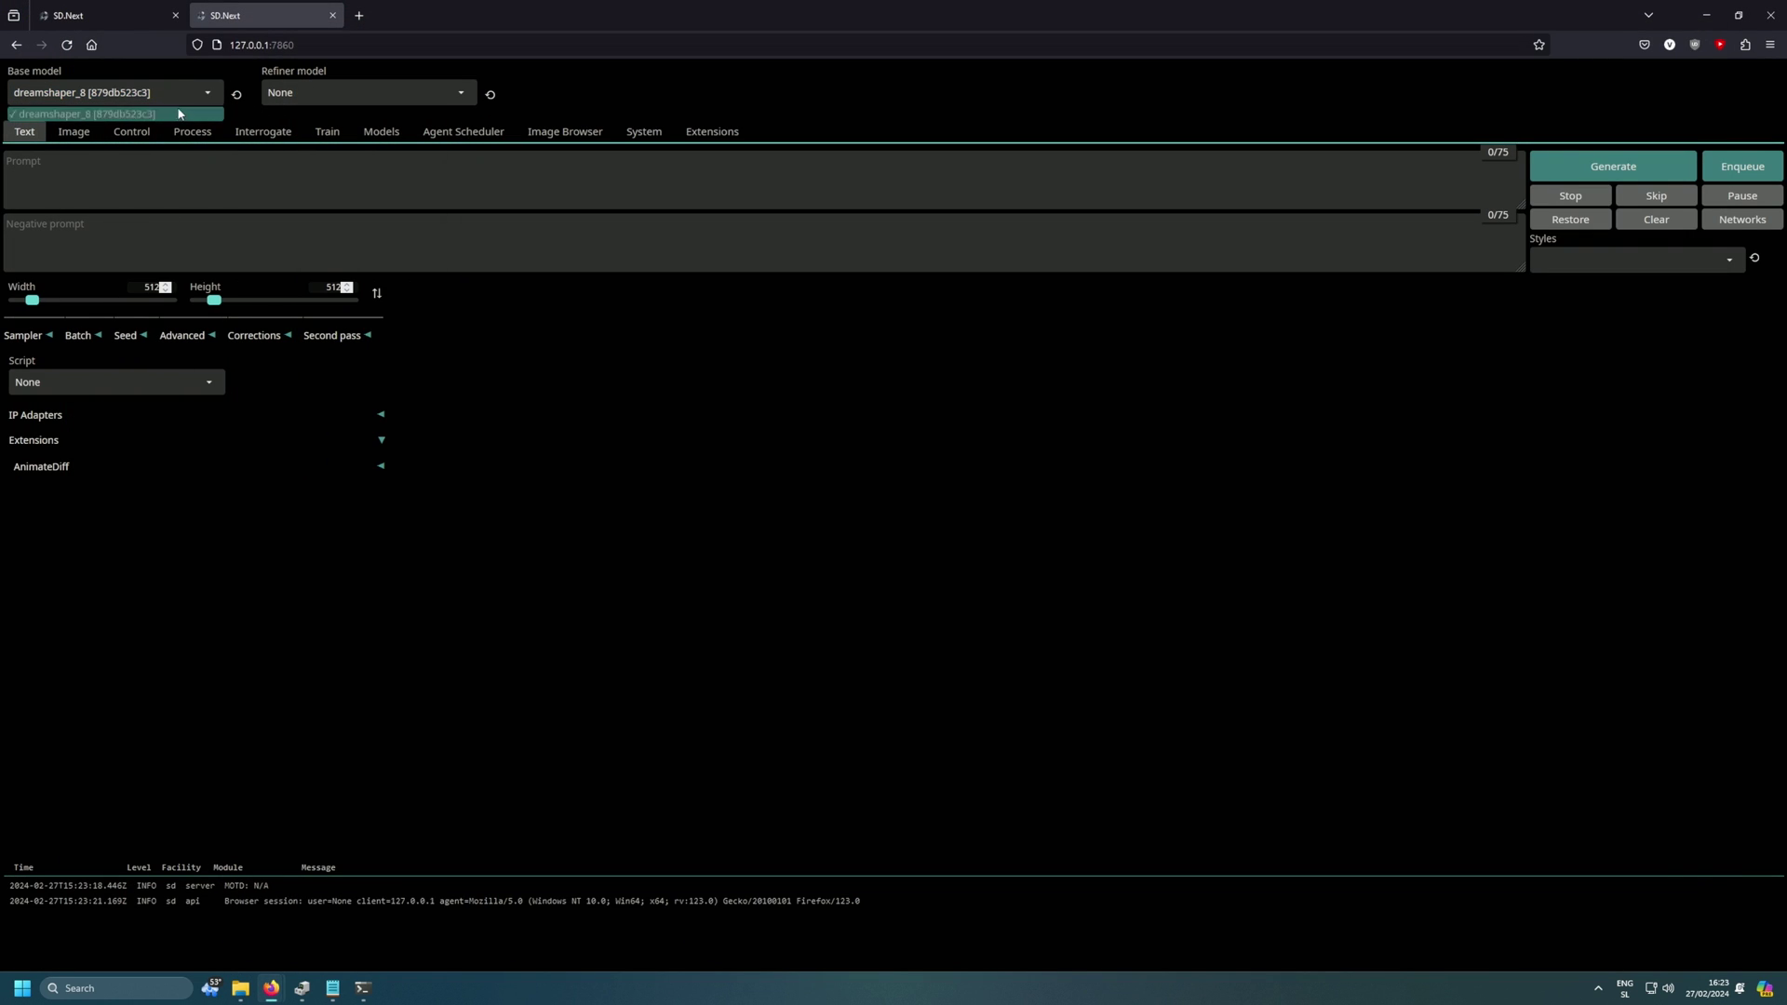
{"action": "left_click", "coordinate": [237, 98]}
{"action": "left_click", "coordinate": [111, 92]}
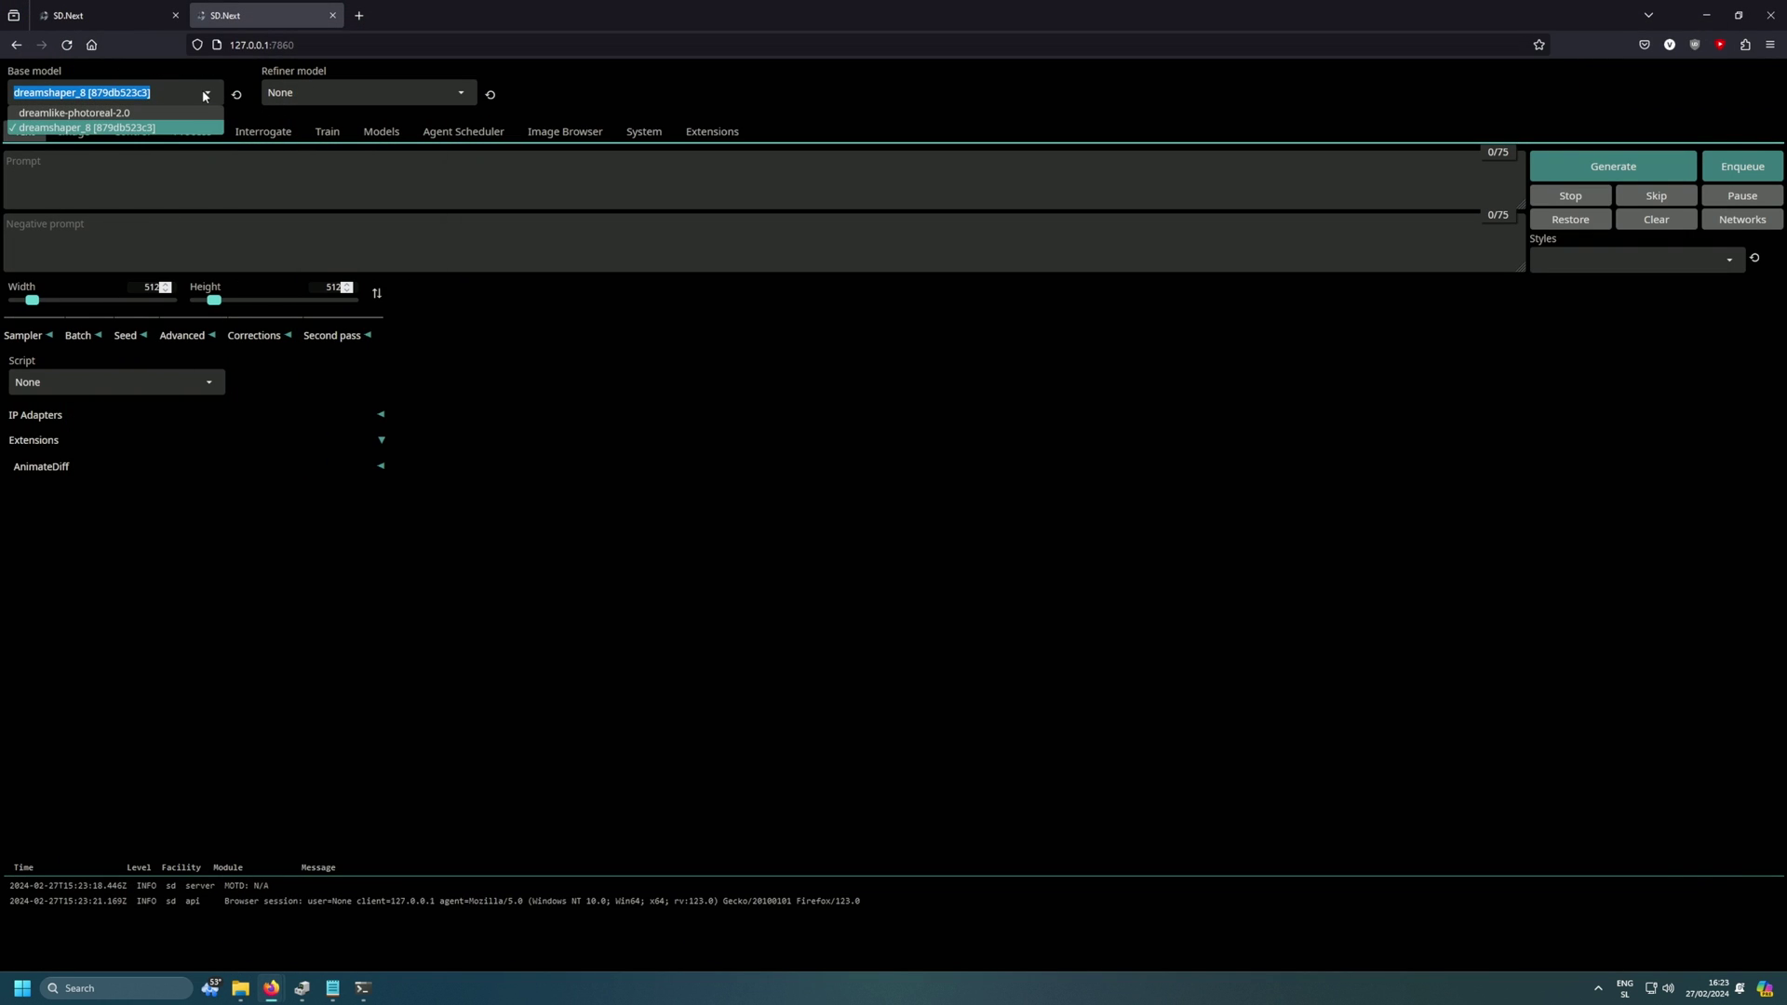
{"action": "left_click", "coordinate": [130, 119]}
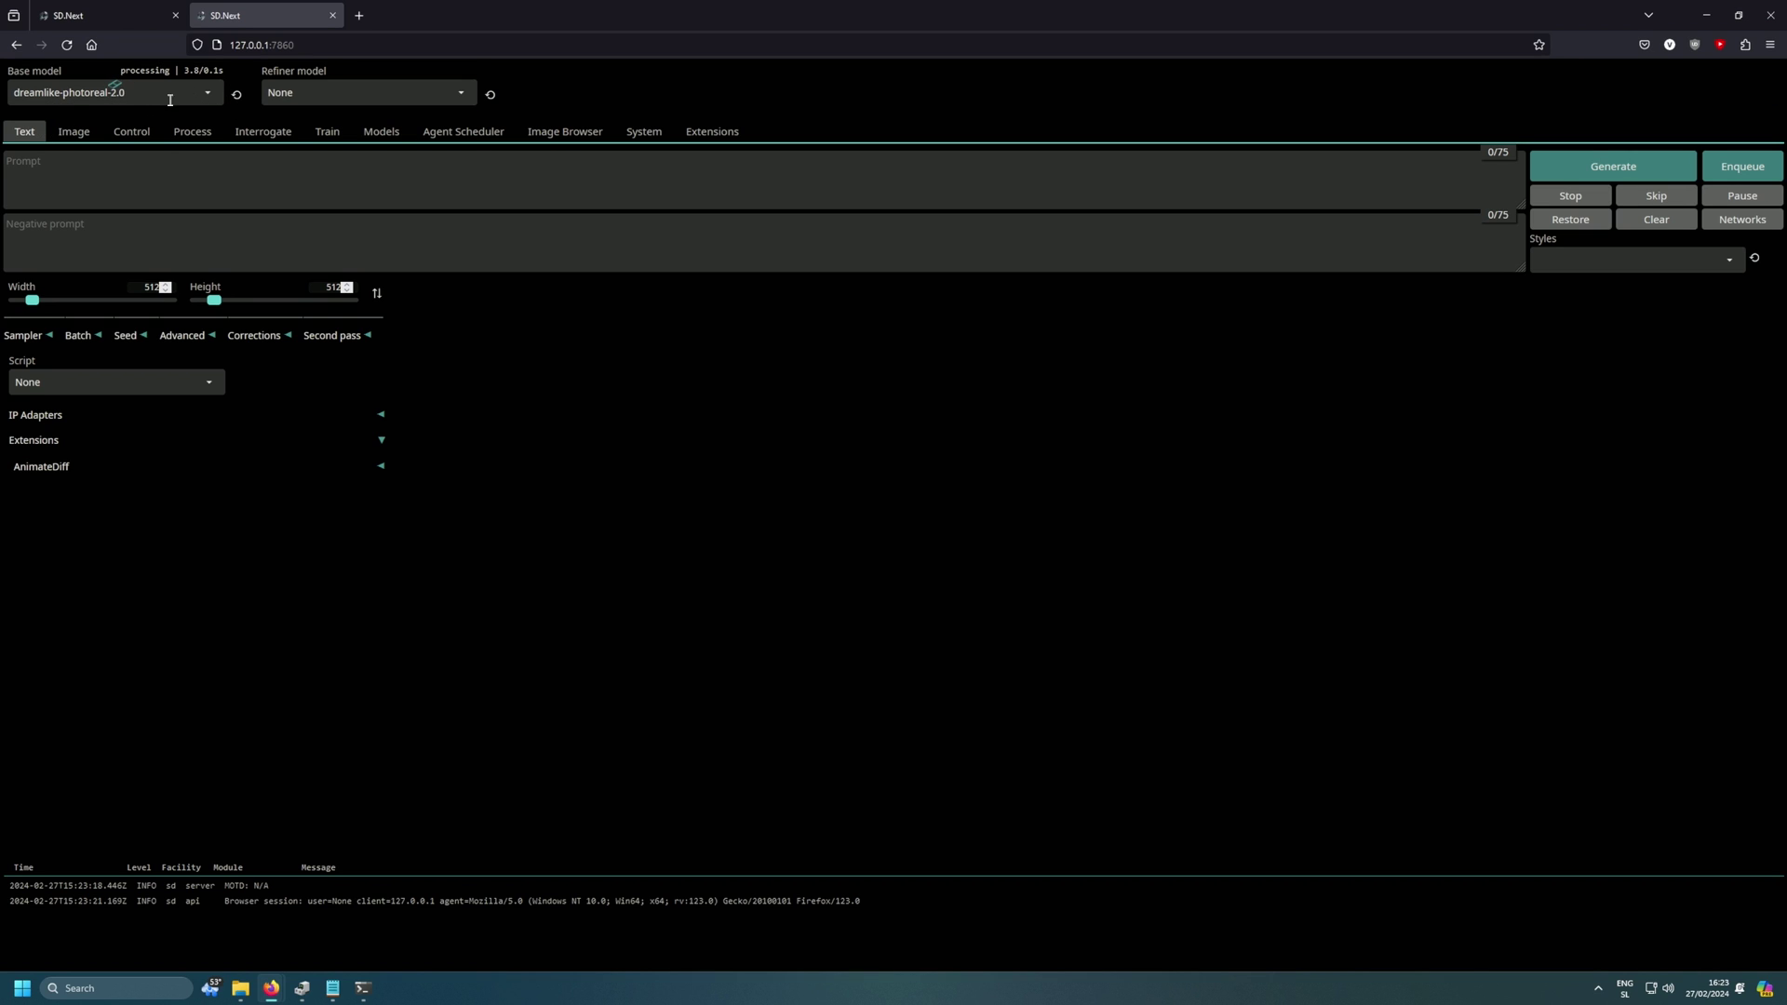
{"action": "left_click", "coordinate": [363, 988]}
{"action": "left_click_drag", "start_coordinate": [440, 638], "coordinate": [442, 729]}
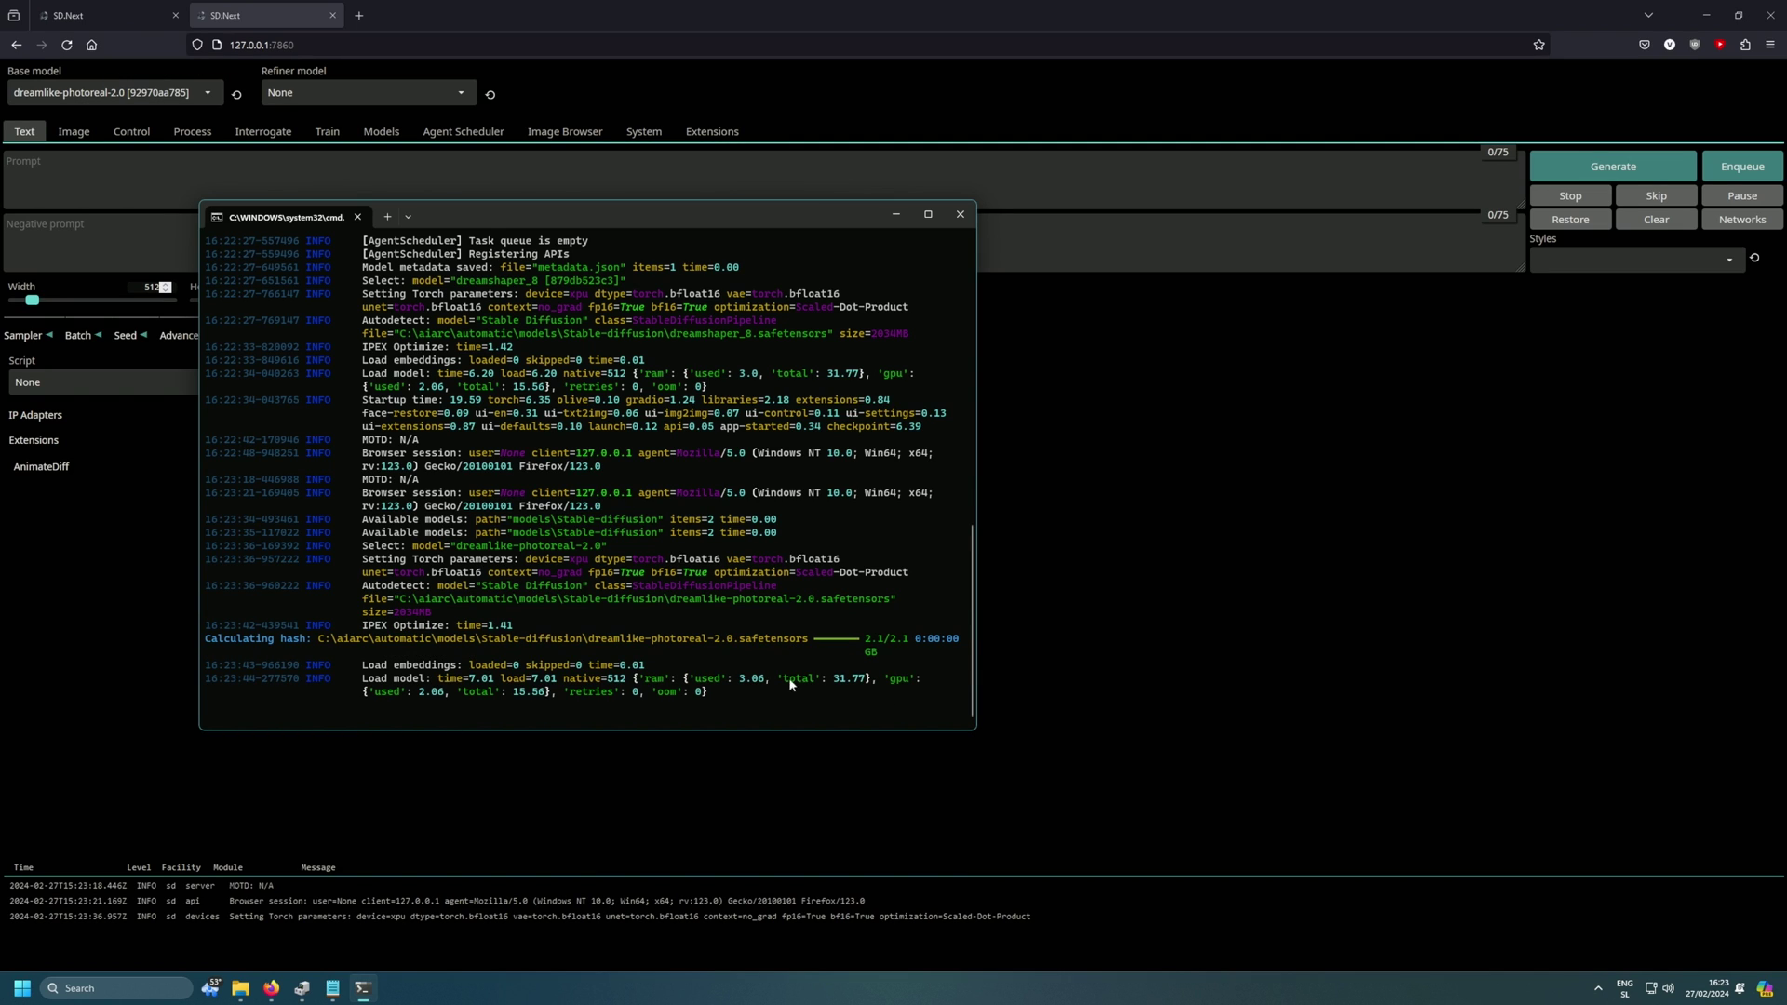
Enter the prompt "kawaii, cat, ear, woman, old, japan, city, cheery blossom" and set the sampler to DPM++ 2M with 25 sampling steps.
{"action": "left_click", "coordinate": [110, 169]}
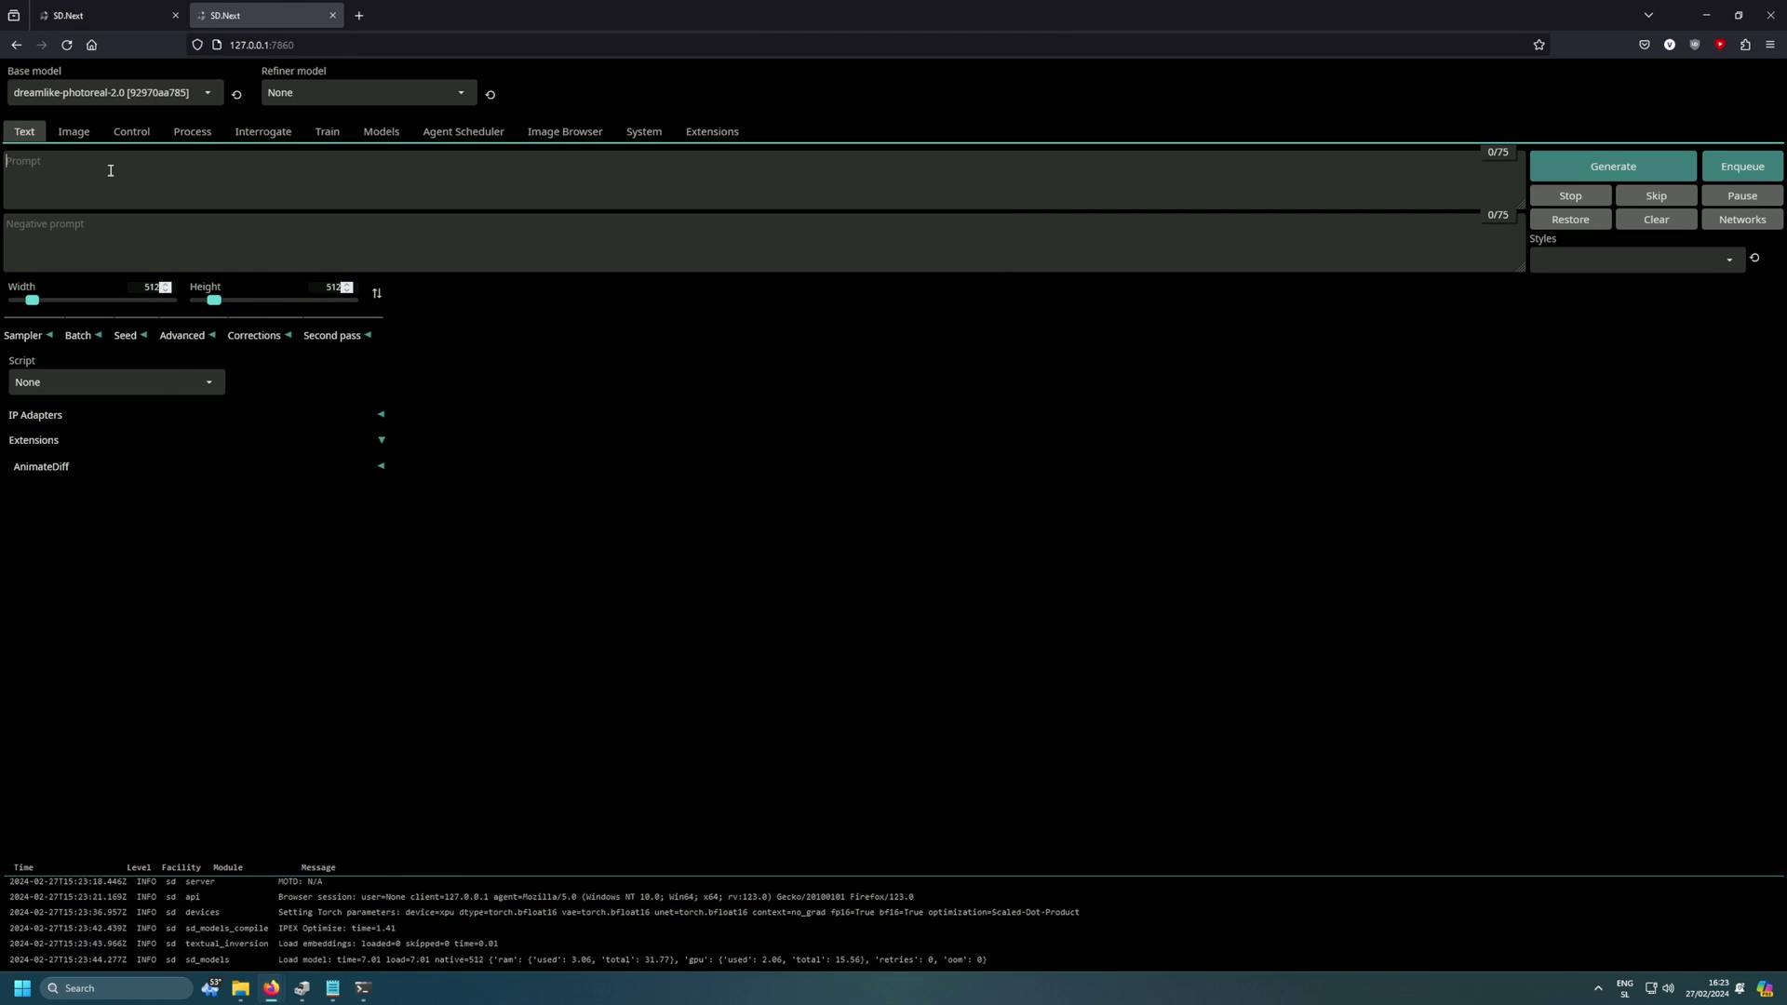
{"action": "type", "text": "kawaii, cat, ear, woman, old, japan, city, cheery blossom"}
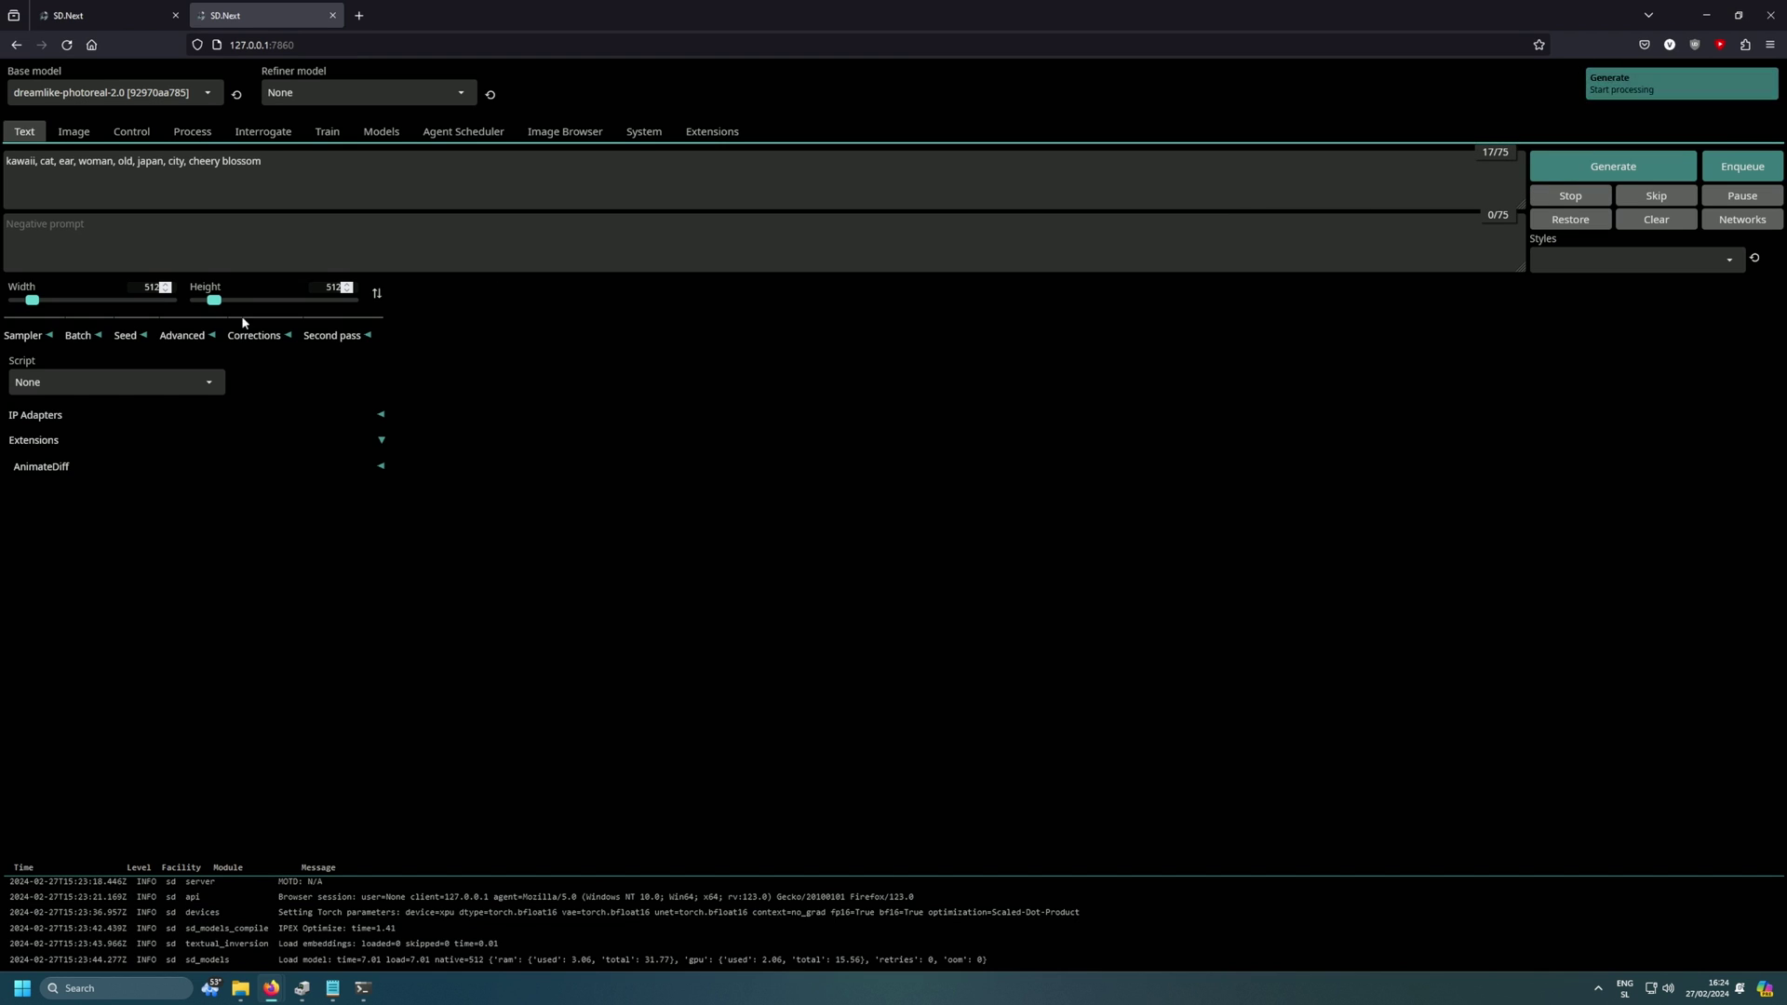
{"action": "left_click", "coordinate": [24, 337]}
{"action": "left_click", "coordinate": [81, 379]}
{"action": "left_click", "coordinate": [140, 549]}
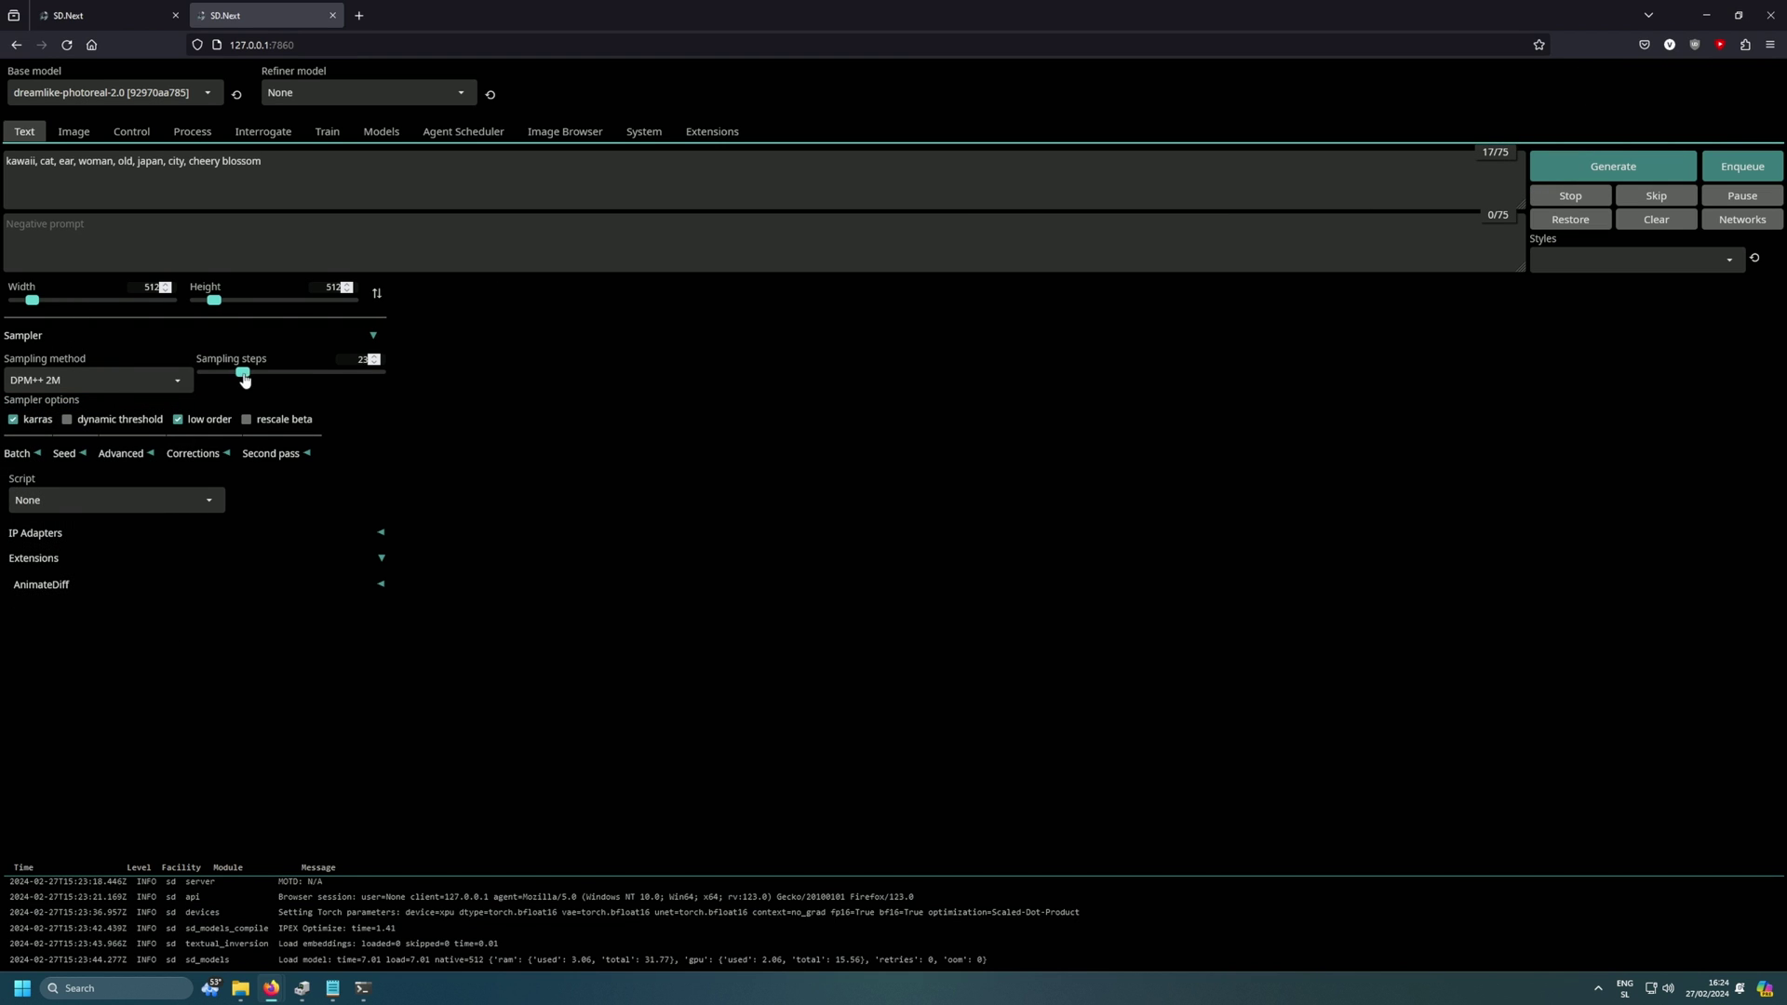
{"action": "left_click_drag", "start_coordinate": [243, 373], "coordinate": [247, 372]}
Set the batch count to 4 and generate the images.
{"action": "left_click", "coordinate": [19, 455]}
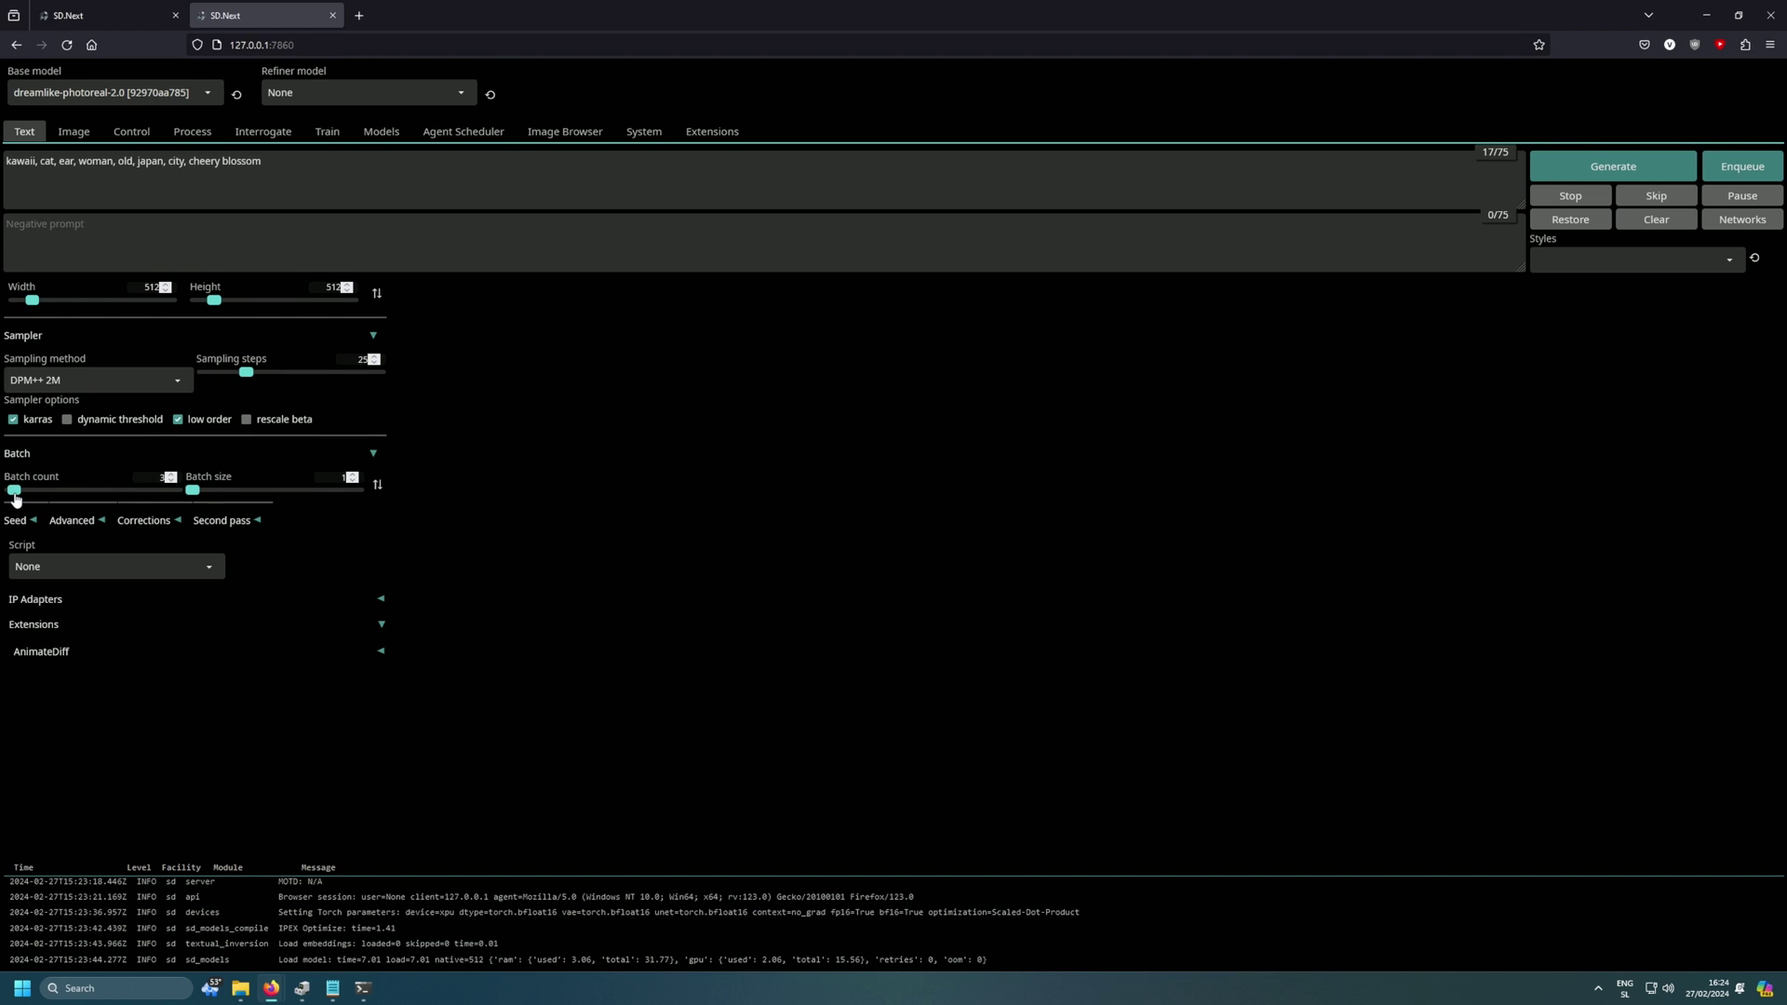
{"action": "left_click_drag", "start_coordinate": [13, 491], "coordinate": [16, 496]}
{"action": "left_click", "coordinate": [1601, 167]}
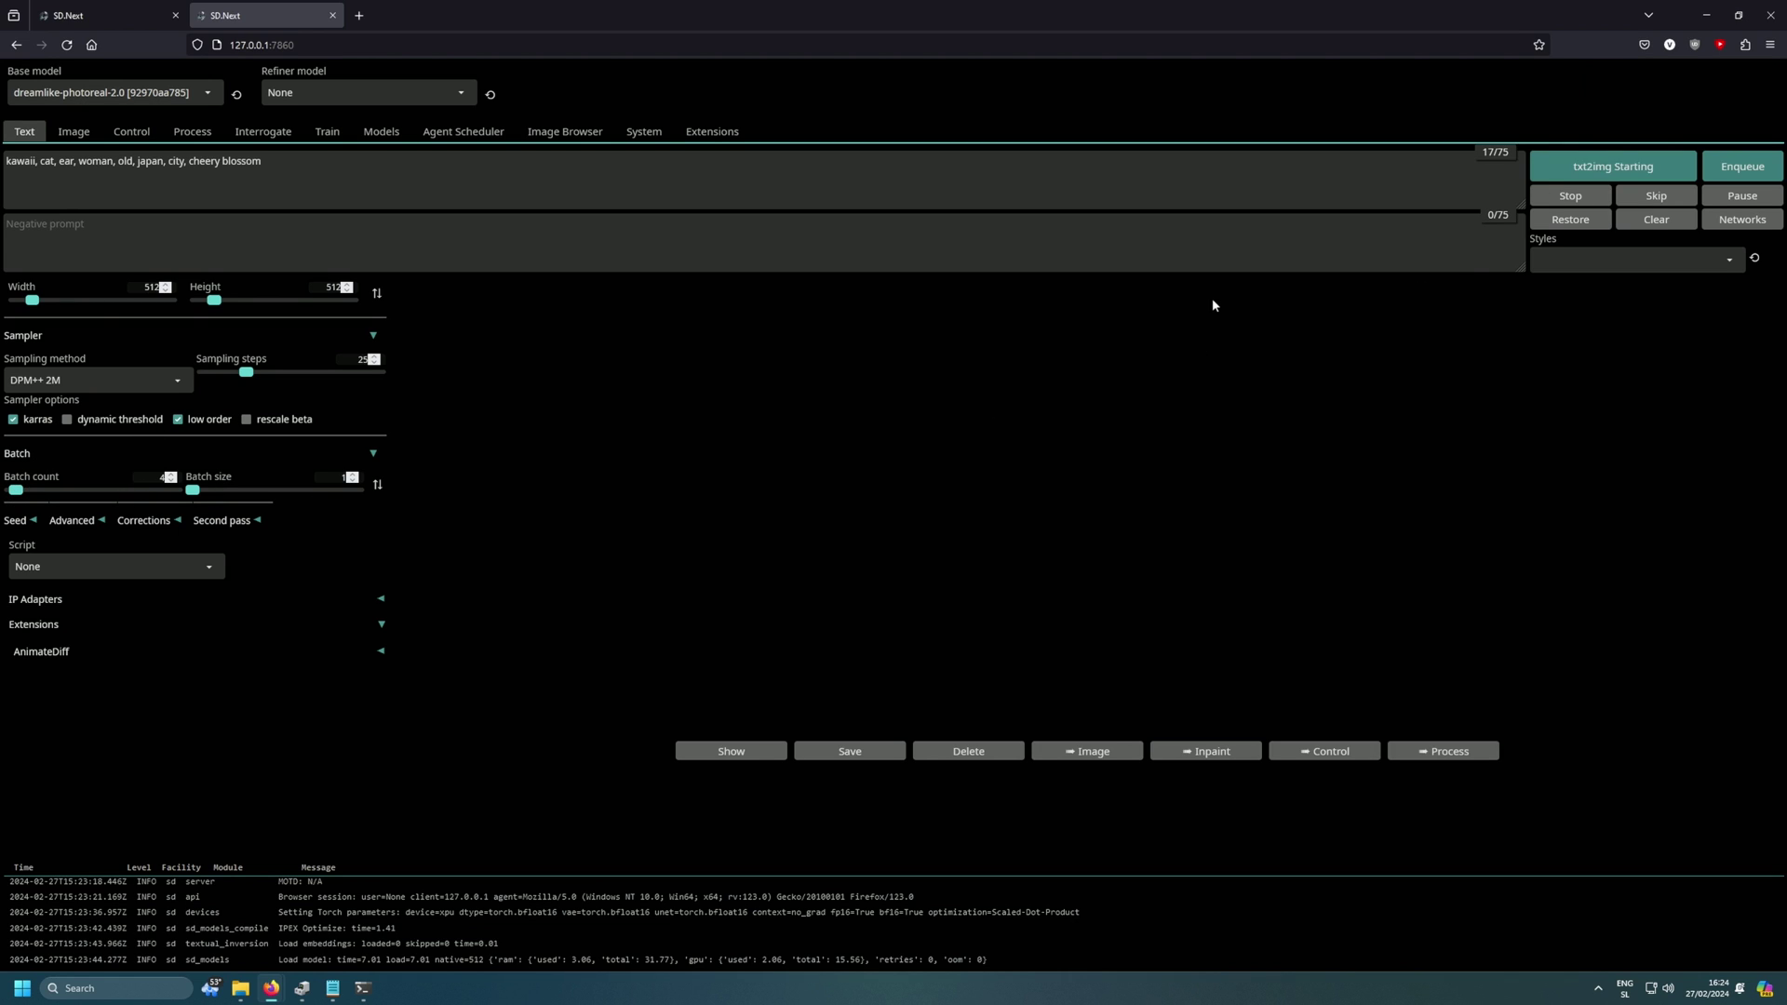
Follow the generation progress in the SD.Next console and in the browser preview.
{"action": "left_click", "coordinate": [363, 988]}
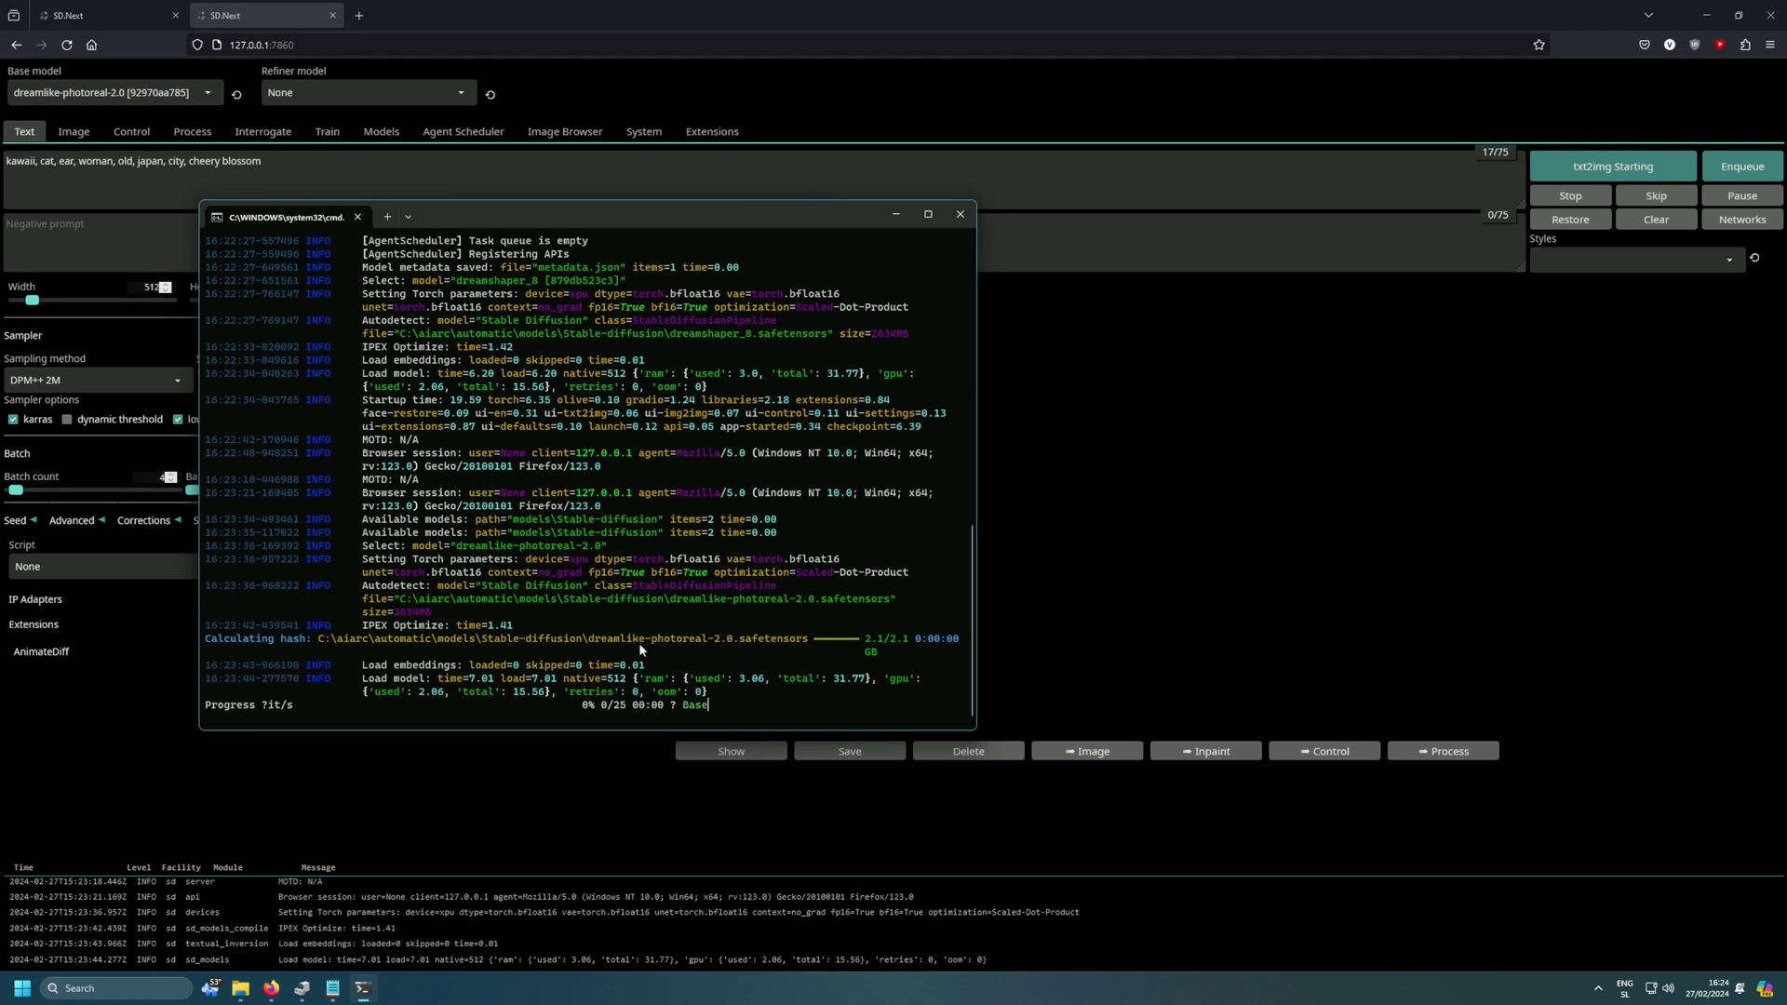
{"action": "left_click_drag", "start_coordinate": [357, 731], "coordinate": [357, 756]}
{"action": "left_click", "coordinate": [1451, 566]}
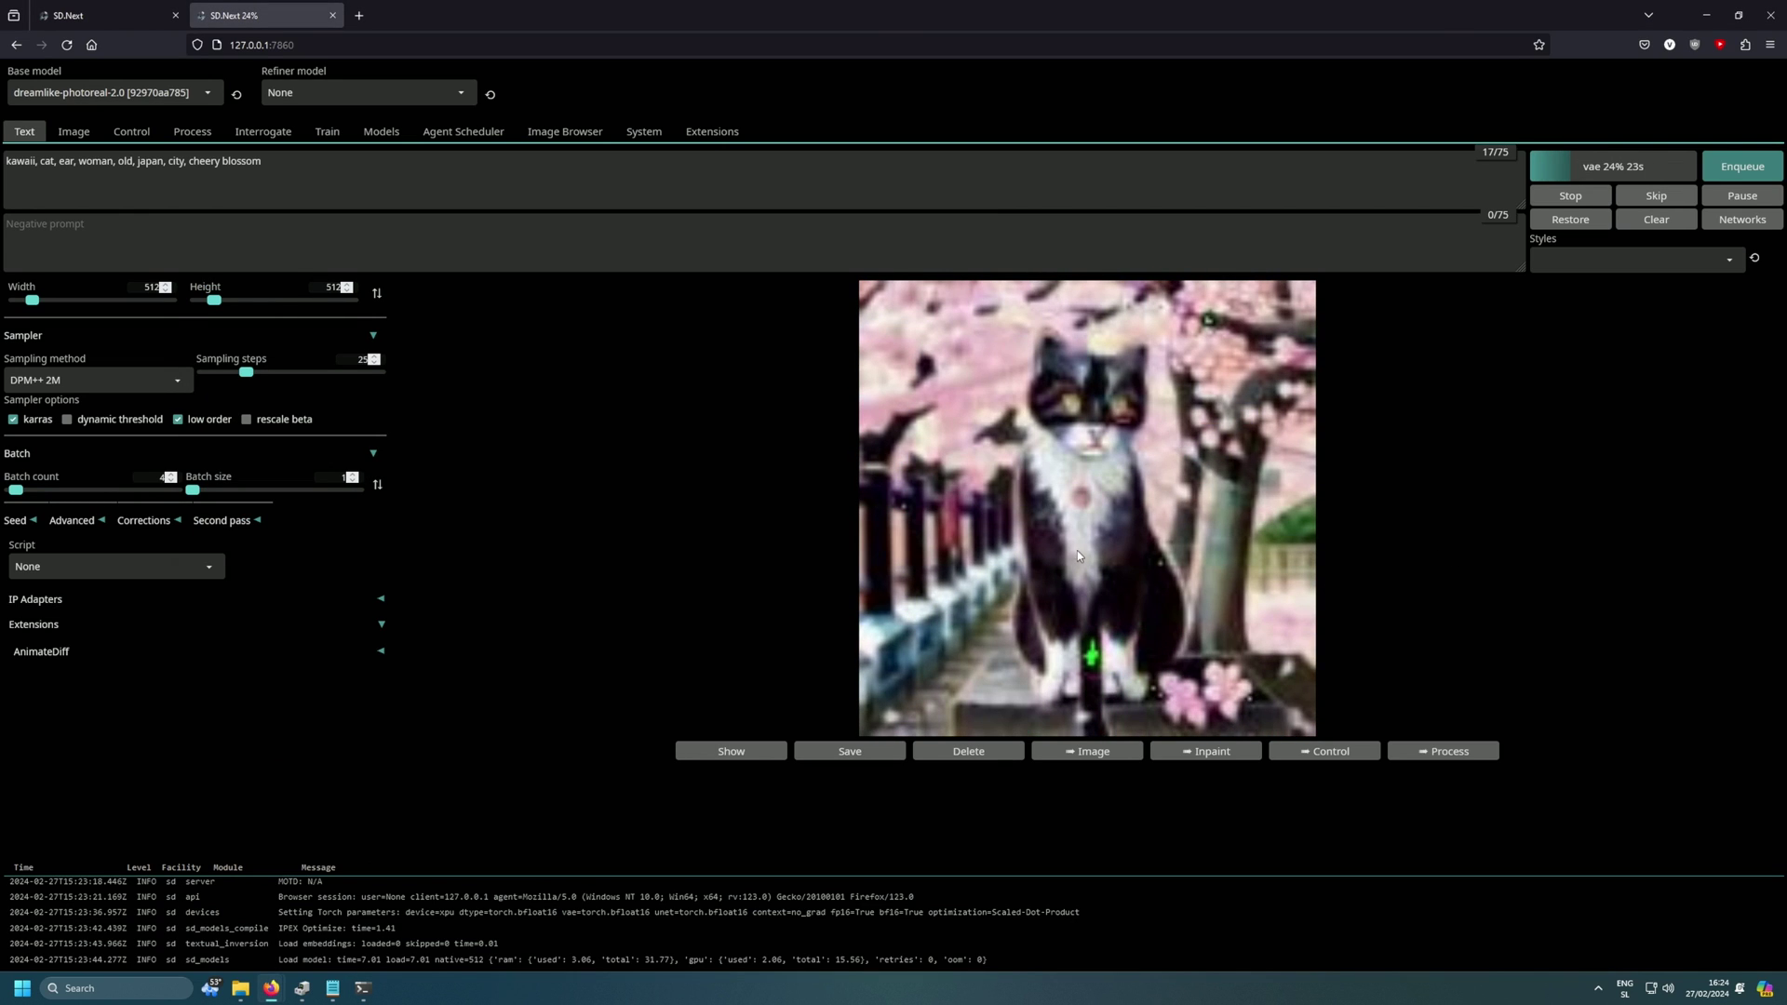
{"action": "left_click", "coordinate": [362, 988]}
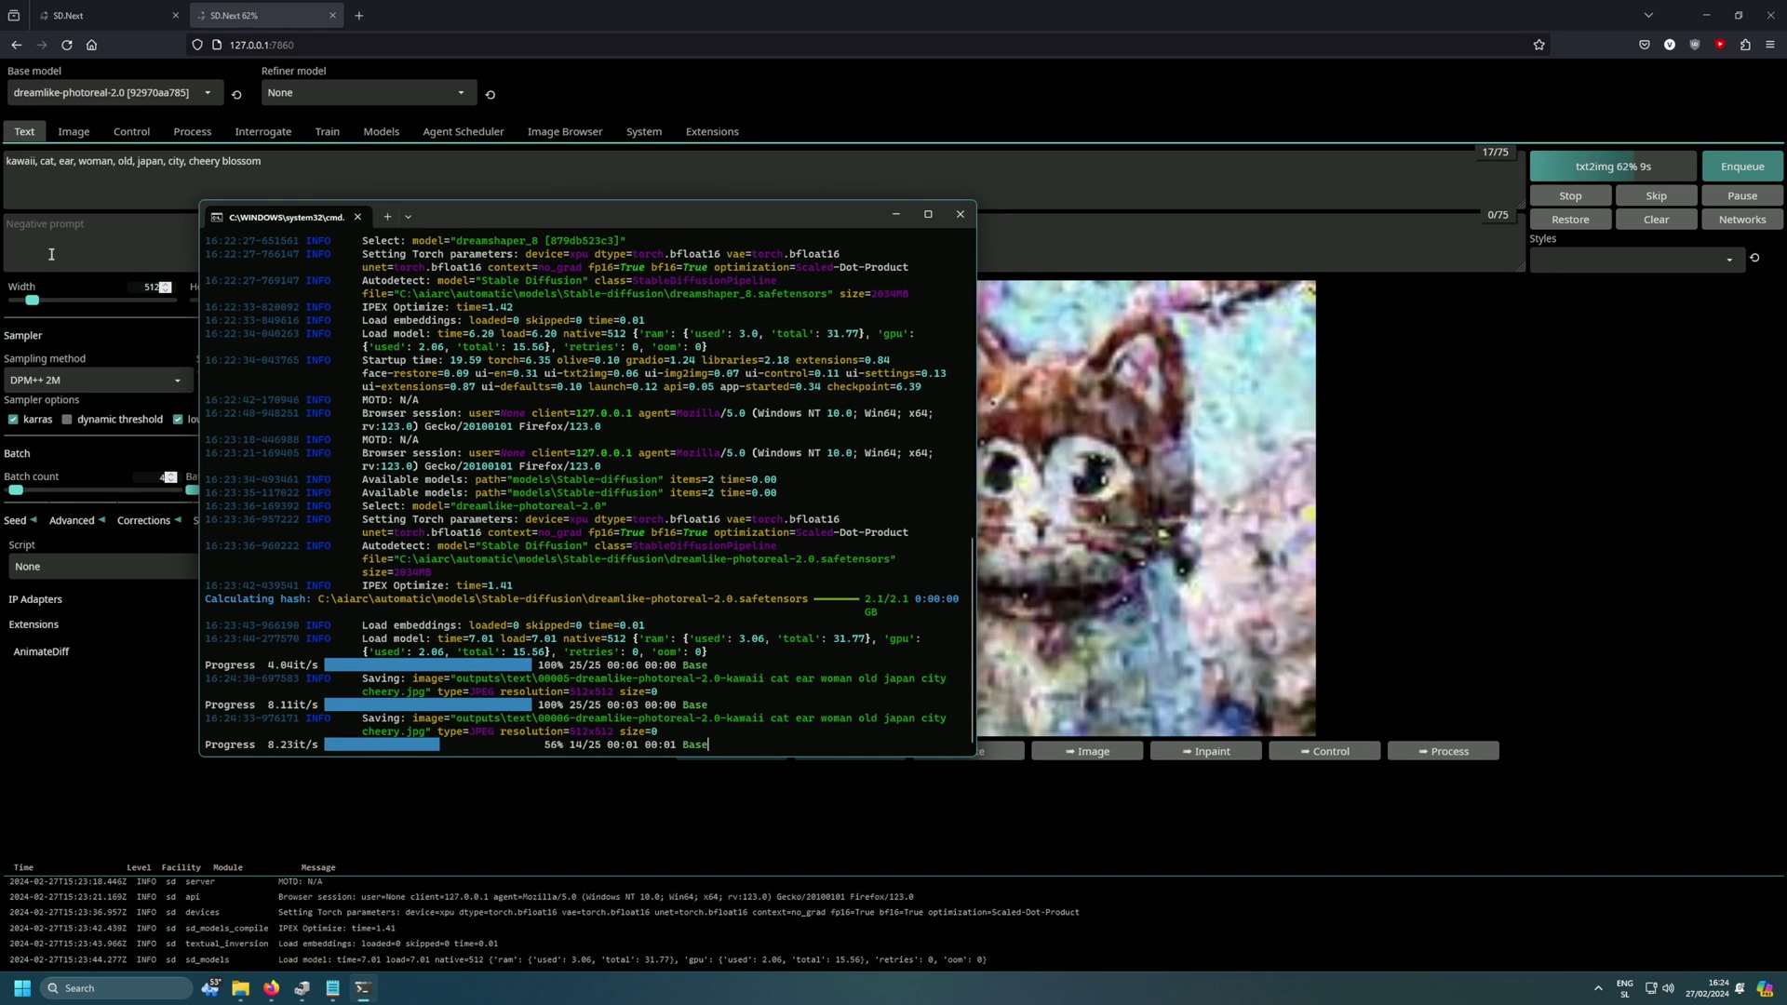
Regenerate the images with "cat, ear" changed to "cat ears" in the prompt and view the image grid enlarged.
{"action": "left_click", "coordinate": [55, 177]}
{"action": "key", "text": "BackSpace"}
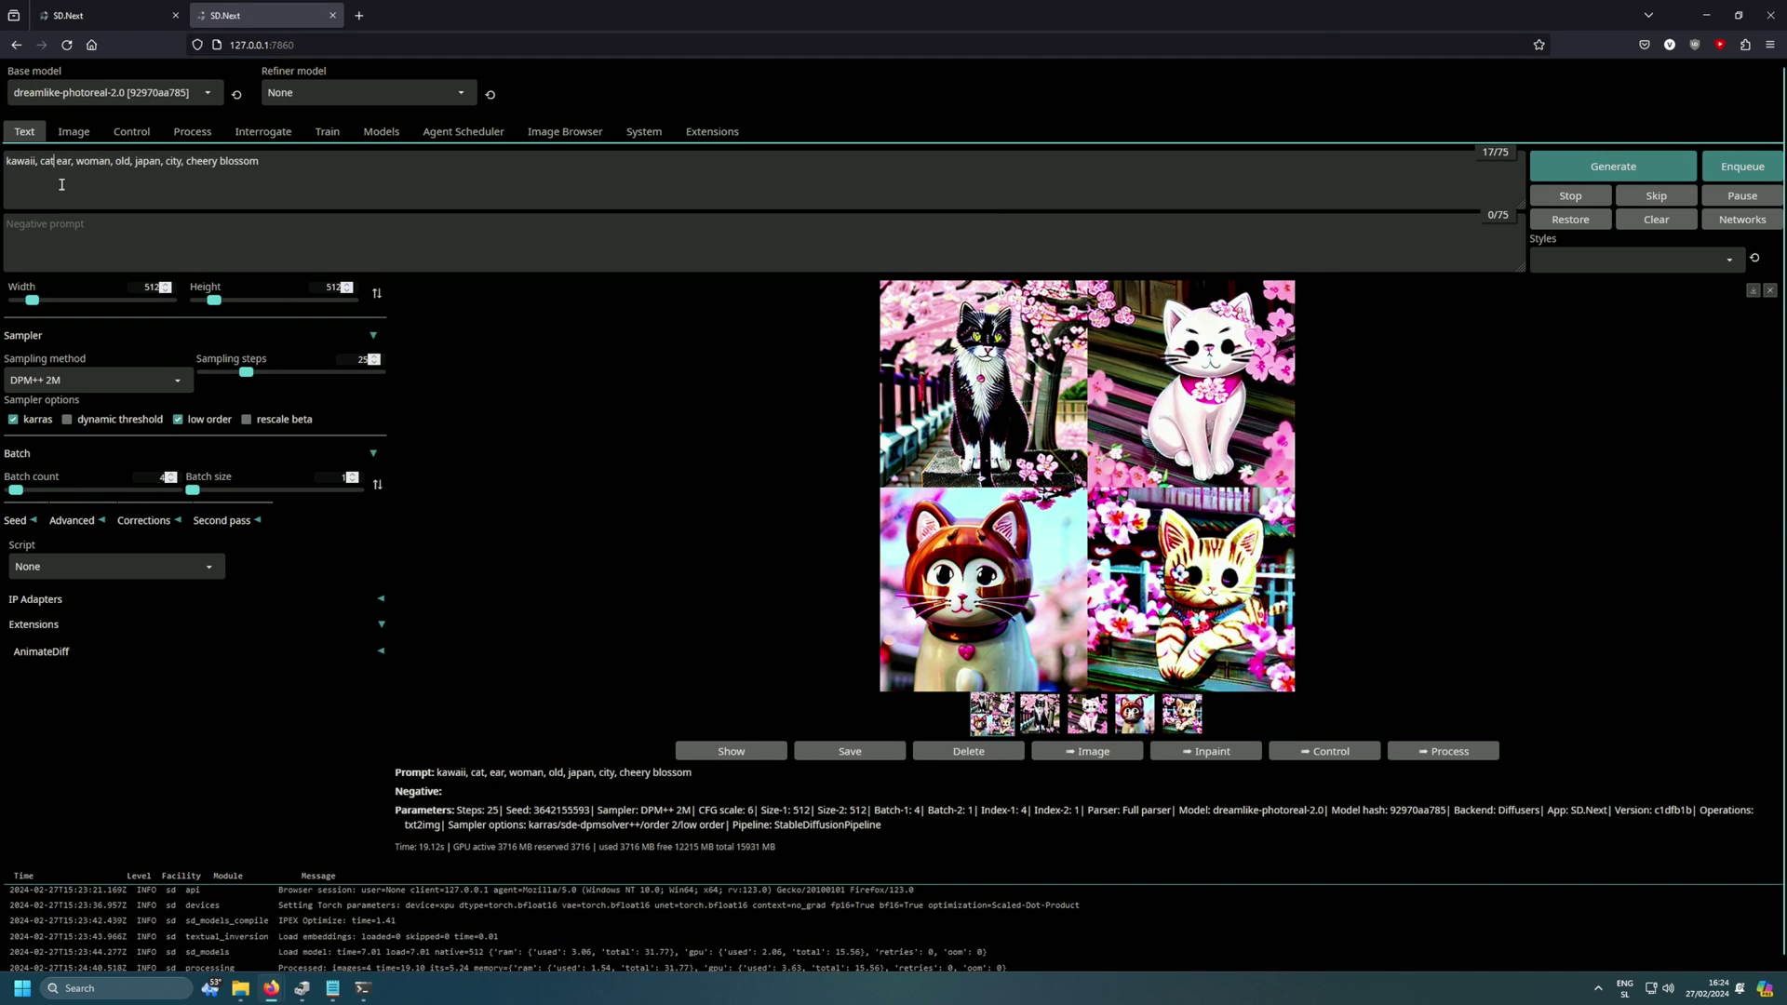
{"action": "left_click", "coordinate": [71, 162]}
{"action": "type", "text": "s"}
{"action": "left_click", "coordinate": [1572, 176]}
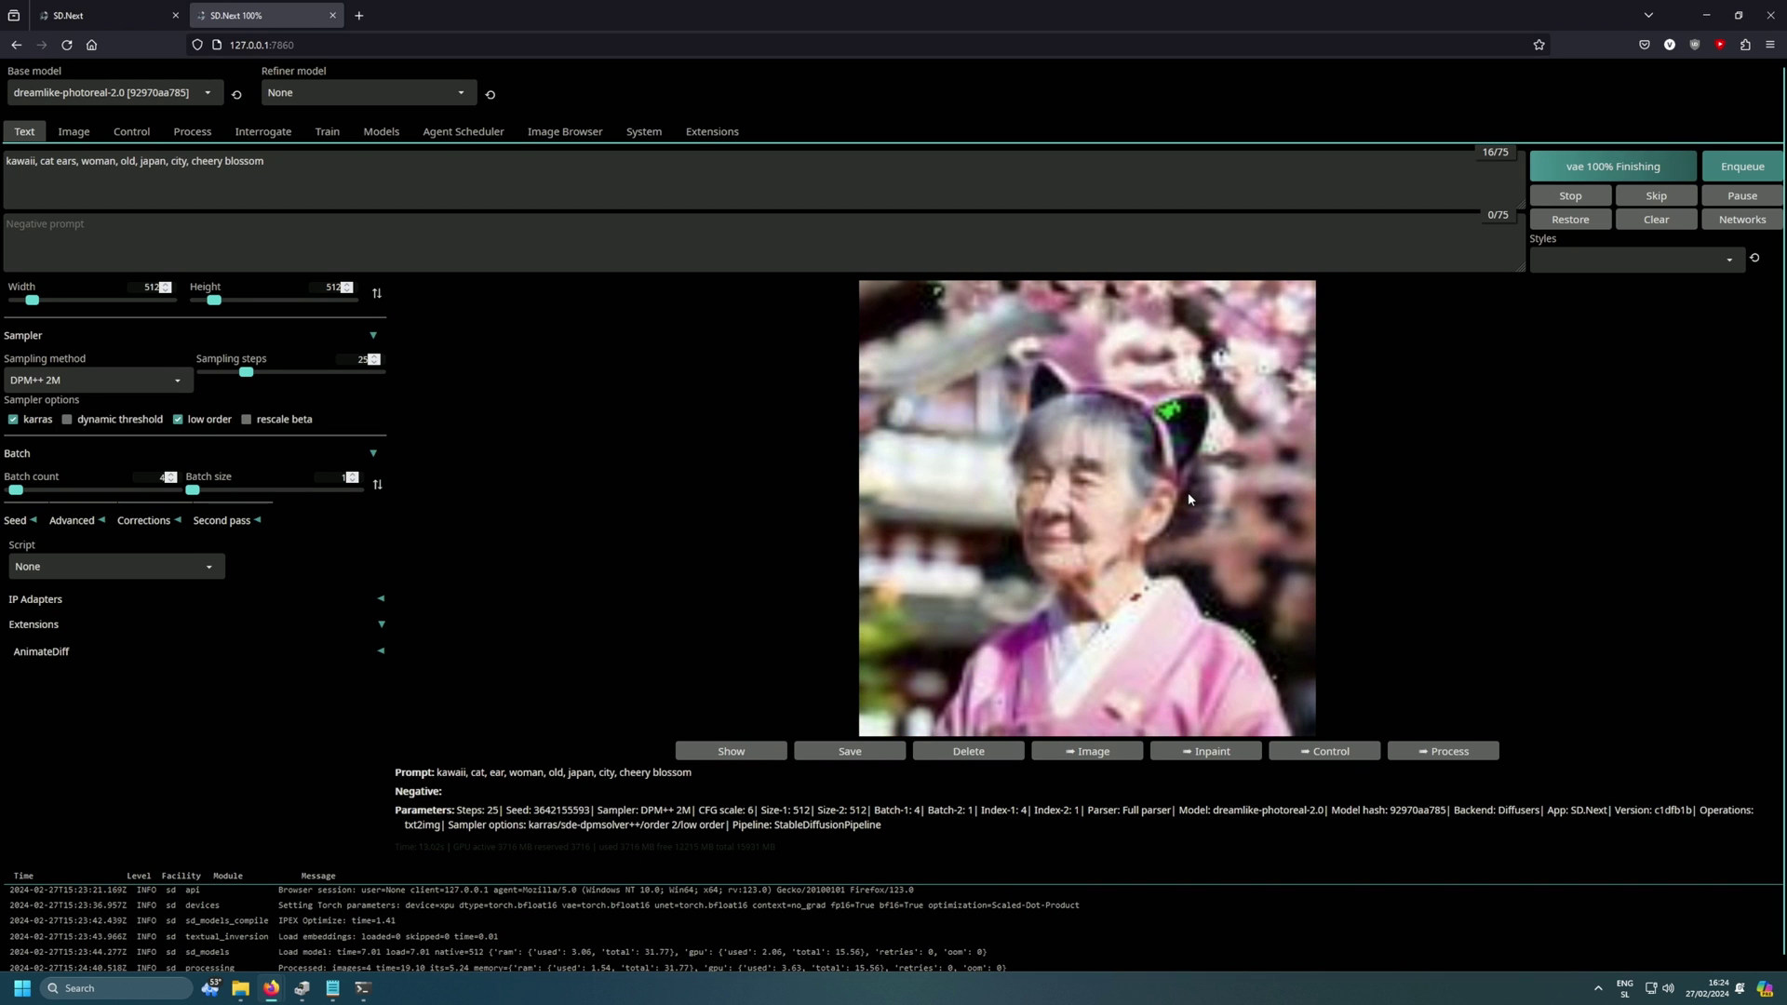
{"action": "left_click", "coordinate": [1220, 412]}
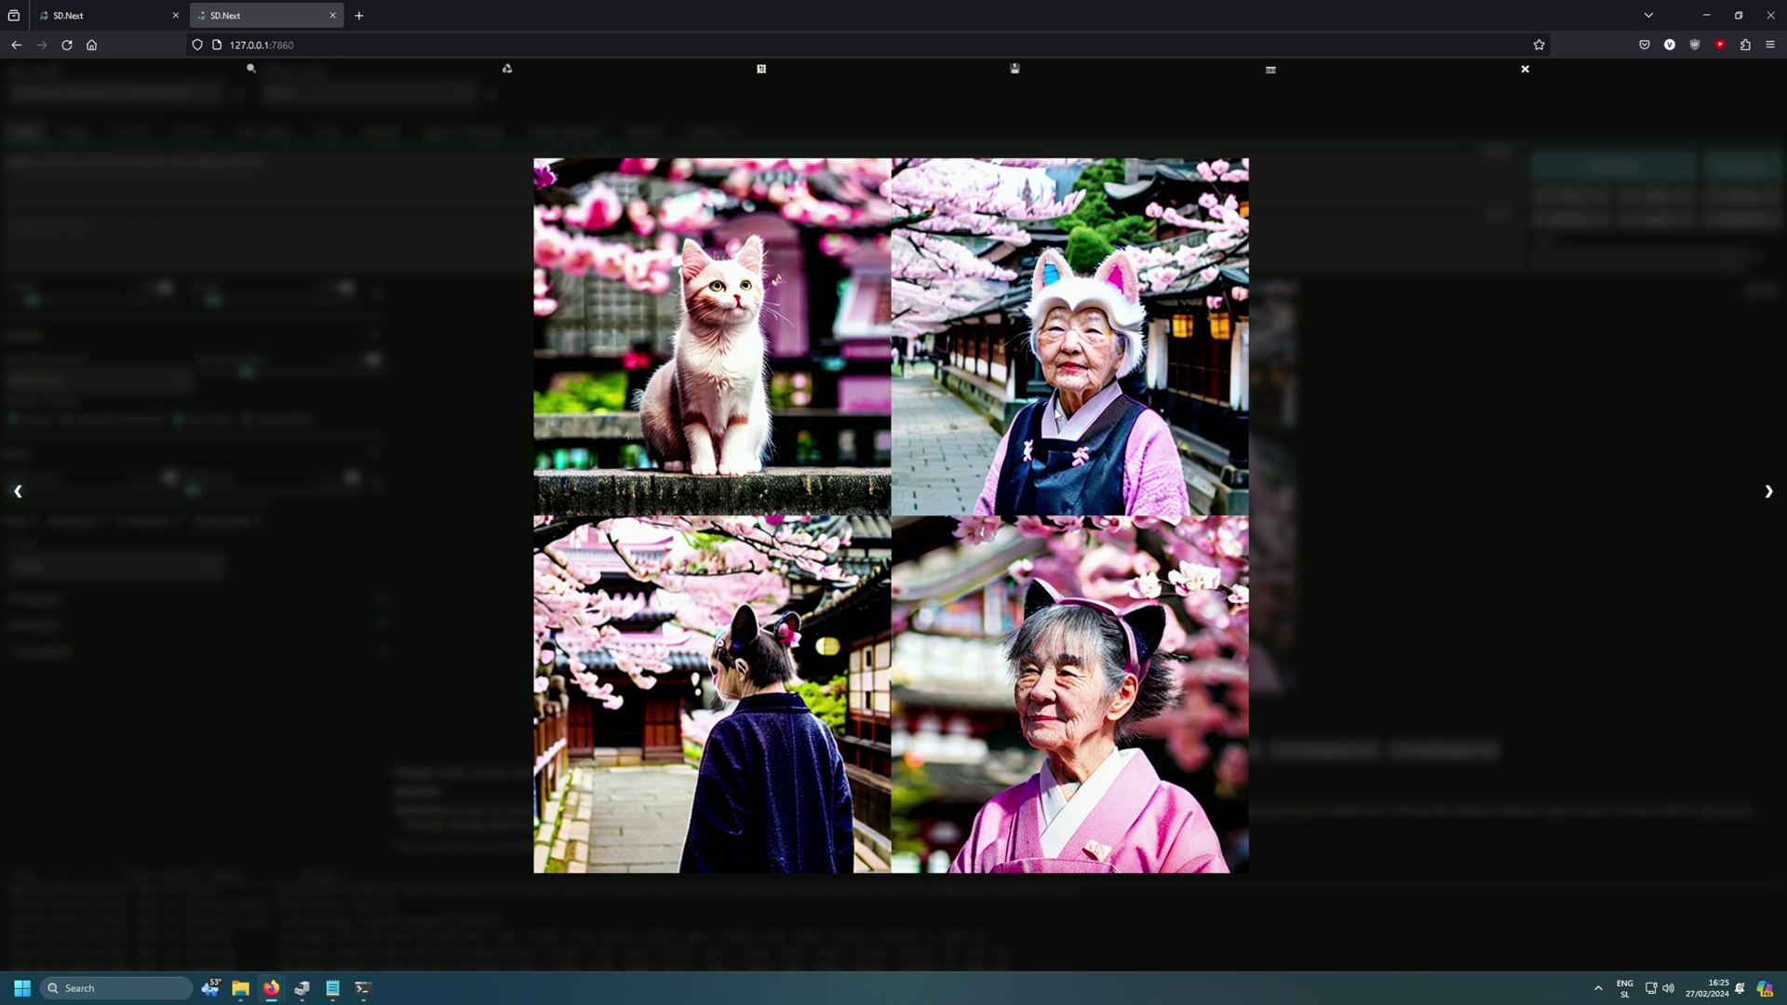
{"action": "left_click", "coordinate": [842, 436]}
Replace the prompt with "Arc, blue, colorful, background, winter" and set the batch count to 1.
{"action": "triple_click", "coordinate": [195, 186]}
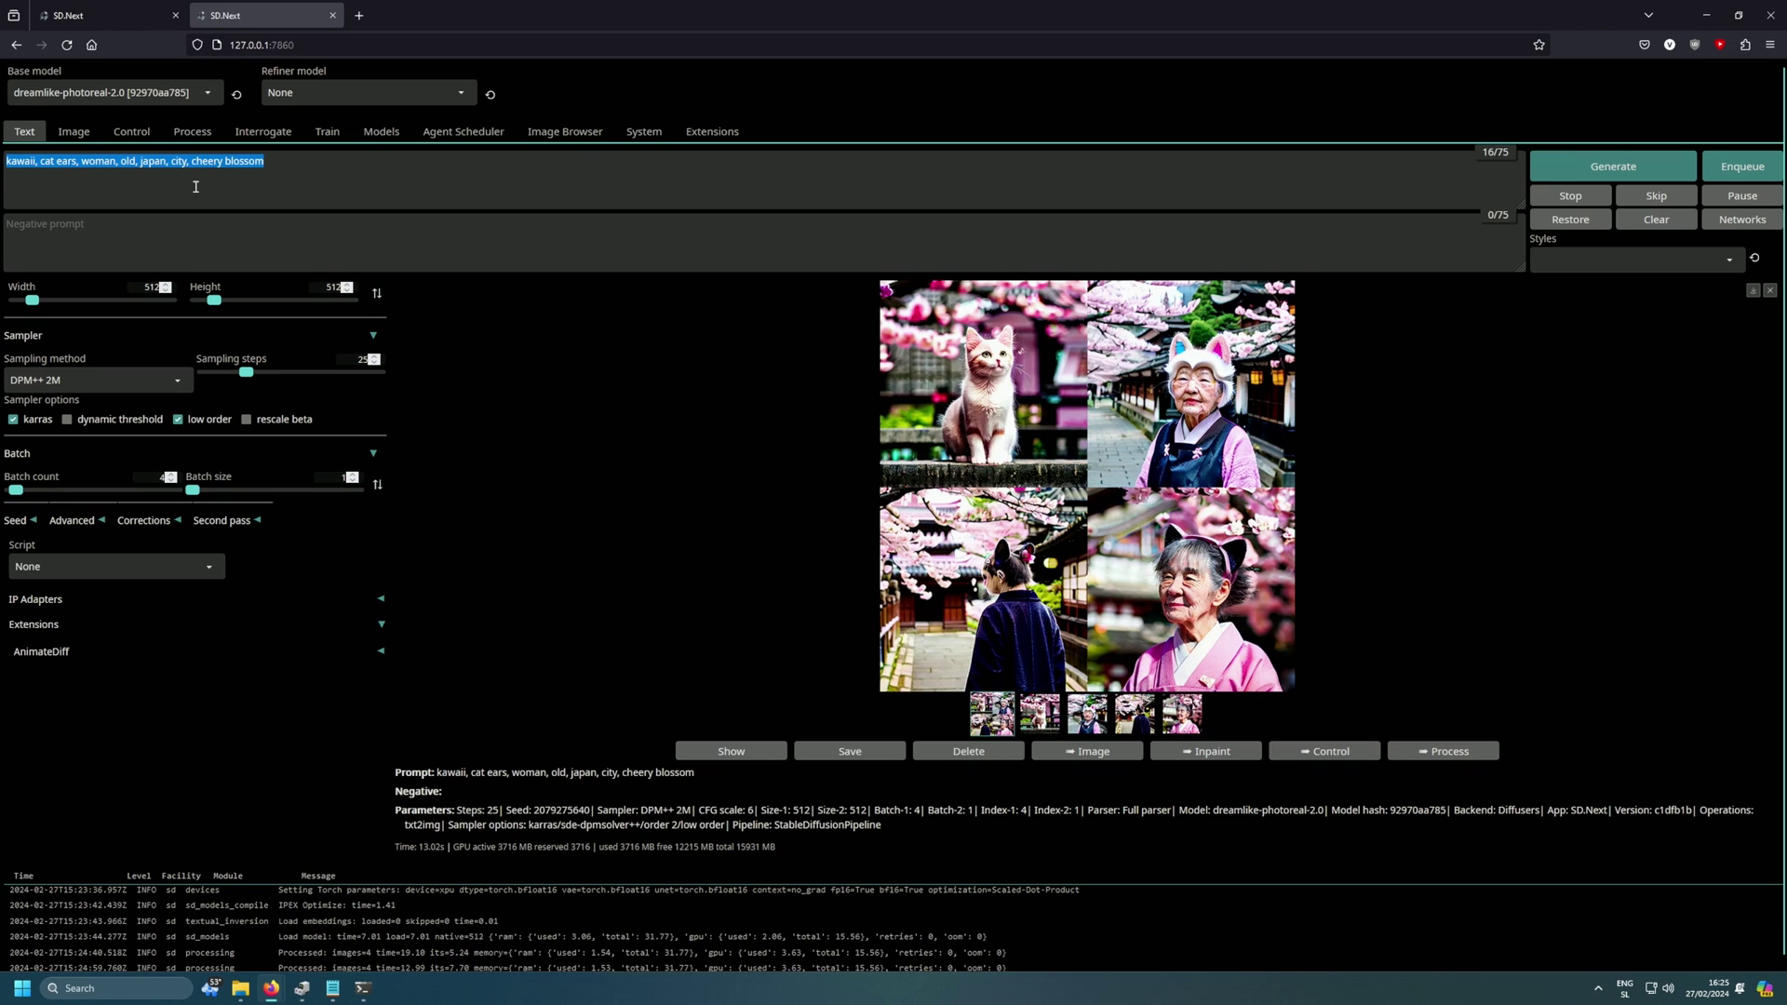
{"action": "type", "text": "Arc, blu"}
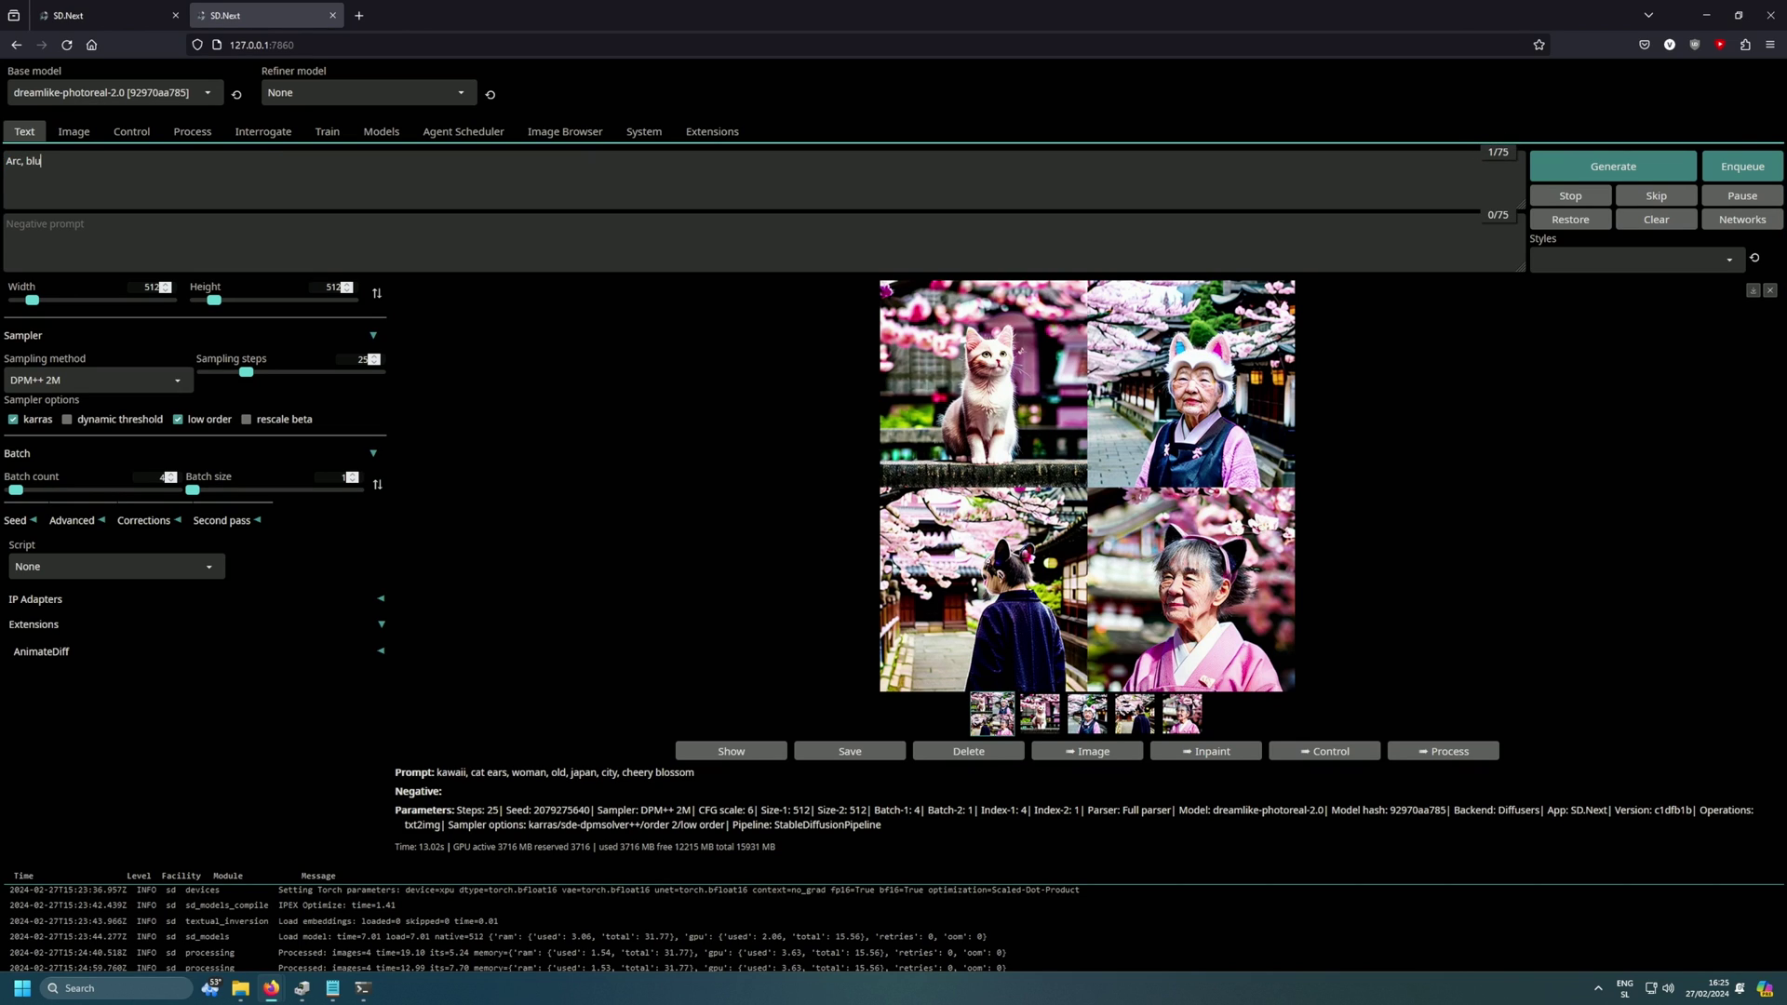
{"action": "type", "text": "e, colorful, background, winter,"}
{"action": "key", "text": "BackSpace"}
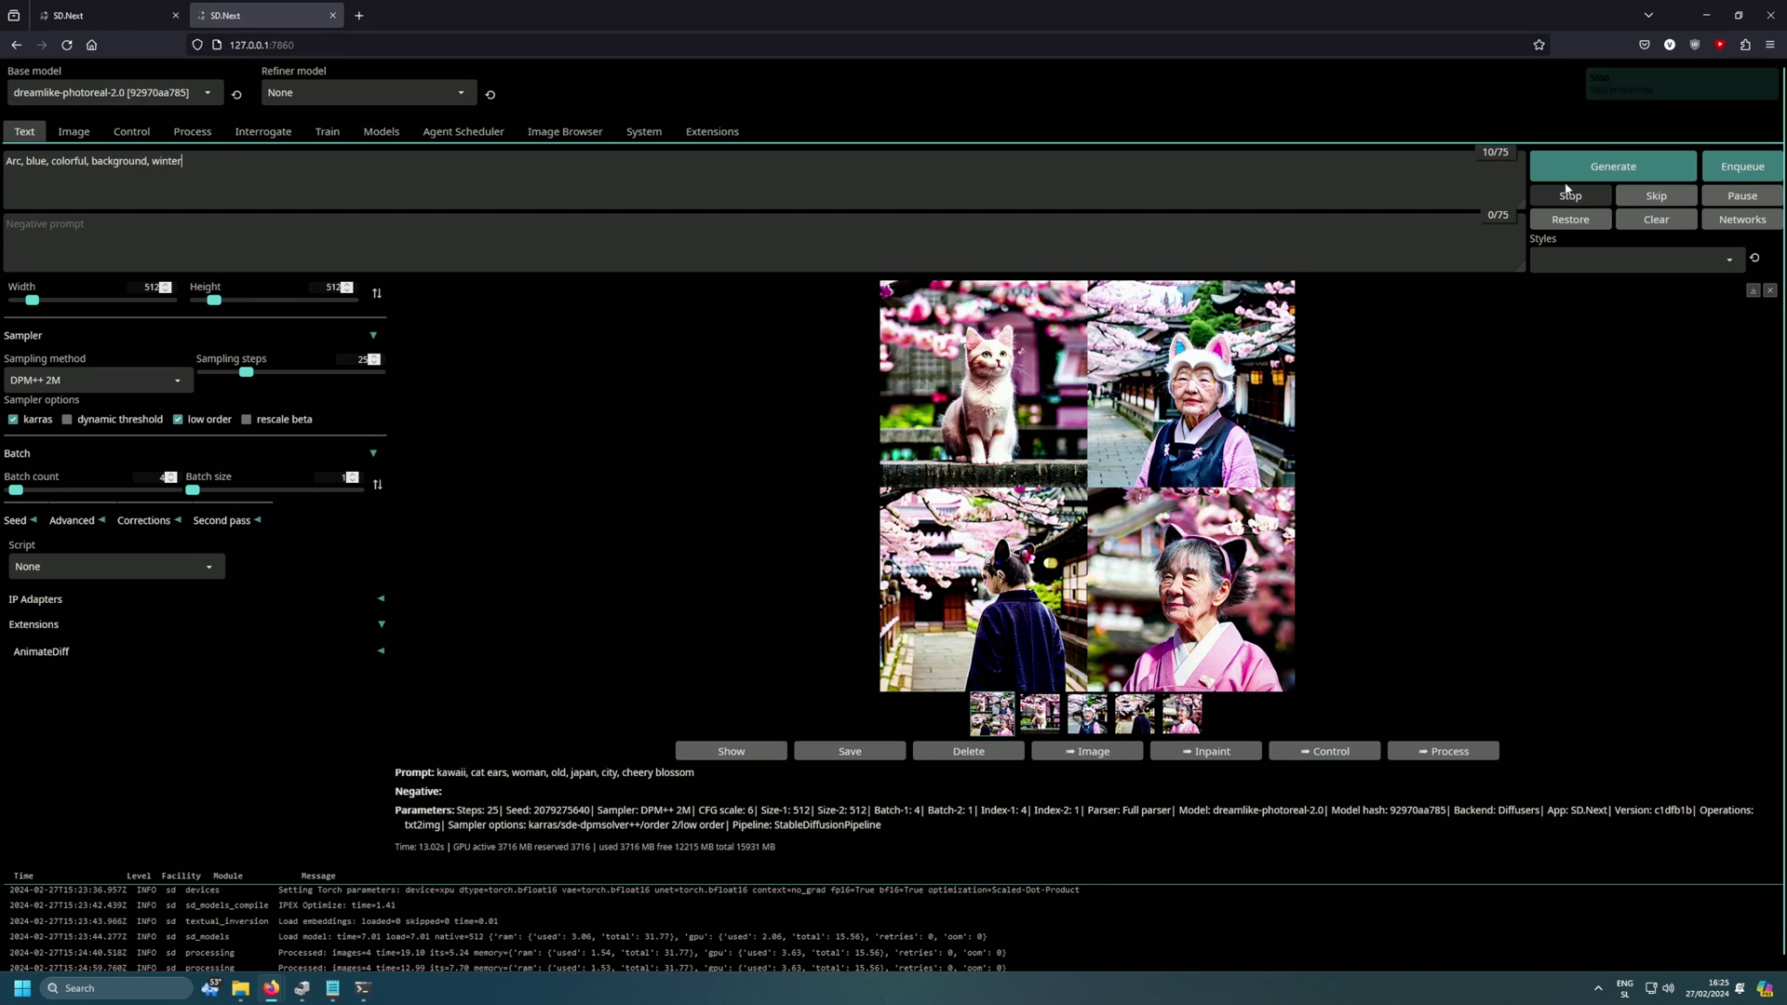
{"action": "left_click_drag", "start_coordinate": [19, 500], "coordinate": [7, 500]}
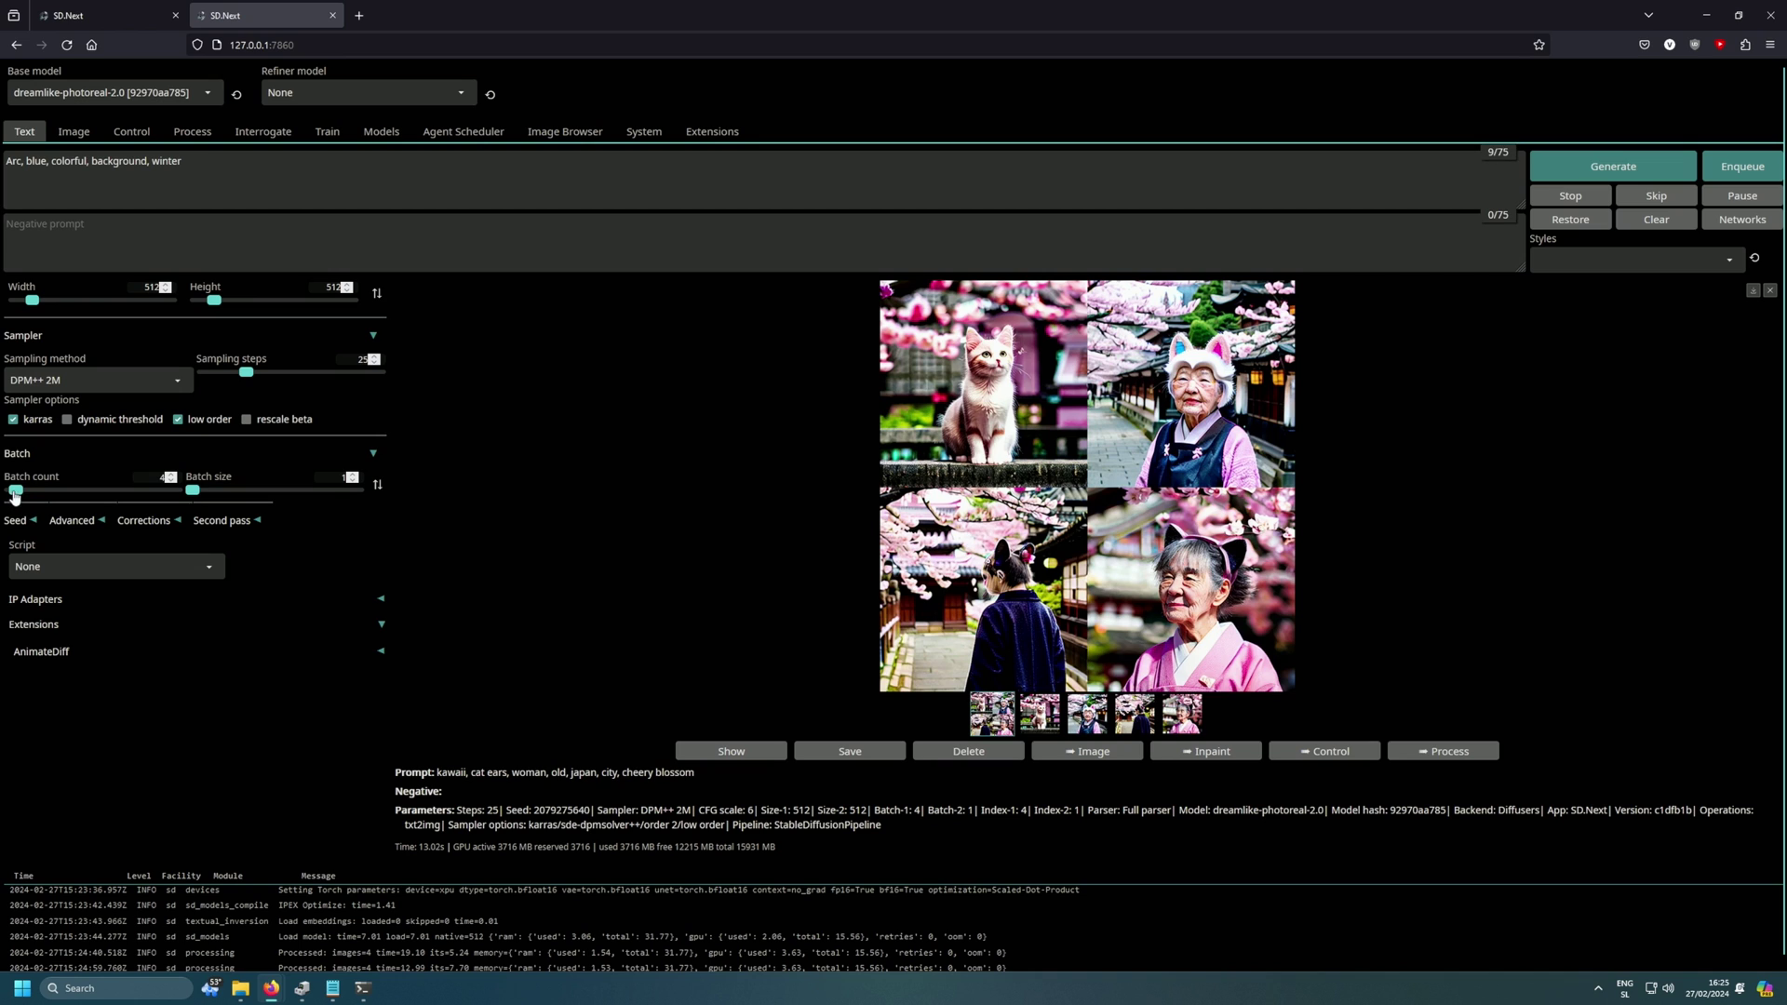
Generate the image, change "Arc" to "Arch" in the prompt and generate again.
{"action": "left_click", "coordinate": [1590, 181]}
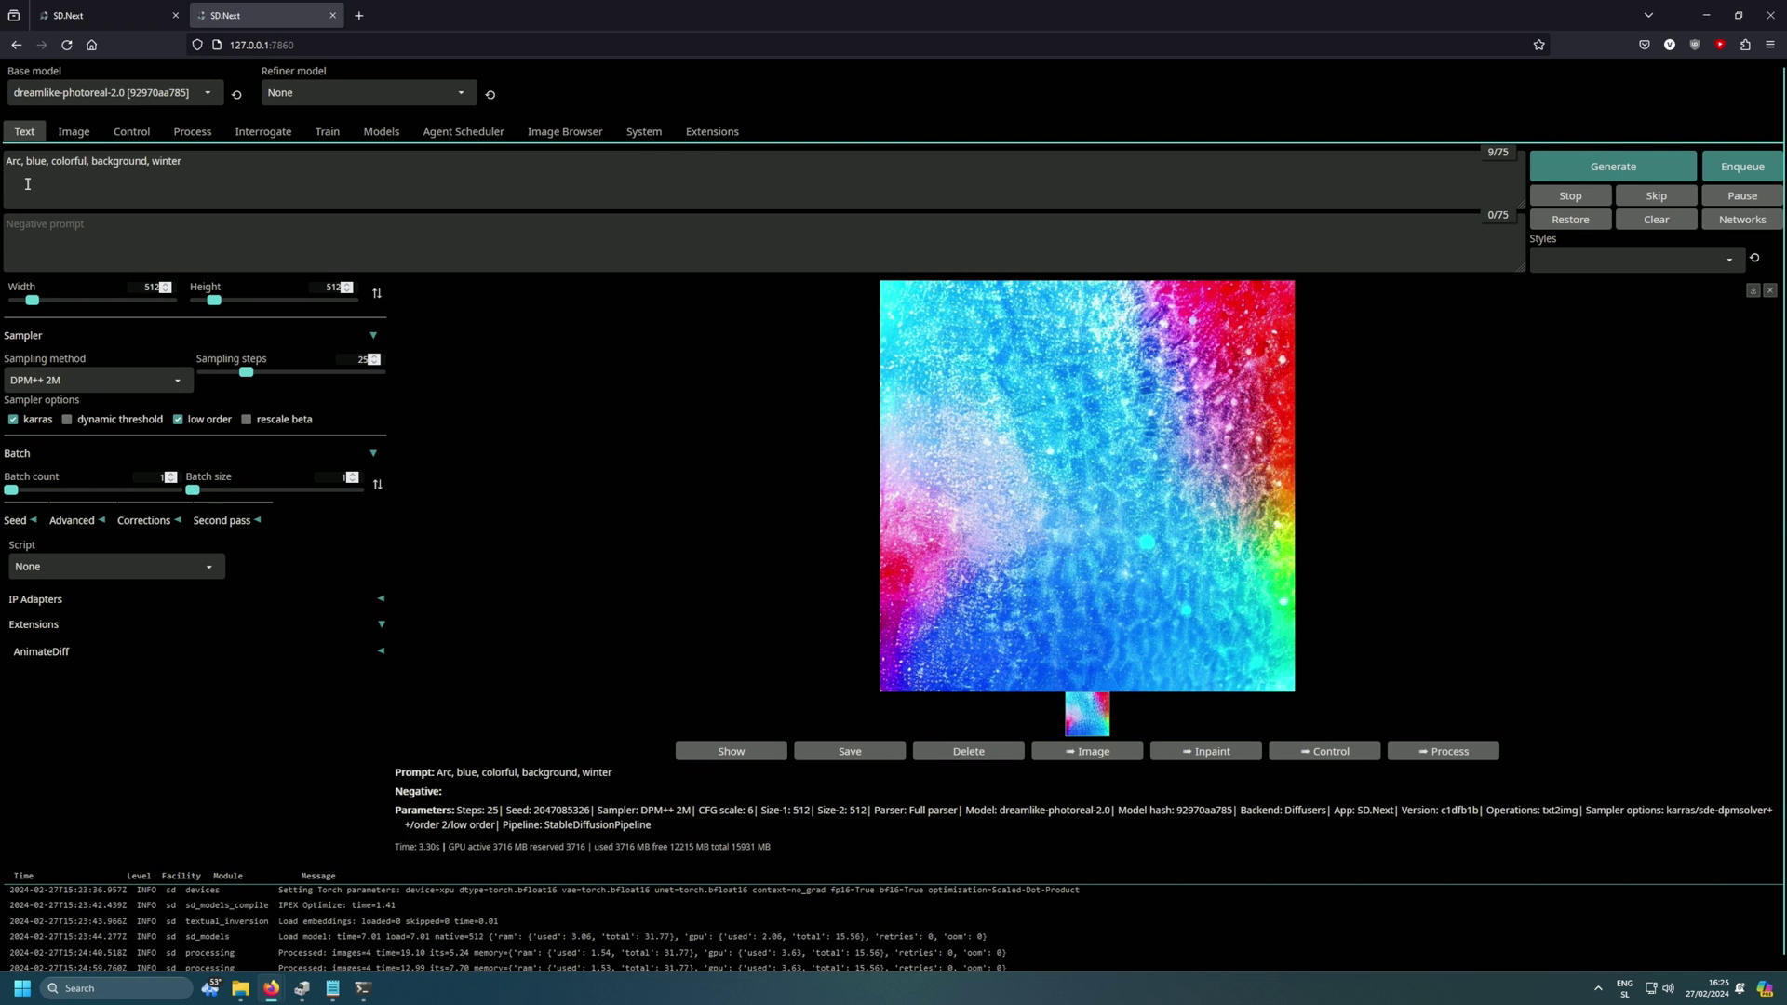
{"action": "type", "text": "h"}
{"action": "key", "text": "ctrl+Return"}
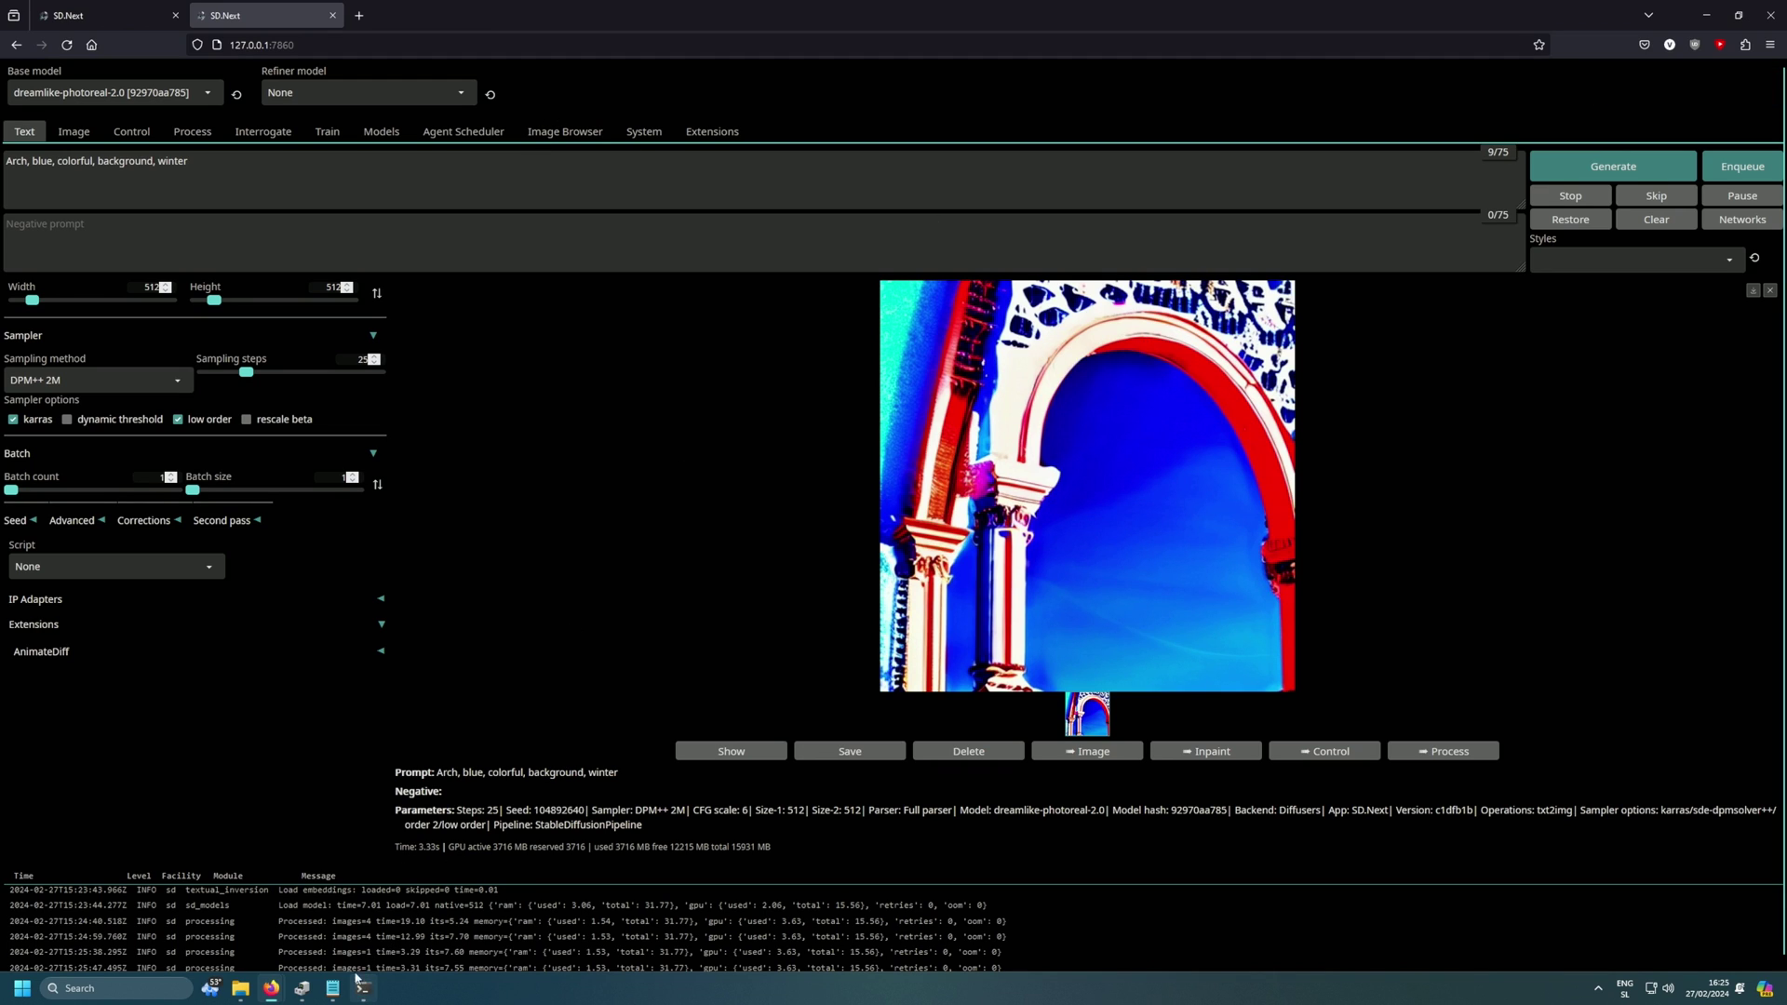
Copy AOM3B4_orangemixs.safetensors from the older Stable-diffusion folder into C:\aiarc\automatic\models\Stable-diffusion.
{"action": "mouse_move", "coordinate": [240, 987]}
{"action": "left_click", "coordinate": [144, 917]}
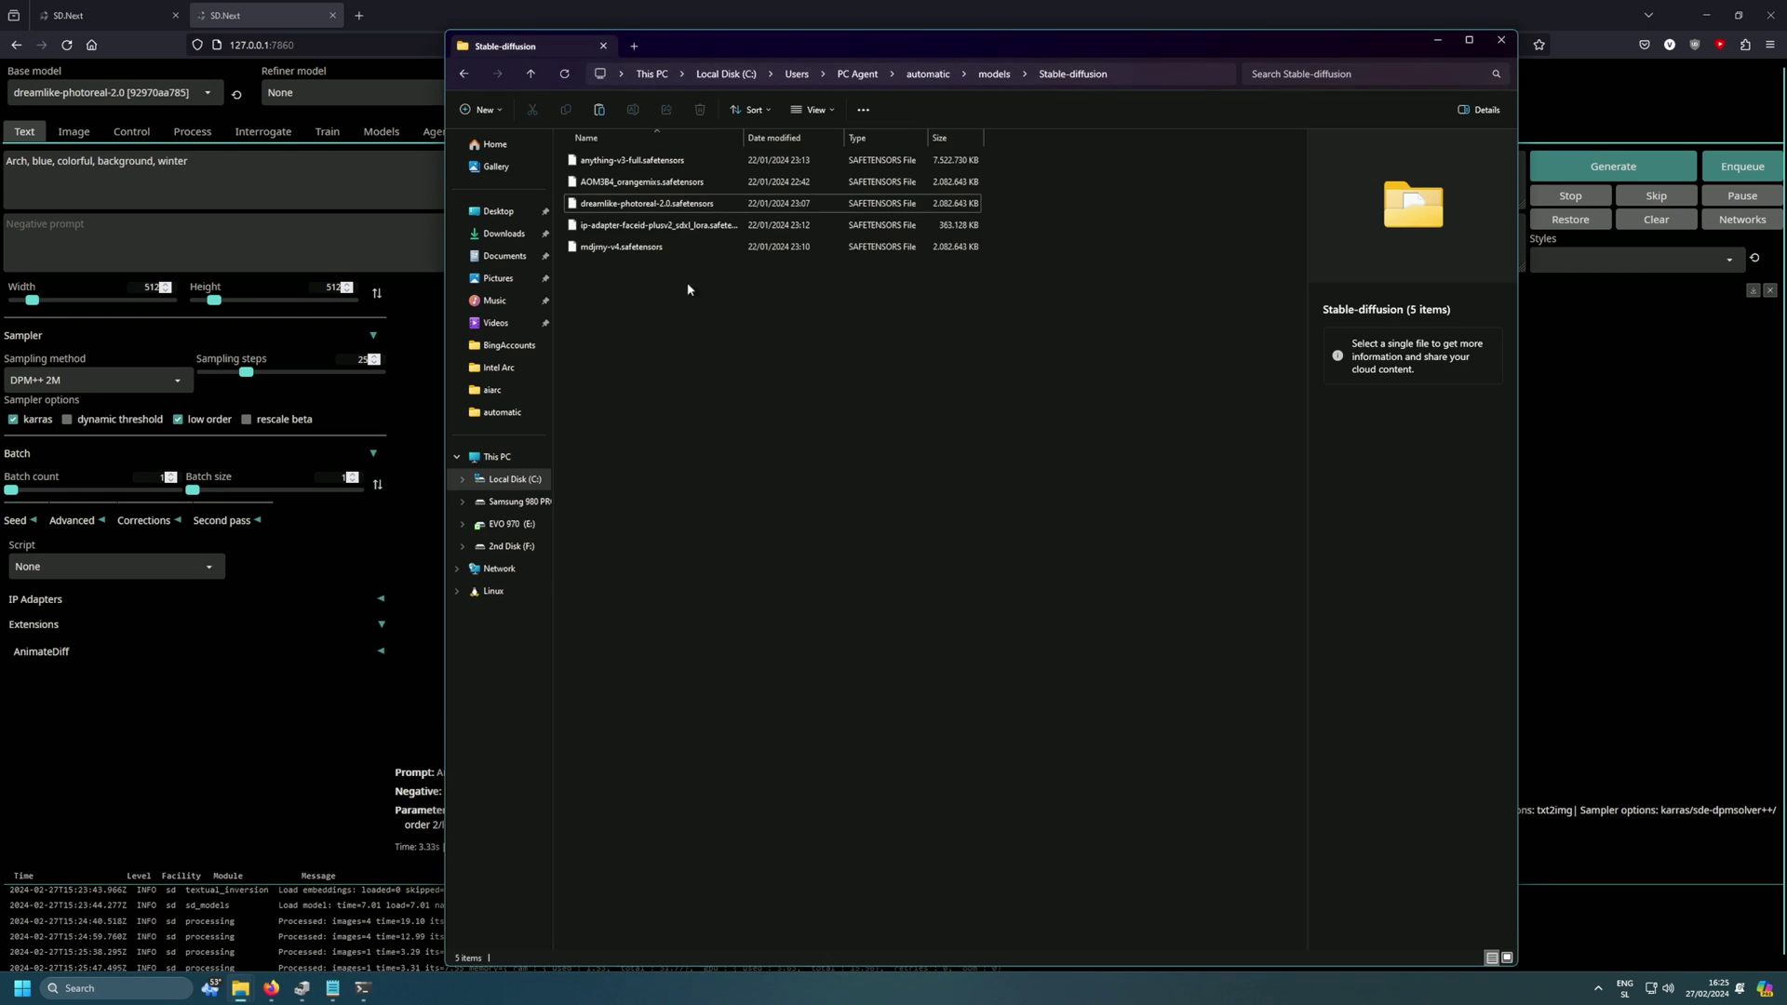
{"action": "key", "text": "ctrl+a"}
{"action": "left_click", "coordinate": [699, 317]}
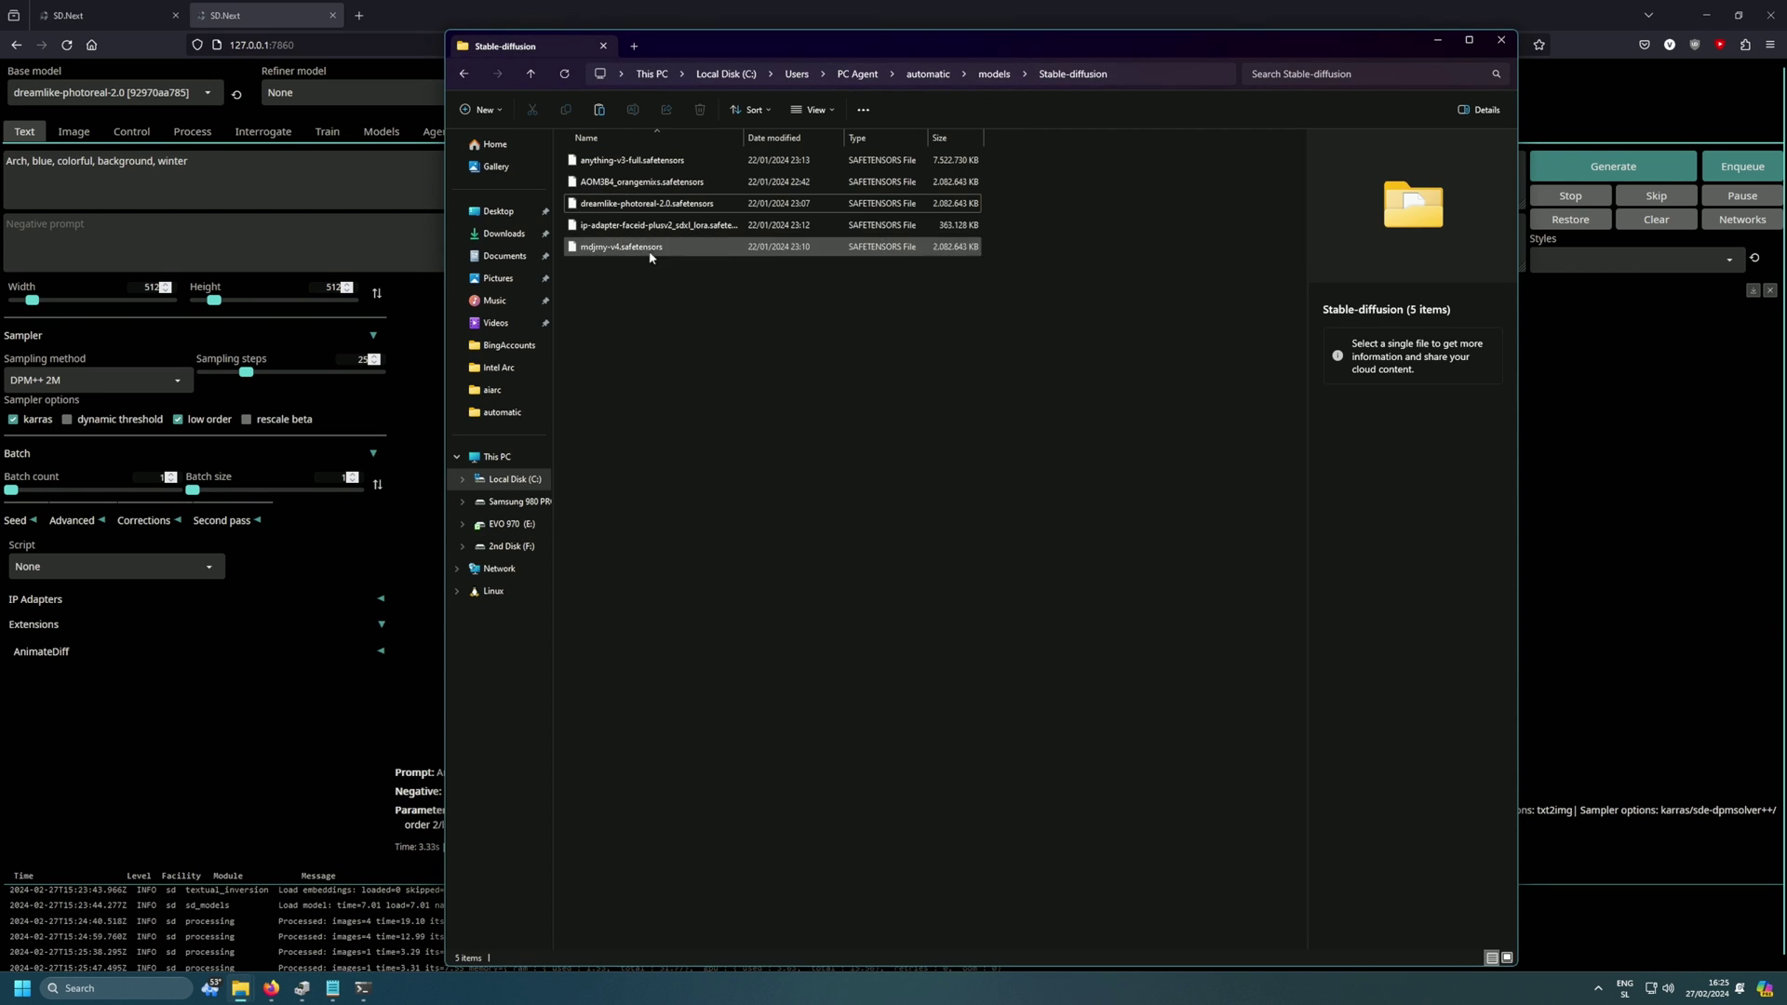
{"action": "left_click", "coordinate": [642, 182]}
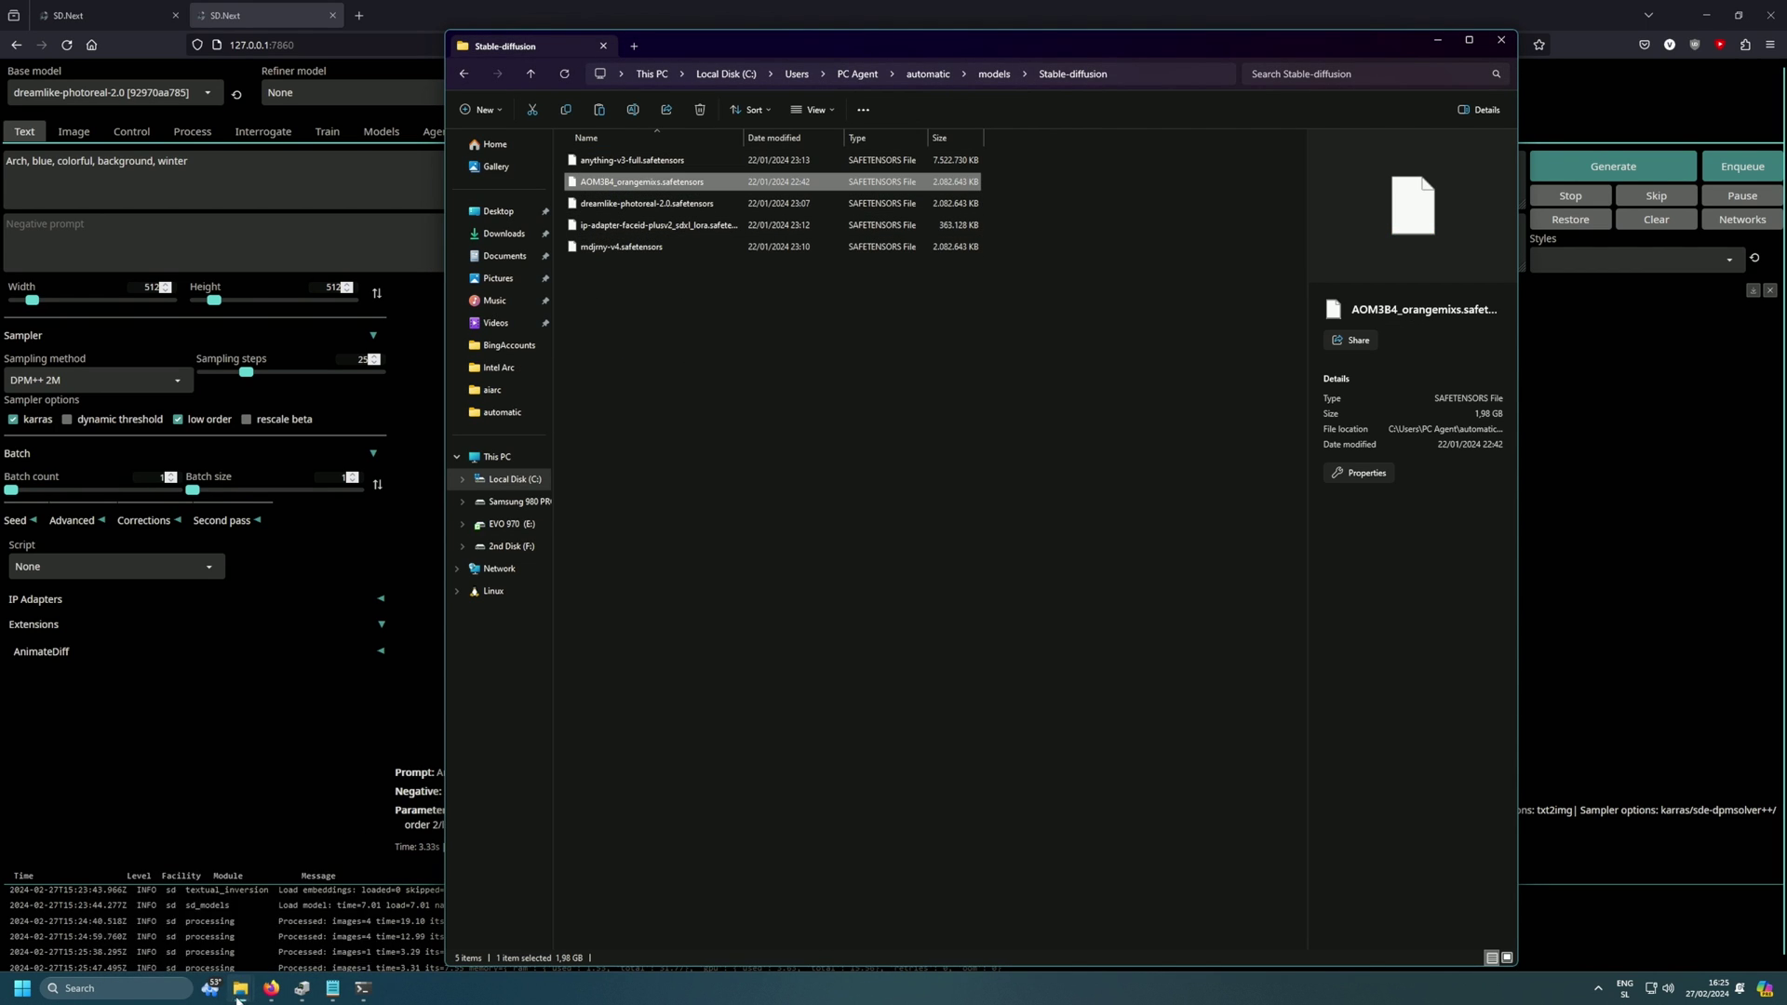
{"action": "mouse_move", "coordinate": [240, 988]}
{"action": "left_click", "coordinate": [162, 948]}
{"action": "key", "text": "ctrl+v"}
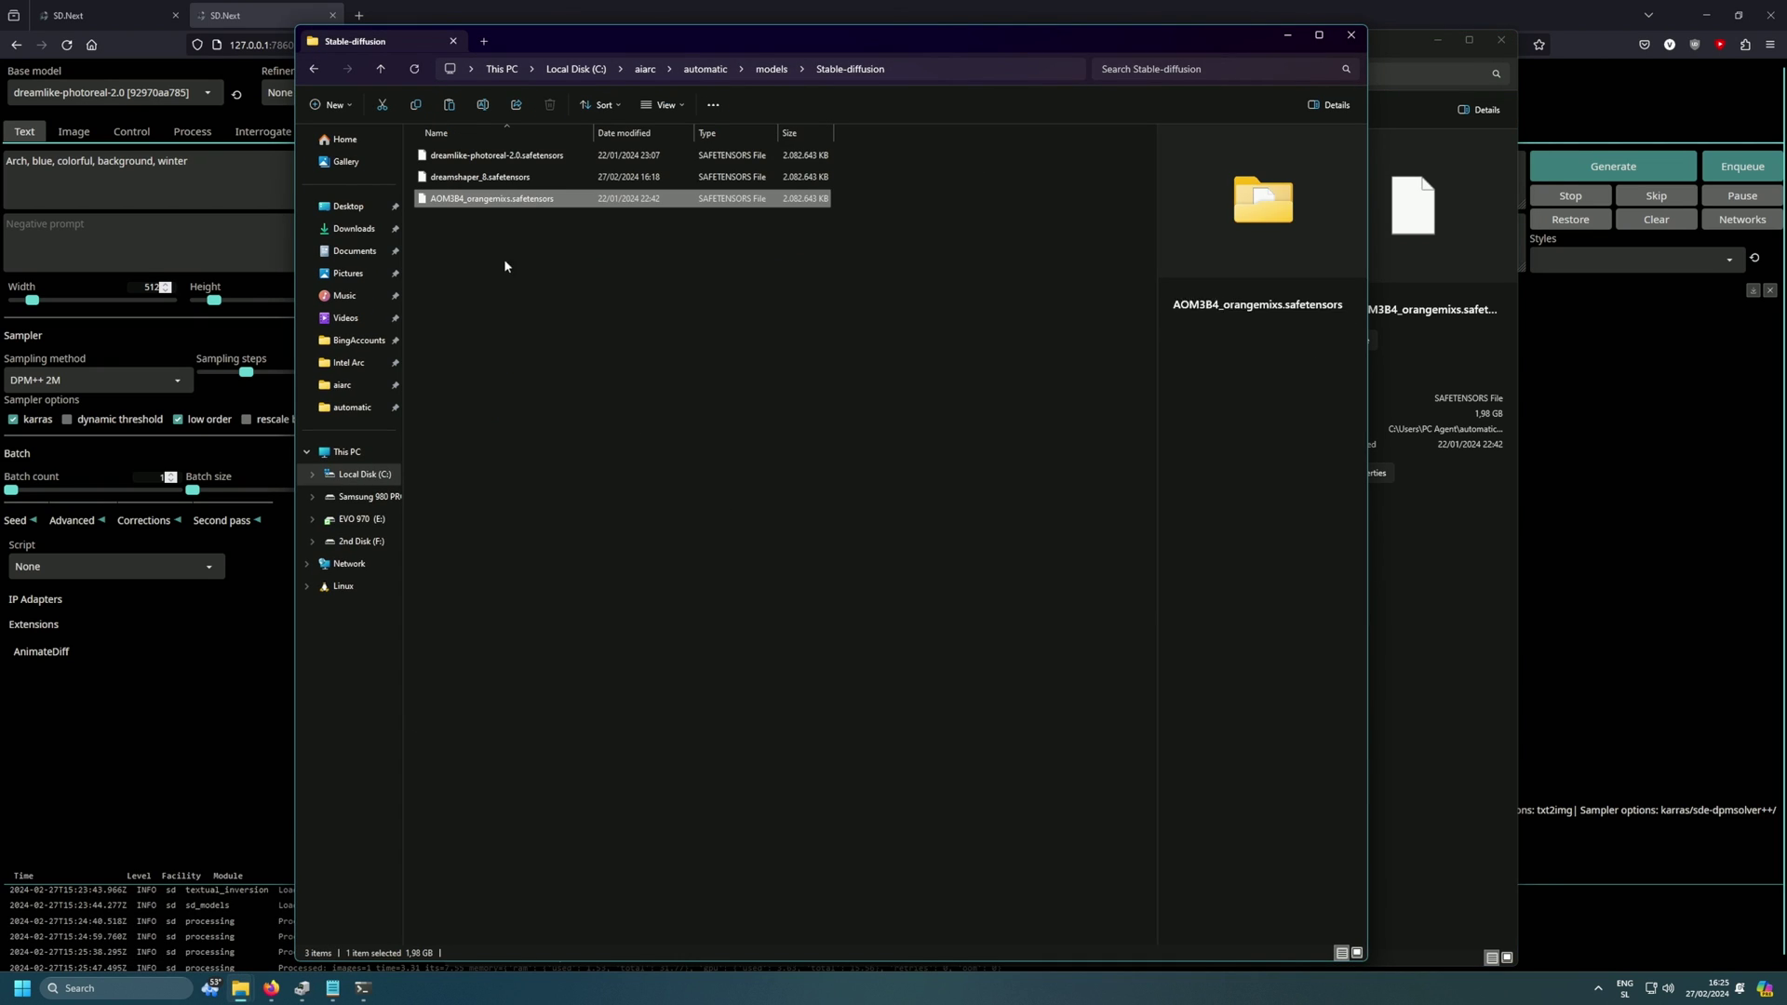
Return to SD.Next, refresh the base model list and load AOM3B4_orangemixs as the base model.
{"action": "left_click", "coordinate": [535, 242]}
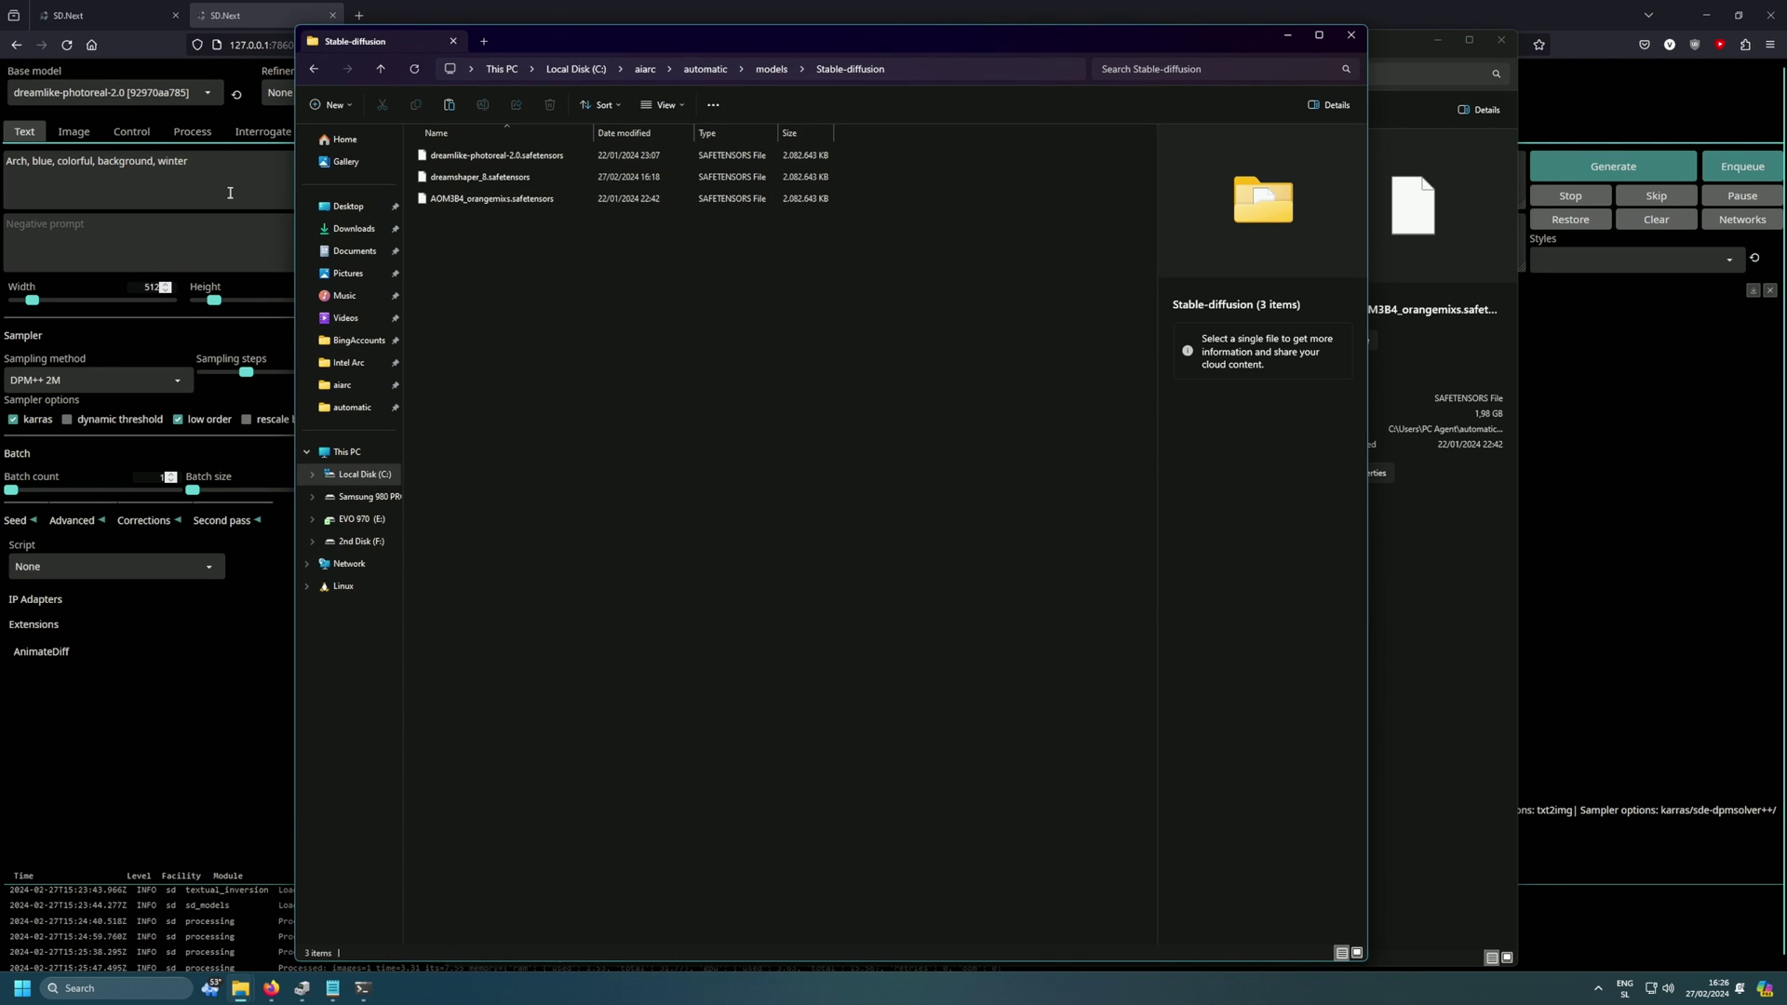
{"action": "left_click", "coordinate": [237, 96]}
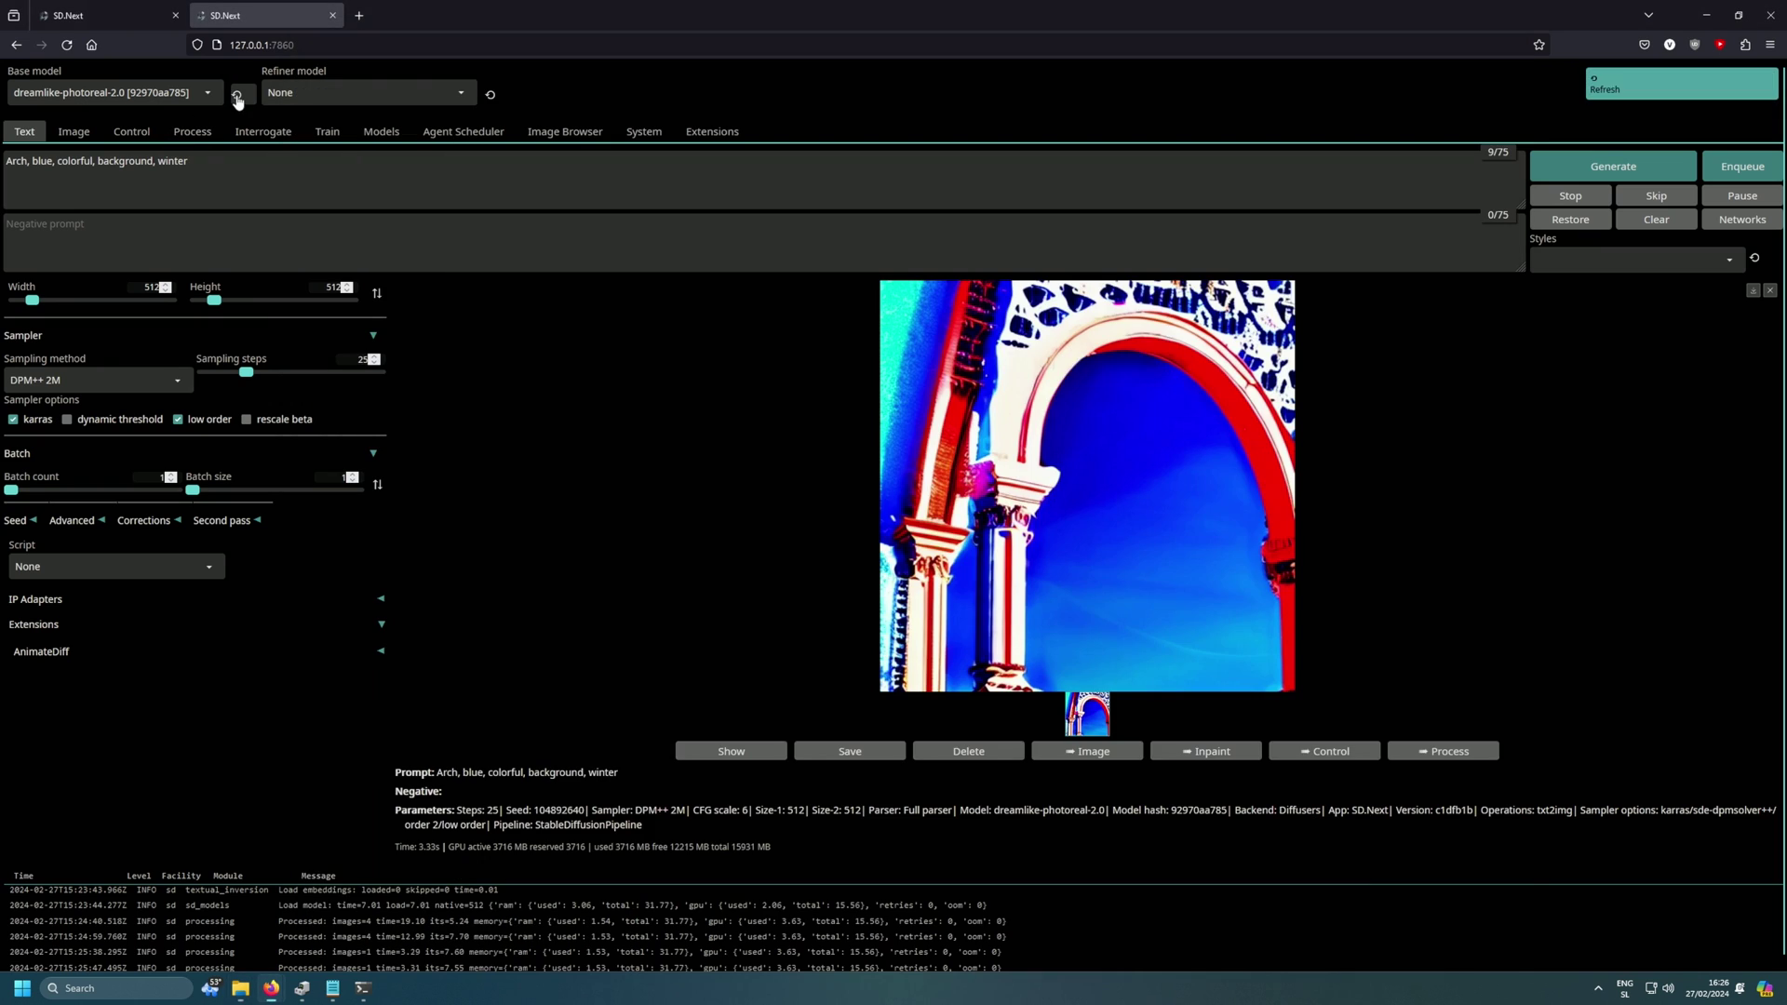
{"action": "left_click", "coordinate": [209, 93]}
{"action": "left_click", "coordinate": [89, 110]}
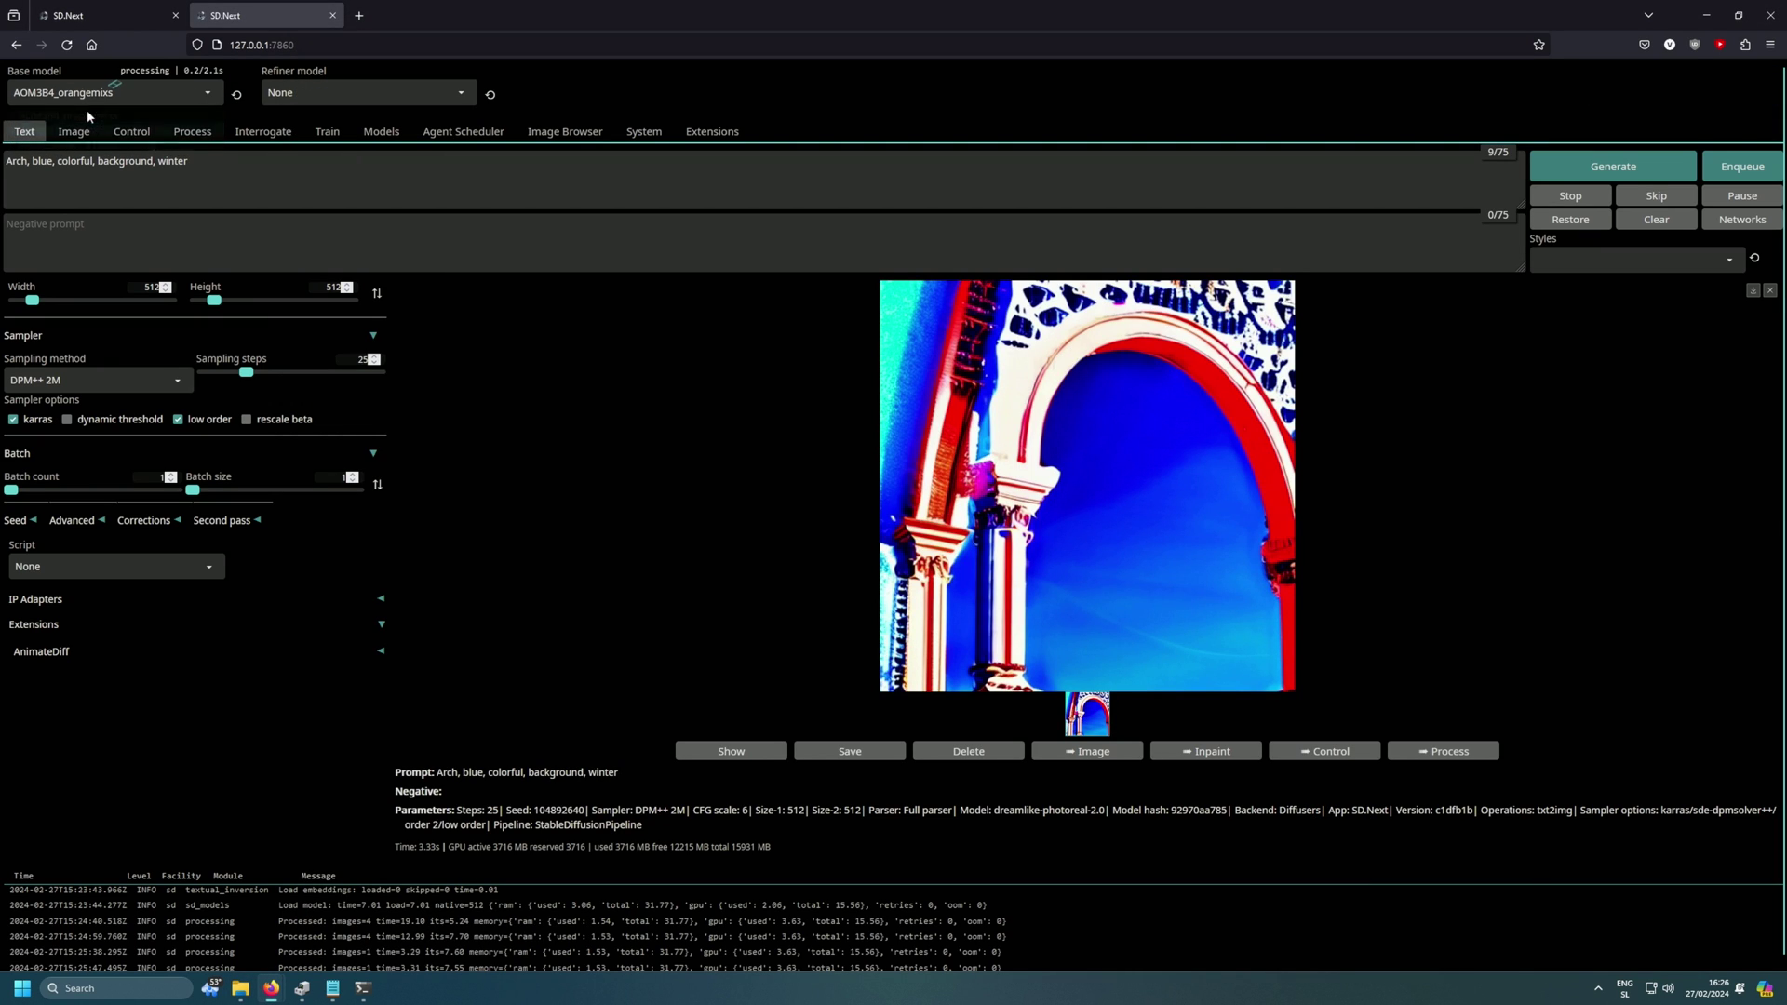
Replace the prompt with "japan, tokyo, city, cheery blossom, woman, cute, cat ears", checking the model loading in the console window.
{"action": "key", "text": "ctrl+a"}
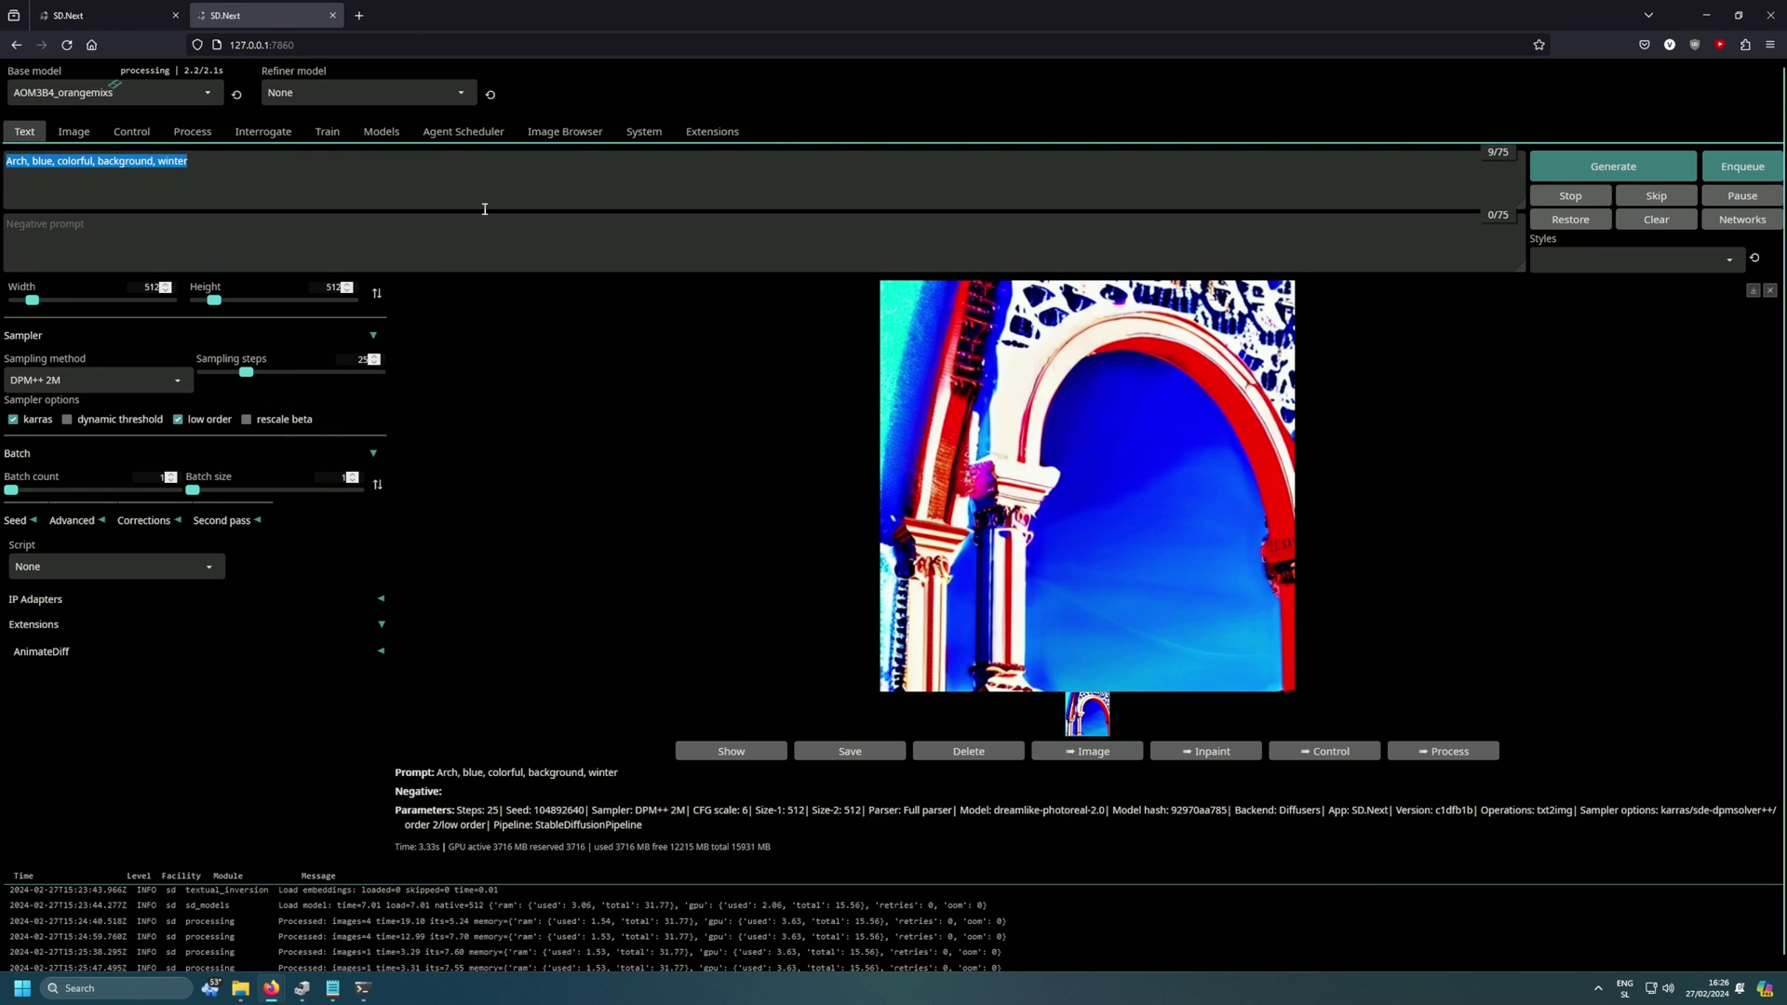
{"action": "key", "text": "BackSpace"}
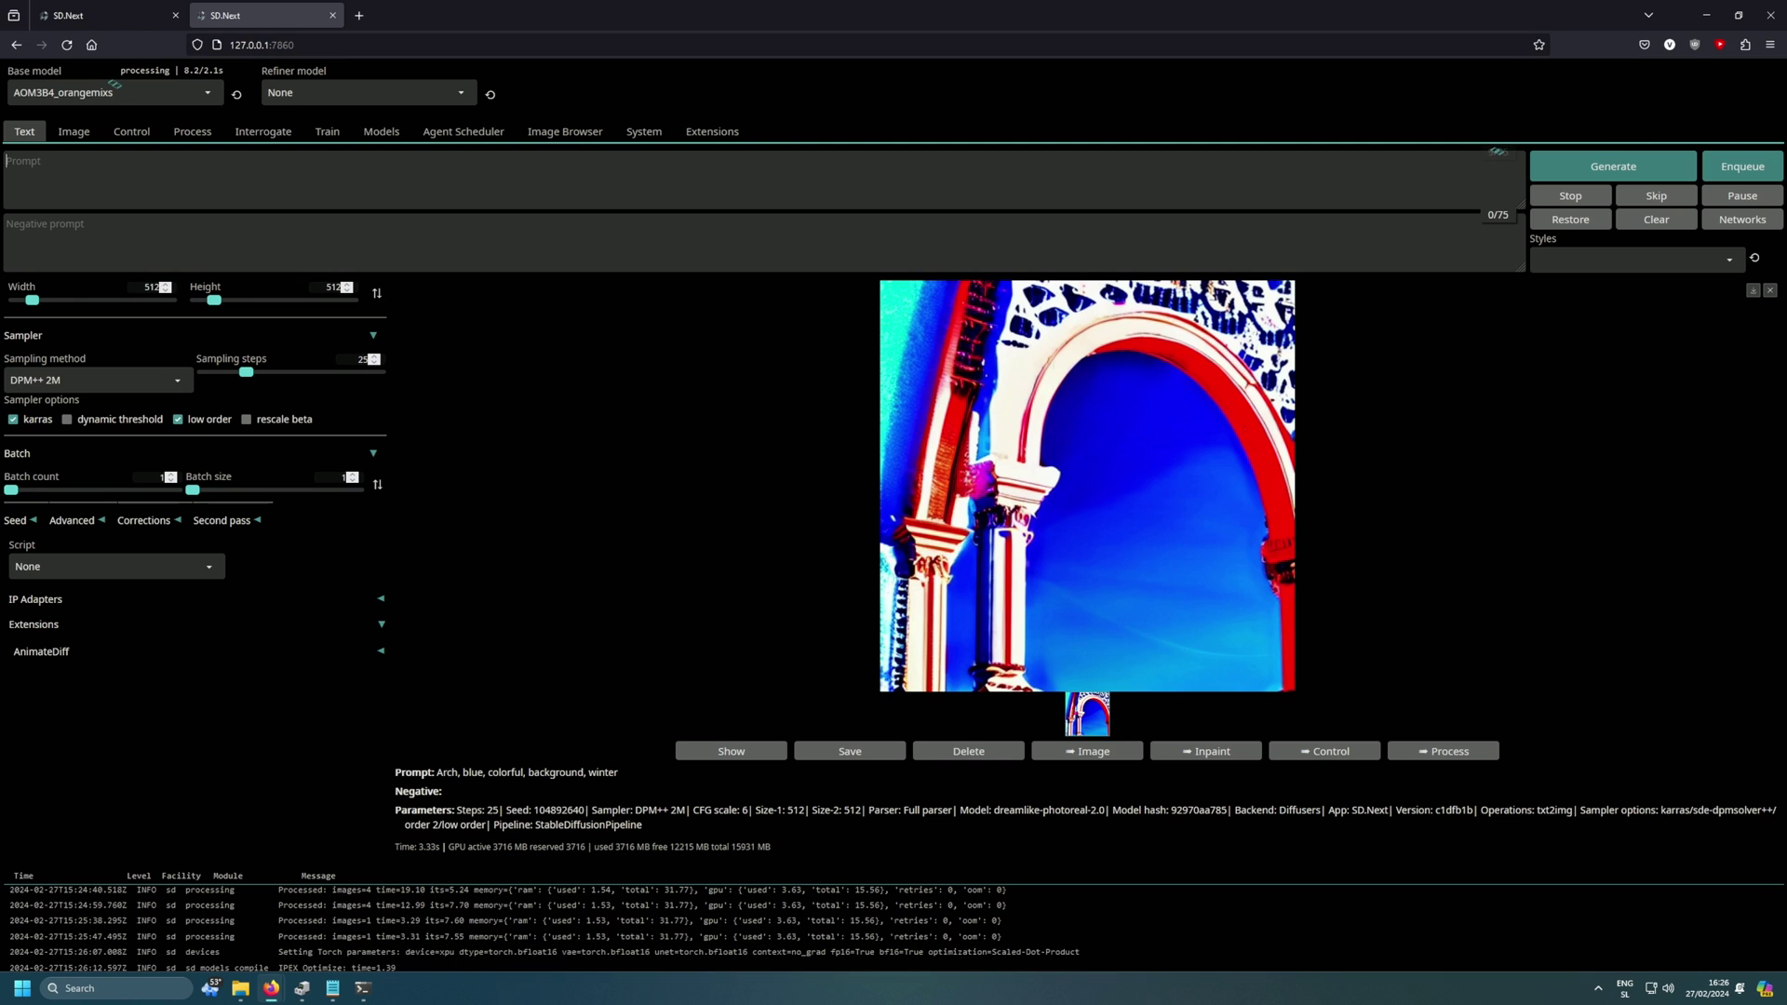
{"action": "left_click", "coordinate": [361, 994]}
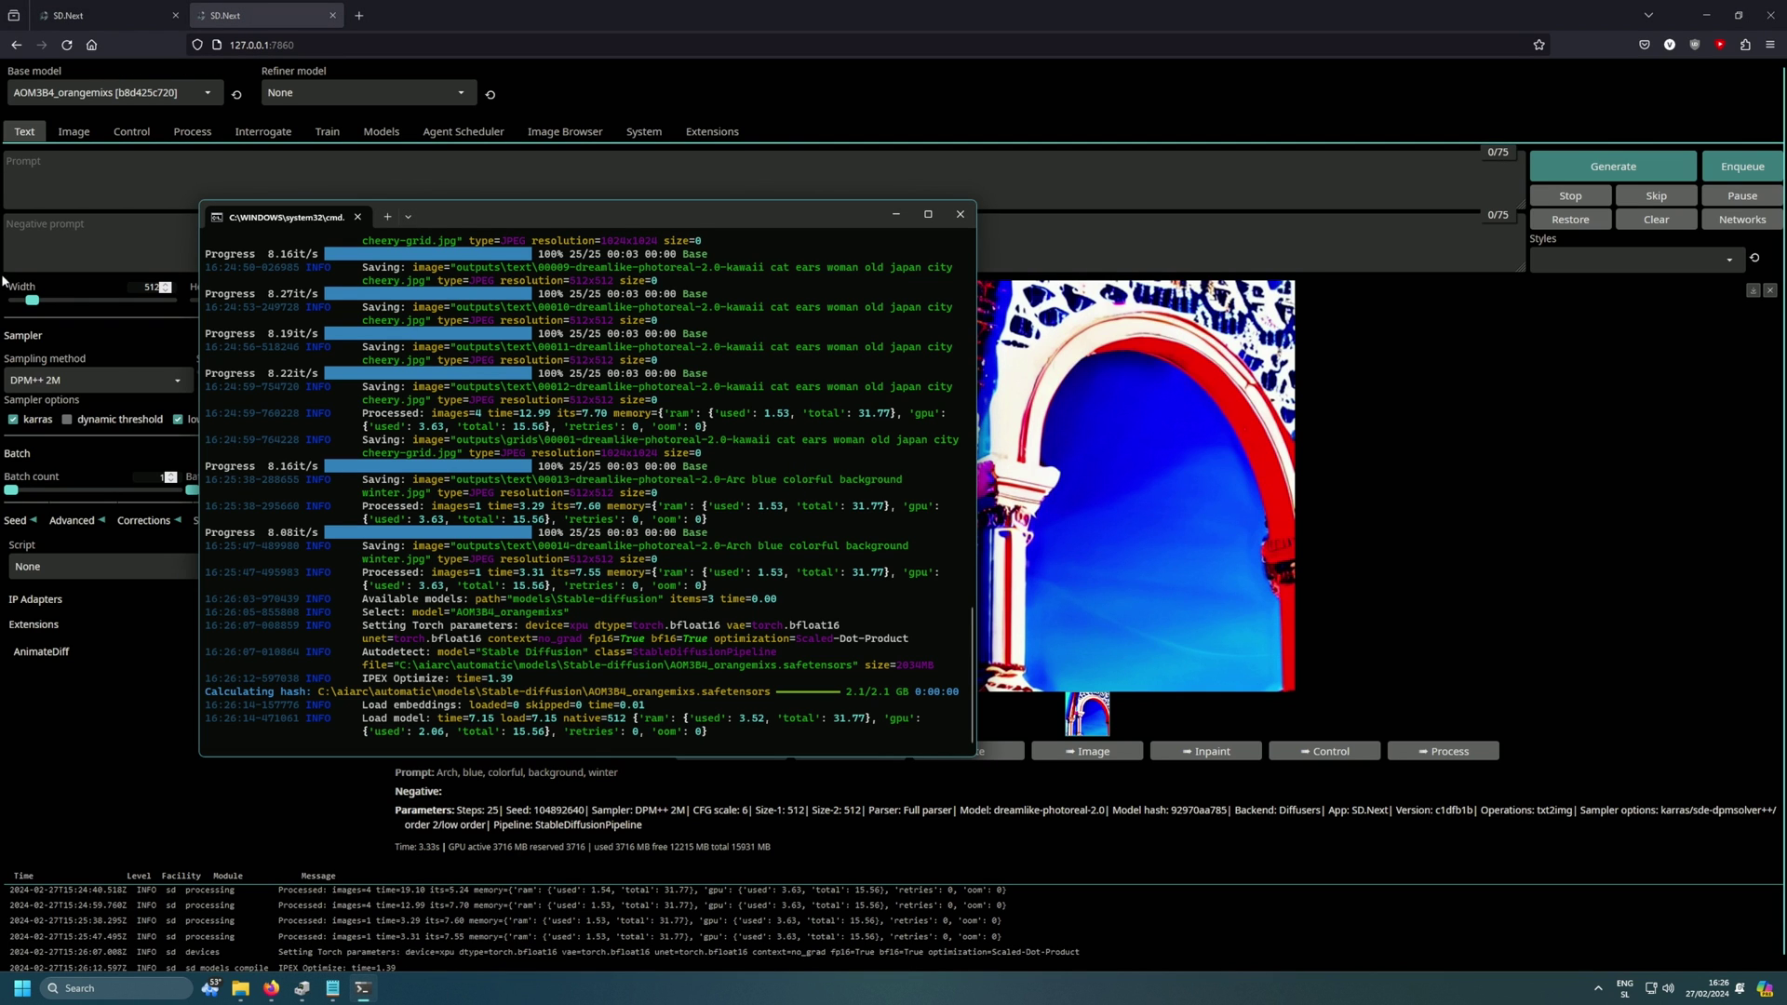
{"action": "left_click", "coordinate": [102, 182]}
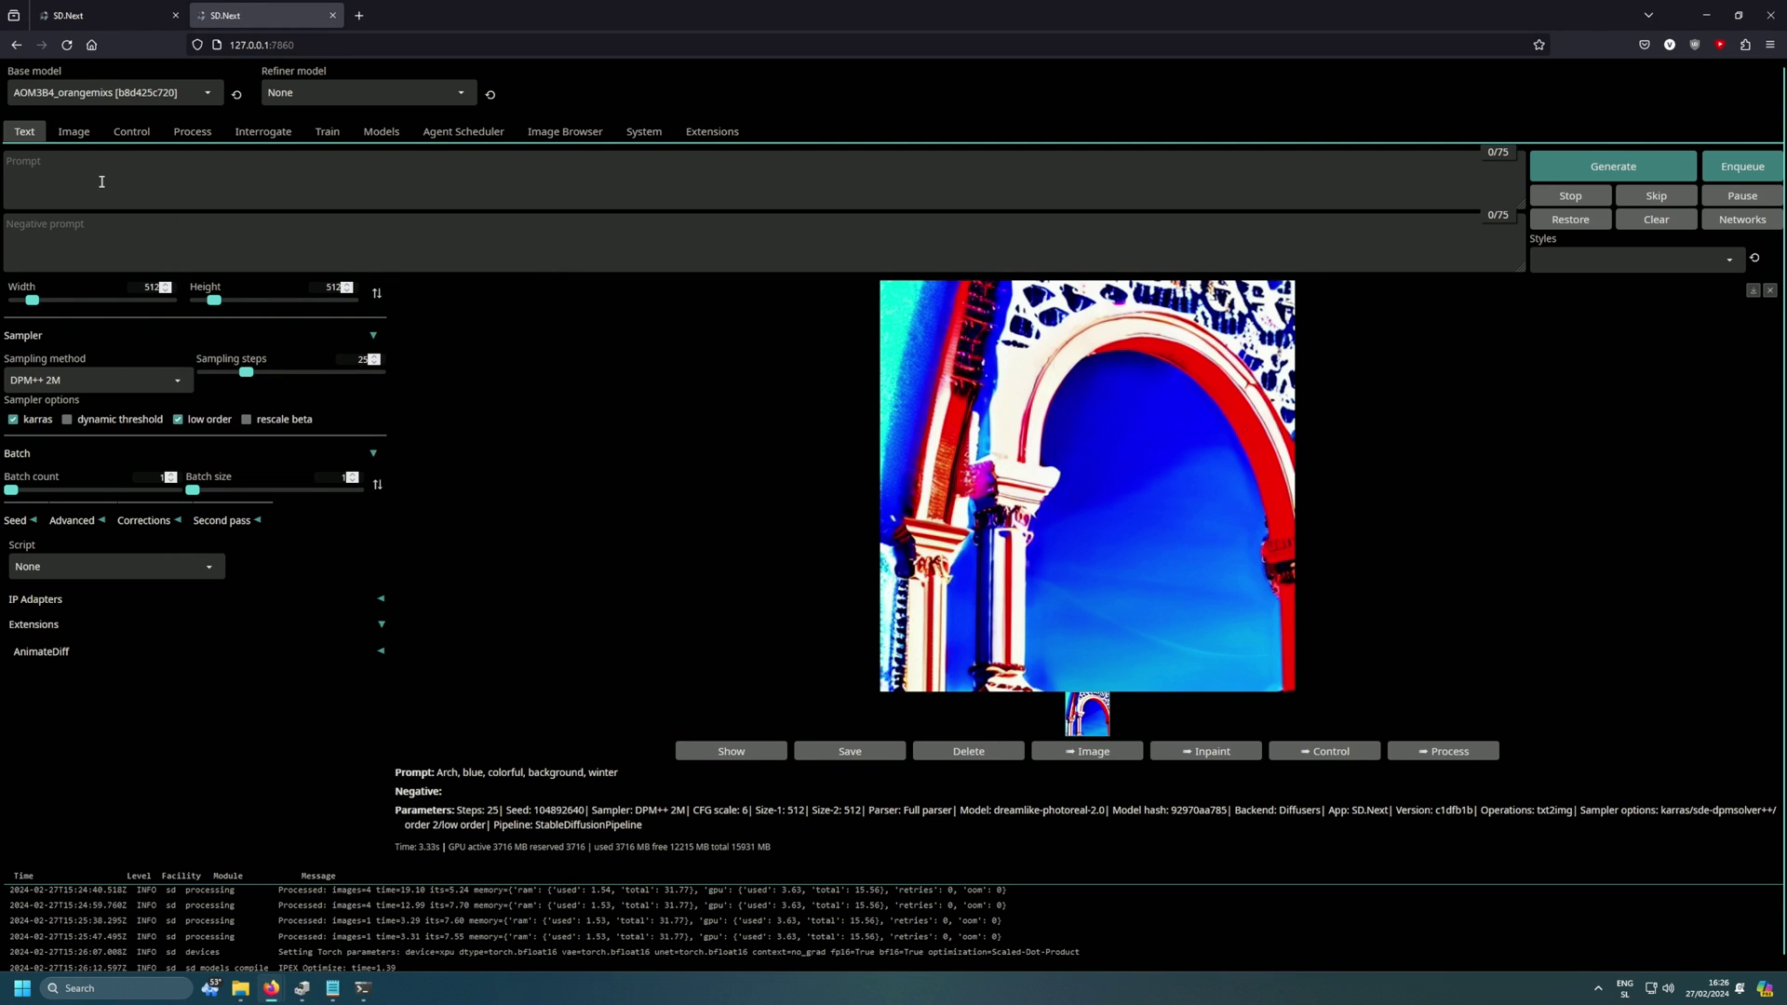
{"action": "type", "text": "japan, t"}
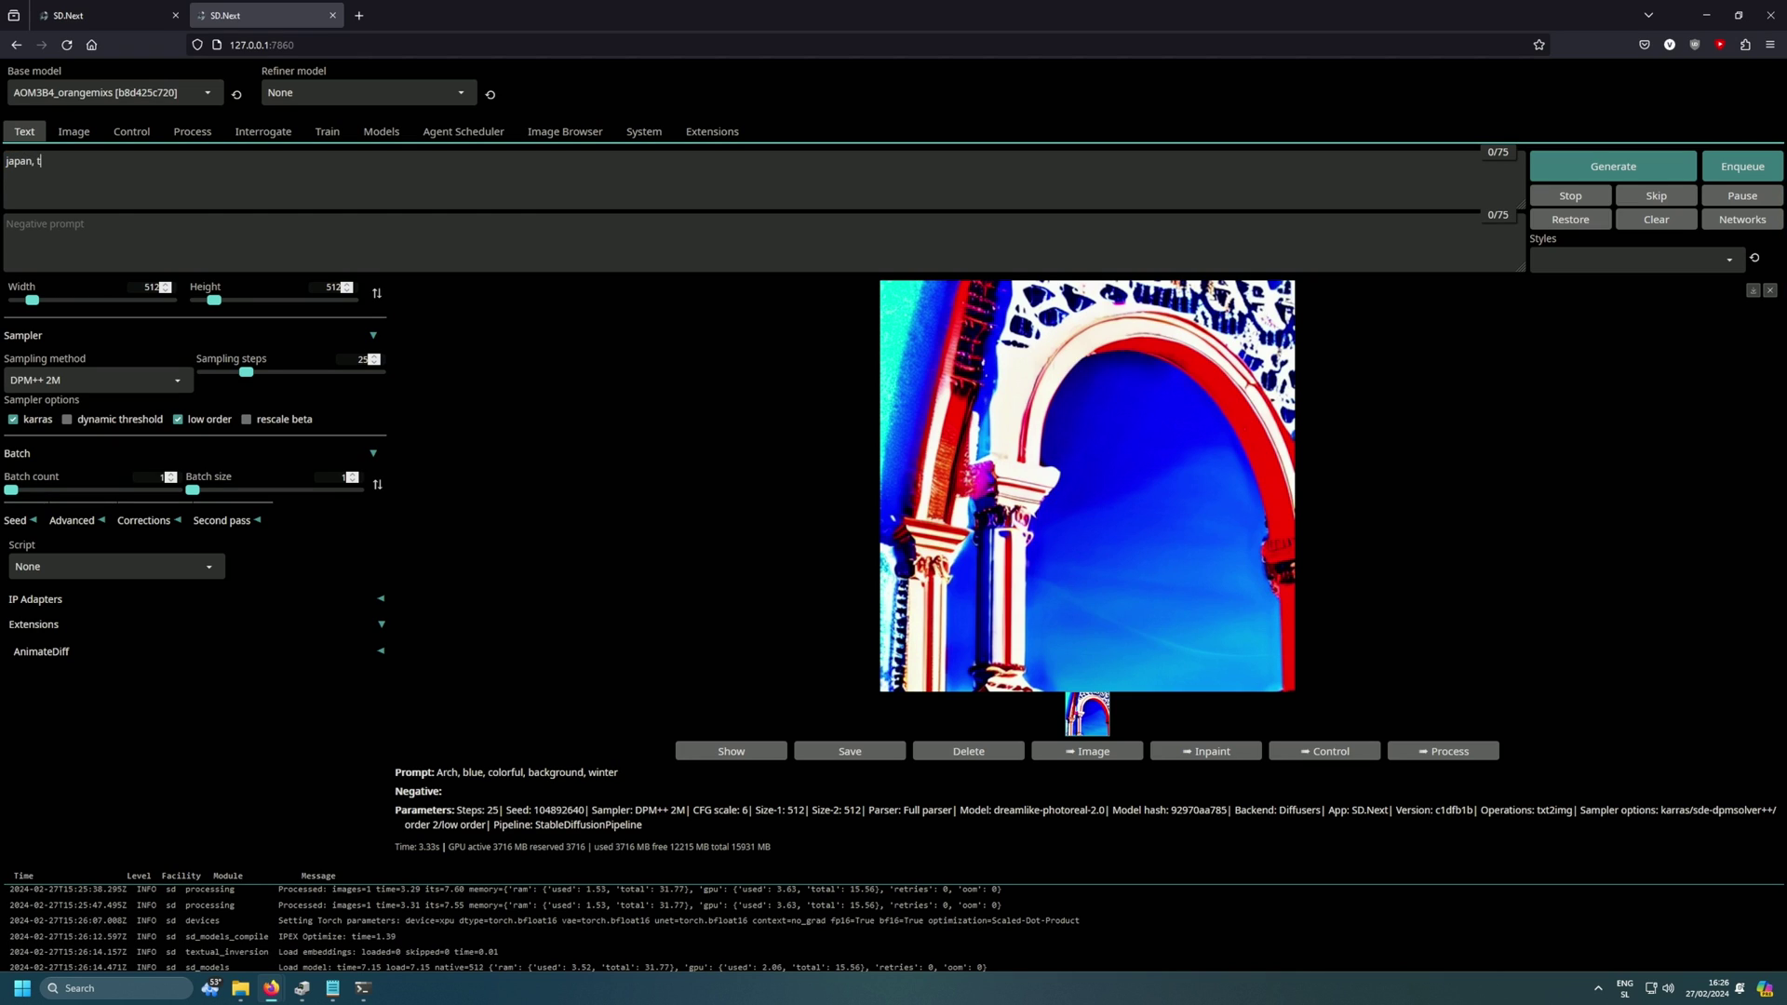
{"action": "type", "text": "okyo, city, cheery blossom, woman, cute, cat ears"}
Generate the image from the cat ears prompt, view it enlarged and close the enlarged view.
{"action": "left_click", "coordinate": [1569, 176]}
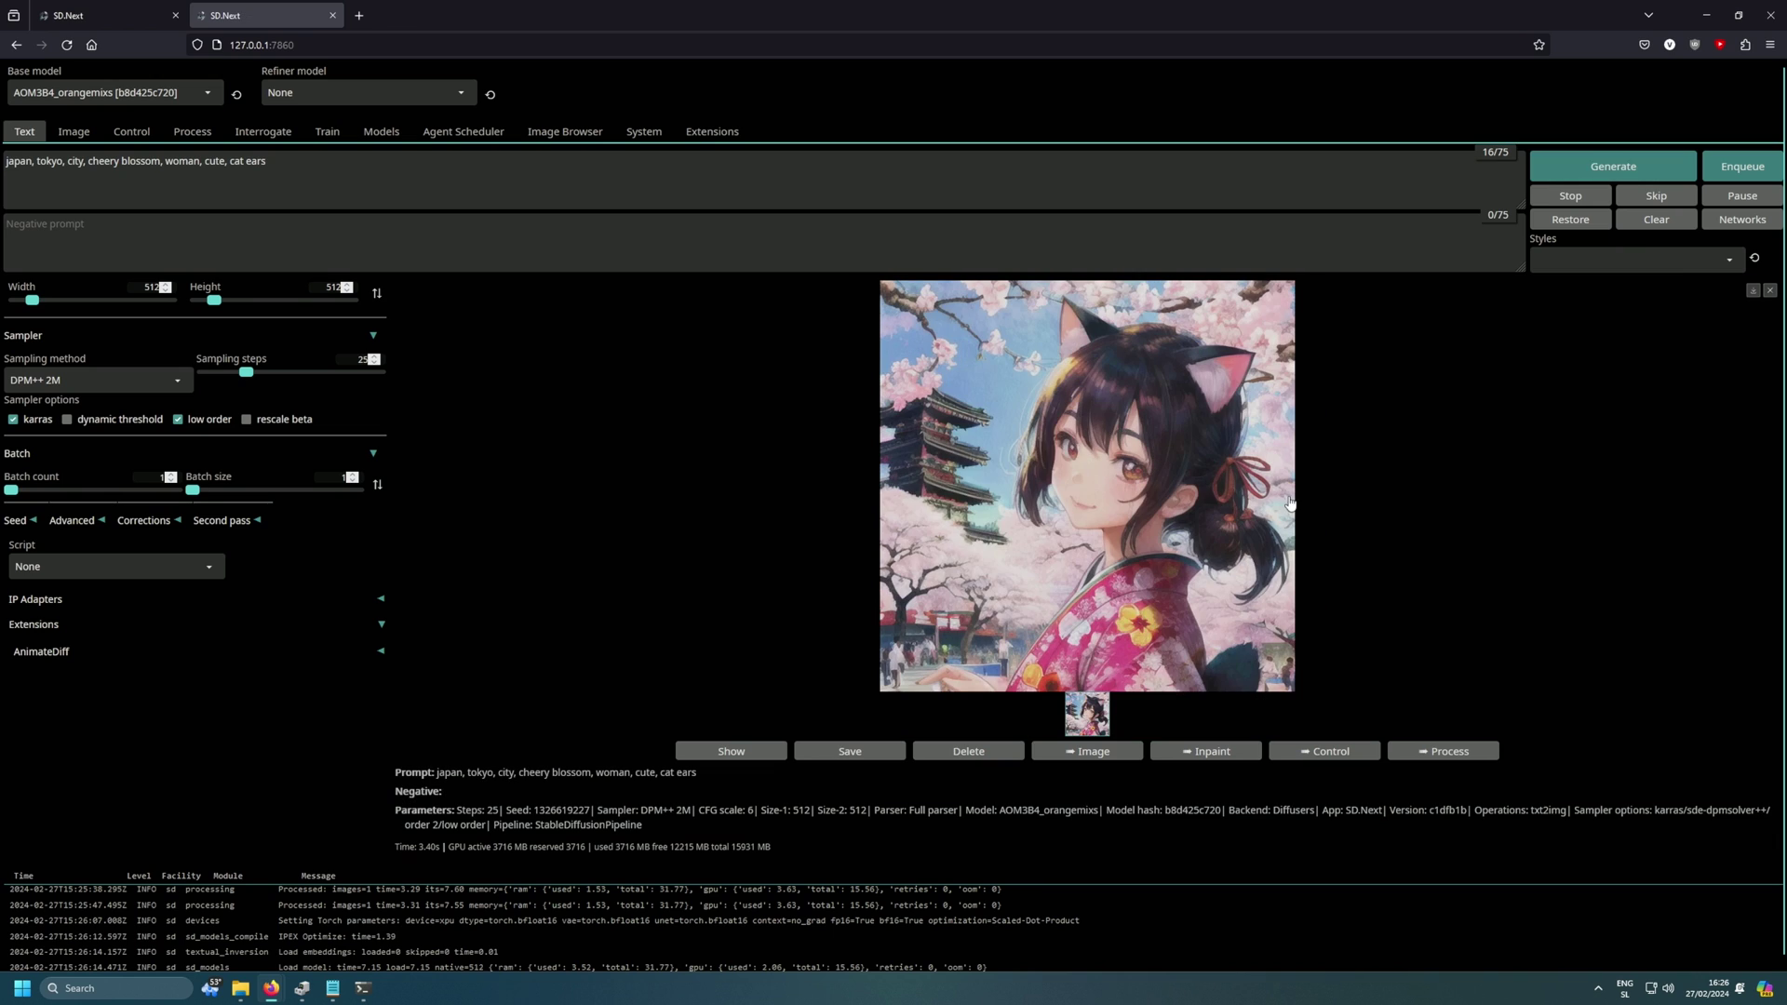
{"action": "left_click", "coordinate": [994, 503]}
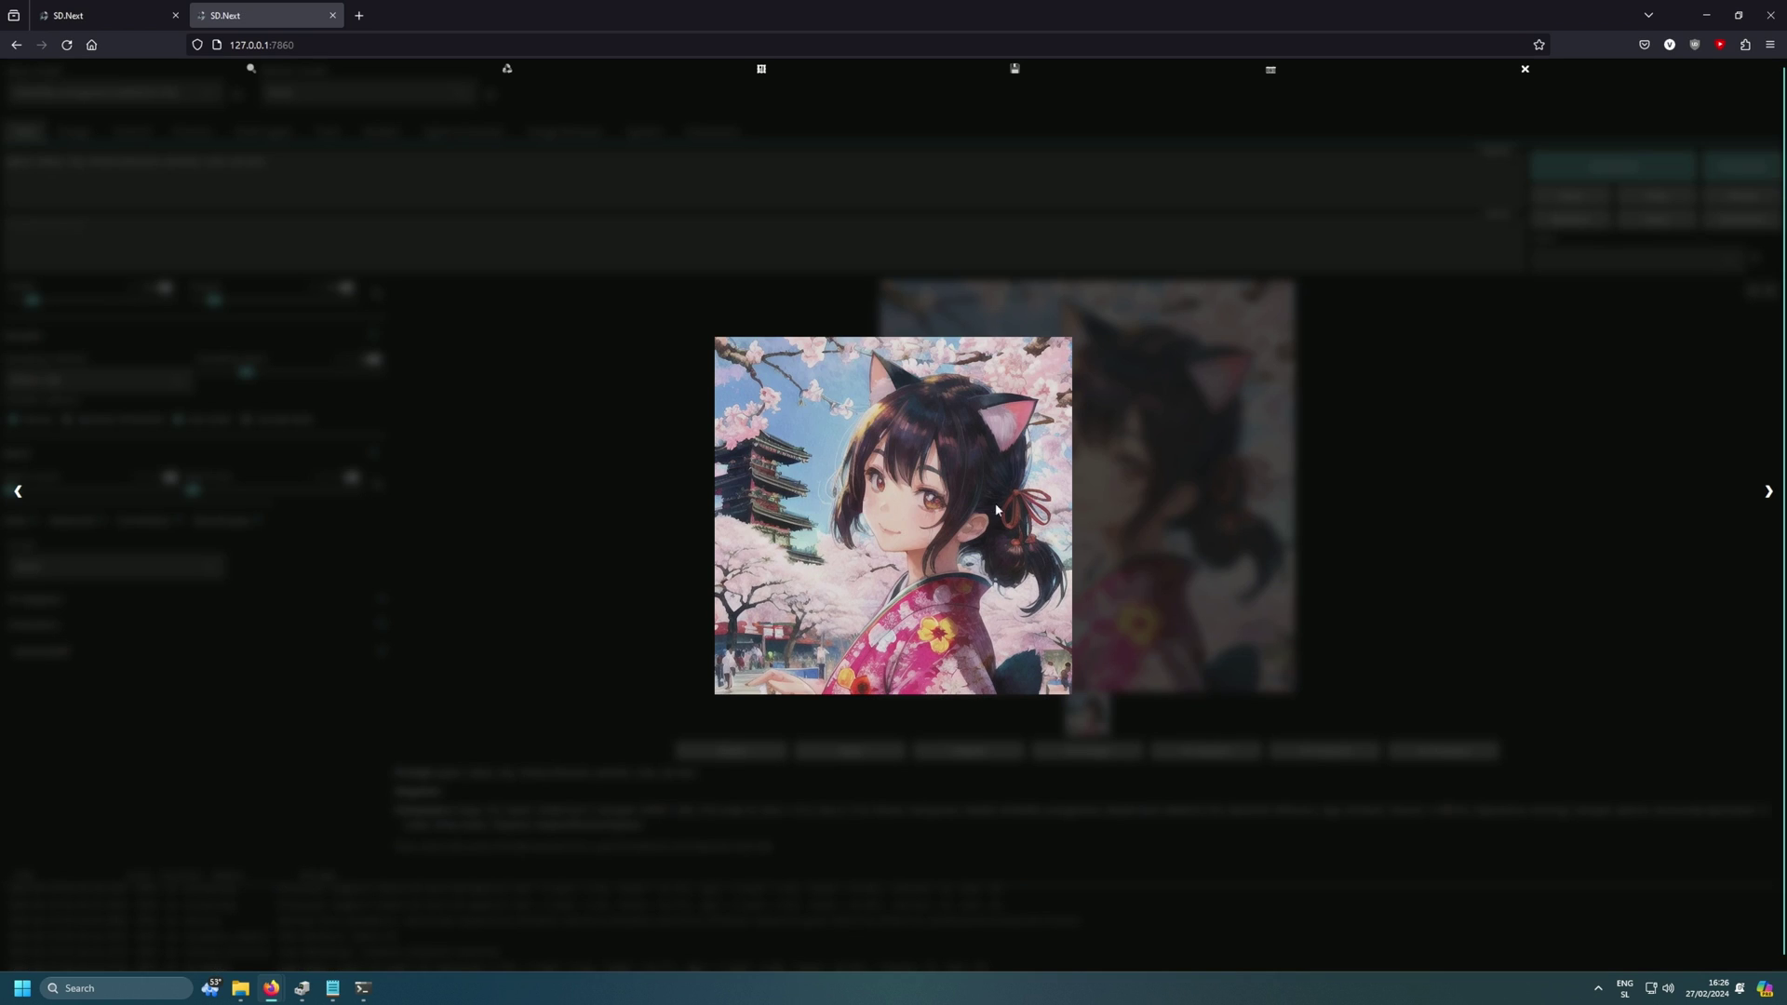
{"action": "left_click", "coordinate": [1201, 536]}
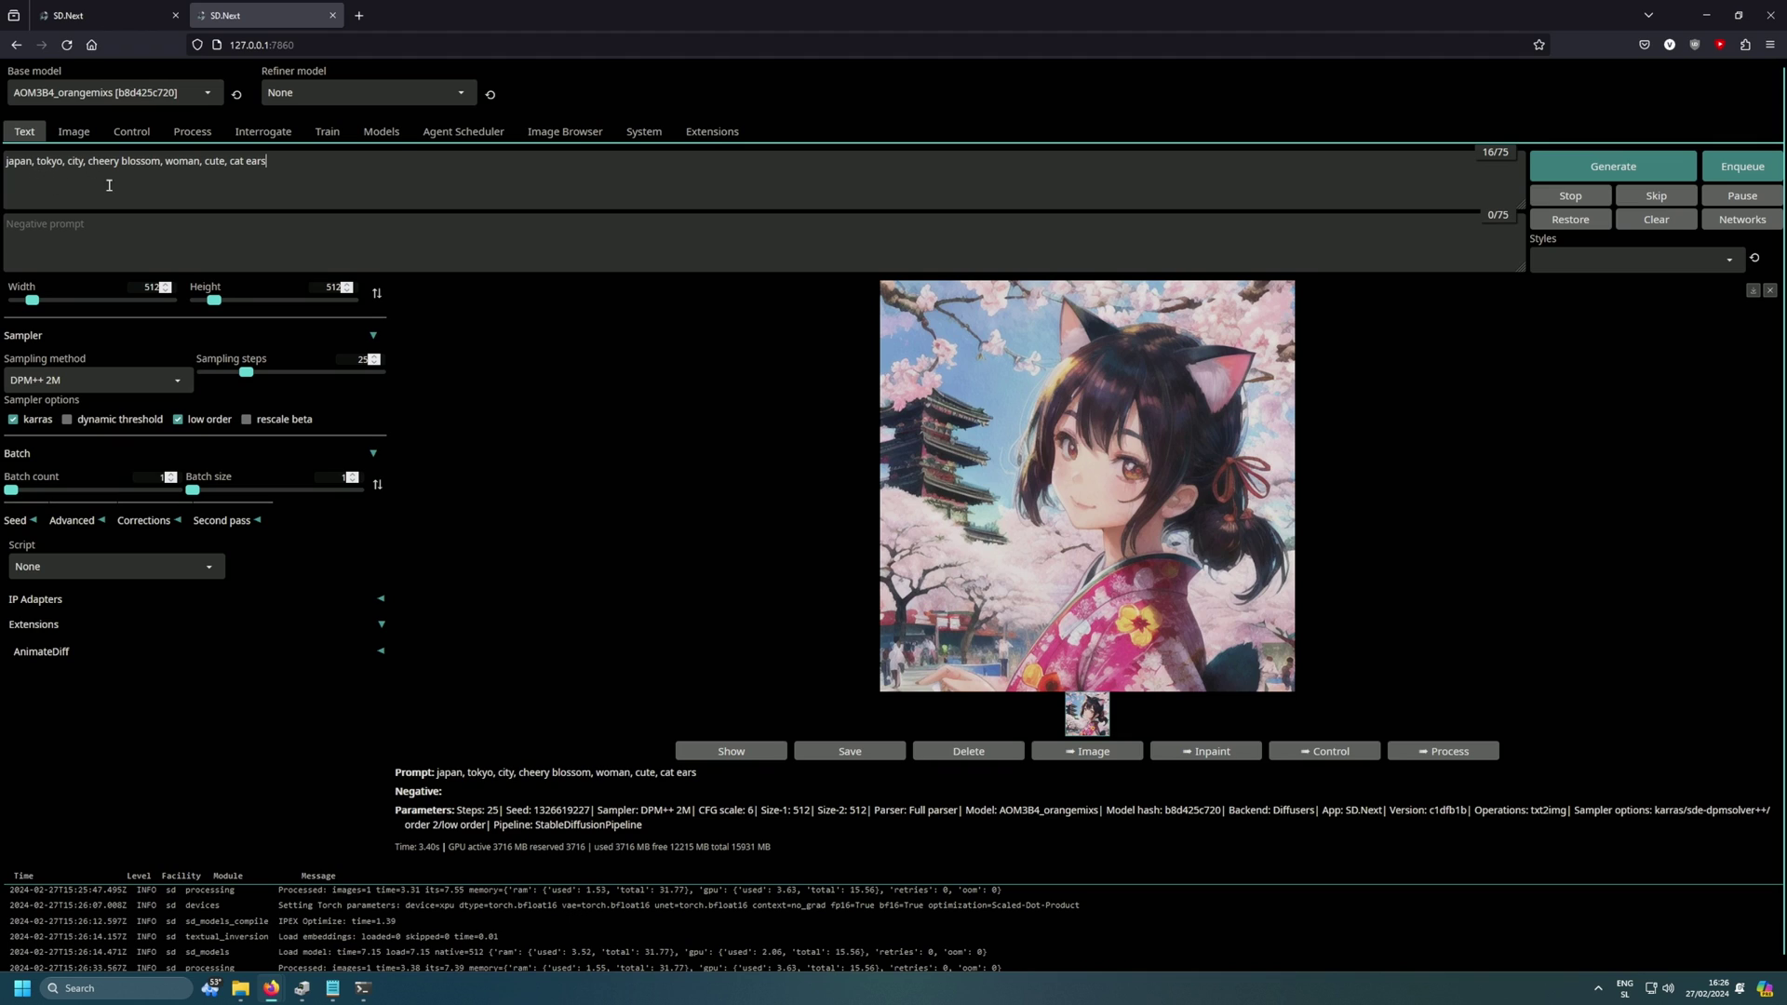
Replace "woman" with "dragon ball" in the prompt.
{"action": "double_click", "coordinate": [179, 164]}
{"action": "type", "text": "dargon"}
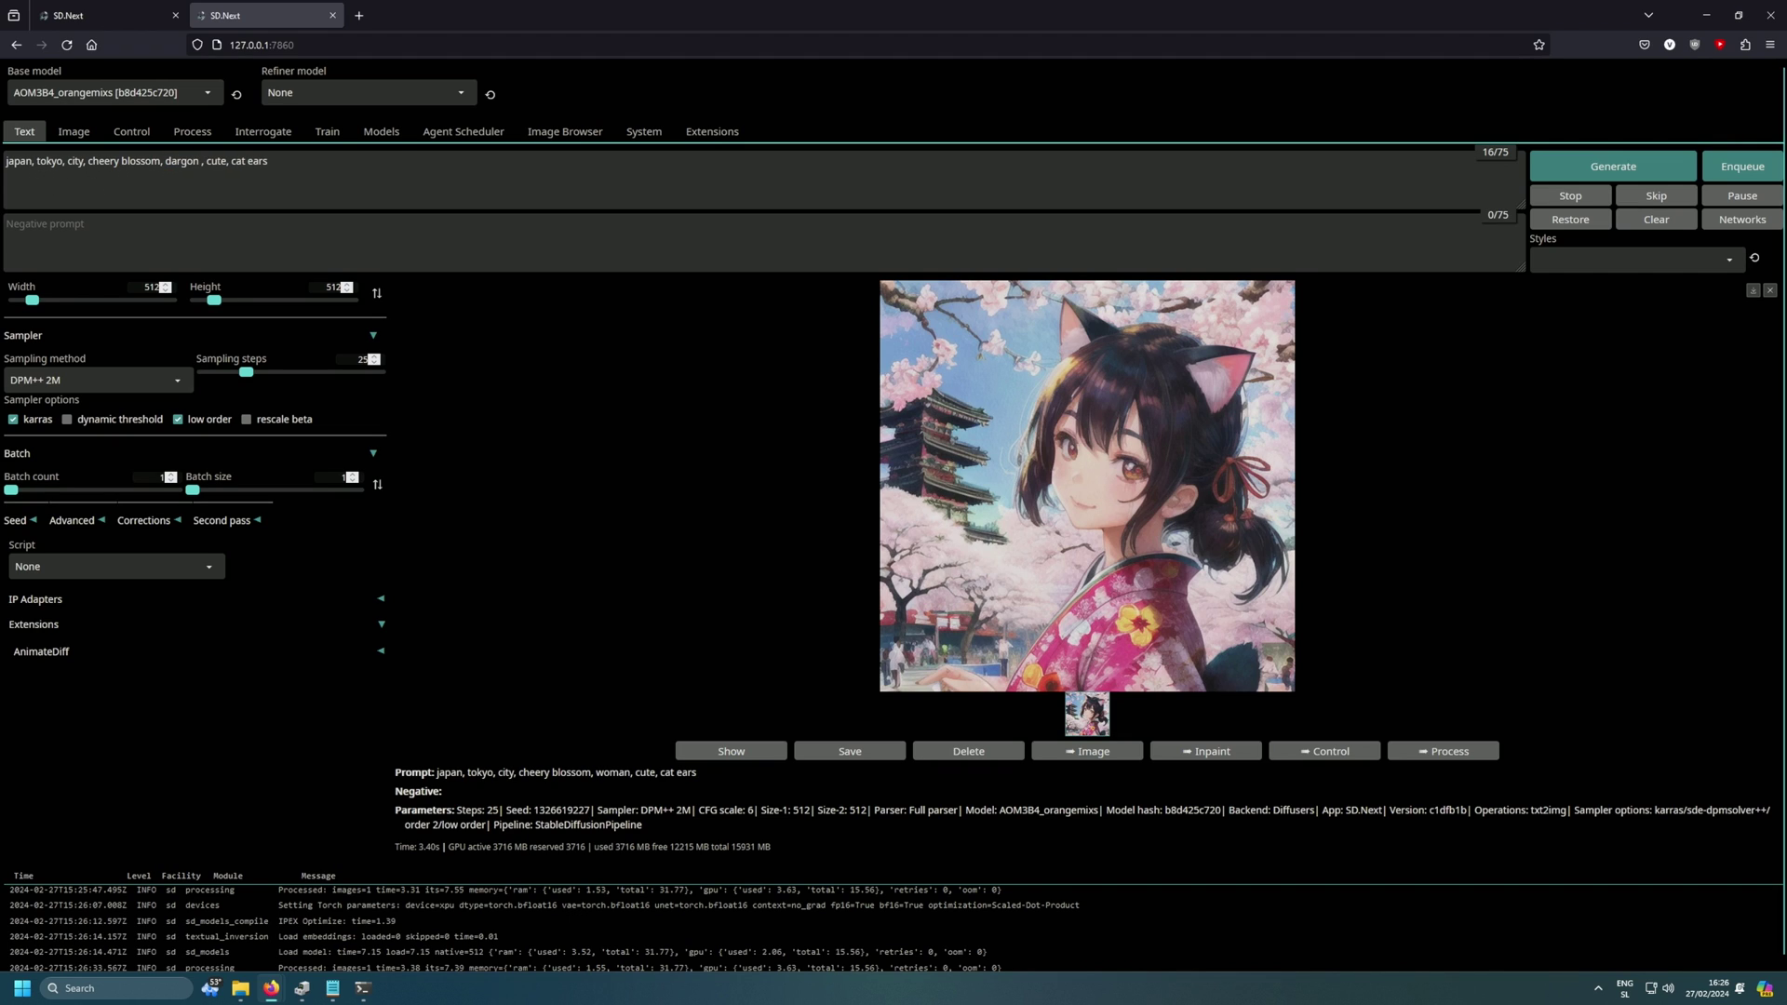
{"action": "key", "text": "BackSpace"}
{"action": "key", "text": "BackSpace"}
{"action": "key", "text": "BackSpace"}
{"action": "key", "text": "BackSpace"}
{"action": "key", "text": "BackSpace"}
{"action": "key", "text": "BackSpace"}
{"action": "key", "text": "BackSpace"}
{"action": "type", "text": "dragon ball"}
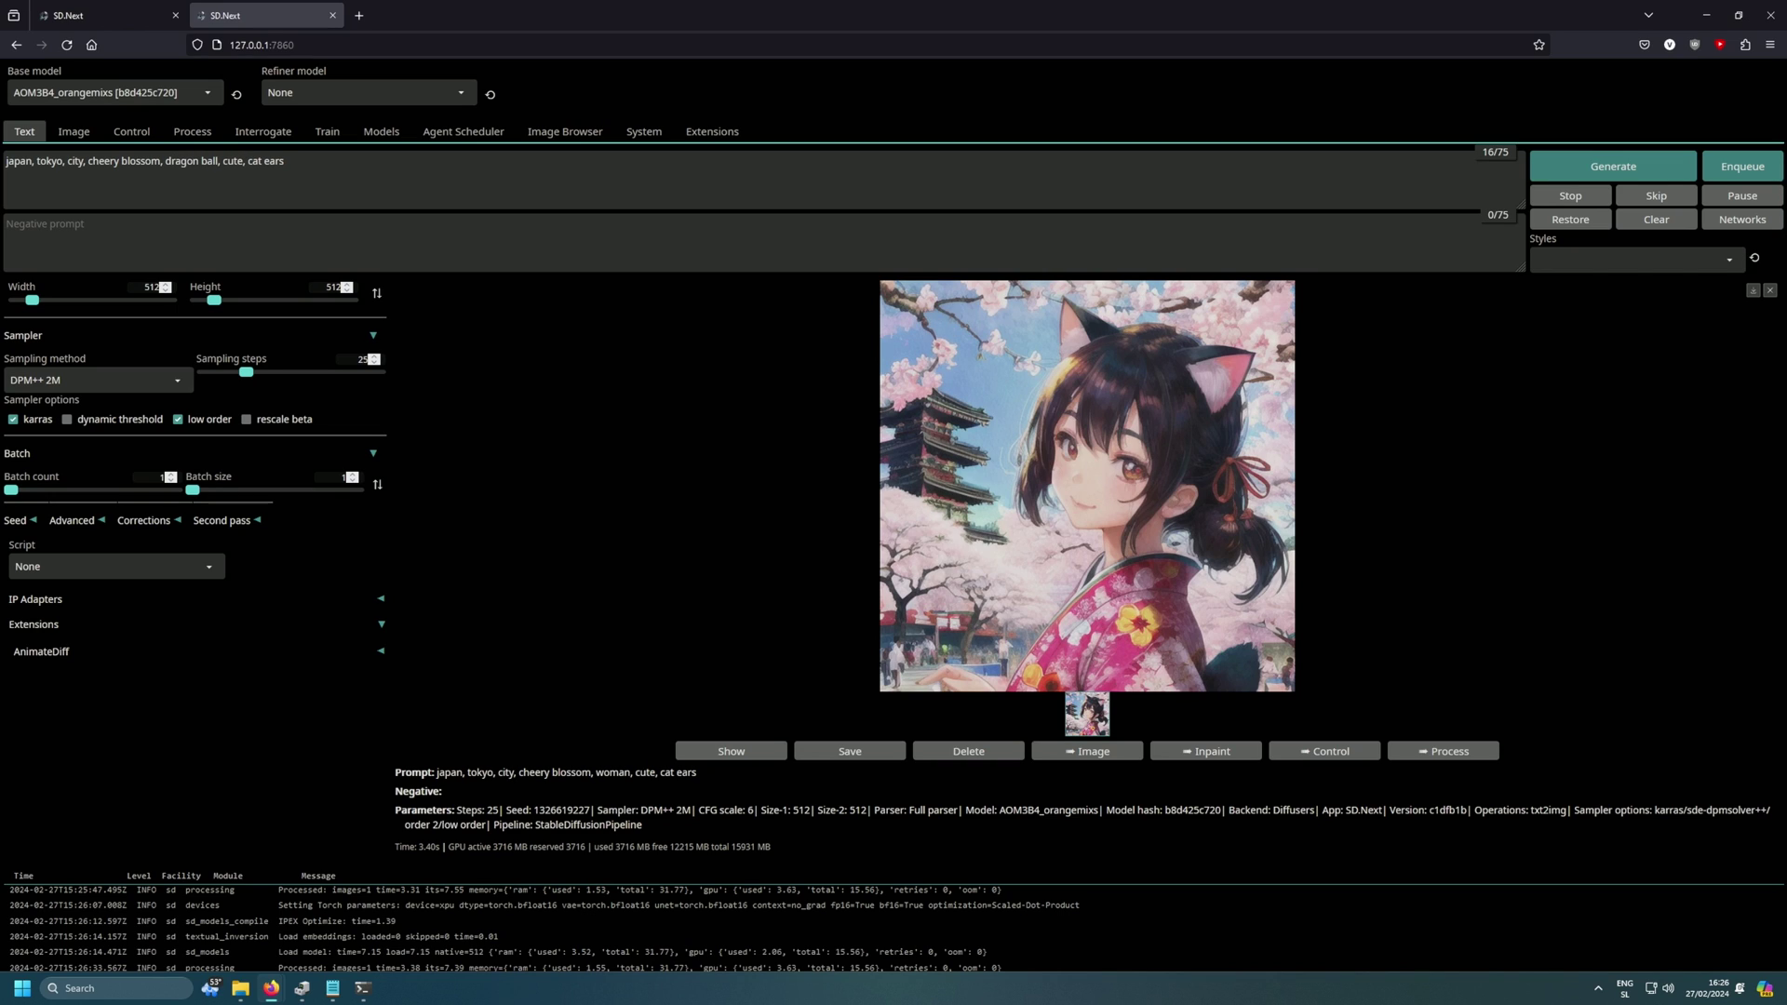
Add "goku" after "dragon ball" and "kamehameha" at the end of the prompt, and generate the image.
{"action": "type", "text": ", goku"}
{"action": "left_click", "coordinate": [332, 167]}
{"action": "type", "text": ", kameh"}
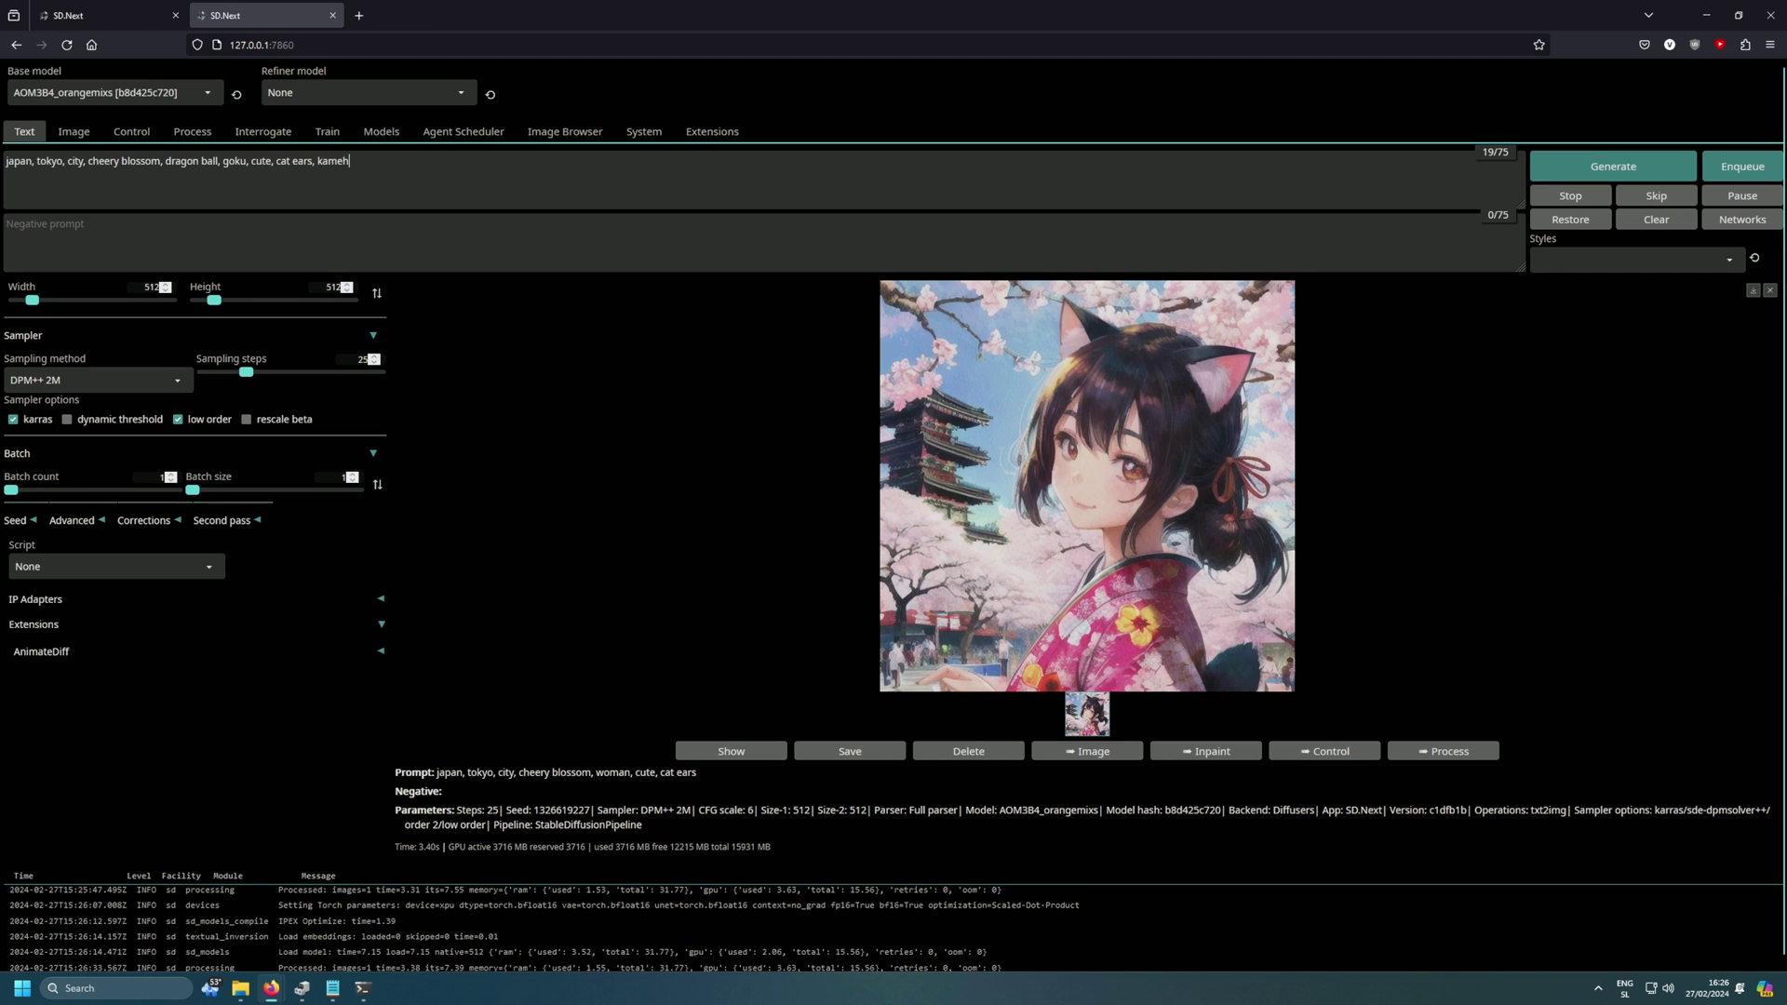
{"action": "type", "text": "ameha"}
{"action": "key", "text": "ctrl+Return"}
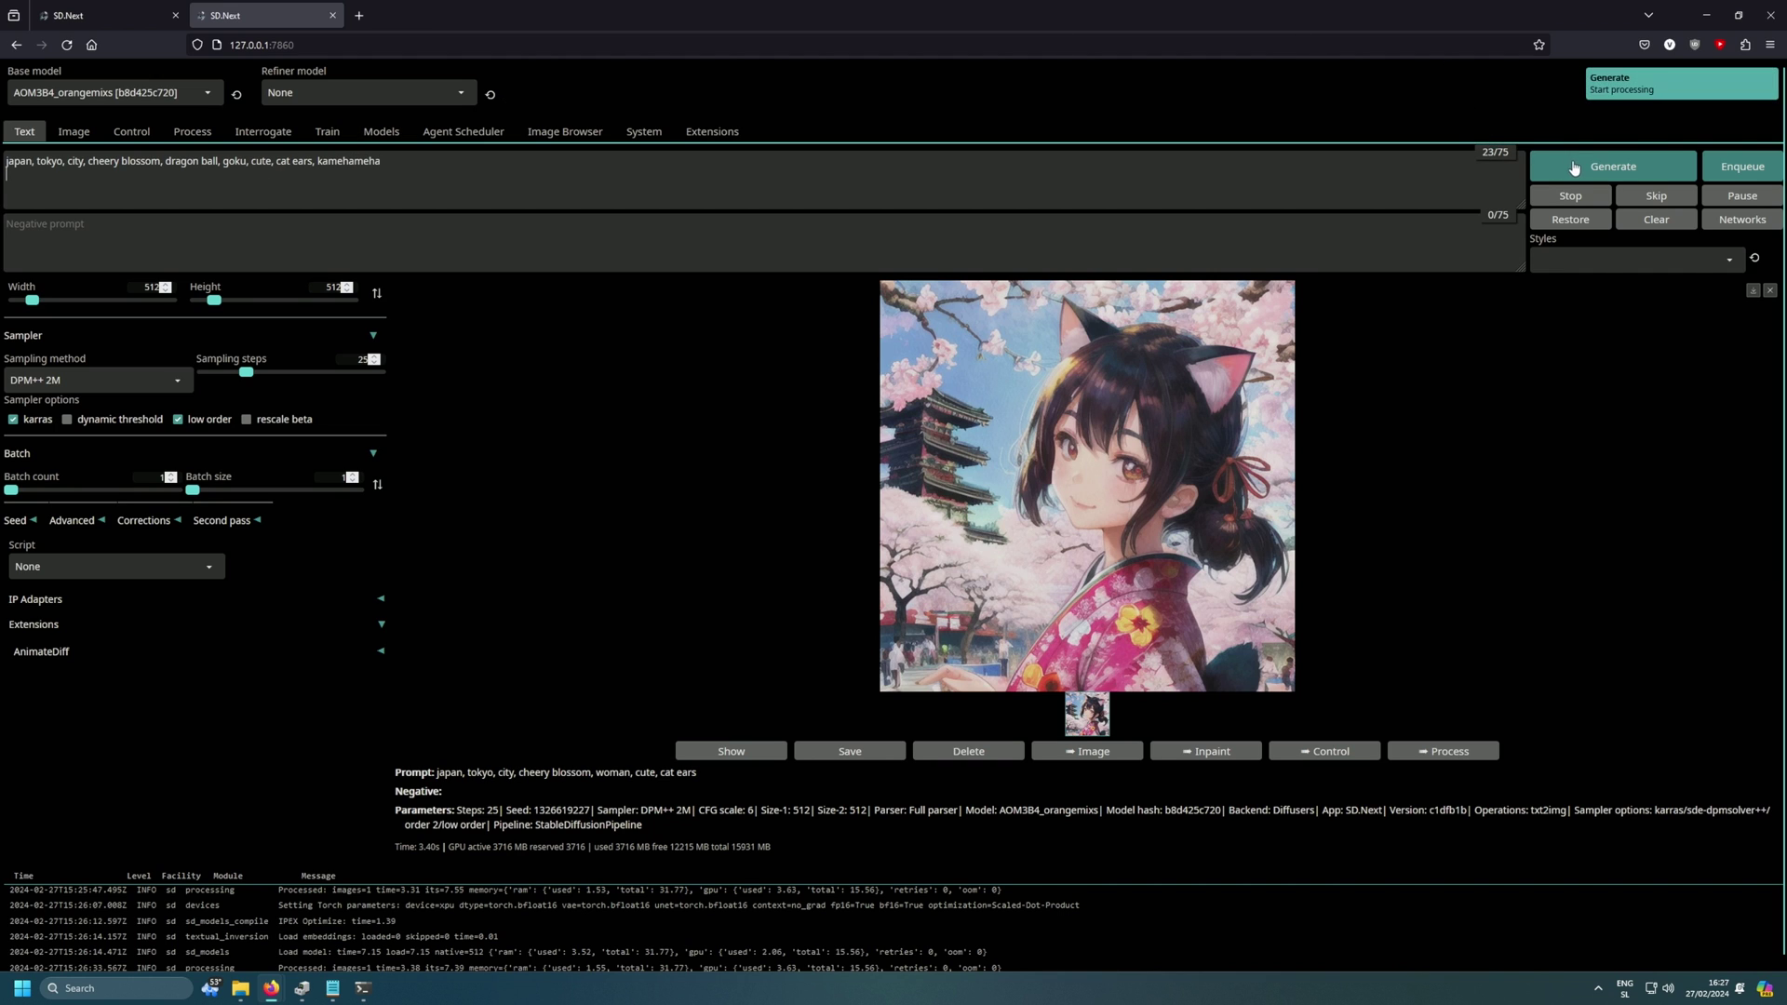